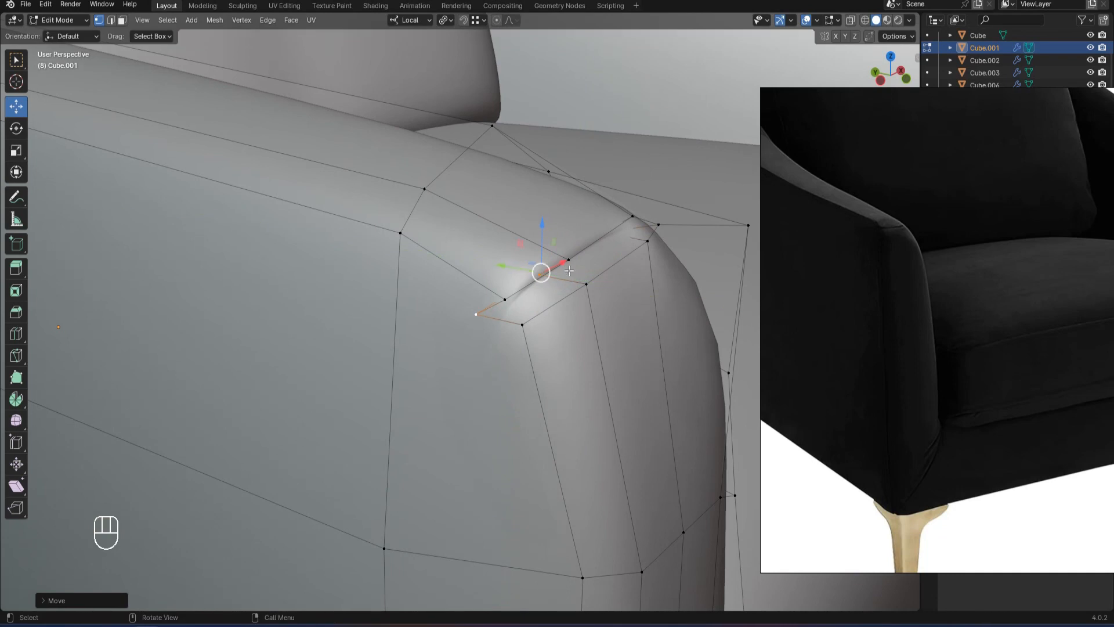
Move the selected vertices at the armrest's front corner seam downward and check the smoothed shape.
left_click_drag(543, 225, 535, 285)
key("Tab")
scroll(538, 280, "down", 7)
scroll(535, 284, "up", 5)
Scale the outer corner vertices of the armrest's front seam along the Y axis and compare with the reference photos.
key("Tab")
left_click_drag(374, 322, 425, 348)
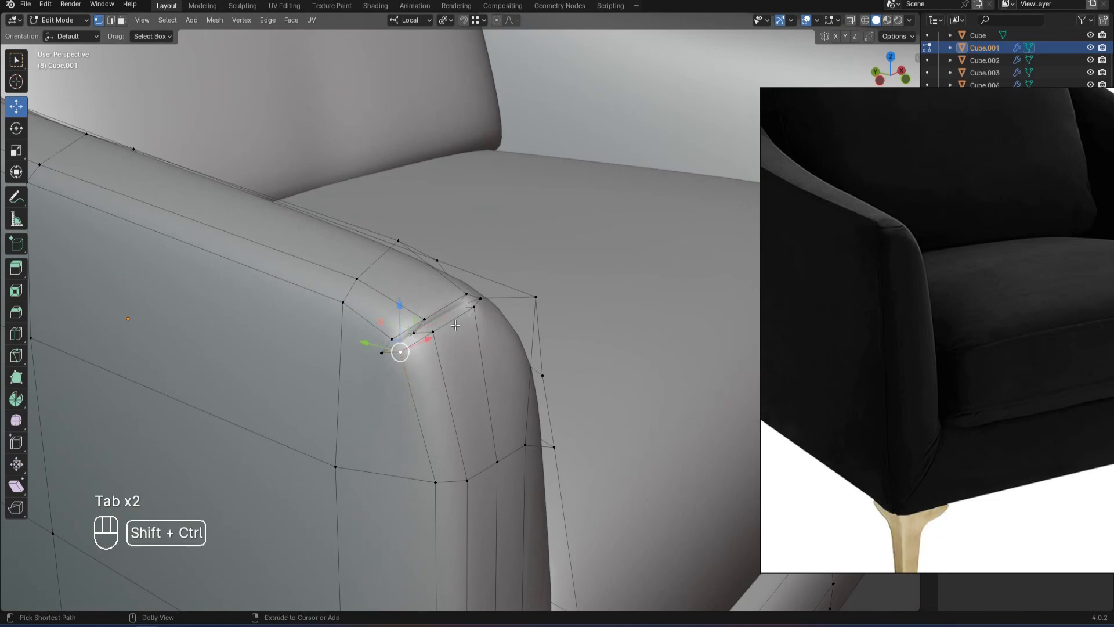
key("s")
right_click(540, 317)
key("s")
key("y")
left_click(496, 323)
key("Tab")
scroll(496, 320, "down", 5)
left_click_drag(495, 320, 406, 259, "alt")
scroll(910, 246, "down", 5)
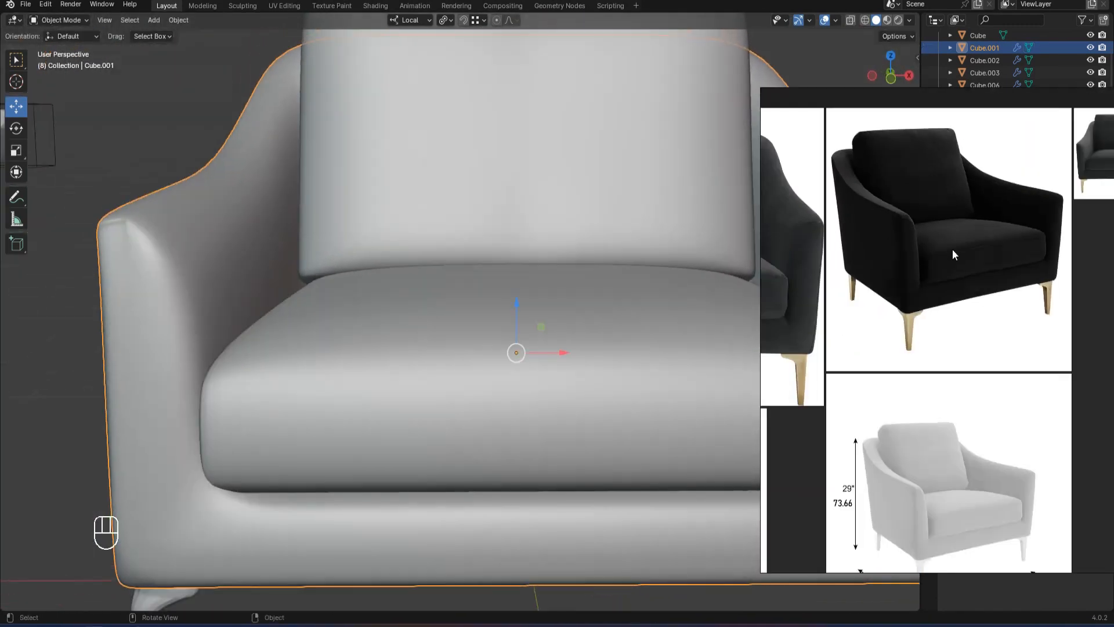
Lower the inner end vertices of the armrest's front seam by about 0.19 cm along local Z.
scroll(888, 137, "up", 5)
scroll(889, 138, "up", 3)
scroll(299, 172, "up", 3)
left_click_drag(298, 172, 330, 167, "alt+shift")
scroll(486, 235, "up", 3)
key("Tab")
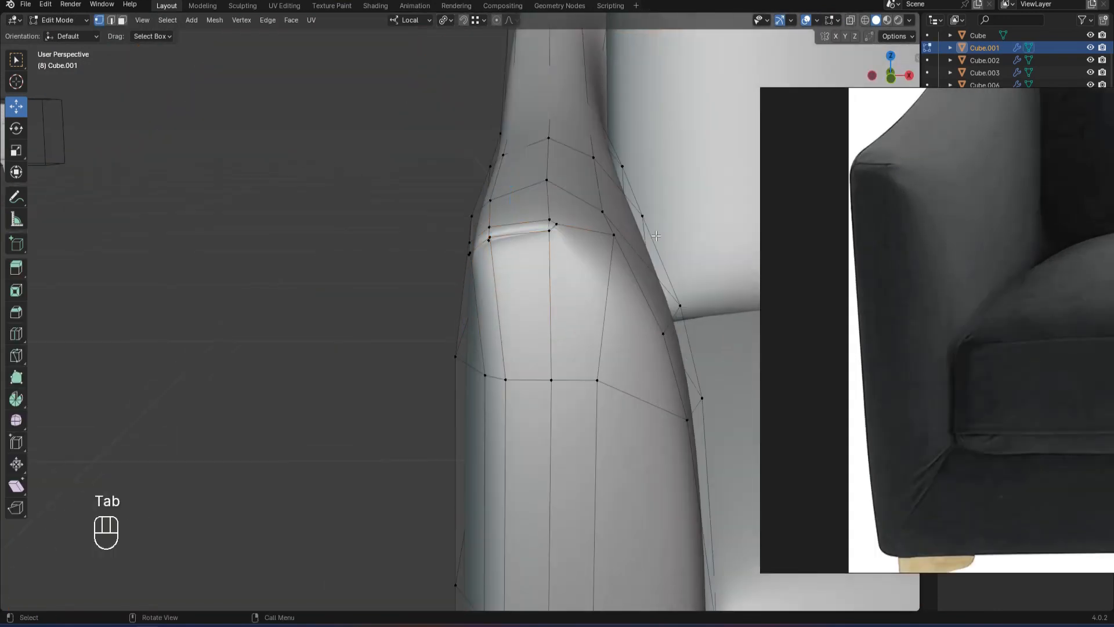
key("z")
key("b")
left_click_drag(555, 232, 539, 239)
mouse_move(539, 239)
left_mouse_down("alt")
mouse_move(567, 236)
mouse_move(432, 246)
left_mouse_up("alt")
key("z")
left_click_drag(282, 166, 281, 174)
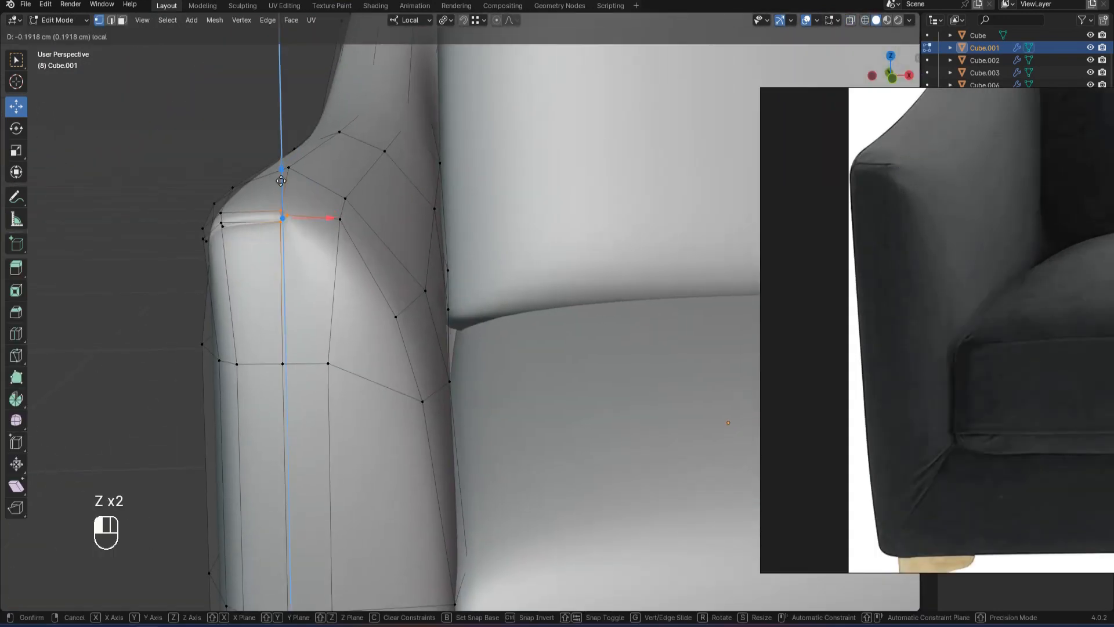
key("Tab")
Turn on the wireframe overlay for the whole armchair.
scroll(510, 246, "down", 6)
left_click_drag(509, 245, 408, 228, "alt+shift")
scroll(1012, 297, "down", 5)
scroll(554, 197, "up", 3)
left_click_drag(555, 198, 505, 210, "alt+shift")
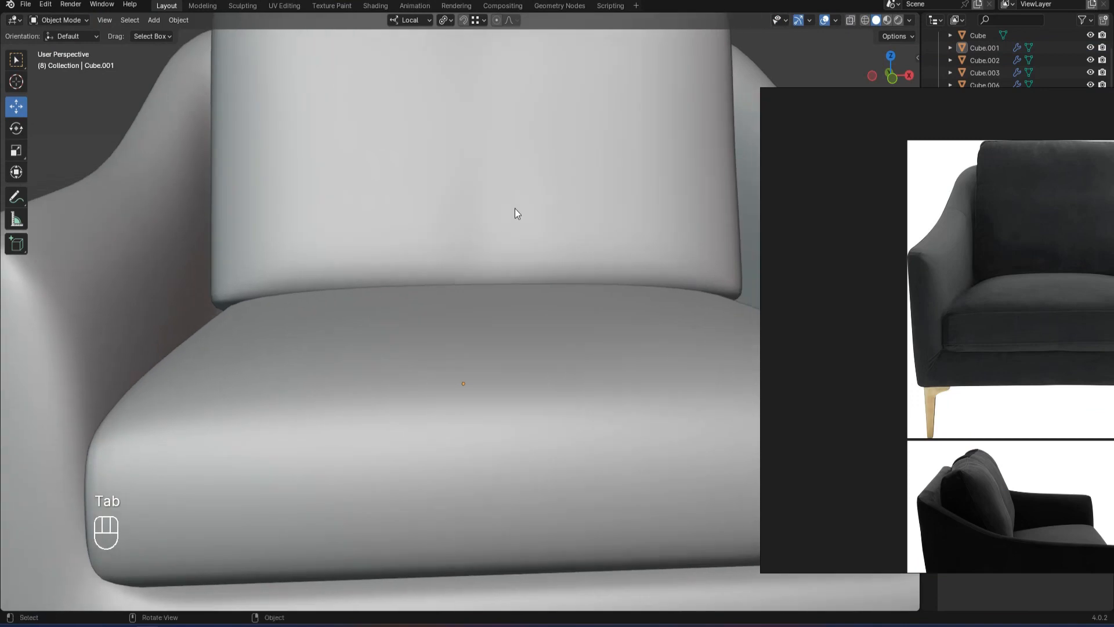
key("Tab")
key("Tab")
left_click(85, 92)
scroll(93, 105, "down", 2)
key("apostrophe")
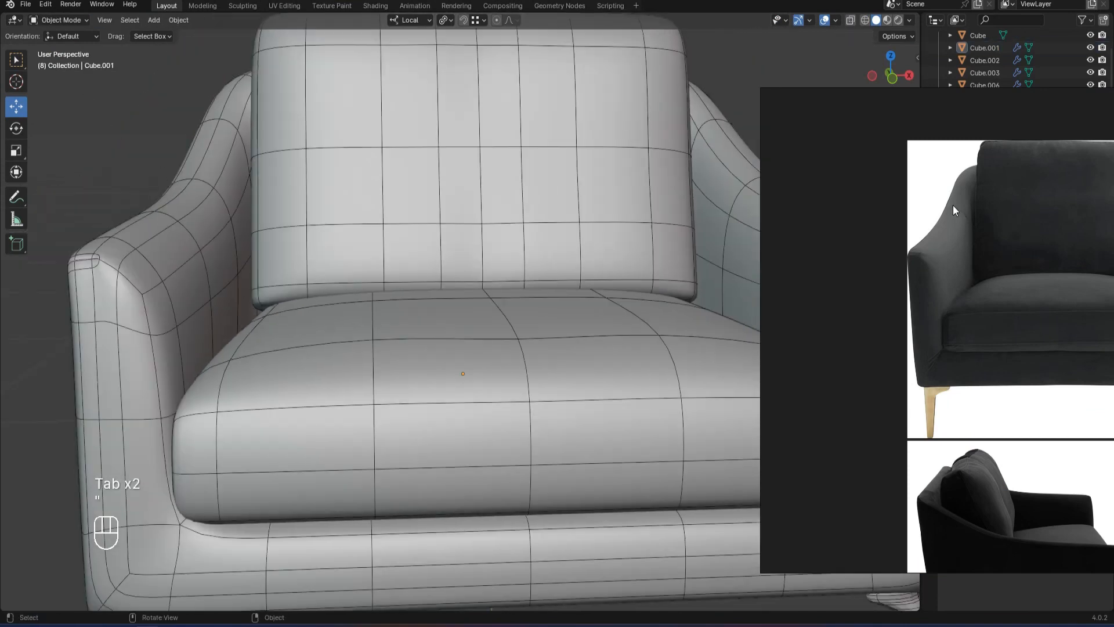
Isolate the chair body by hiding all other objects and pick edges across the inner armrest and seat.
left_click_drag(176, 185, 202, 221, "alt")
left_click(180, 189)
key("Tab")
key("2")
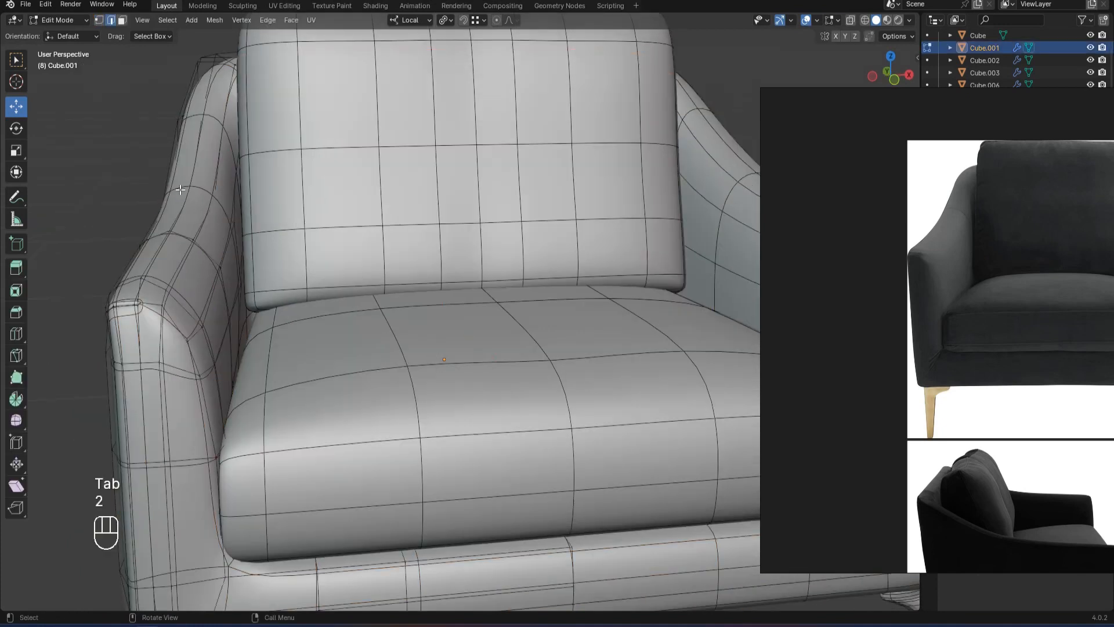
middle_click_drag(179, 188, 253, 243)
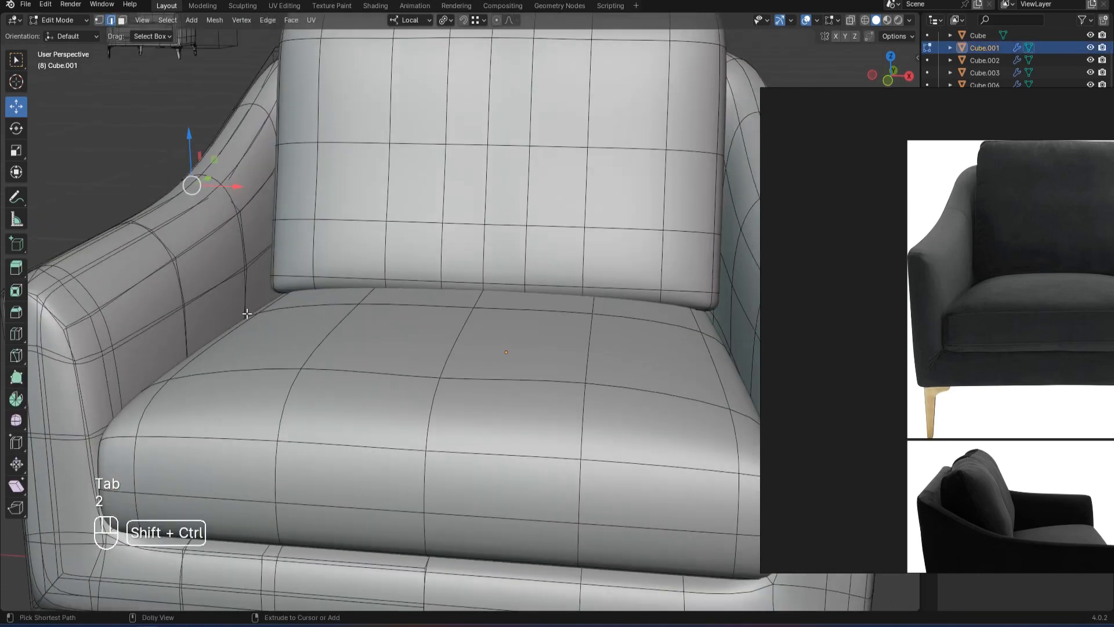
right_click_drag(291, 297, 318, 310, "alt")
left_click_drag(318, 310, 340, 321, "alt")
key("Tab")
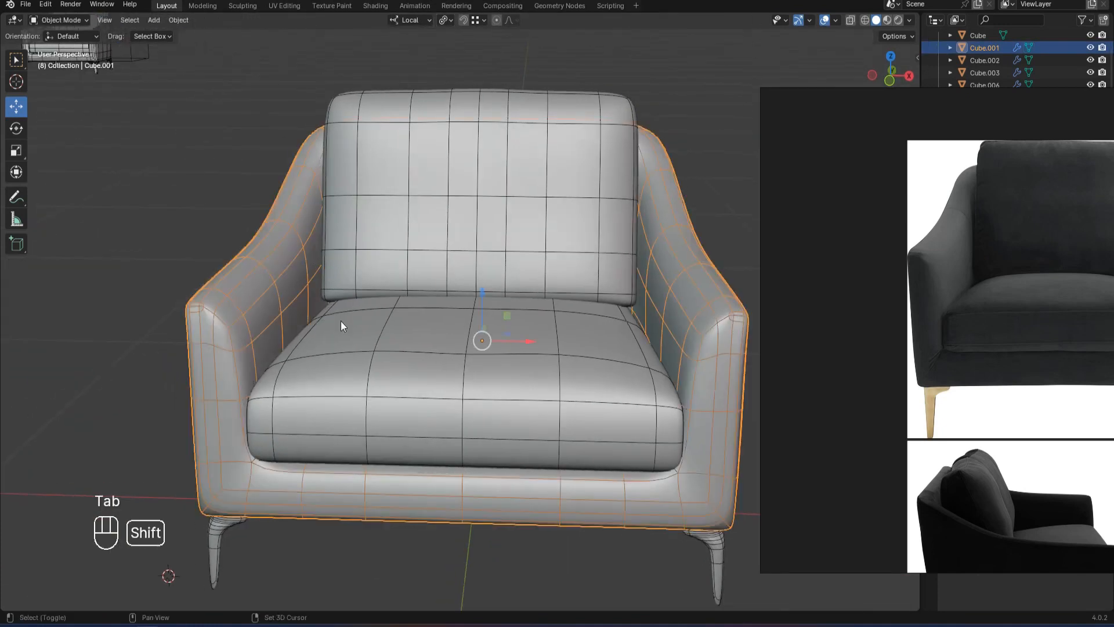
key("shift+h")
key("Tab")
left_click(314, 353, "shift")
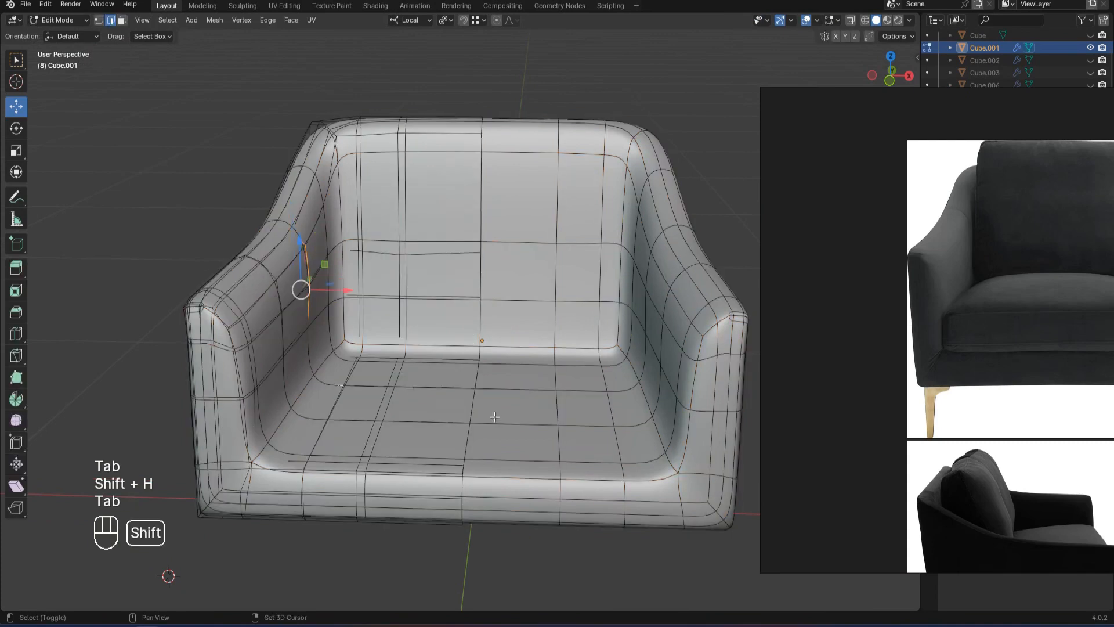
scroll(453, 346, "up", 5)
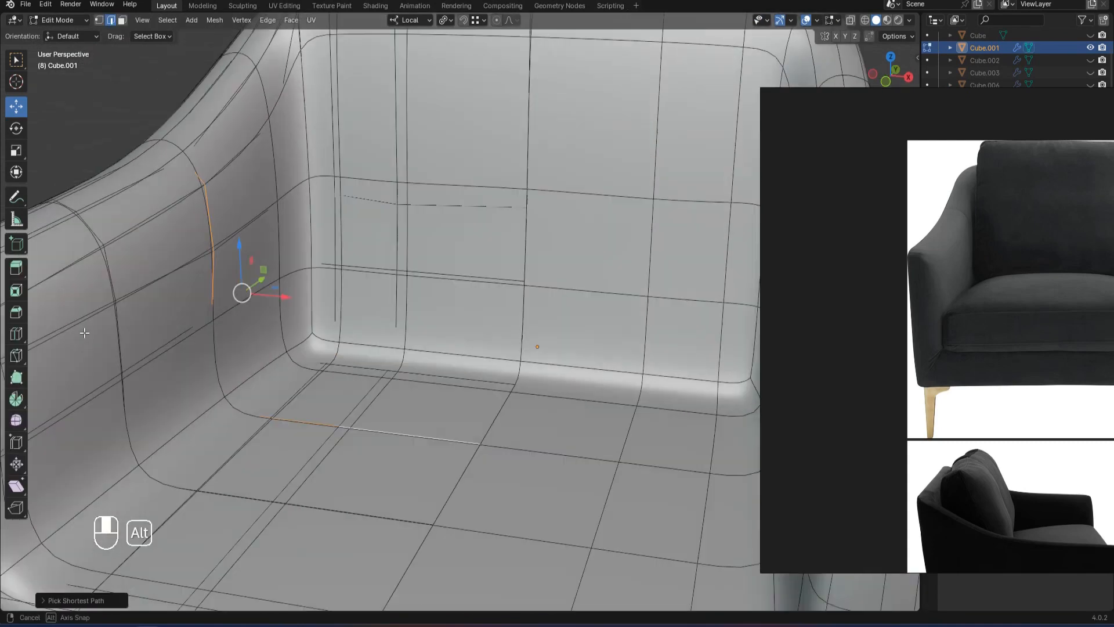
Display the chair body's transform values and apply its scale.
key("Tab")
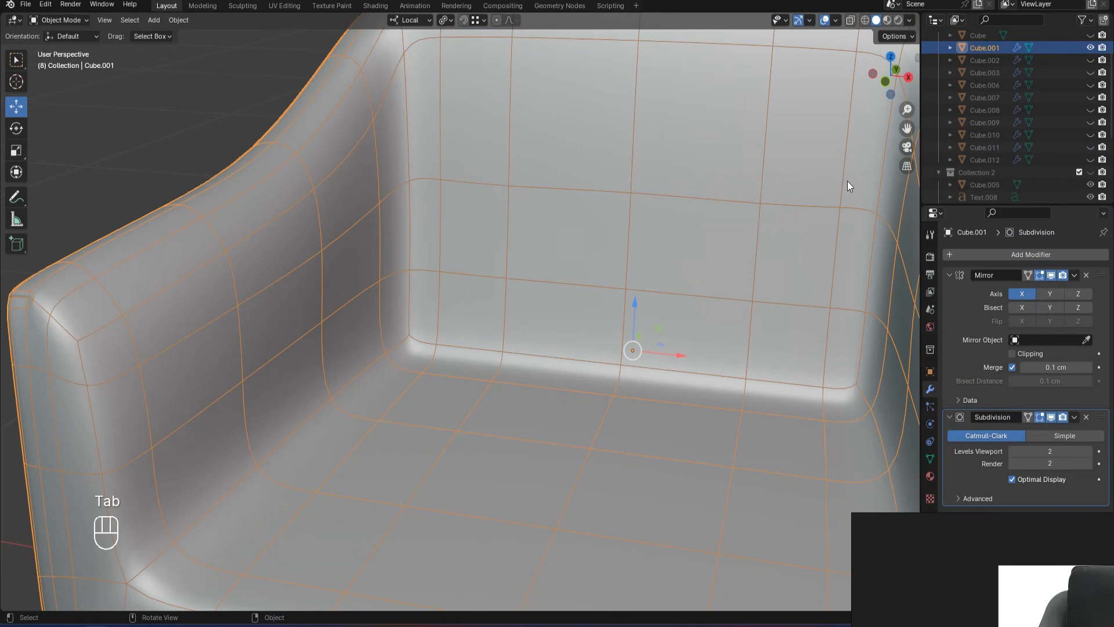
key("n")
left_click(913, 59)
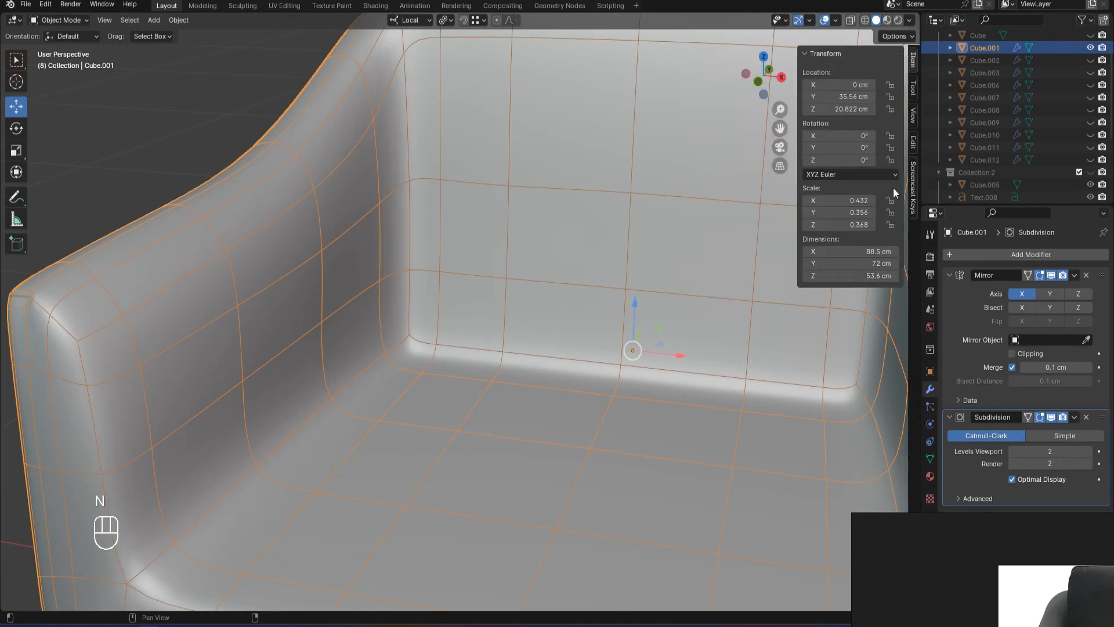
key("ctrl+a")
left_click(381, 266)
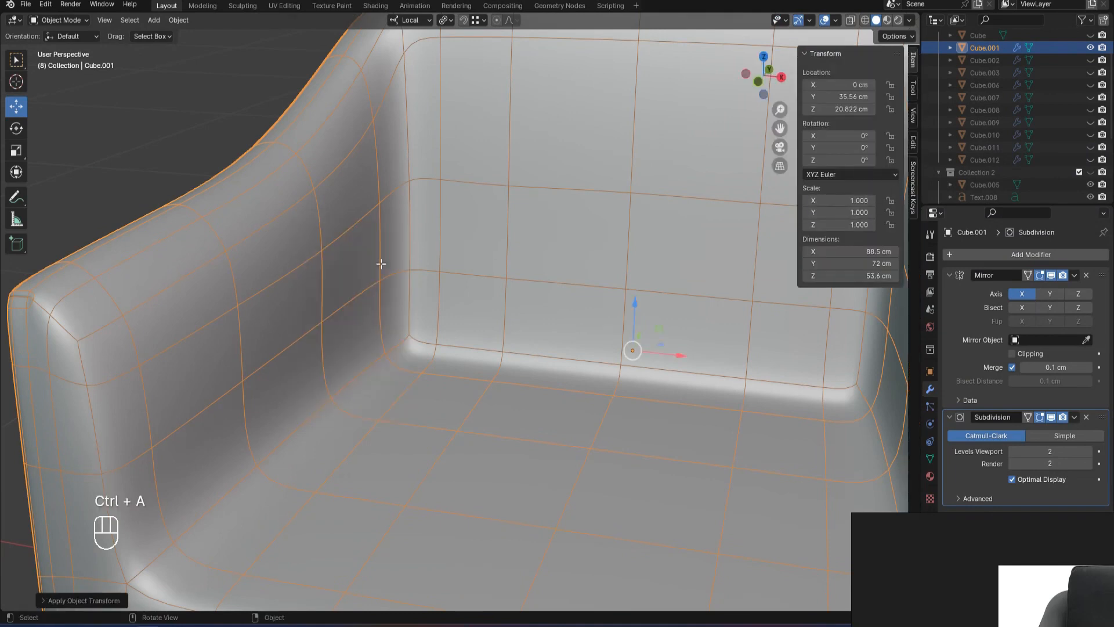
Bevel the edge loop crossing the middle of the armrest with 2 segments and a width of about 0.28 cm.
key("Tab")
left_click(372, 223, "alt")
middle_click_drag(372, 224, 400, 235)
right_click_drag(950, 583, 895, 220)
middle_click_drag(333, 261, 393, 315)
scroll(393, 315, "up", 2)
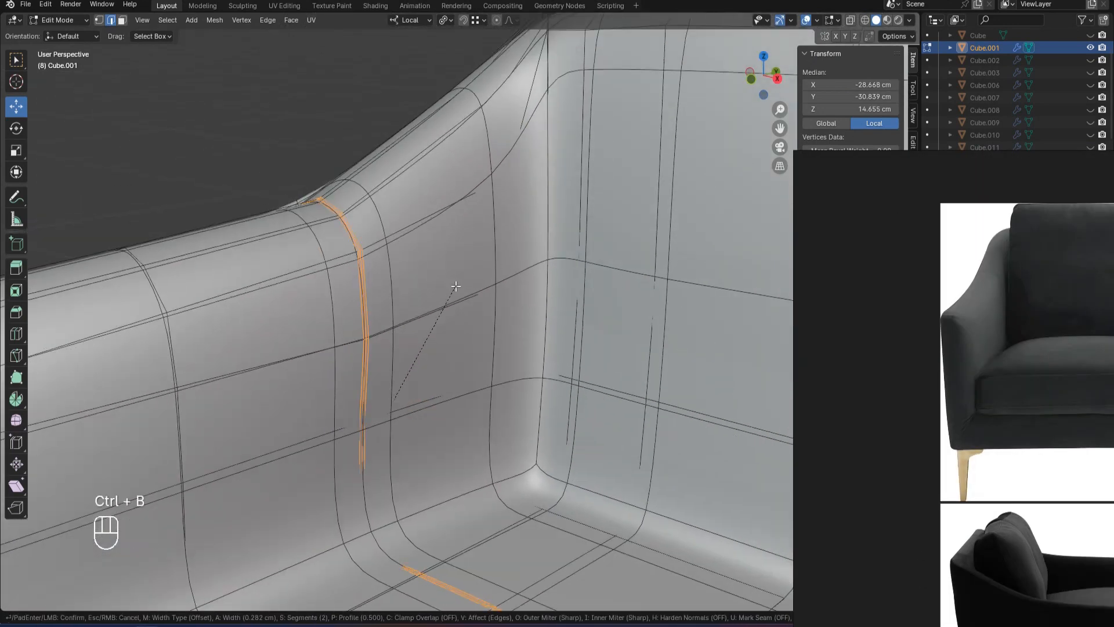
left_click(457, 286)
Select the middle edge path of the armrest bevel in wireframe and scale it inward to form a seam groove.
double_click(364, 278)
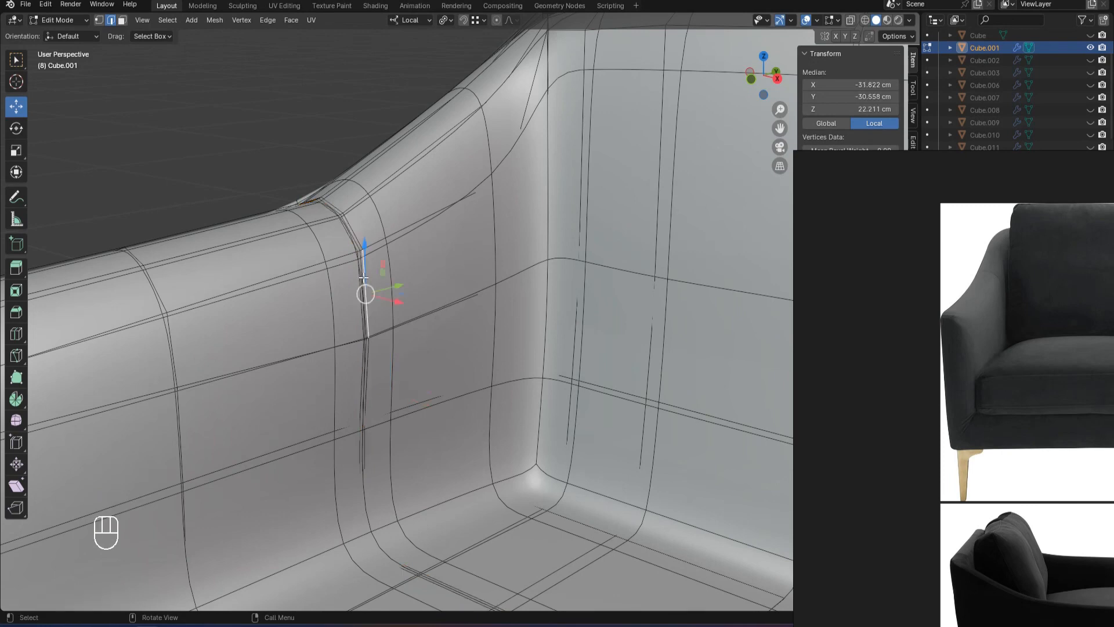
scroll(365, 278, "down", 2)
scroll(371, 279, "up", 5)
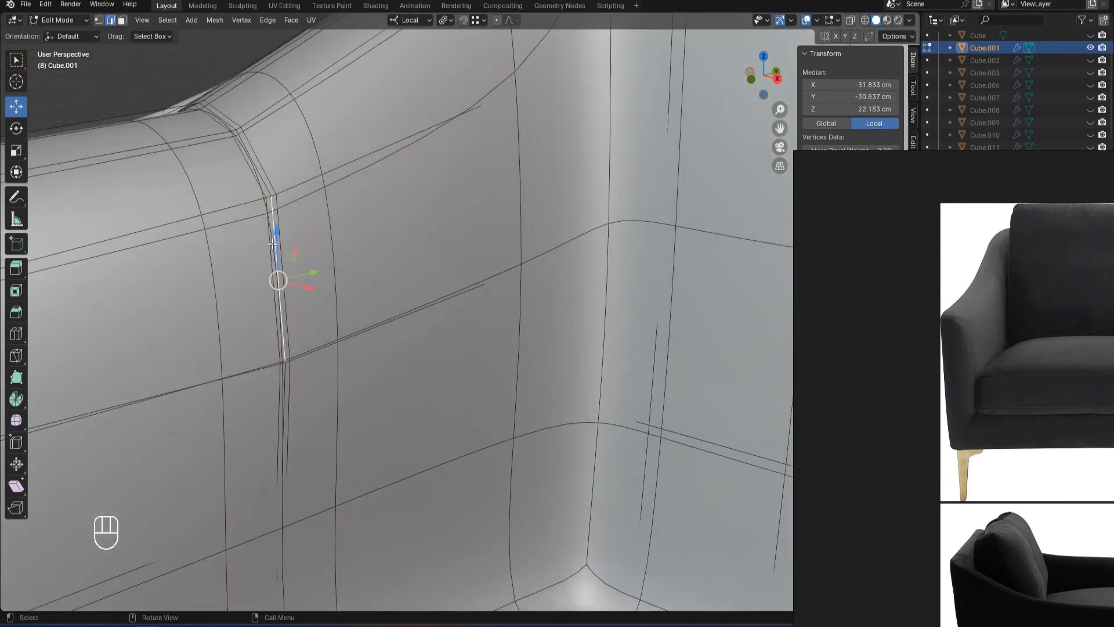
key("alt+z")
scroll(315, 249, "down", 3)
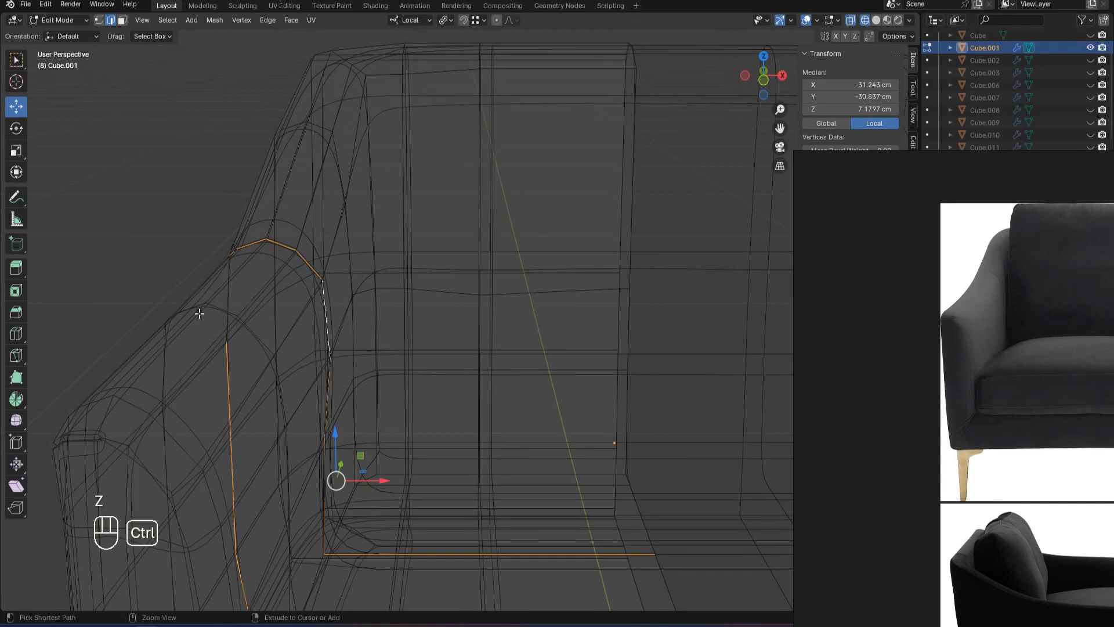
scroll(255, 284, "down", 4)
left_click_drag(271, 238, 333, 361, "ctrl")
left_click_drag(287, 328, 691, 422, "ctrl")
scroll(492, 313, "up", 3)
key("z")
scroll(505, 284, "up", 2)
key("s")
key("z")
key("x")
left_click(342, 259)
Inspect the new armrest seam up close and switch the chair body to vertex editing.
key("Tab")
scroll(224, 124, "down", 4)
scroll(439, 159, "up", 3)
middle_click_drag(440, 163, 492, 204, "alt")
scroll(490, 315, "up", 4)
key("Tab")
key("1")
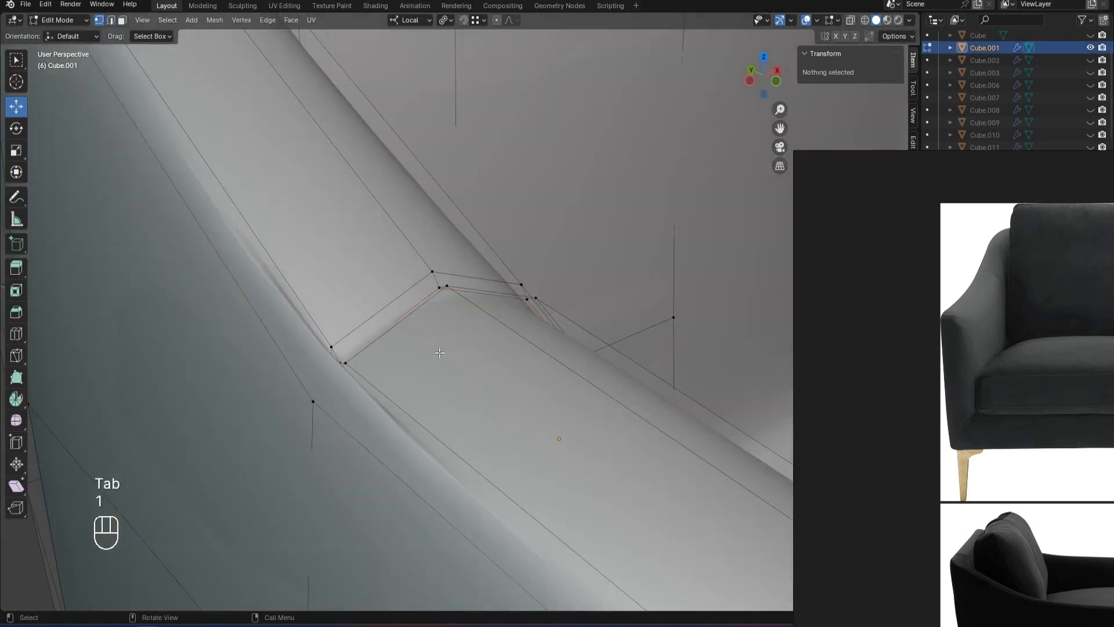
Try to merge the seam's vertices at the armrest's outer edge into one point, and undo the merge.
key("z")
left_click(313, 401)
left_click_drag(350, 377, 351, 377)
key("z")
left_click(436, 351)
key("m")
left_click(427, 303)
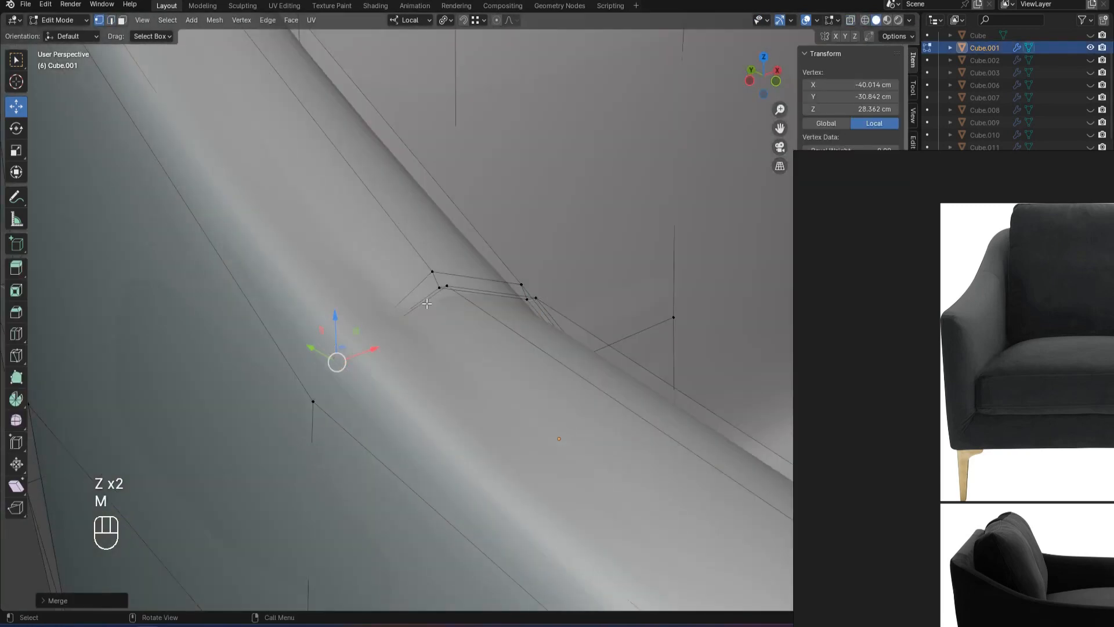
key("Tab")
key("Tab")
key("ctrl+z")
key("ctrl+z")
key("ctrl+z")
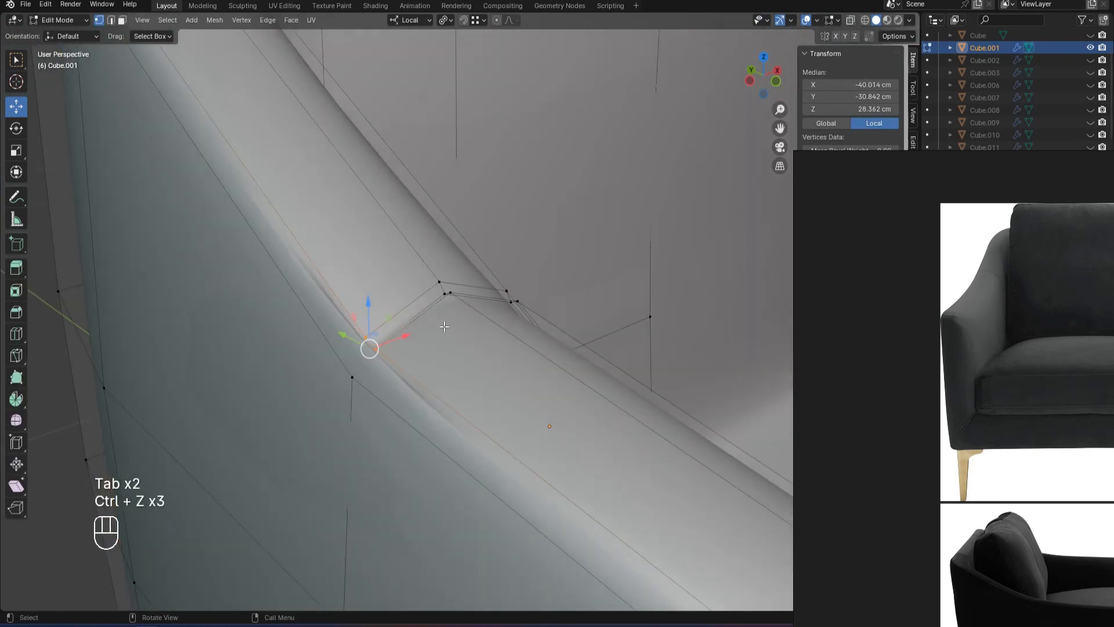
Merge the two lower vertices at the seam's outer end into one, using At Last.
middle_click_drag(444, 326, 444, 272, "ctrl")
key("z")
left_click(172, 454)
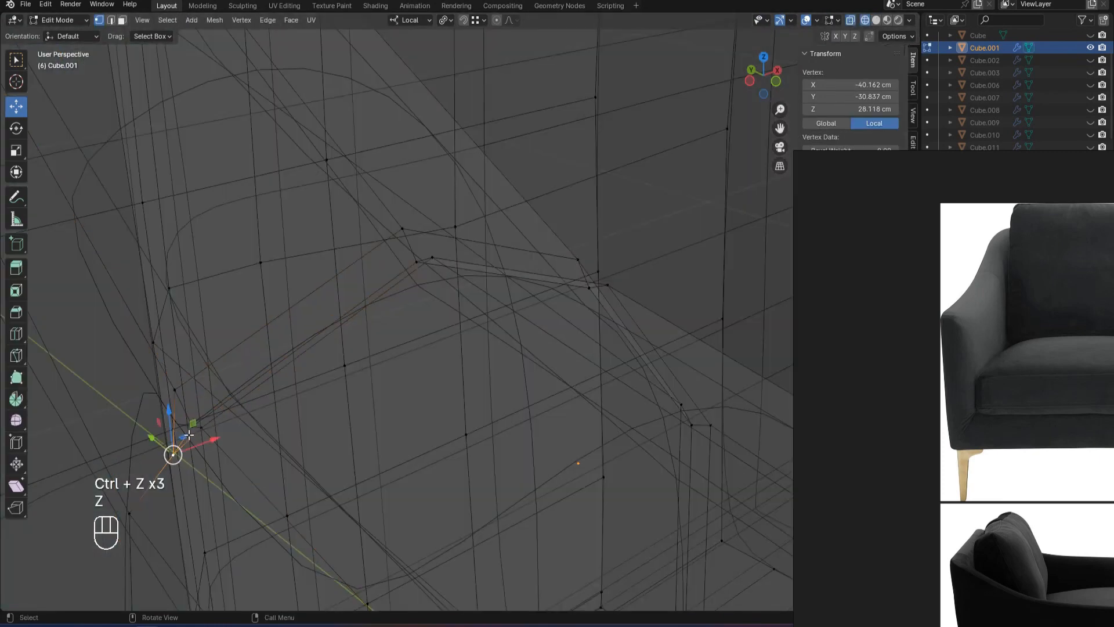
left_click(190, 429, "shift")
key("m")
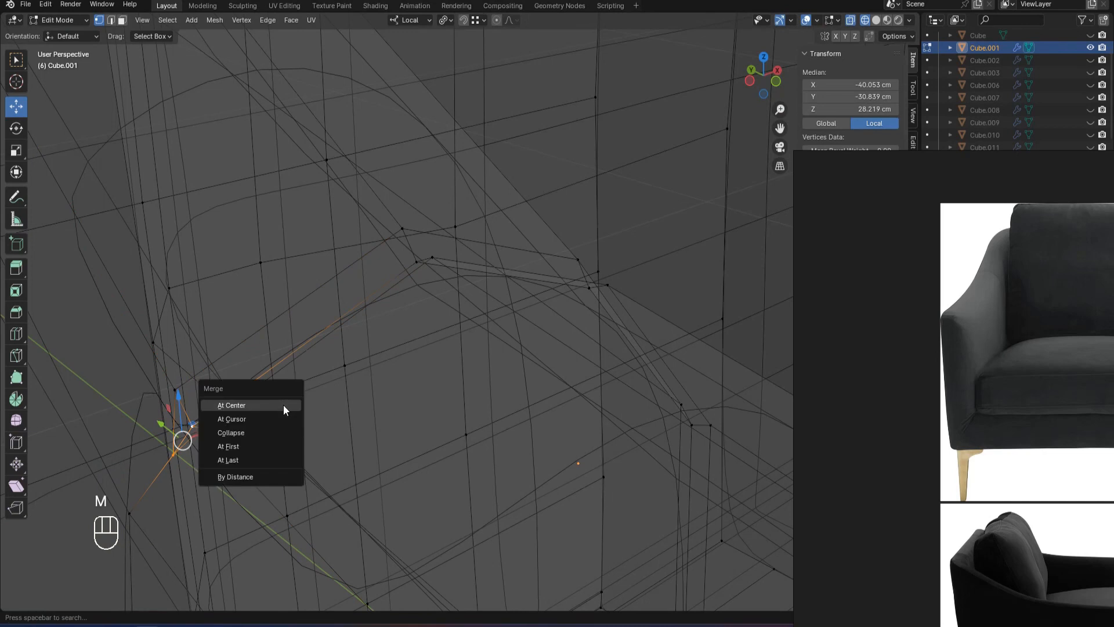
left_click(262, 462)
key("z")
left_click(495, 405)
key("Tab")
key("Tab")
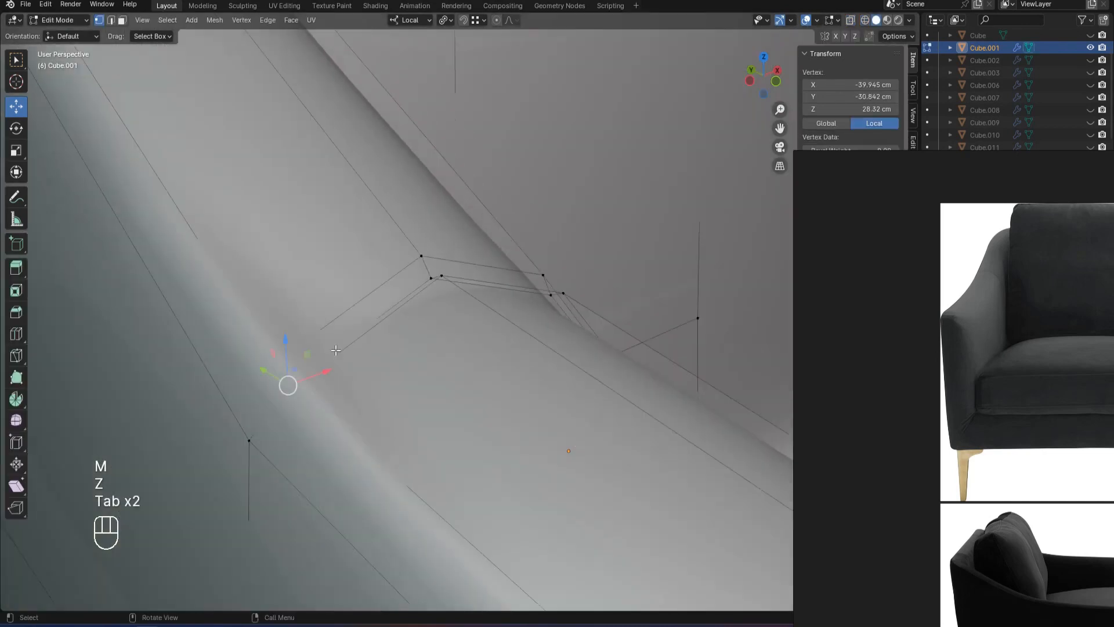
Change the transform pivot and scale the two remaining vertices at the seam's outer end closer together.
key("z")
left_click(258, 364)
key("s")
right_click(436, 378)
key("period")
left_click(383, 388)
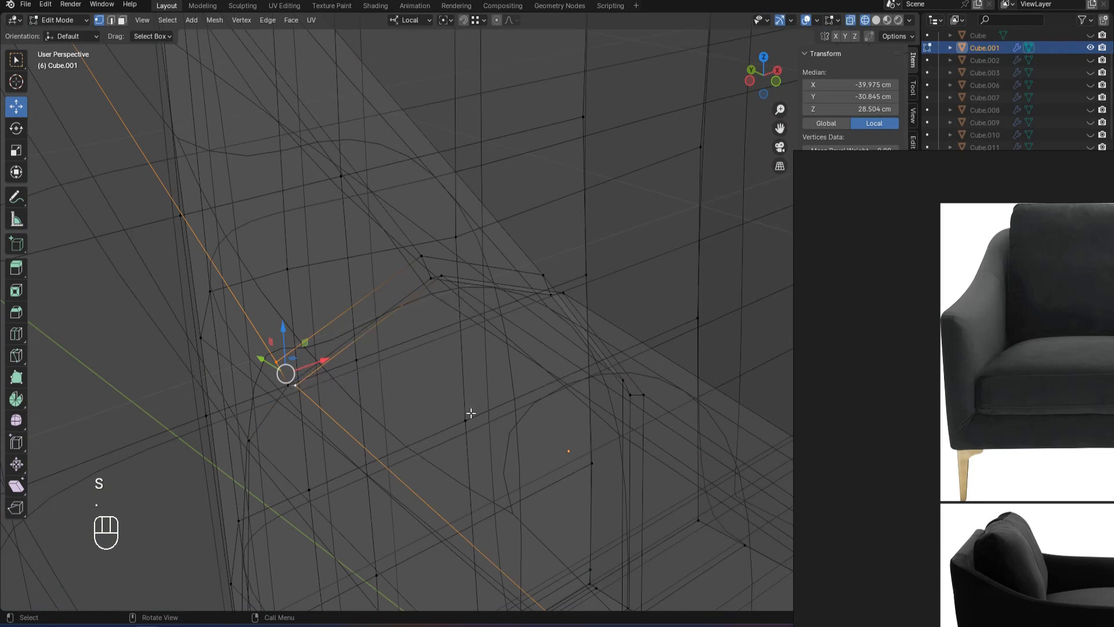
key("s")
key("x")
key("s")
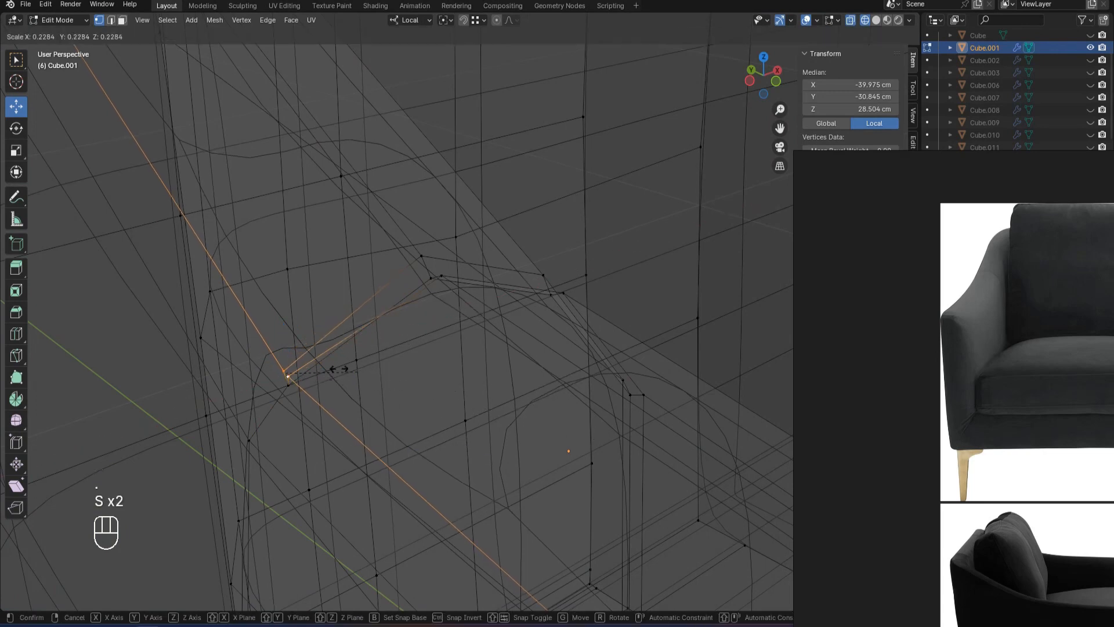
left_click(358, 380)
key("z")
left_click(406, 377)
key("Tab")
scroll(395, 371, "down", 4)
Connect the two outer seam-end vertices to the vertex below them on the armrest's outer side with new edges.
key("Tab")
scroll(435, 365, "up", 3)
key("z")
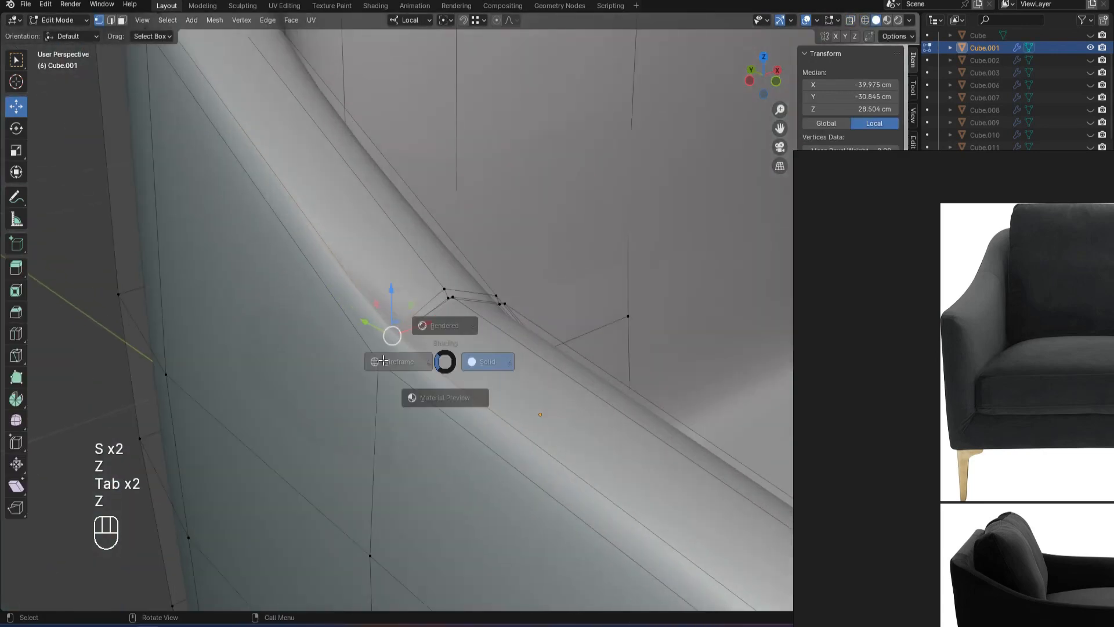
key("z")
left_click_drag(371, 302, 375, 294)
key("KP_Decimal")
scroll(493, 305, "down", 7)
middle_click_drag(523, 310, 536, 310, "alt")
key("z")
scroll(464, 297, "up", 3)
scroll(447, 292, "up", 3)
left_click(446, 291)
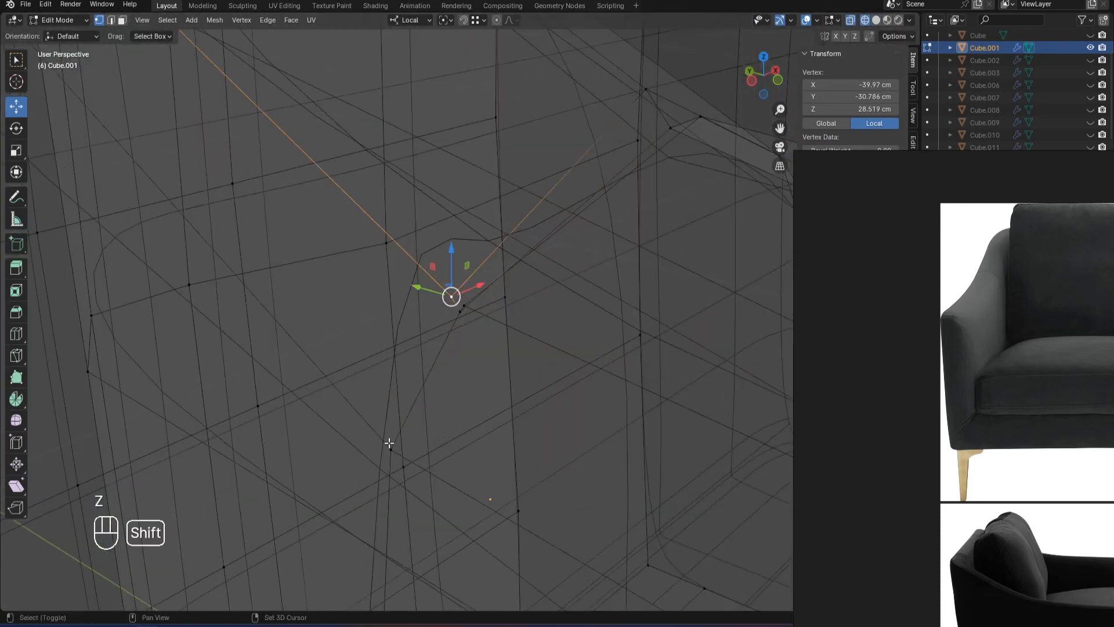
left_click(389, 445, "shift")
left_click(471, 309, "shift")
key("j")
key("z")
Examine the chair body's armrest seam and compare it with the seam in the reference photos.
key("Tab")
mouse_move(398, 301)
middle_mouse_down("alt")
mouse_move(552, 301)
mouse_move(662, 275)
middle_mouse_up("alt")
scroll(650, 243, "down", 5)
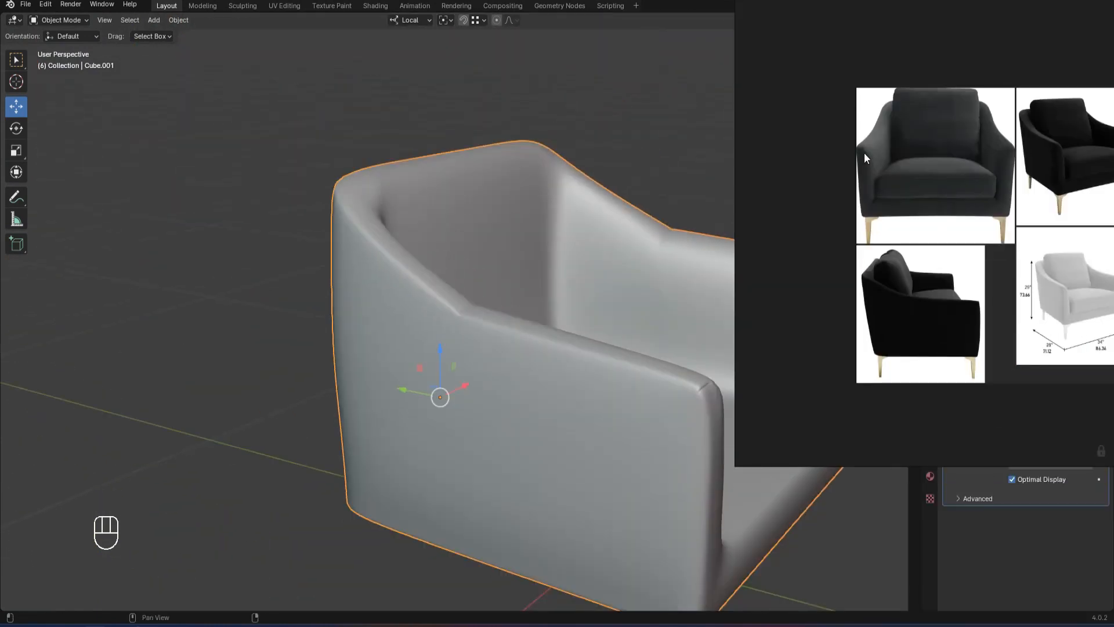
scroll(917, 238, "up", 8)
scroll(837, 350, "down", 8)
scroll(940, 197, "up", 5)
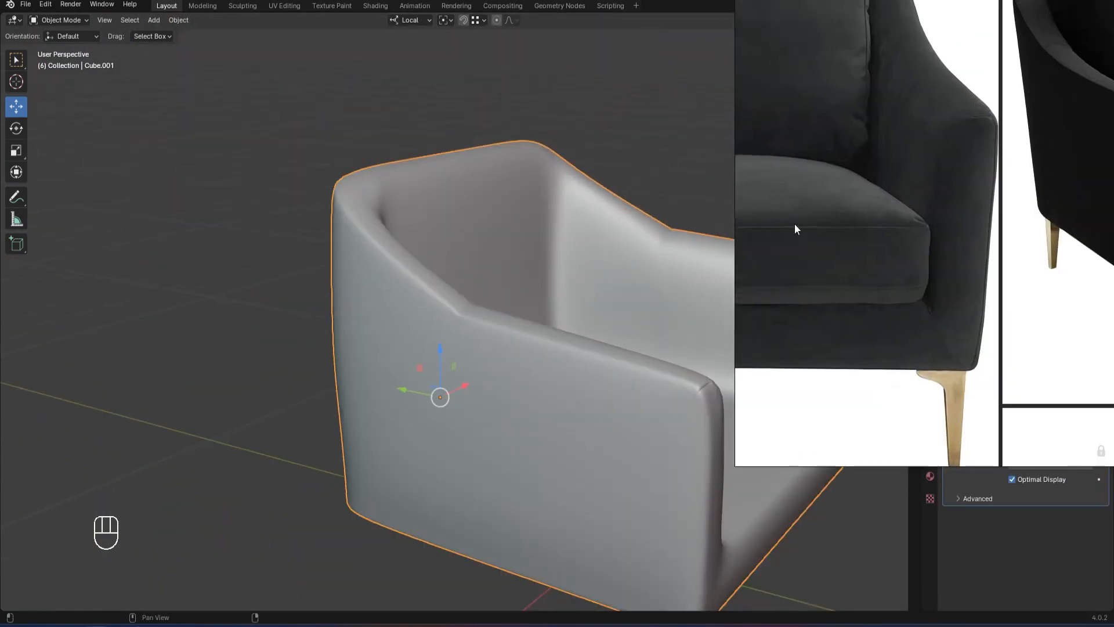
scroll(845, 174, "up", 5)
scroll(448, 339, "up", 8)
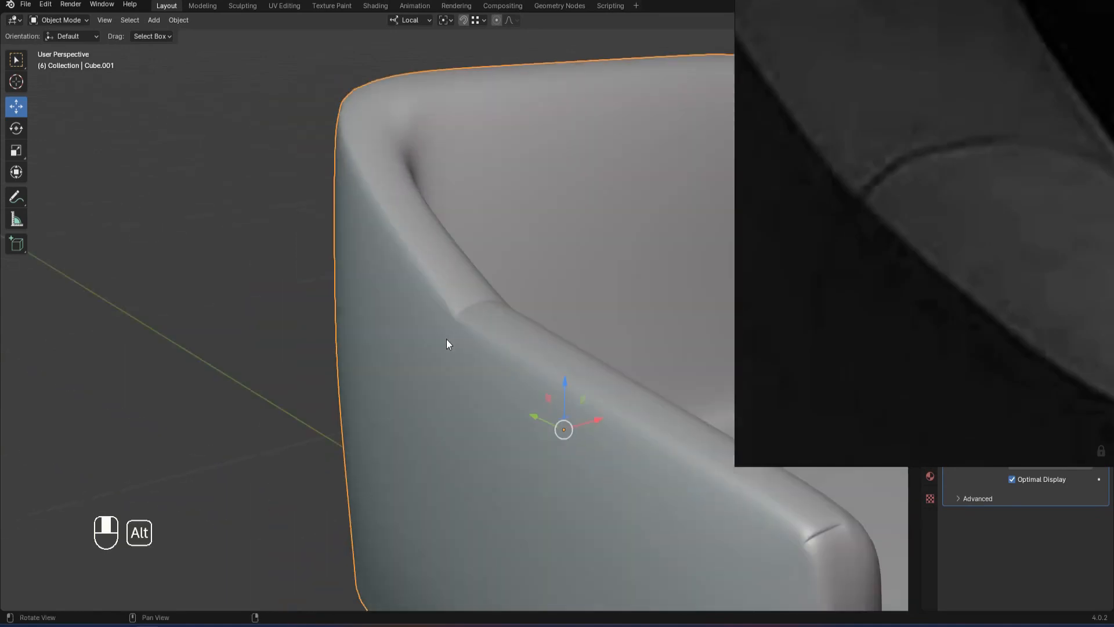
Slide the vertex on the armrest's outer side just below the seam along its edge.
key("Tab")
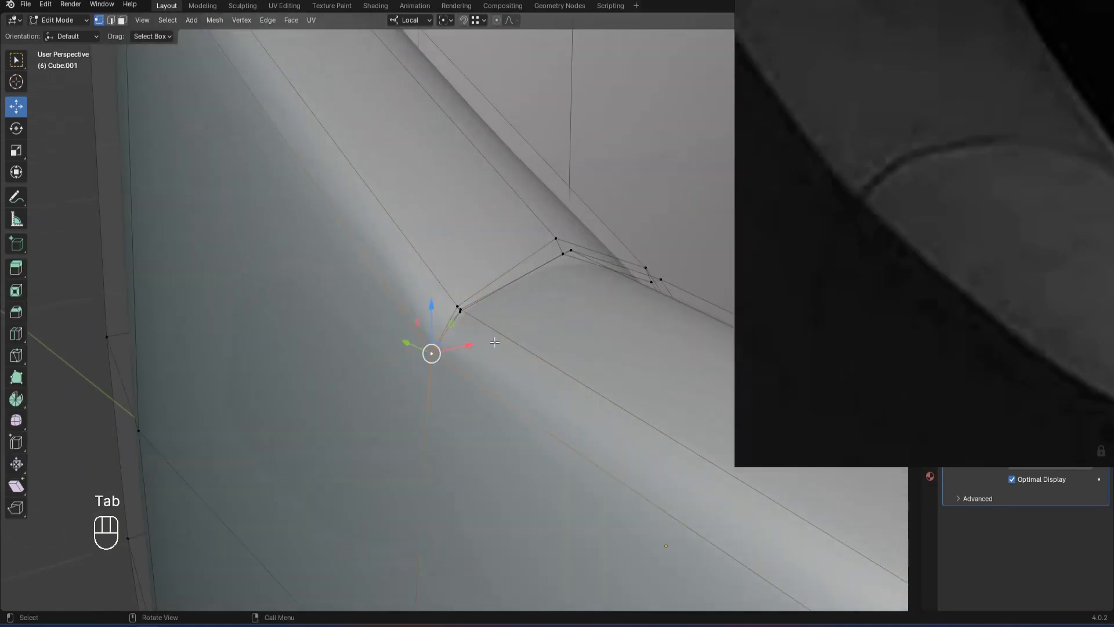
key("g")
key("g")
left_click(516, 309)
key("Tab")
Compare the chair body with the reference photo and unhide the cushions and legs.
scroll(442, 291, "down", 5)
left_click_drag(442, 292, 472, 305, "alt")
scroll(528, 232, "down", 8)
left_click_drag(524, 269, 437, 274, "alt")
scroll(453, 262, "up", 3)
scroll(908, 211, "down", 4)
scroll(907, 212, "down", 4)
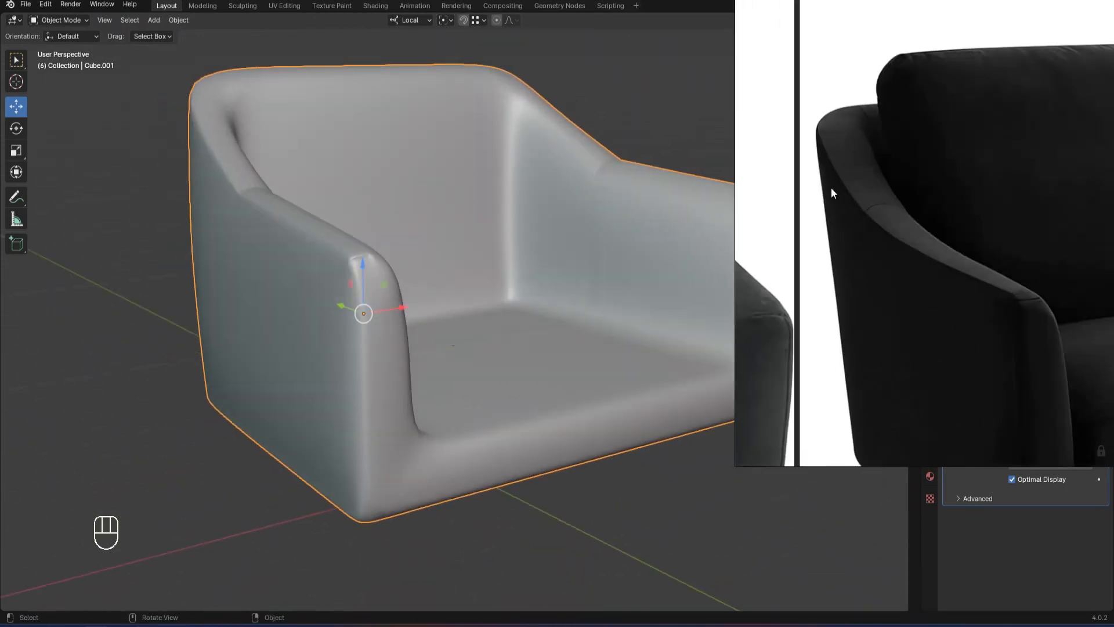
scroll(250, 183, "up", 1)
scroll(406, 348, "down", 3)
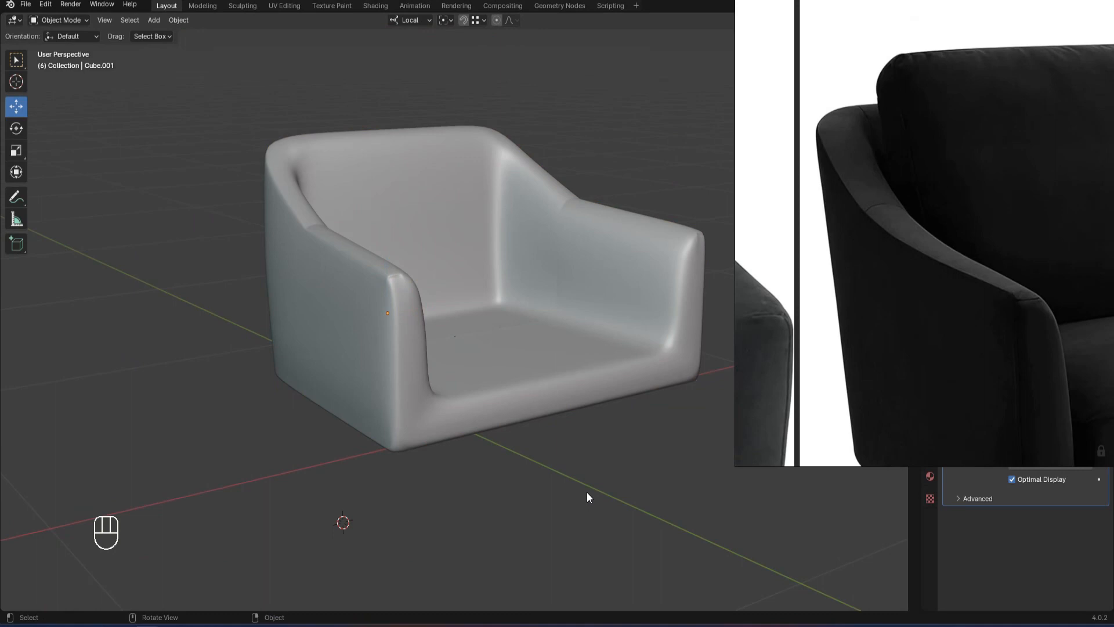
key("alt+h")
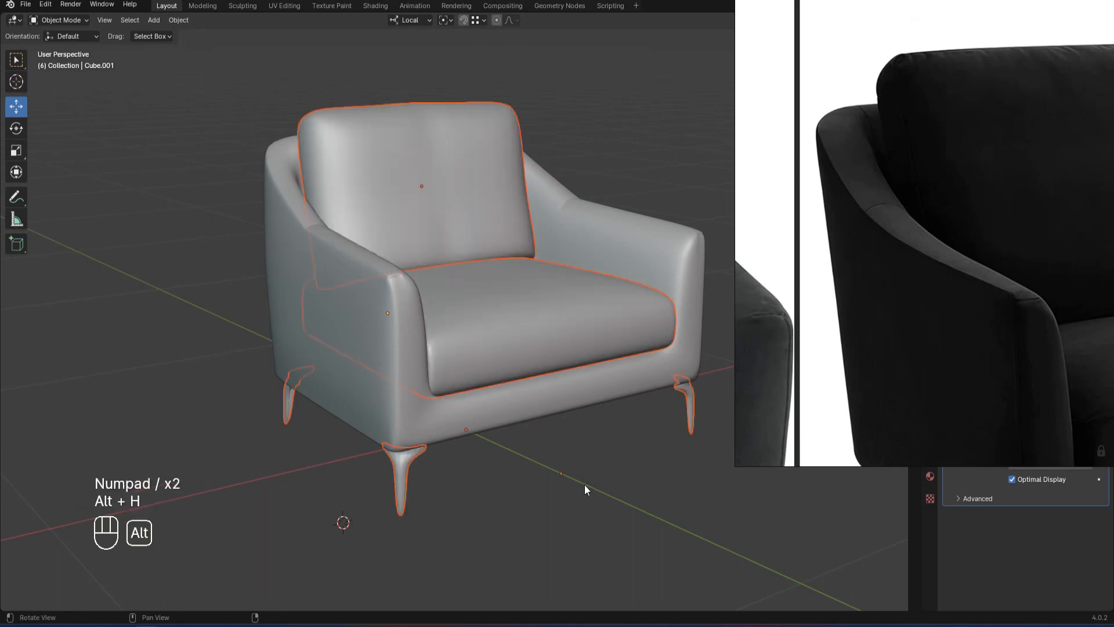
Set the front leg's subdivision level to 0 and save the file.
left_click(584, 484)
scroll(921, 296, "down", 2)
scroll(924, 301, "down", 2)
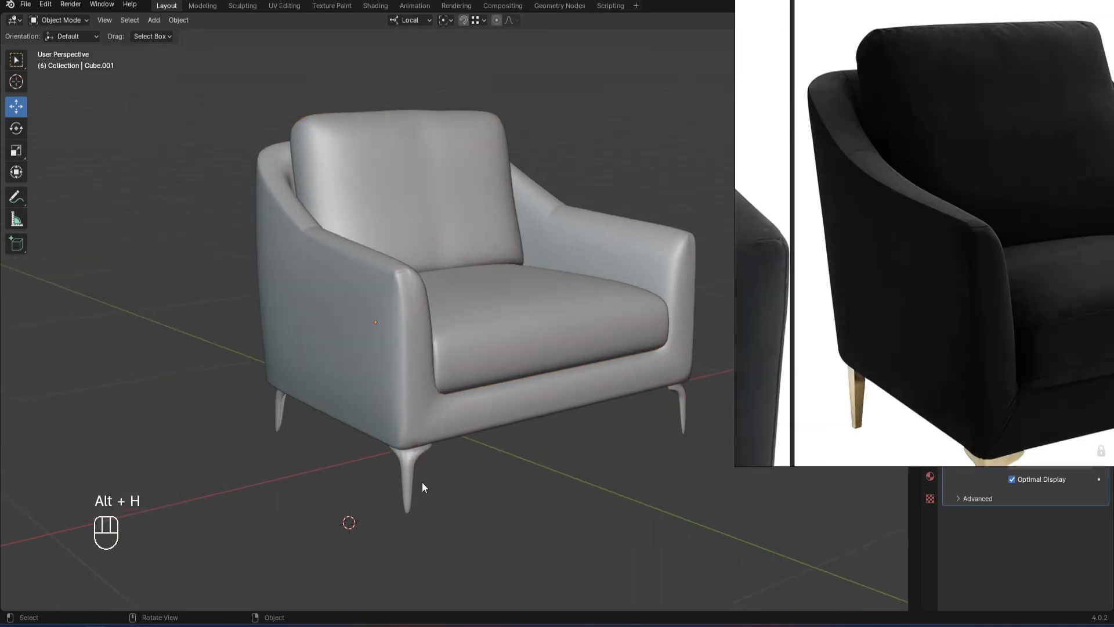
left_click(416, 481)
key("ctrl+0")
left_click(504, 436)
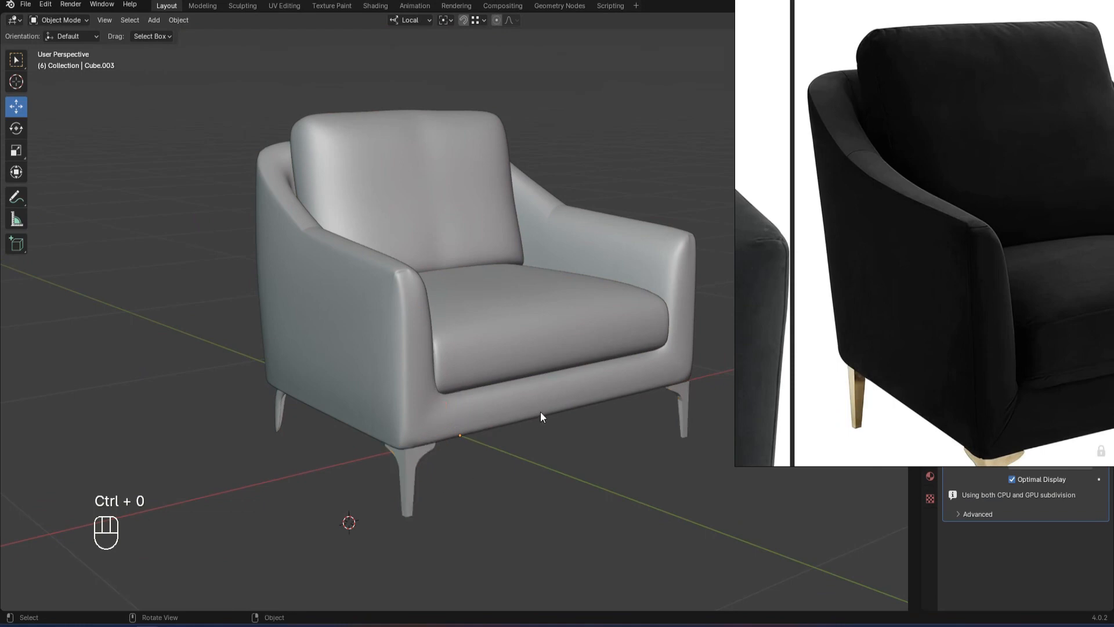
key("ctrl+s")
scroll(915, 186, "down", 2)
scroll(480, 210, "up", 4)
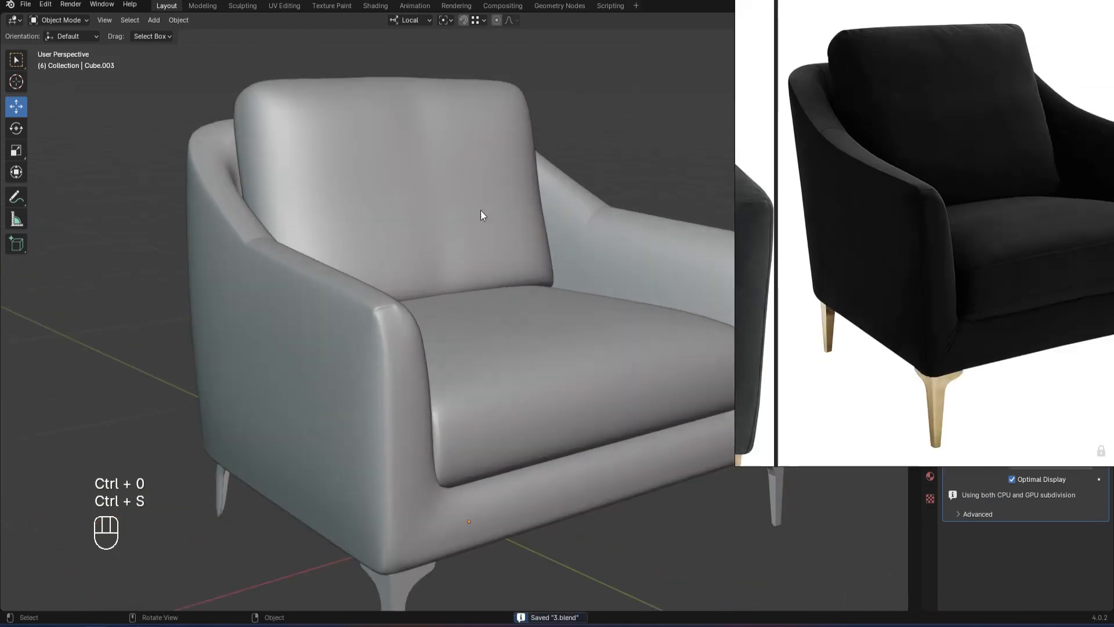
Select the seam vertices at the chair body's armrest bend and raise them slightly to soften the curve.
left_click(267, 276)
key("Tab")
middle_click_drag(445, 239, 502, 258, "shift")
scroll(503, 258, "up", 2)
key("1")
key("z")
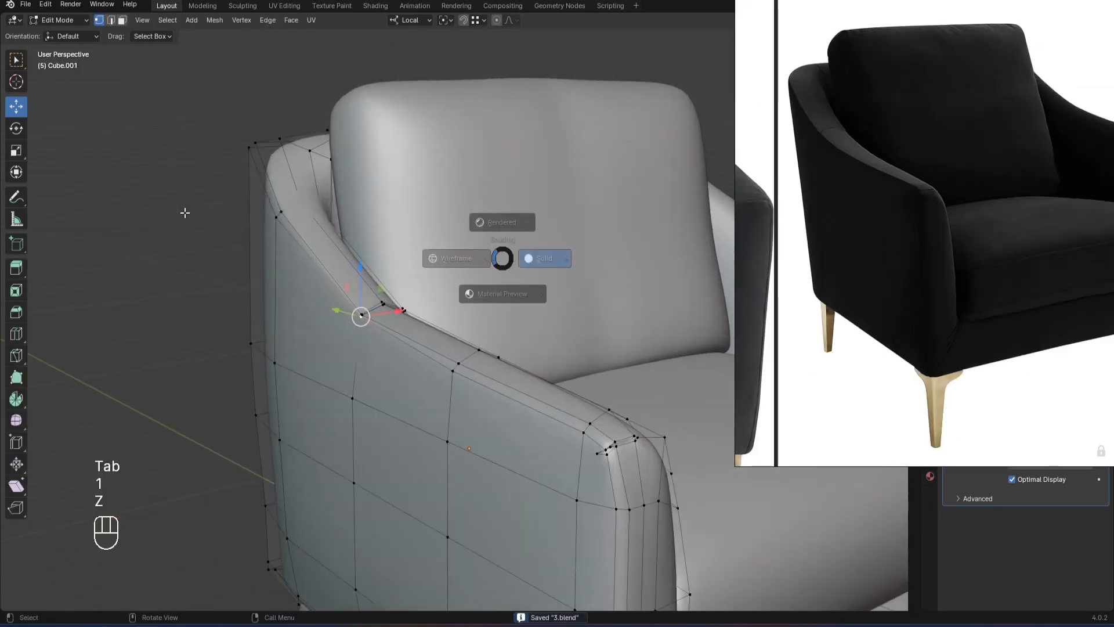
middle_click_drag(342, 254, 364, 245, "alt")
middle_click_drag(374, 293, 395, 338, "alt")
left_click_drag(395, 338, 347, 290)
key("z")
middle_click_drag(621, 336, 410, 335, "alt")
key("Tab")
right_click_drag(958, 153, 989, 403)
left_click(825, 20)
right_click_drag(959, 340, 927, 120)
scroll(263, 245, "up", 1)
key("Tab")
left_click_drag(289, 223, 288, 209)
scroll(871, 149, "down", 3)
left_click(122, 328)
scroll(121, 328, "down", 1)
middle_click_drag(316, 355, 510, 328)
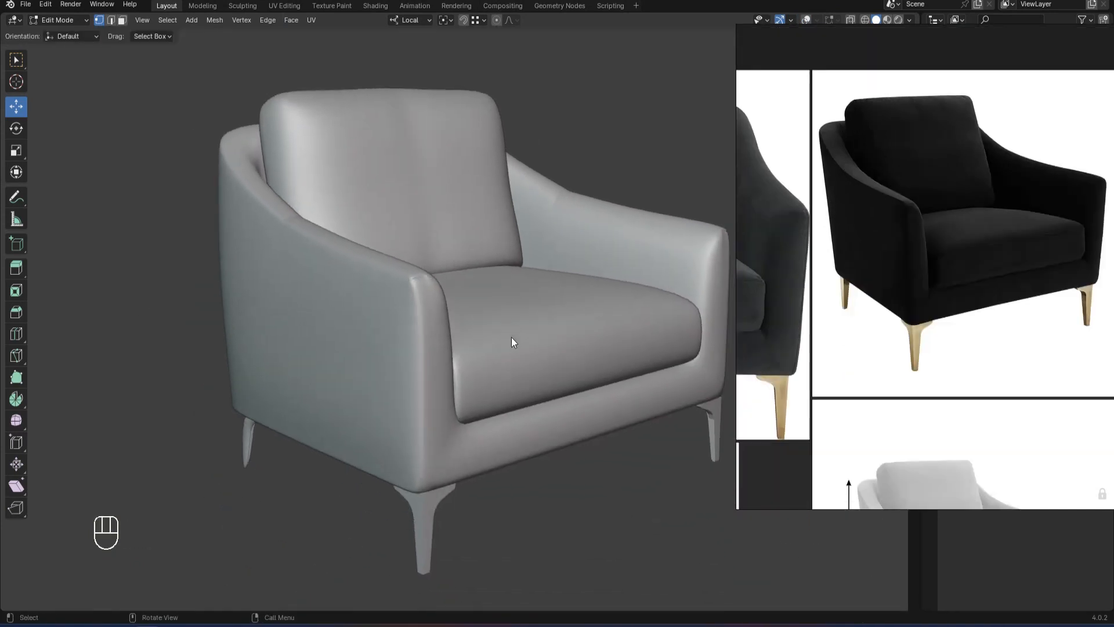
Examine the armrest bend from its inner side and compare it with the reference photo.
scroll(884, 191, "up", 4)
middle_click_drag(307, 237, 221, 249)
key("Tab")
scroll(416, 315, "up", 3)
key("Tab")
key("Tab")
key("Tab")
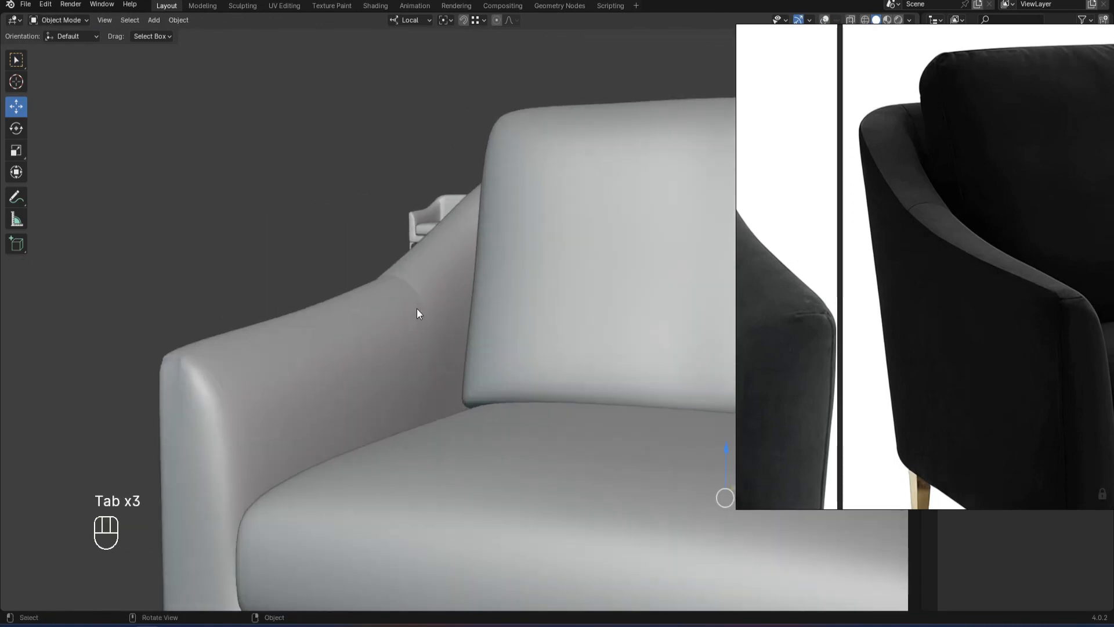
Select the vertices at the armrest bend in wireframe view and shift them sideways and slightly upward to even out the curve.
key("z")
key("z")
right_click_drag(882, 203, 889, 260)
key("shift+alt+z")
key("z")
mouse_move(473, 217)
middle_mouse_down()
mouse_move(402, 242)
mouse_move(405, 216)
middle_mouse_up()
left_click_drag(441, 355, 375, 236)
key("z")
middle_click_drag(416, 229, 426, 250)
left_click_drag(430, 254, 459, 251)
left_click_drag(232, 284, 377, 303, "alt")
left_click_drag(300, 297, 291, 295)
left_click_drag(329, 258, 329, 249)
key("Tab")
scroll(403, 222, "down", 2)
mouse_move(403, 222)
left_mouse_down("alt")
mouse_move(391, 225)
mouse_move(401, 200)
left_mouse_up("alt")
left_click(659, 195)
scroll(880, 238, "down", 2)
Select the front faces of the seat cushion and move them slightly back.
left_click(348, 246)
key("Tab")
key("Tab")
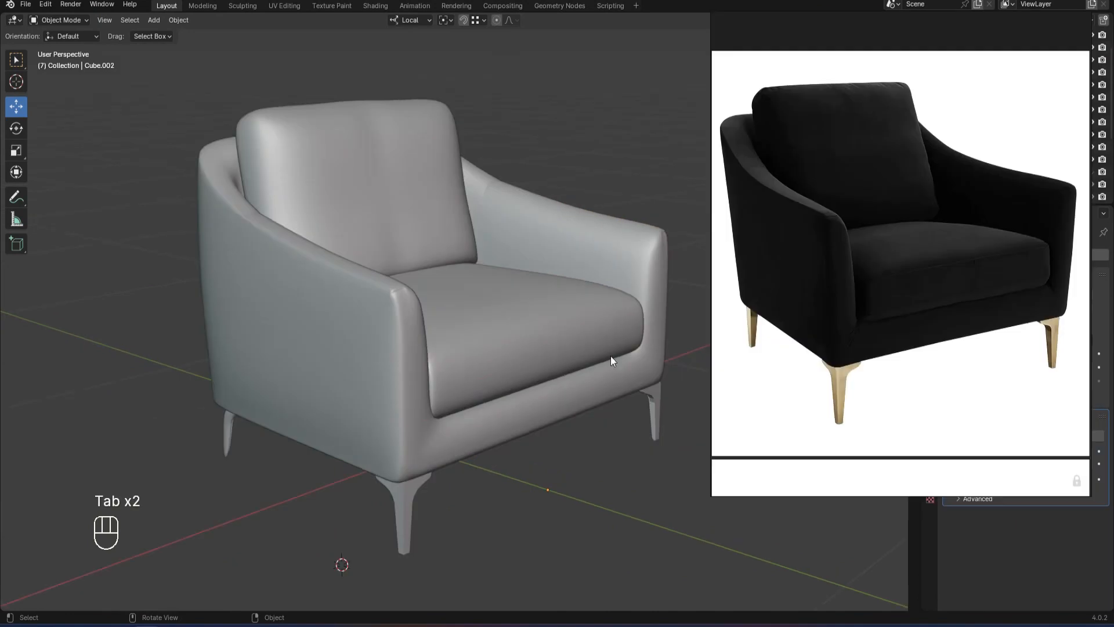
key("Tab")
key("1")
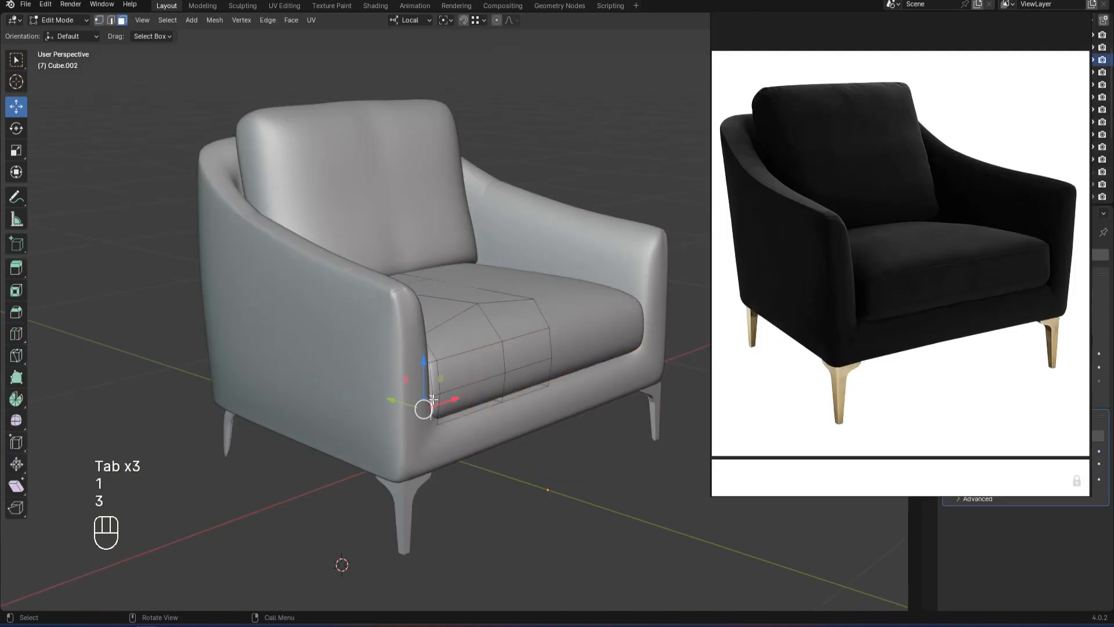
left_click(558, 361, "ctrl+shift")
left_click_drag(481, 371, 471, 369)
key("Tab")
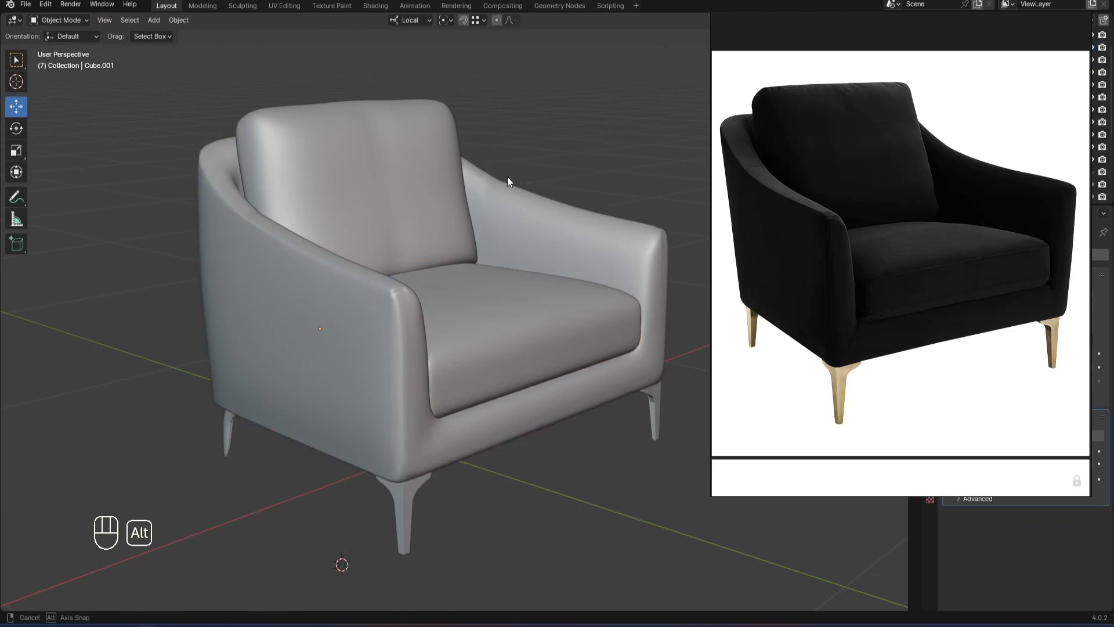
Compare the armchair's side profile with the side-view reference photo.
middle_click_drag(485, 176, 552, 181, "alt")
double_click(900, 284)
double_click(853, 291)
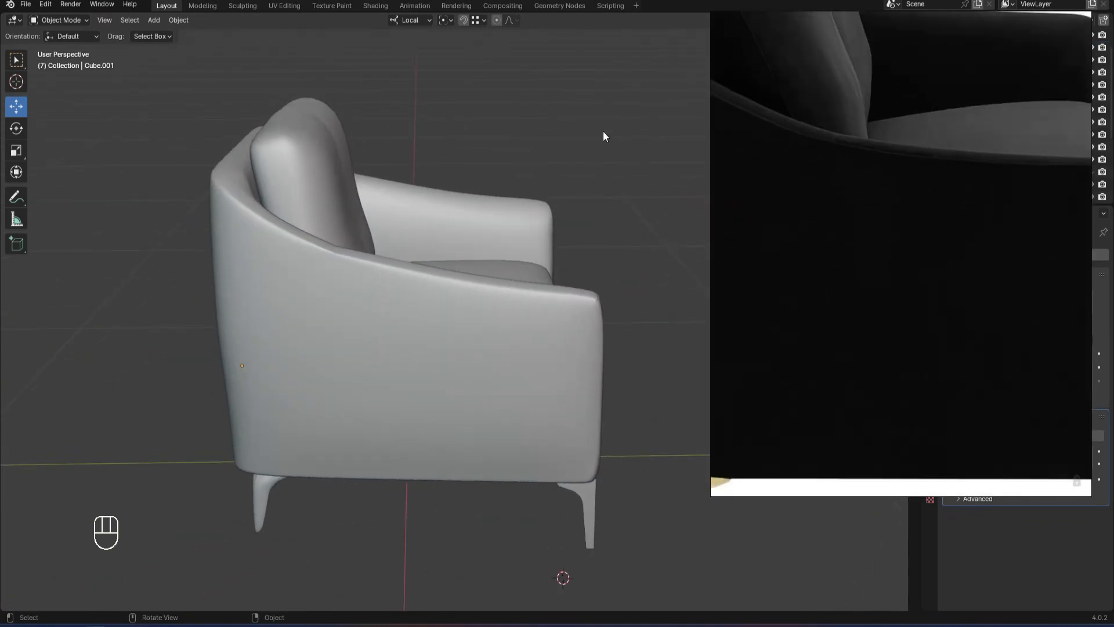
middle_click_drag(363, 134, 512, 173, "alt")
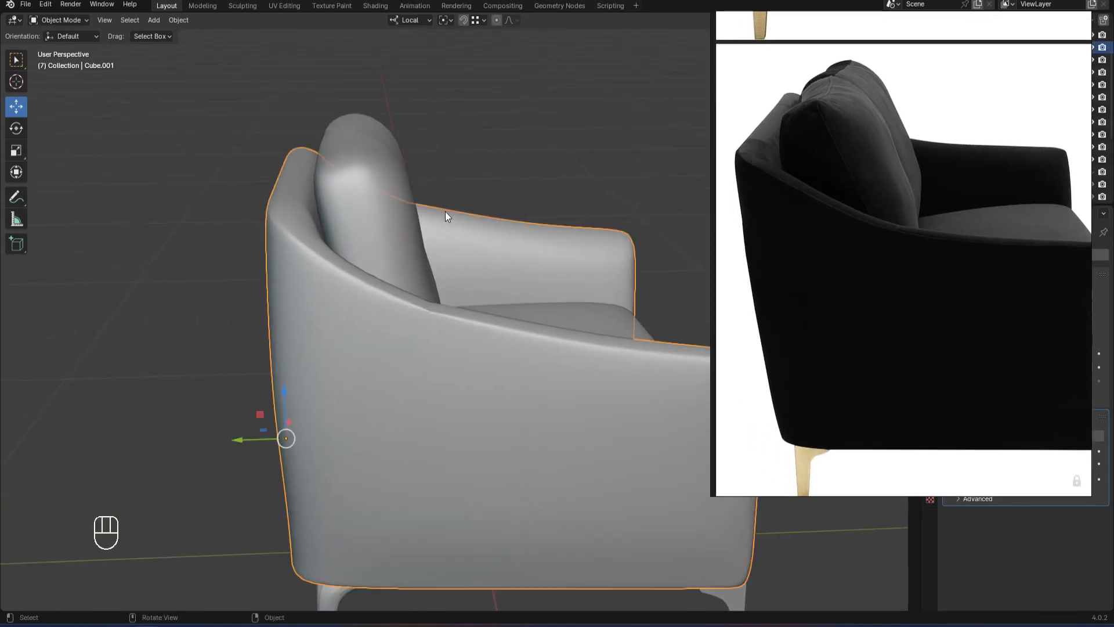
Isolate the back cushion and select the faces across its rear side.
left_click(386, 218)
key("Tab")
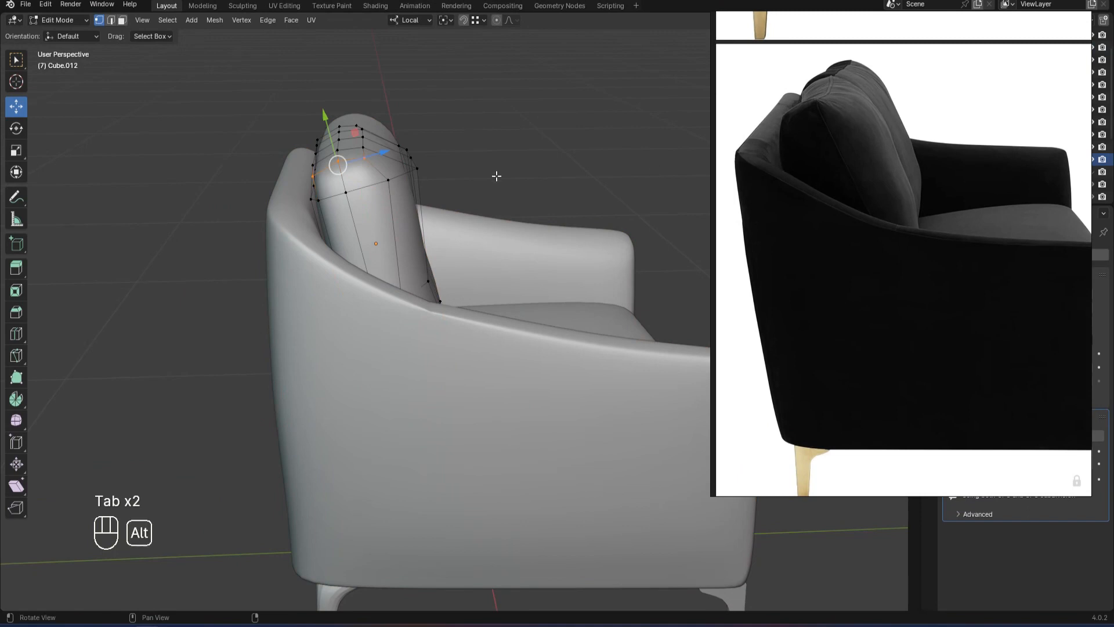
key("Tab")
key("shift+h")
key("Tab")
left_click_drag(522, 194, 447, 229, "alt")
key("3")
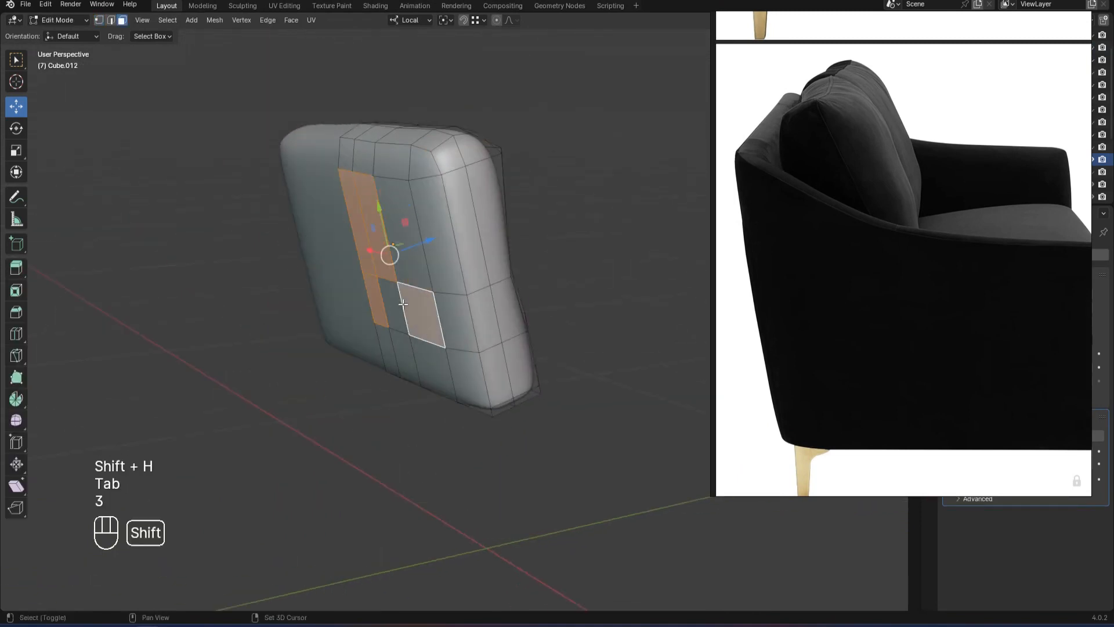
left_click(392, 307, "shift")
left_click(409, 233, "shift")
left_click_drag(436, 233, 405, 245, "alt")
key("Tab")
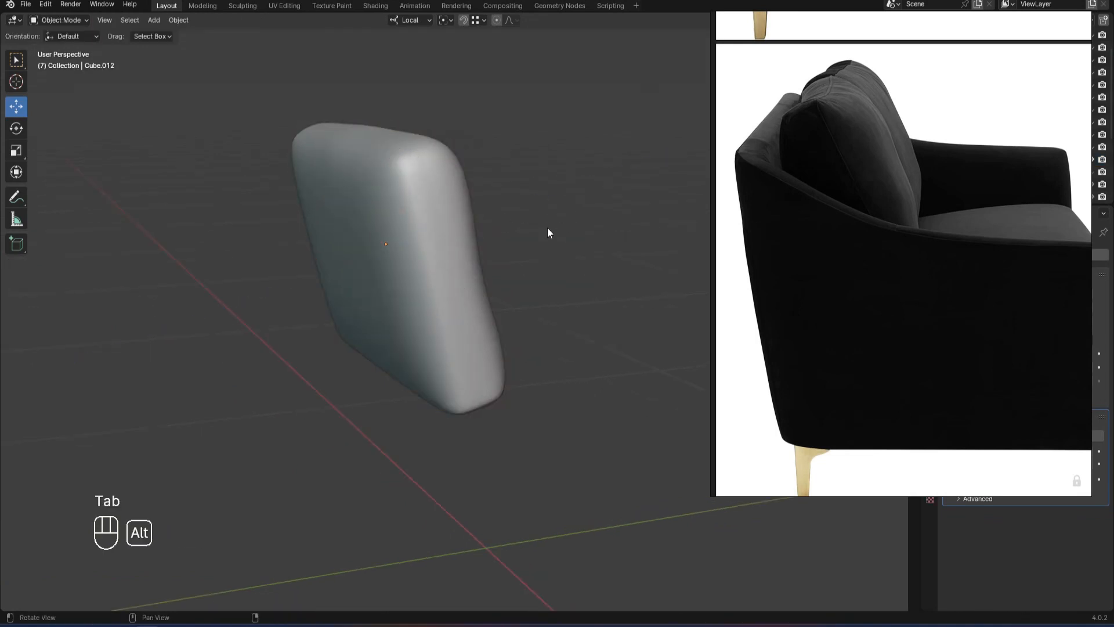
Unhide the other chair parts and compare the back cushion's side profile with the reference photo.
key("alt+h")
left_click_drag(548, 227, 499, 241, "alt")
left_click_drag(530, 128, 524, 128, "alt")
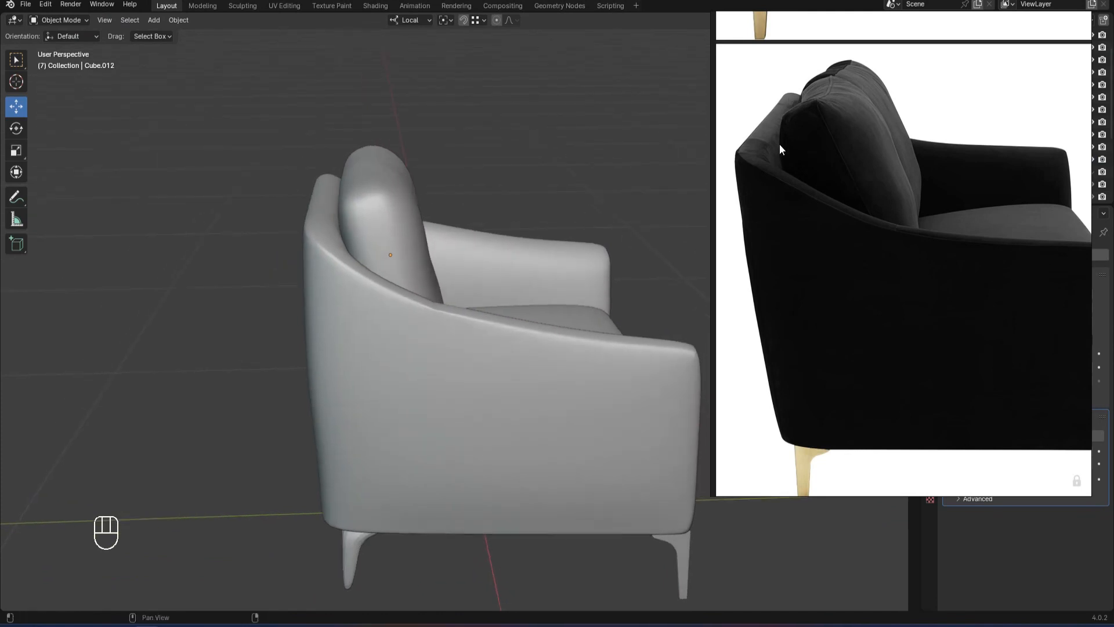
key("Tab")
key("1")
left_click_drag(357, 217, 390, 167, "alt")
key("Tab")
left_click_drag(503, 138, 507, 138, "alt")
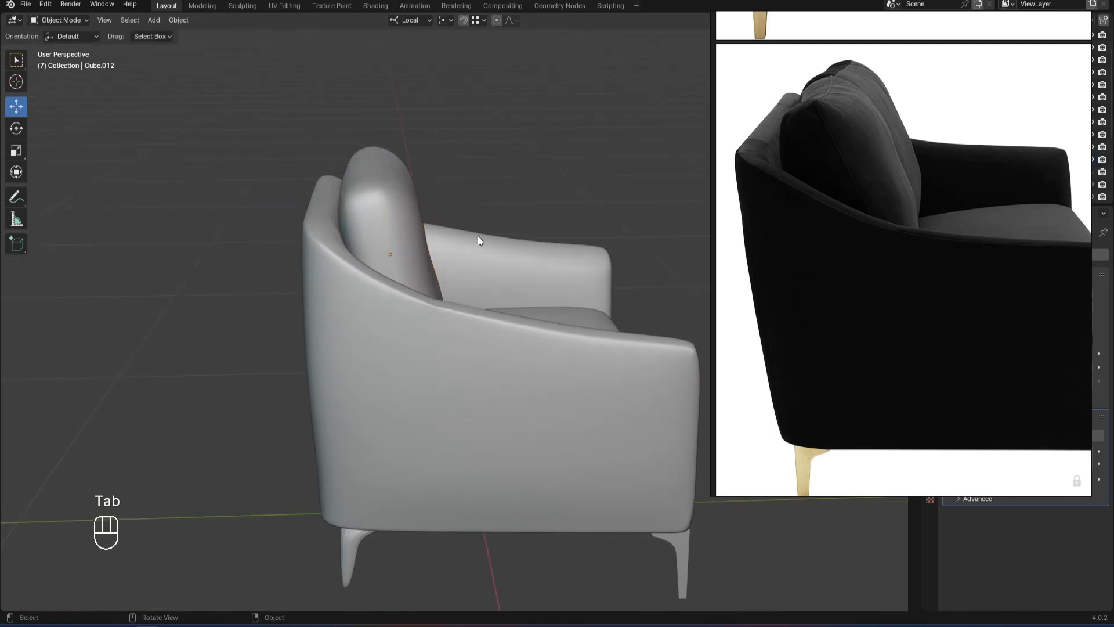
Lower the selected armrest seam vertices slightly and shift them a little toward the chair's front.
left_click_drag(191, 218, 277, 237, "alt")
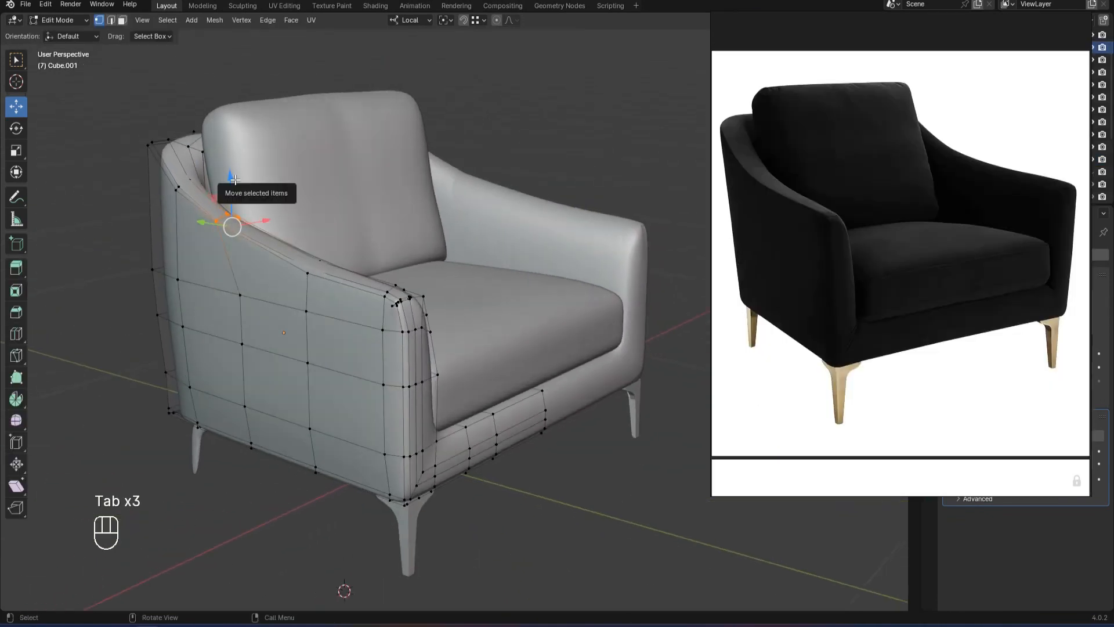
left_click_drag(234, 179, 234, 185)
left_click_drag(205, 227, 211, 231)
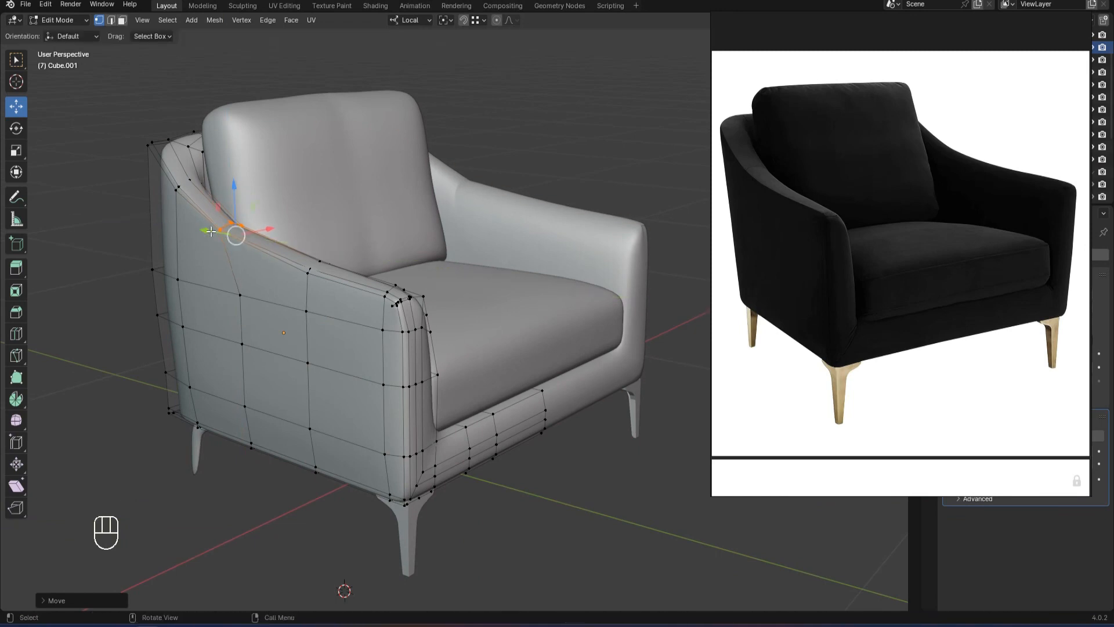
key("Tab")
left_click_drag(538, 134, 494, 177, "alt")
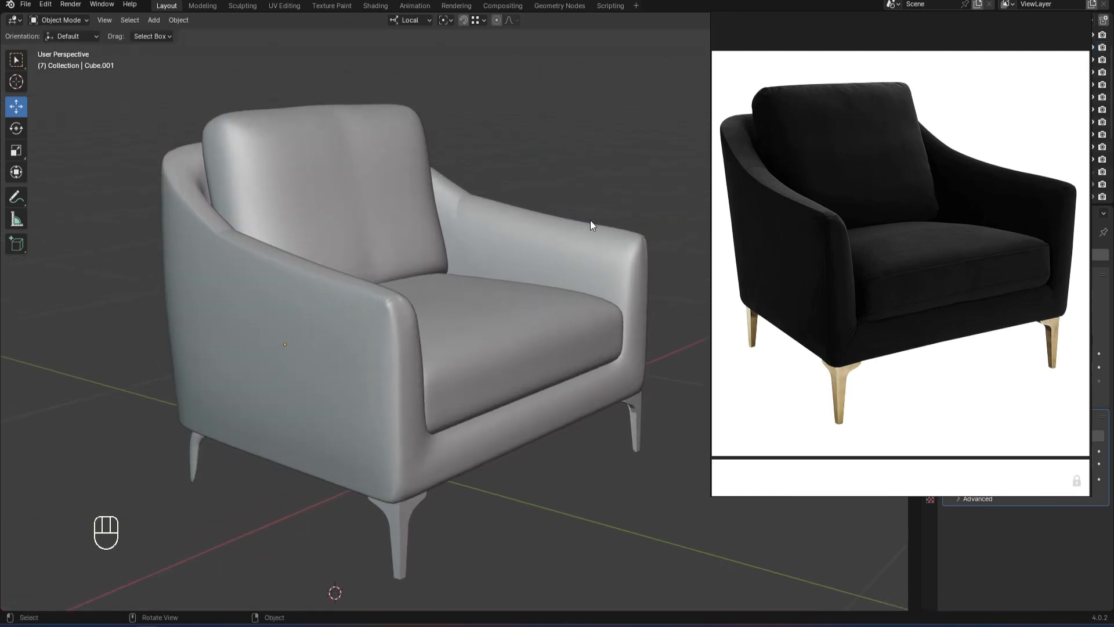
Select the vertices at the armrest bend in wireframe view and check the armrest curve against the reference photo.
key("Tab")
mouse_move(621, 247)
middle_mouse_down("alt")
mouse_move(371, 213)
mouse_move(302, 185)
middle_mouse_up("alt")
key("z")
left_click_drag(263, 179, 335, 275)
middle_click_drag(334, 275, 387, 264, "alt")
key("z")
mouse_move(387, 264)
left_mouse_down("alt")
mouse_move(522, 216)
mouse_move(543, 189)
mouse_move(531, 206)
left_mouse_up("alt")
left_click(543, 190)
key("Tab")
scroll(544, 193, "down", 4)
scroll(544, 193, "up", 3)
scroll(522, 206, "up", 1)
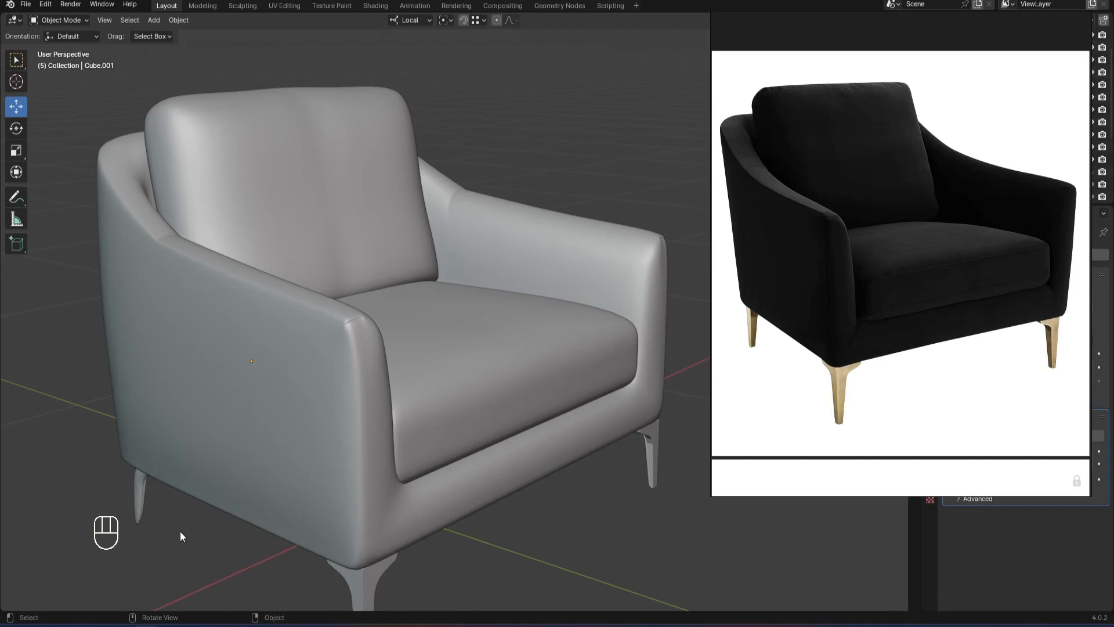
Set the rear leg's subdivision level to 0 and save the file.
left_click(147, 504)
key("ctrl+0")
left_click_drag(146, 506, 599, 342, "alt")
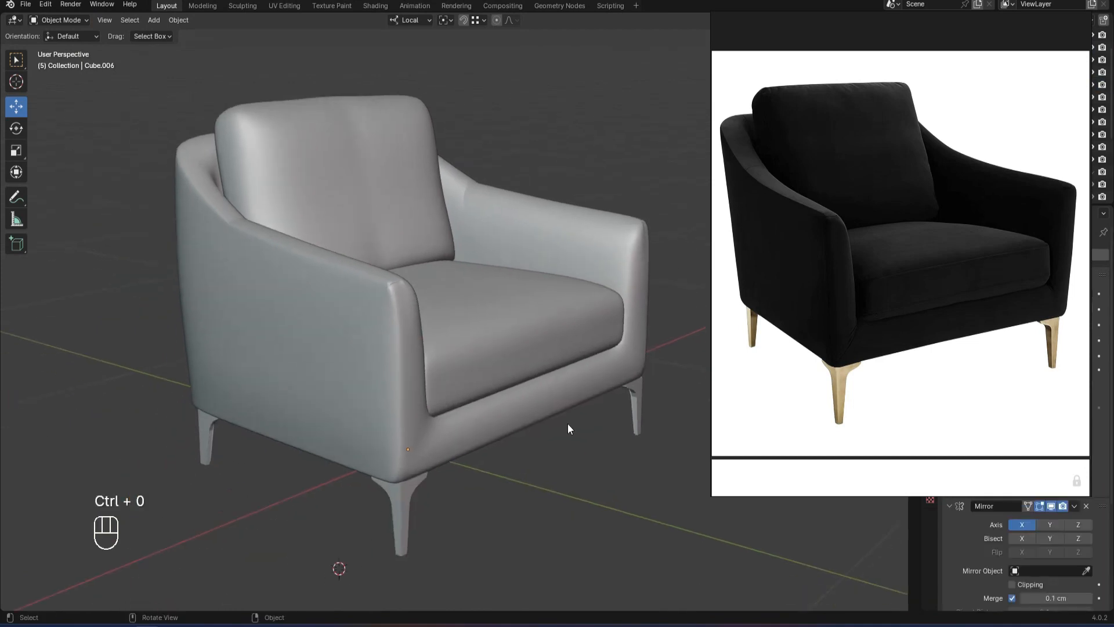
key("ctrl+s")
Duplicate the whole armchair and place the copy beside the original along the X axis.
left_click_drag(637, 458, 555, 458, "alt")
scroll(555, 458, "down", 3)
key("z")
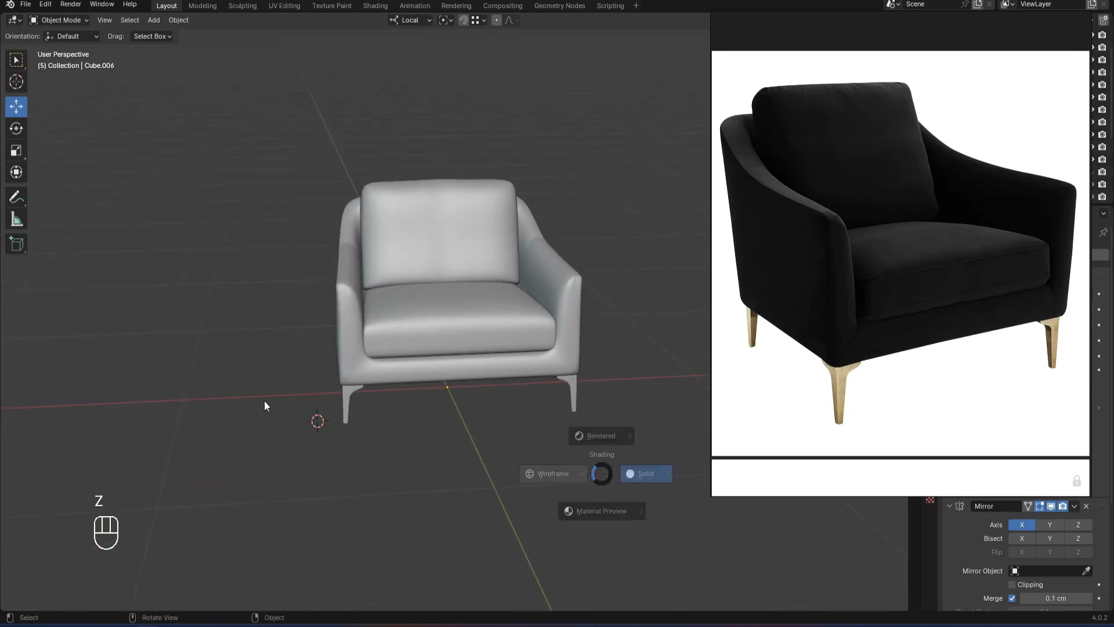
left_click_drag(190, 101, 678, 504)
left_click_drag(678, 503, 678, 503)
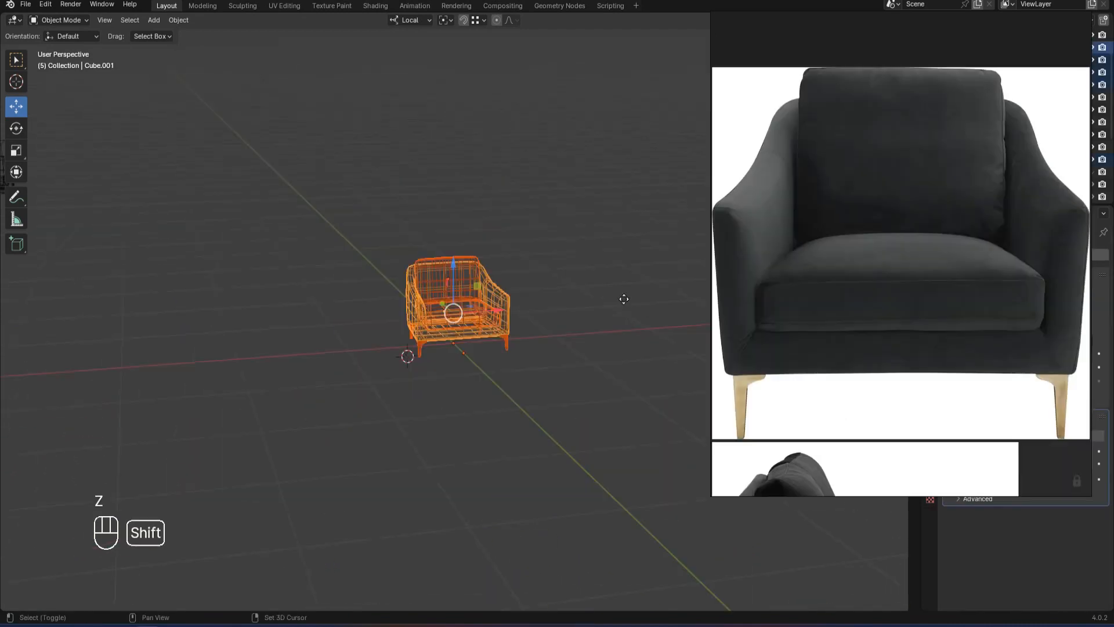
key("shift+d")
key("x")
left_click(310, 313)
scroll(389, 334, "up", 2)
scroll(390, 336, "up", 3)
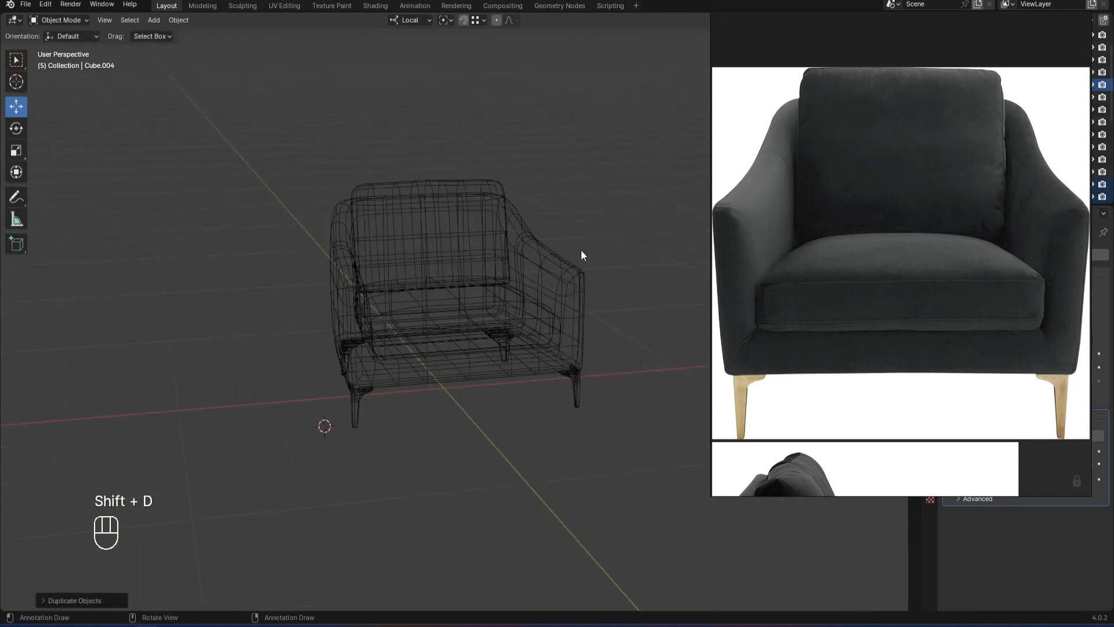
key("z")
Select the original chair's back cushion and examine the side seam in the front-view reference photo.
scroll(458, 227, "up", 3)
left_click(456, 225)
scroll(820, 227, "down", 3)
scroll(912, 171, "up", 4)
scroll(912, 172, "up", 3)
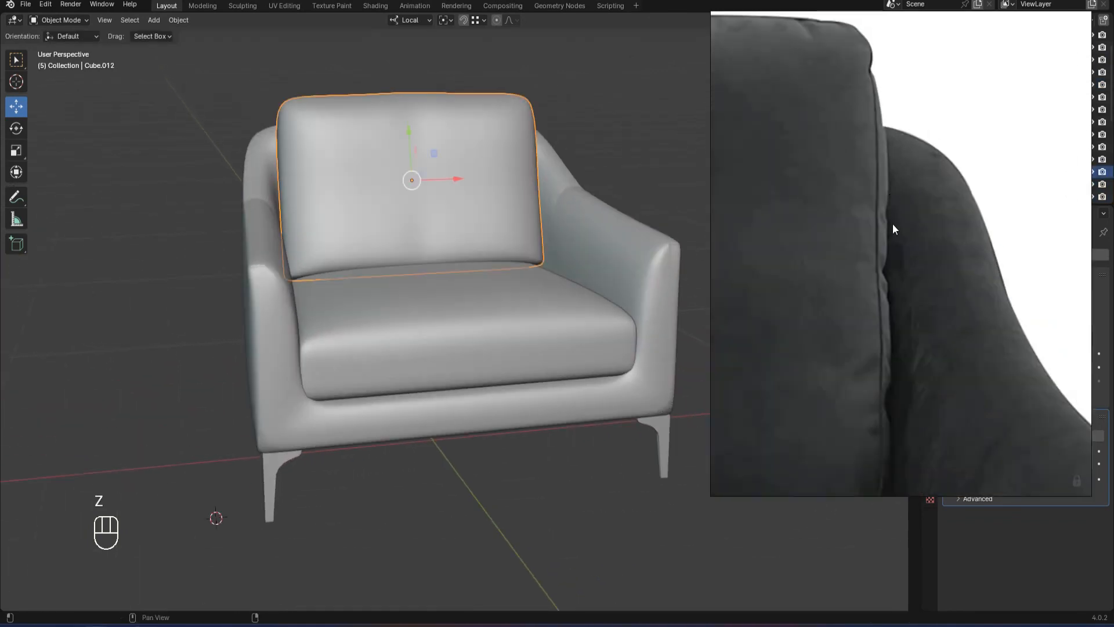
scroll(521, 166, "up", 1)
left_click(618, 113)
Turn on the wireframe overlay and inspect the topology of the armchair's parts.
key("Tab")
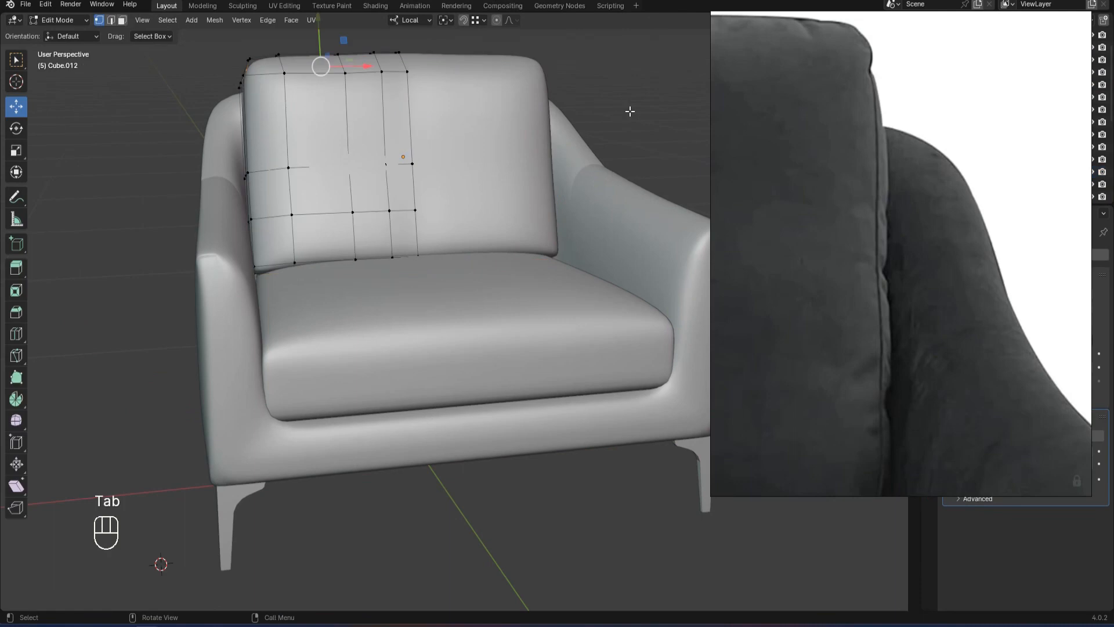
middle_click_drag(629, 110, 586, 141, "shift")
key("Tab")
left_click(585, 141)
key("apostrophe")
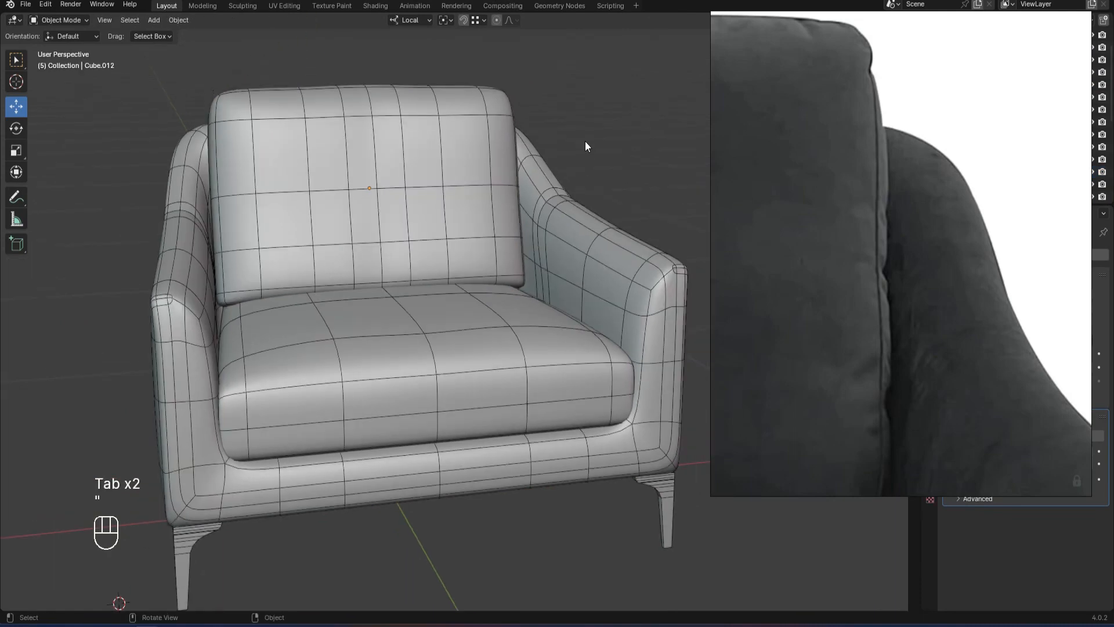
left_click_drag(584, 130, 593, 137, "alt")
scroll(869, 215, "down", 1)
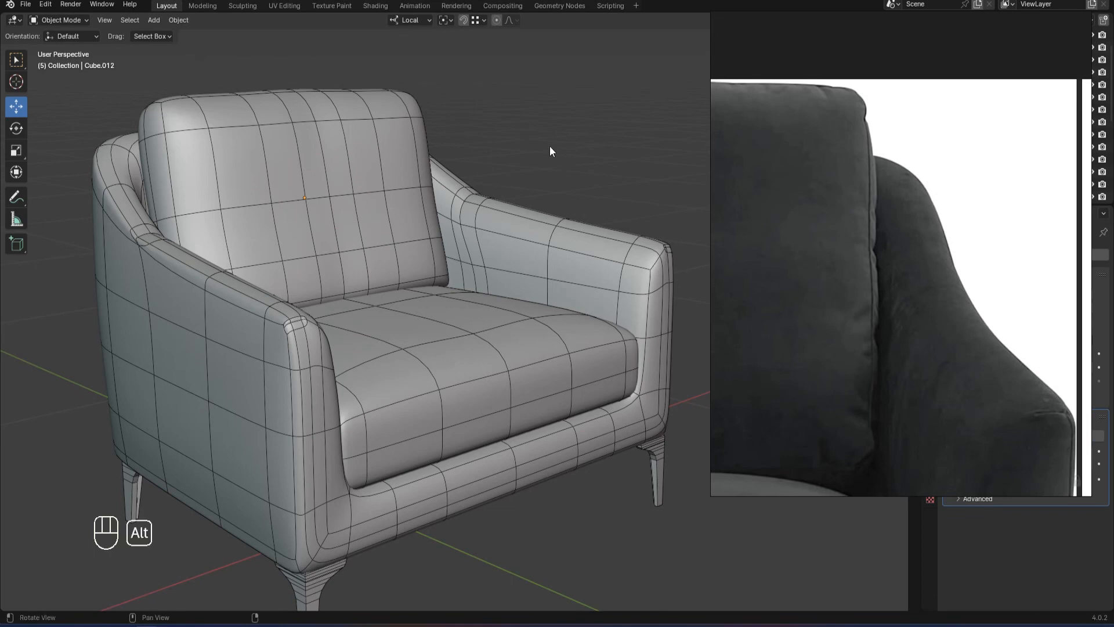
Select all parts of the duplicated armchair in wireframe view and move them to Collection 2.
scroll(550, 150, "down", 8)
scroll(267, 316, "down", 1)
key("z")
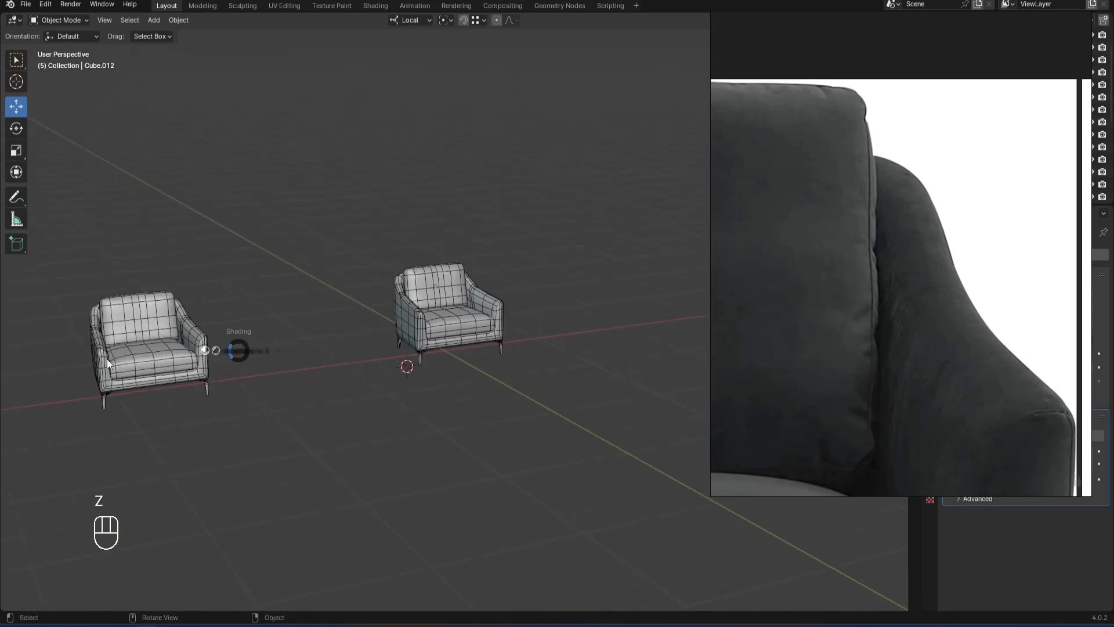
left_click(203, 350)
scroll(359, 301, "up", 4)
key("z")
left_click(484, 253)
scroll(484, 253, "down", 4)
middle_click_drag(258, 263, 314, 230, "alt")
left_click_drag(126, 260, 400, 377)
key("z")
left_click(235, 354)
key("m")
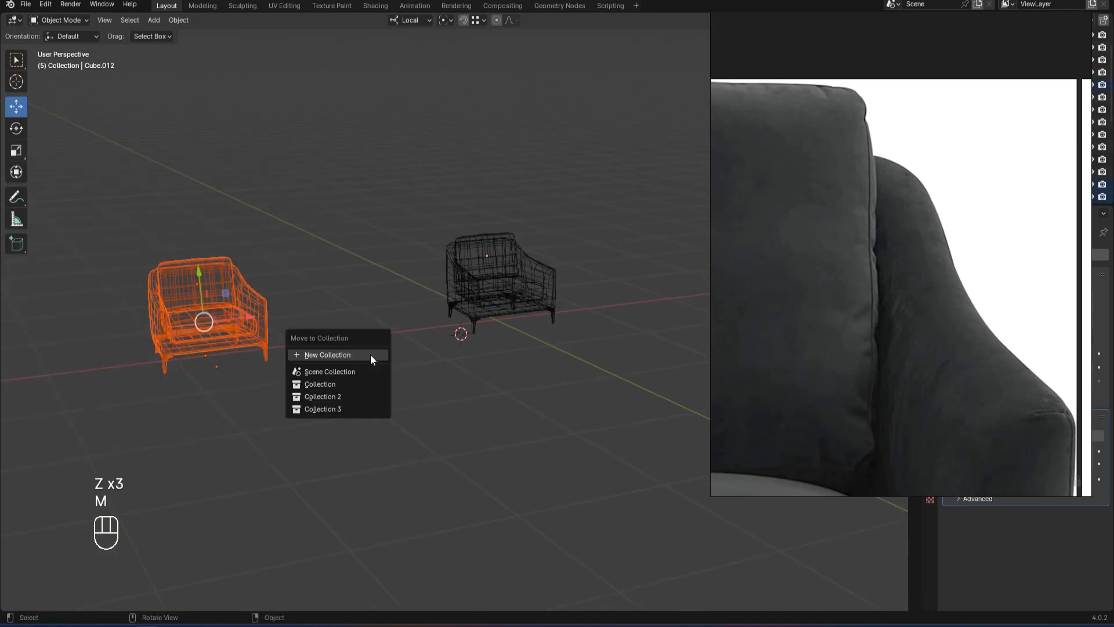
left_click(372, 396)
Select the back cushion in solid shading and move the reference board clear of the modifier settings.
scroll(438, 366, "up", 4)
key("z")
left_click(551, 325)
scroll(623, 283, "up", 3)
middle_click_drag(623, 283, 441, 203)
middle_click_drag(441, 203, 366, 253, "alt")
left_click(365, 248)
right_click_drag(894, 221, 861, 161)
scroll(862, 161, "down", 3)
right_click_drag(819, 284, 685, 184)
Apply the Subdivision modifier of the back cushion, undoing its accidental removal first.
left_click(1087, 416)
key("ctrl+z")
left_click(1074, 417)
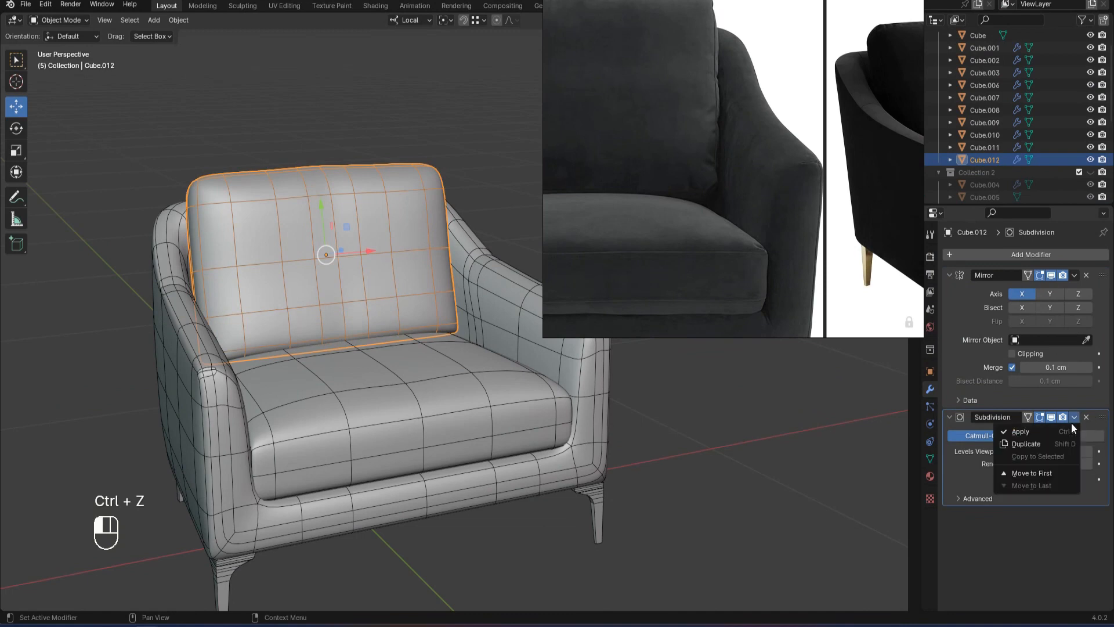
left_click(1061, 435)
Reposition the reference board beside the chair and inspect the back cushion's denser mesh up close.
right_click_drag(834, 298, 1013, 424)
scroll(471, 168, "up", 2)
left_click_drag(471, 169, 521, 214, "alt")
scroll(552, 178, "up", 1)
left_click(551, 177)
scroll(884, 196, "down", 2)
right_click_drag(888, 206, 864, 185)
scroll(427, 219, "up", 2)
key("Tab")
scroll(427, 218, "down", 2)
key("Tab")
scroll(865, 209, "up", 3)
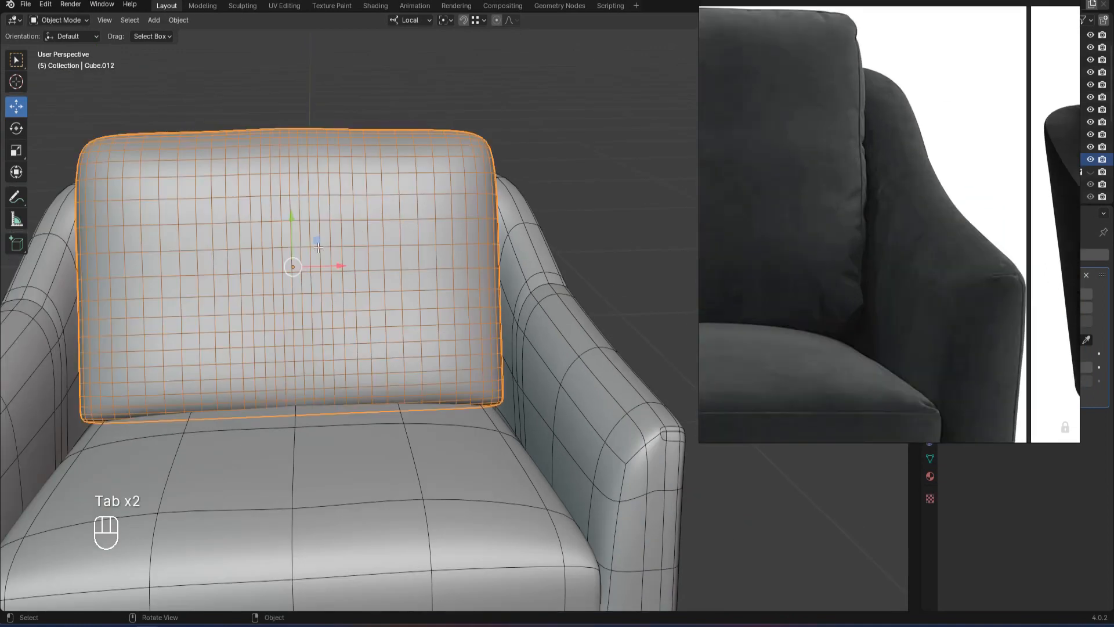
Flip the back cushion along its local X axis with a negative scale so its editable half switches sides.
key("Tab")
scroll(114, 226, "up", 1)
scroll(114, 225, "down", 1)
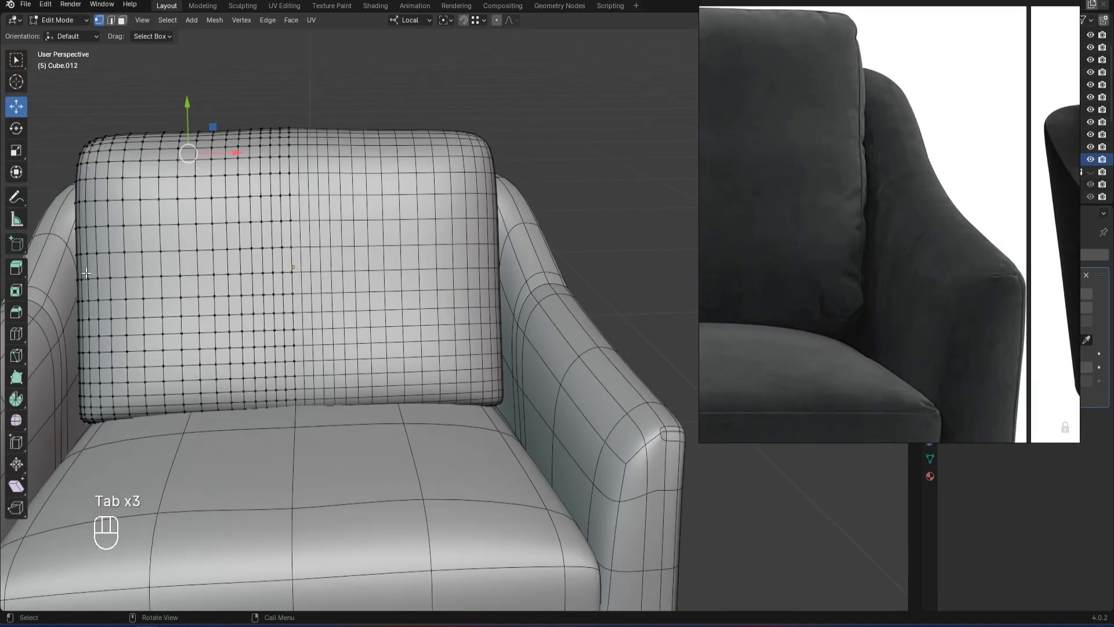
key("Tab")
key("s")
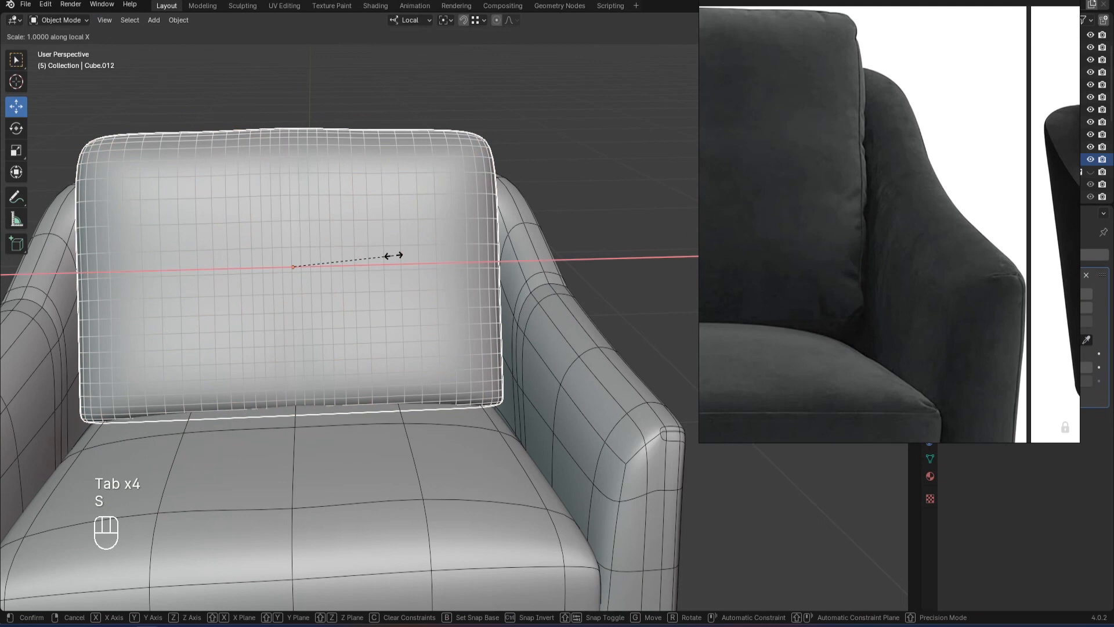
left_click(393, 258)
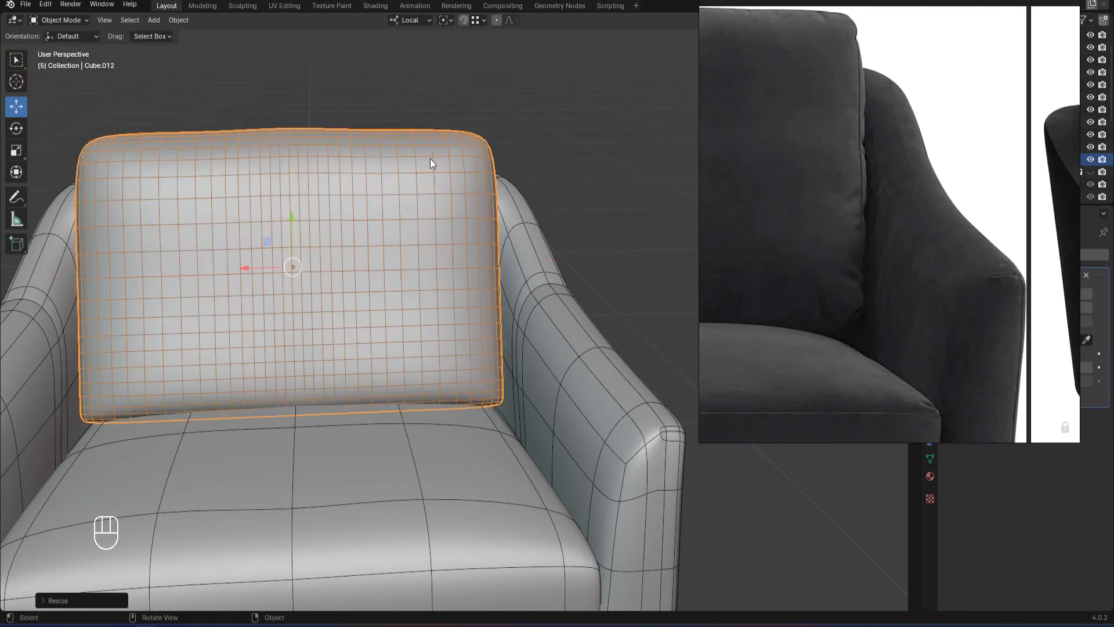
key("Tab")
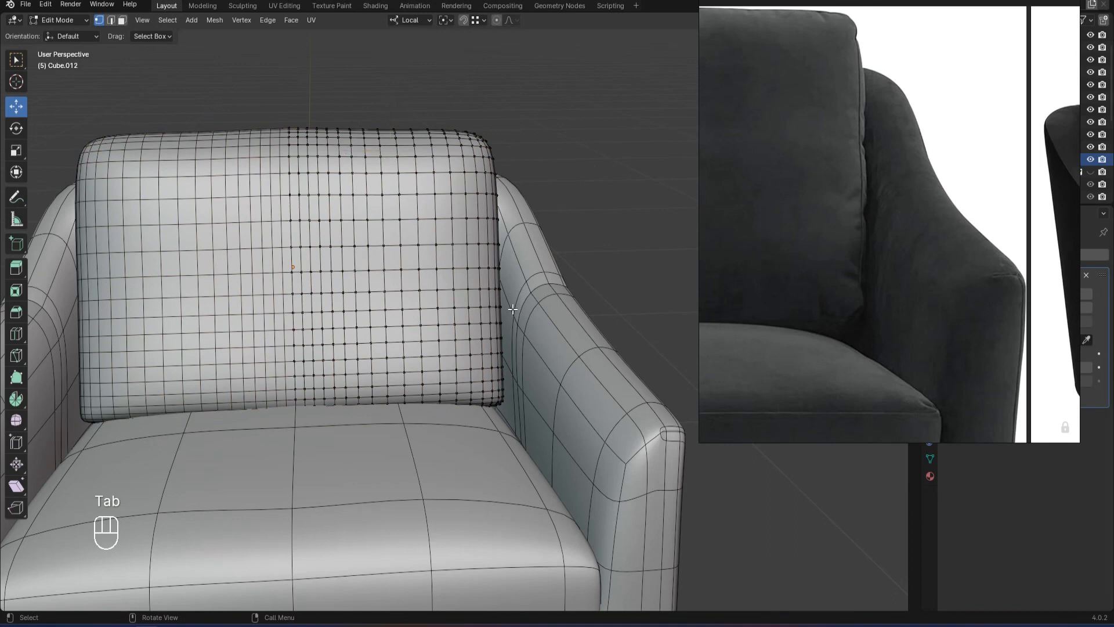
Examine the back cushion's side edge against the seam creases in the enlarged reference photo.
scroll(513, 309, "up", 2)
key("Tab")
scroll(640, 149, "up", 1)
left_click_drag(640, 149, 639, 130, "alt")
left_click(639, 130)
middle_click_drag(639, 130, 702, 148, "alt")
scroll(637, 134, "up", 1)
scroll(763, 132, "up", 1)
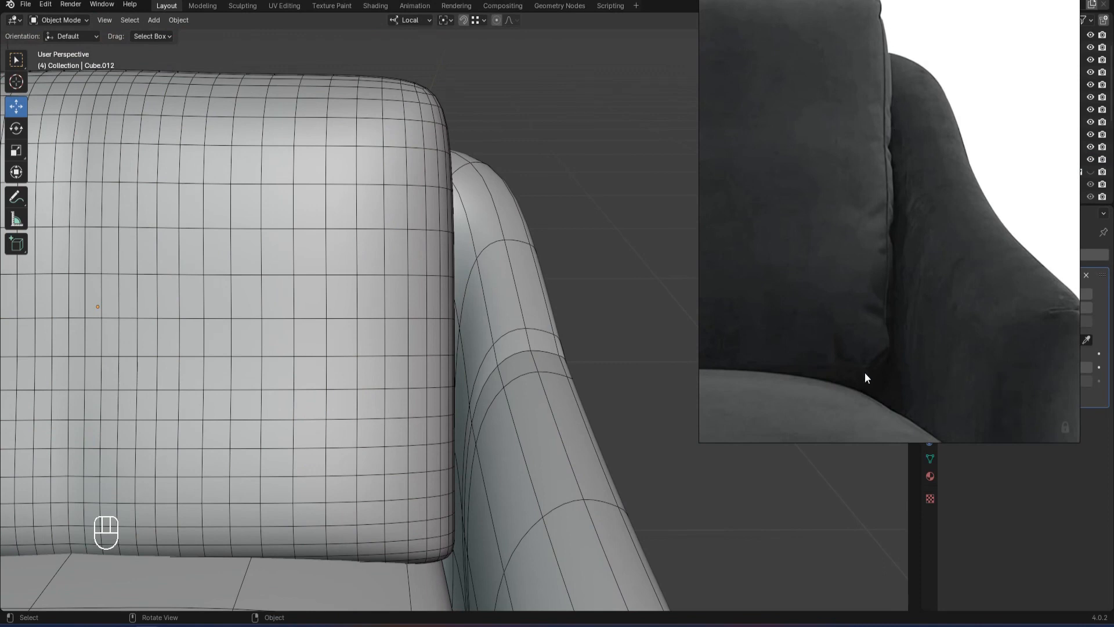
scroll(421, 180, "up", 1)
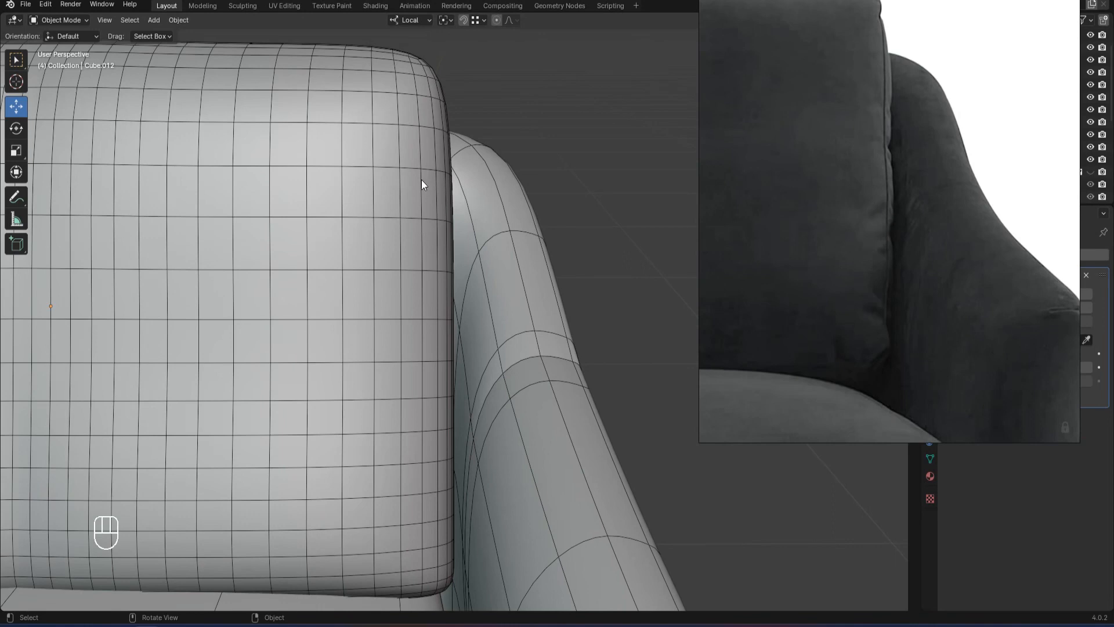
scroll(423, 177, "down", 2)
middle_click_drag(455, 197, 459, 144, "alt")
left_click_drag(459, 144, 464, 144, "alt")
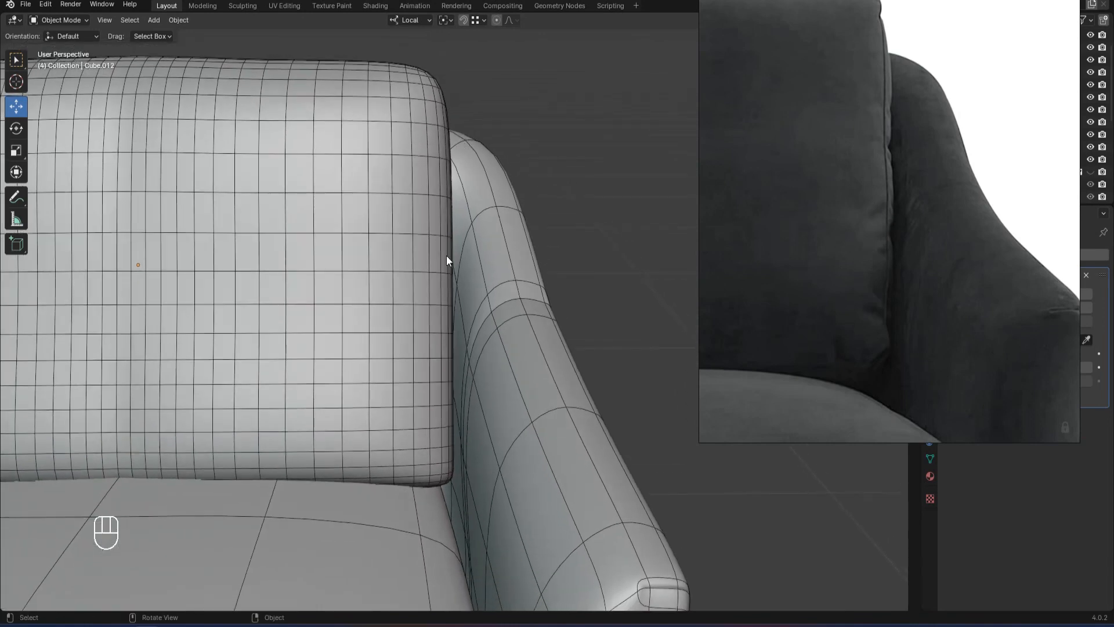
Isolate the back cushion by hiding all other objects and open its mesh in vertex selection mode.
left_click(447, 200)
key("Tab")
left_click_drag(447, 201, 482, 312, "alt")
key("1")
key("Tab")
key("shift+h")
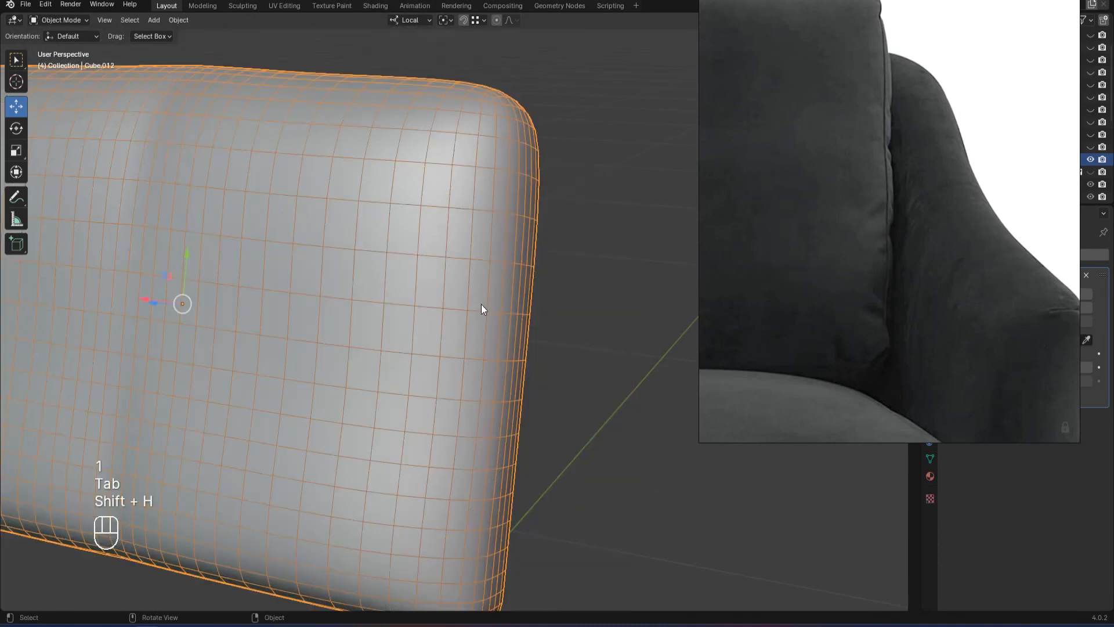
key("Tab")
Select a short horizontal path of vertices around the cushion's upper side edge and bevel it.
left_click_drag(579, 286, 459, 306, "alt")
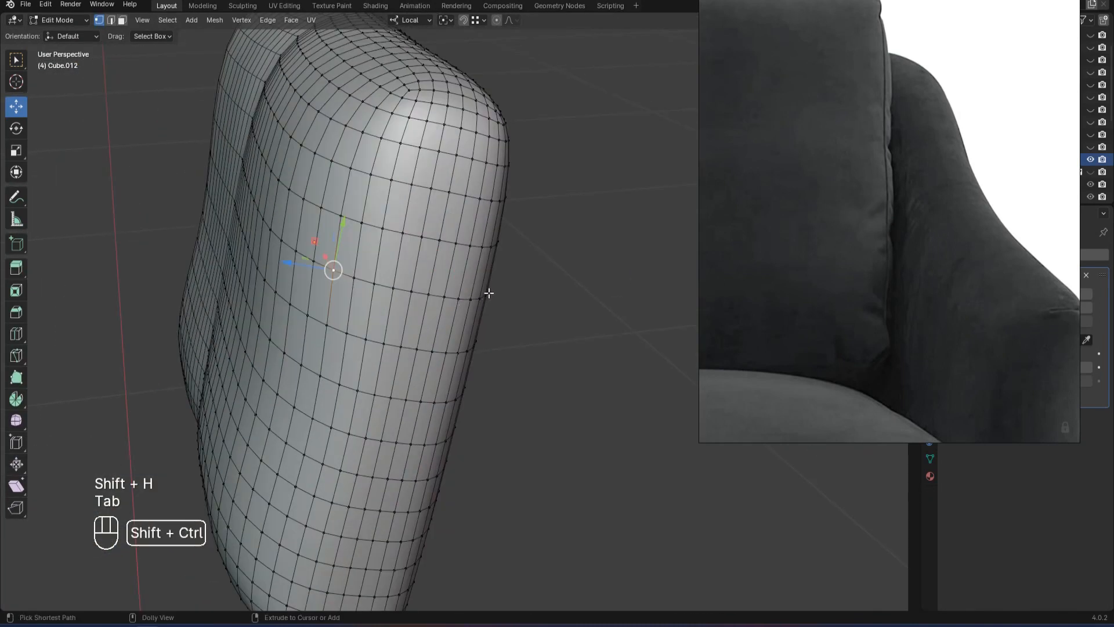
left_click_drag(377, 360, 453, 353, "alt")
middle_click_drag(452, 353, 497, 293, "alt")
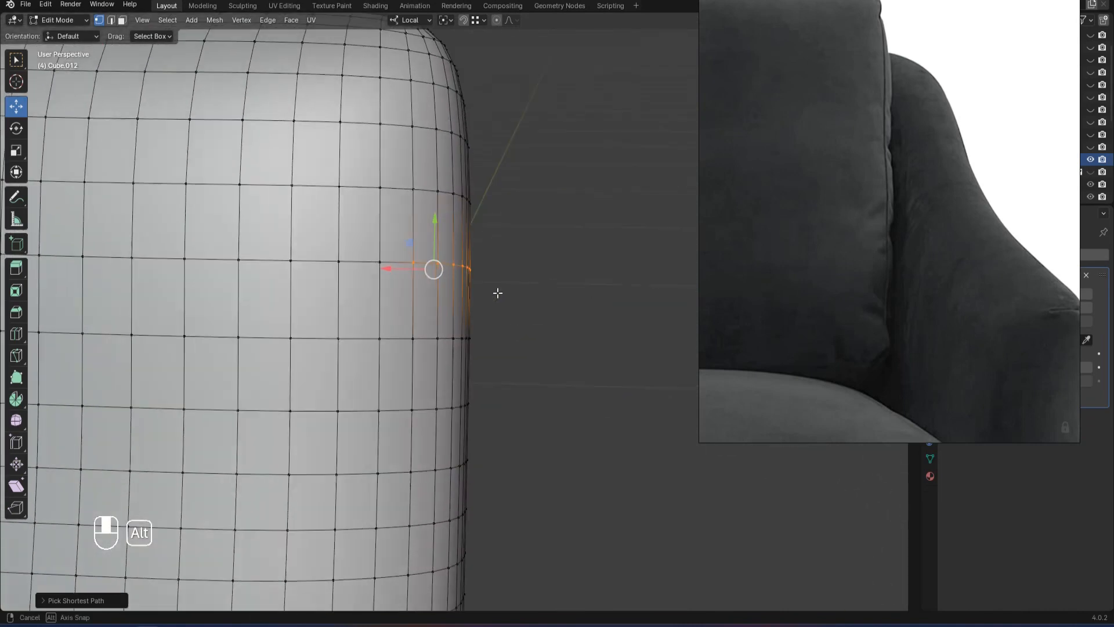
key("ctrl+b")
left_click(477, 274)
Select the middle row of the beveled strip and push it inward along local X to form a crease.
left_click(413, 263)
middle_click_drag(413, 263, 490, 316, "alt")
left_click(535, 314, "ctrl+shift")
middle_click_drag(304, 324, 258, 316, "alt")
key("ctrl+z")
left_click(251, 309)
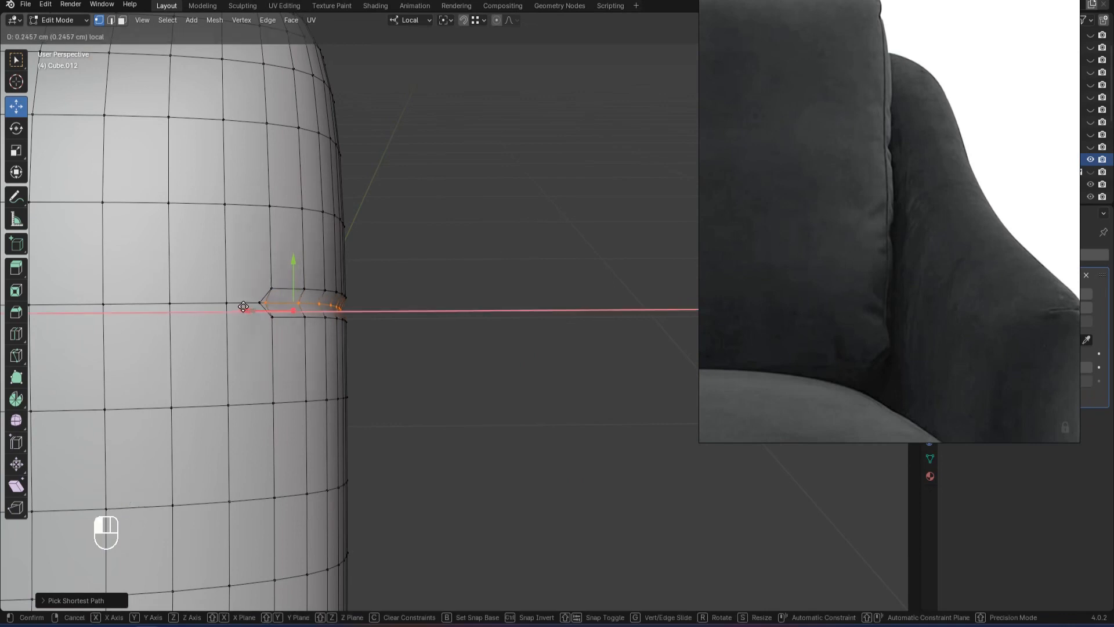
Unhide the rest of the armchair and add a level 2 Subdivision modifier to the back cushion.
key("Tab")
key("alt+h")
middle_click_drag(427, 256, 528, 249, "alt")
left_click(308, 278)
key("ctrl+2")
Turn off the wireframe overlay and compare the smoothed side crease with the reference photo.
left_click(513, 283)
key("apostrophe")
scroll(531, 249, "down", 3)
scroll(533, 250, "up", 2)
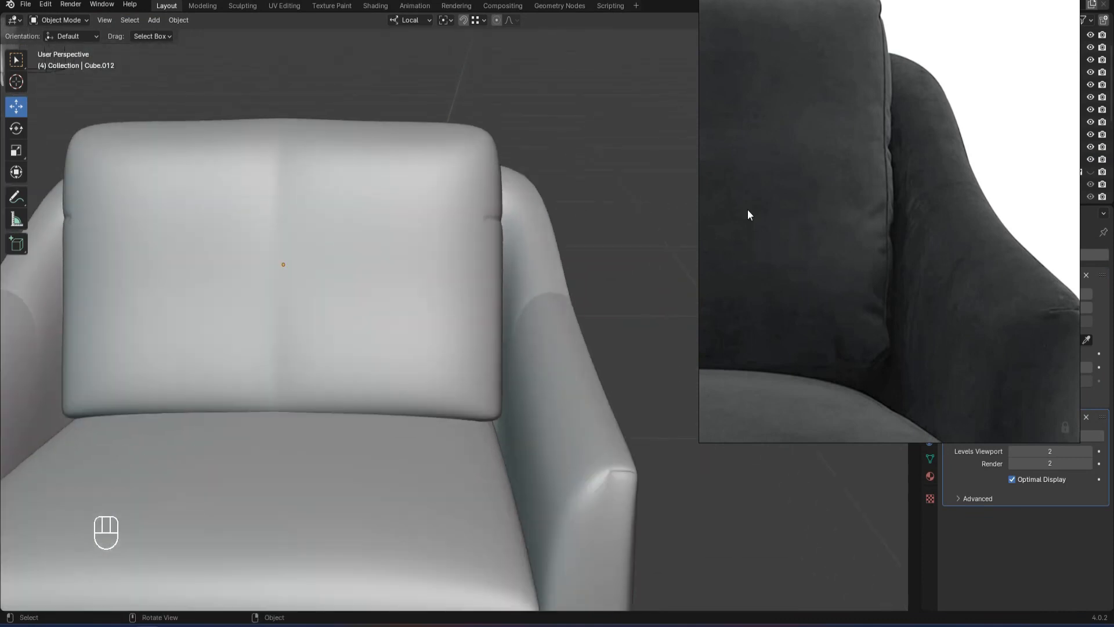
scroll(523, 217, "up", 2)
middle_click_drag(593, 176, 576, 231, "alt")
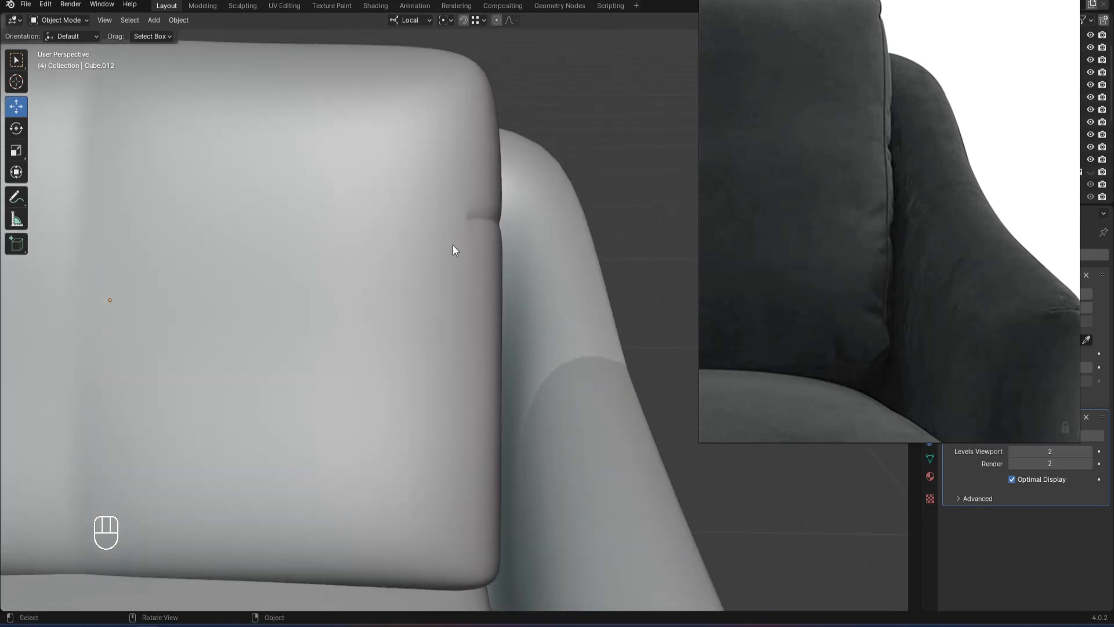
Merge the selected vertices at the side crease at their center and return to Object Mode.
key("Tab")
scroll(454, 244, "up", 7)
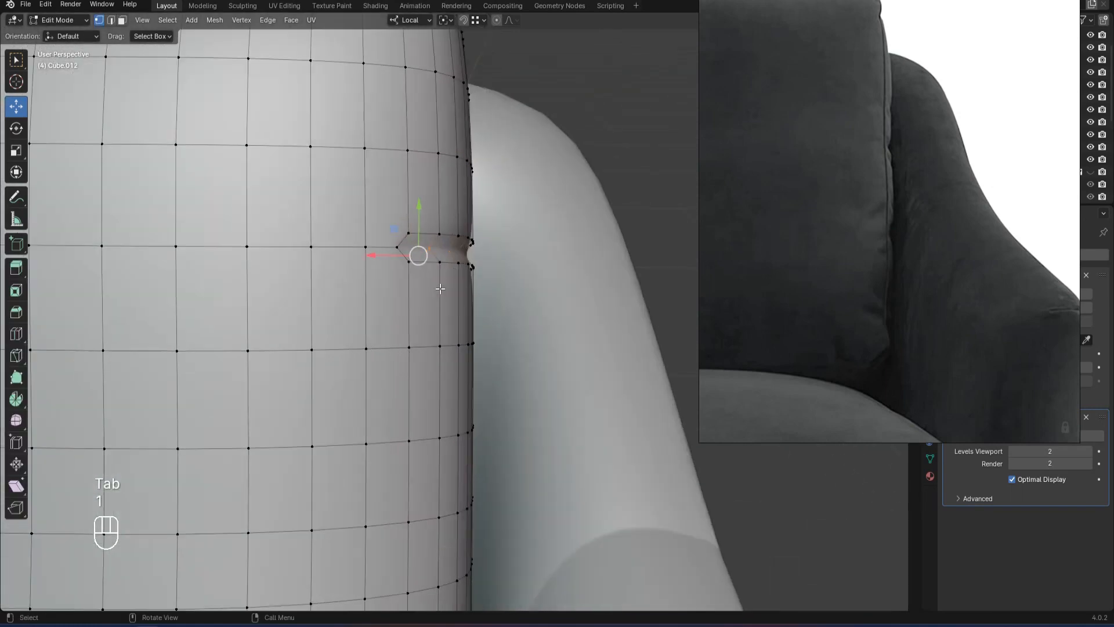
key("m")
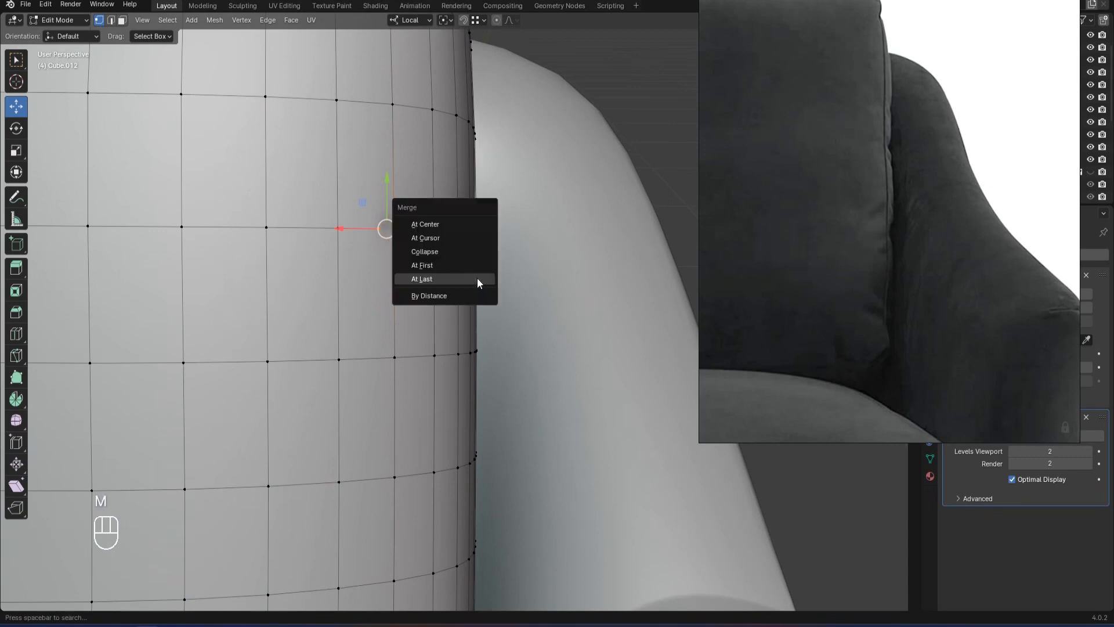
left_click(462, 224)
key("Tab")
scroll(664, 125, "down", 4)
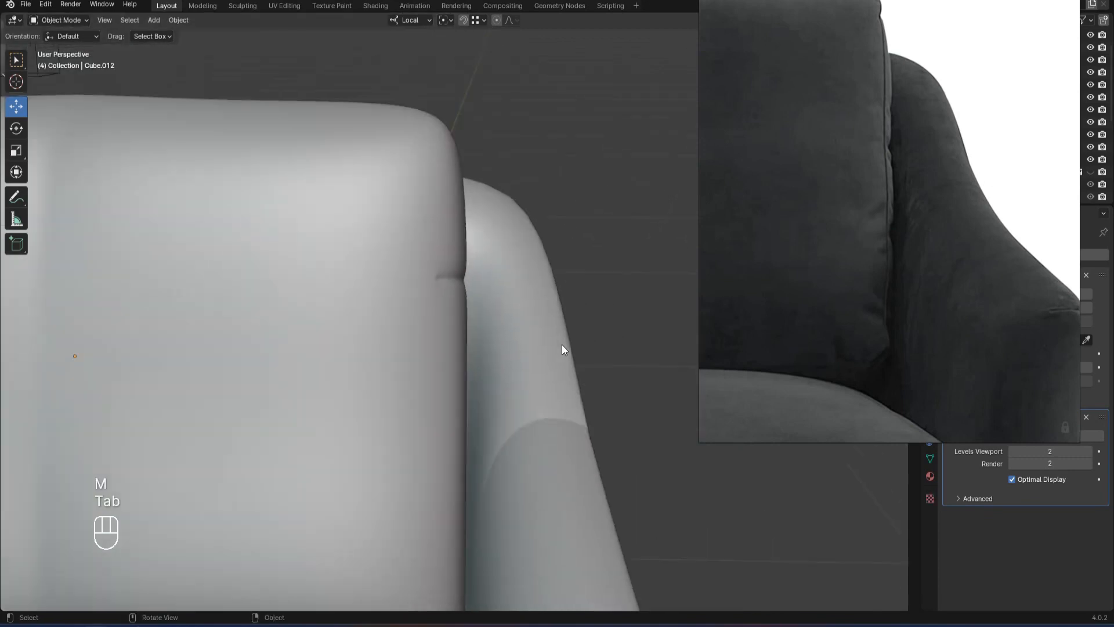
Compare the cushion's crease with the reference photo and examine the lower side corner of the photographed back cushion.
middle_click_drag(561, 344, 579, 295, "shift")
scroll(845, 171, "down", 2)
middle_click_drag(888, 264, 911, 232)
scroll(486, 211, "down", 2)
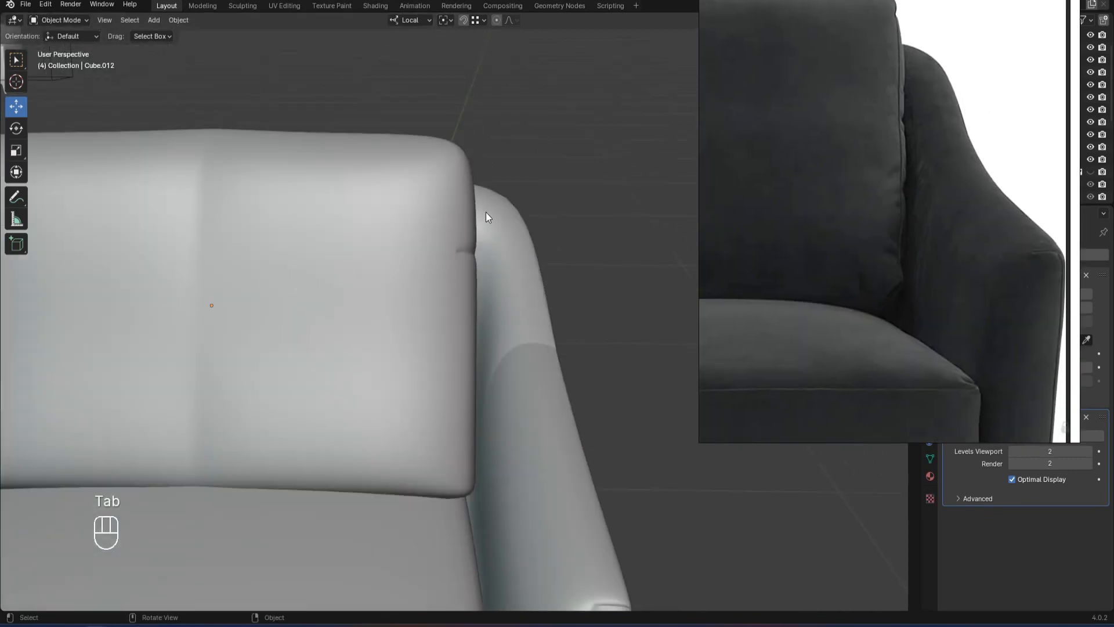
middle_click_drag(486, 211, 516, 244)
scroll(880, 99, "up", 2)
scroll(413, 191, "up", 2)
scroll(493, 187, "down", 1, "alt")
left_click_drag(567, 189, 556, 168, "alt")
scroll(913, 213, "down", 2)
middle_click_drag(916, 255, 914, 215)
scroll(914, 232, "up", 2)
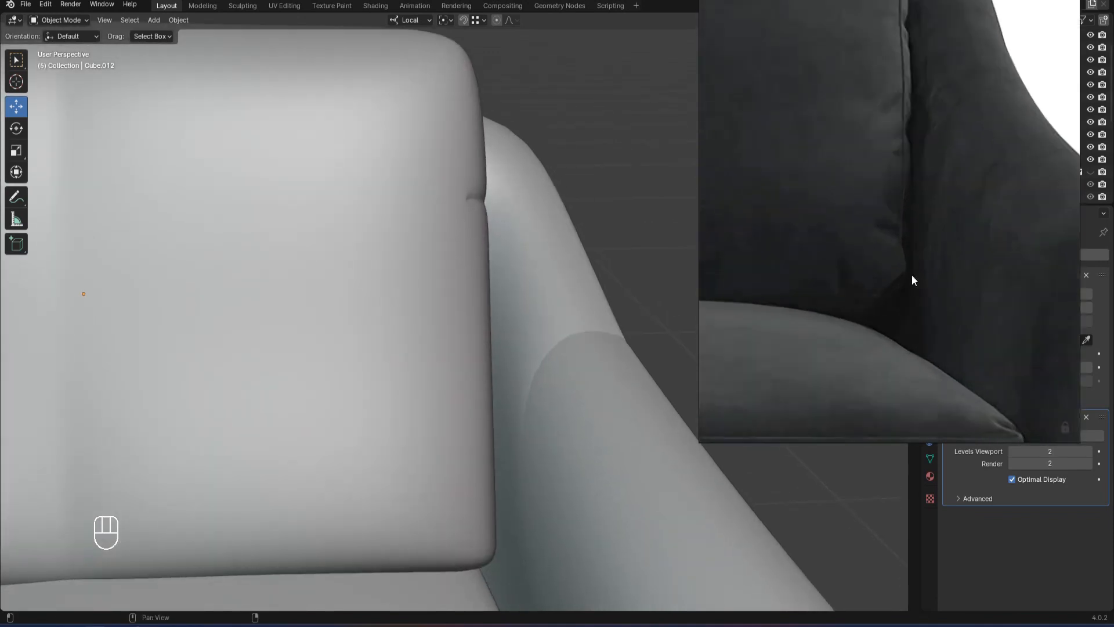
Select vertices at the back cushion's lower side corner through the mesh and shift them slightly to shape the corner.
scroll(905, 291, "down", 3)
middle_click(470, 381, "alt")
key("Tab")
key("1")
key("z")
key("z")
left_click_drag(508, 387, 421, 370)
key("z")
left_click_drag(509, 499, 496, 483, "alt")
left_click_drag(457, 479, 442, 443)
key("z")
left_click_drag(452, 403, 453, 394)
key("Tab")
scroll(478, 457, "down", 4)
Select a row of vertices across the cushion's side edge in wireframe shading and check the silhouette against the reference.
mouse_move(549, 241)
middle_mouse_down("alt")
mouse_move(475, 228)
mouse_move(510, 214)
mouse_move(507, 200)
middle_mouse_up("alt")
middle_click(547, 231, "alt")
scroll(499, 217, "up", 2)
key("Tab")
key("z")
key("z")
mouse_move(519, 198)
left_mouse_down()
mouse_move(479, 170)
mouse_move(444, 181)
left_mouse_up()
key("Tab")
scroll(553, 222, "down", 2)
middle_click_drag(554, 222, 619, 205, "shift")
scroll(619, 205, "down", 2)
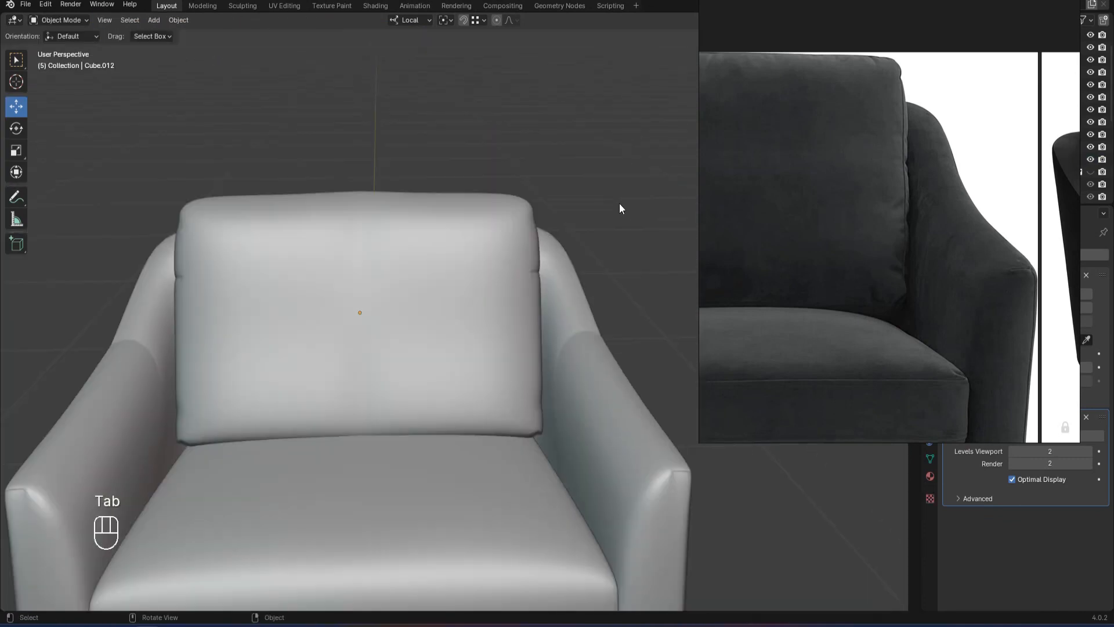
Box-select vertices on the cushion's side through the mesh and nudge them sideways to make the silhouette uneven.
scroll(620, 205, "up", 2)
middle_click(560, 294, "alt")
key("Tab")
scroll(481, 360, "up", 2)
key("z")
left_click_drag(453, 317, 507, 427)
key("z")
left_click_drag(436, 359, 443, 358)
key("Tab")
left_click(613, 301)
middle_click_drag(617, 305, 520, 224, "alt")
scroll(517, 221, "down", 1)
Select vertices along the back cushion's top edge through the mesh and raise them slightly to make the edge wavy.
middle_click_drag(892, 72, 1047, 108)
left_click(325, 148)
middle_click_drag(325, 148, 451, 164, "shift")
key("Tab")
key("z")
left_click_drag(313, 118, 372, 169)
key("z")
left_click_drag(419, 130, 486, 174)
key("z")
left_click_drag(456, 116, 457, 109)
key("Tab")
left_click(453, 111)
scroll(435, 133, "down", 3)
mouse_move(395, 160)
middle_mouse_down("alt")
mouse_move(434, 153)
mouse_move(409, 154)
middle_mouse_up("alt")
scroll(471, 205, "up", 2)
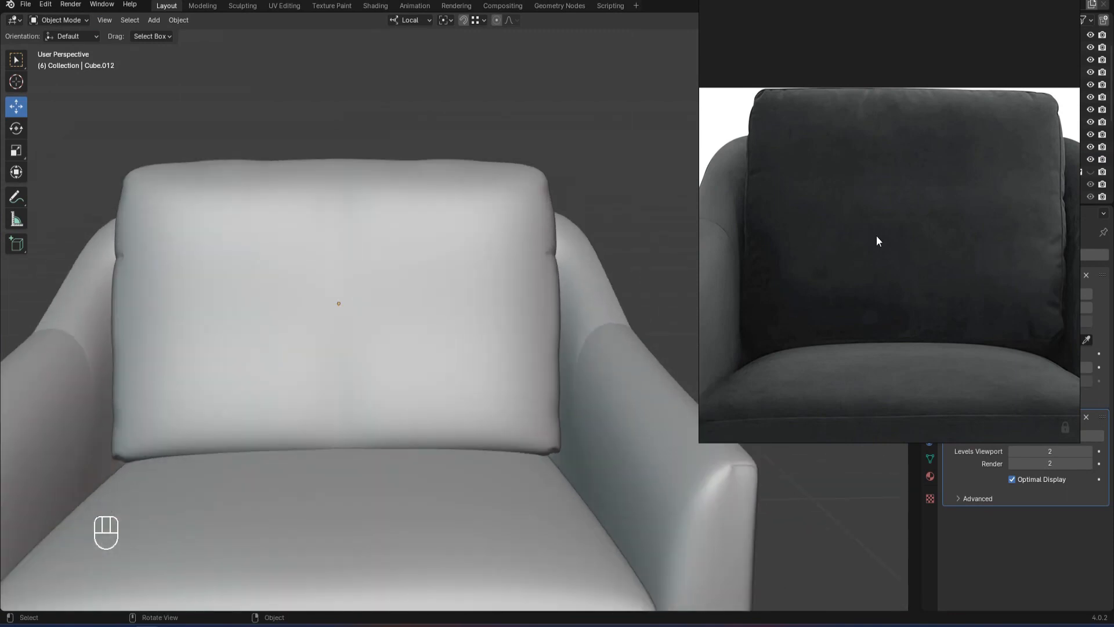
Select the back cushion, move the reference board clear of the modifier settings and apply the Mirror modifier.
scroll(878, 240, "down", 3)
middle_click_drag(674, 258, 423, 253, "alt")
left_click(423, 254)
left_click_drag(856, 179, 610, 61)
middle_click_drag(391, 240, 23, 304, "alt")
middle_click_drag(322, 261, 609, 316, "alt")
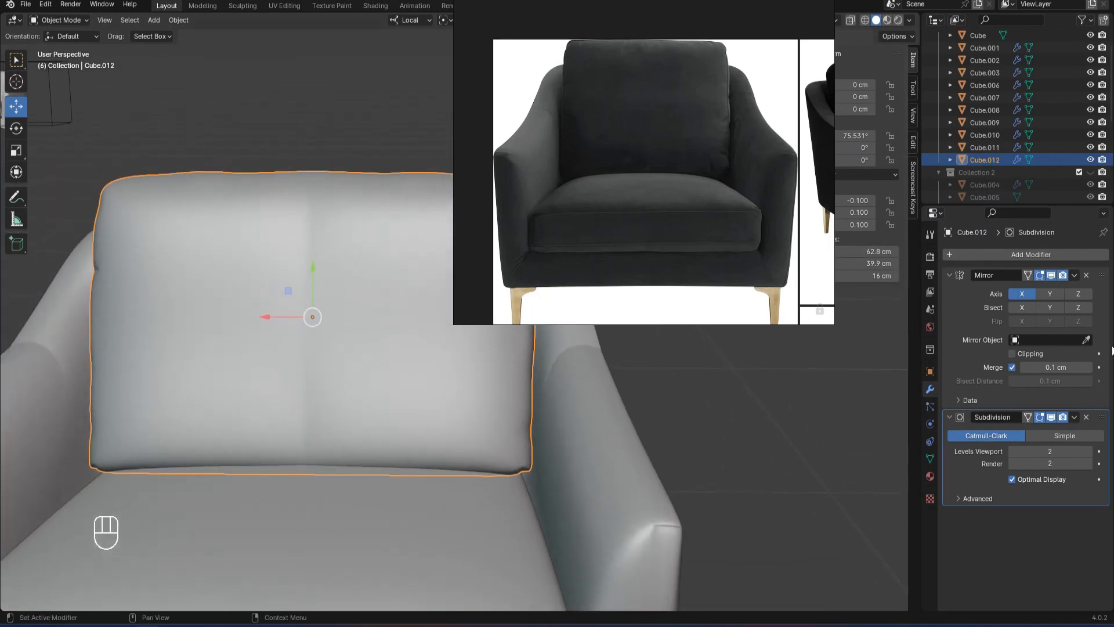
left_click(1074, 275)
left_click(1026, 289)
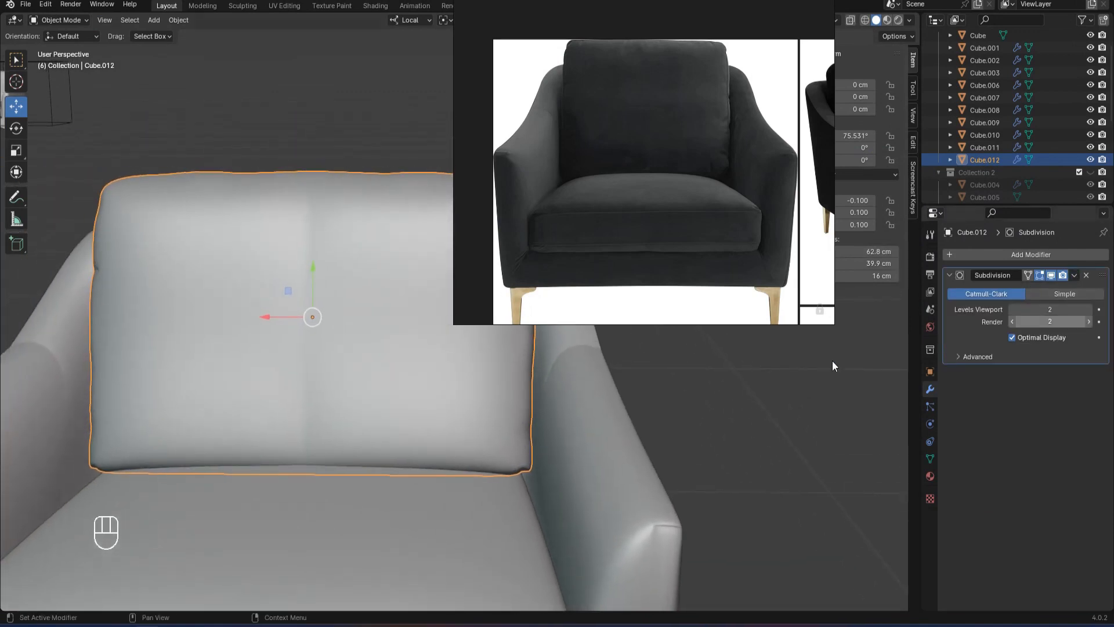
Dissolve the edge at the crease on the side of the back cushion's mesh and check the cushion's surface.
key("Tab")
scroll(538, 287, "up", 2)
scroll(406, 296, "up", 4)
scroll(392, 296, "up", 1, "alt")
left_click_drag(389, 296, 377, 320, "alt")
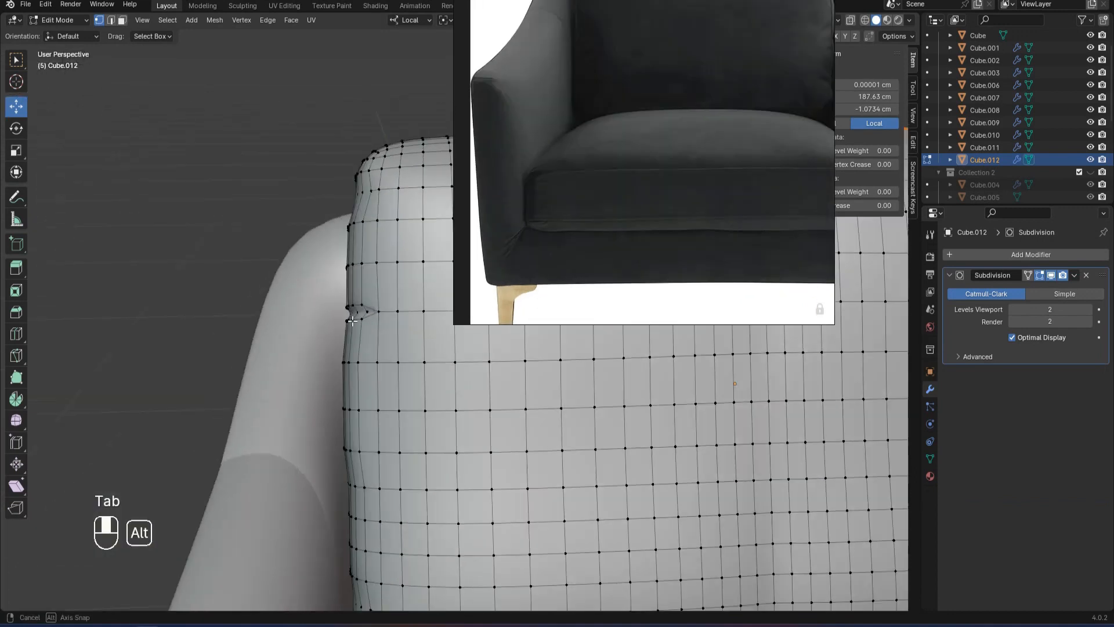
key("2")
left_click(376, 321)
key("Delete")
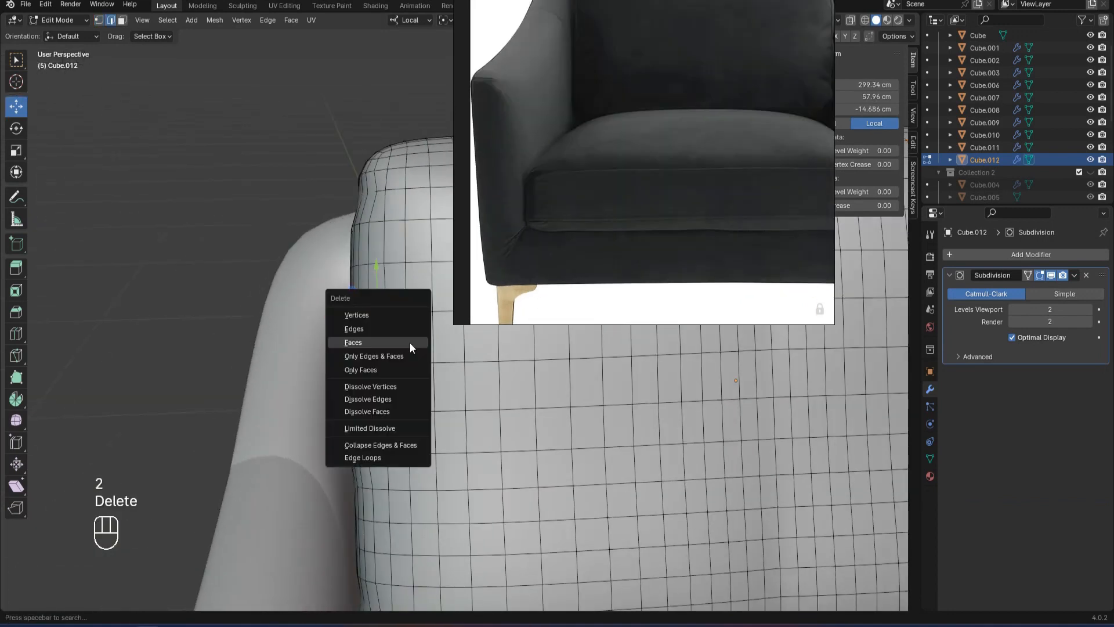
left_click(389, 399)
key("Tab")
left_click_drag(155, 184, 186, 378, "alt")
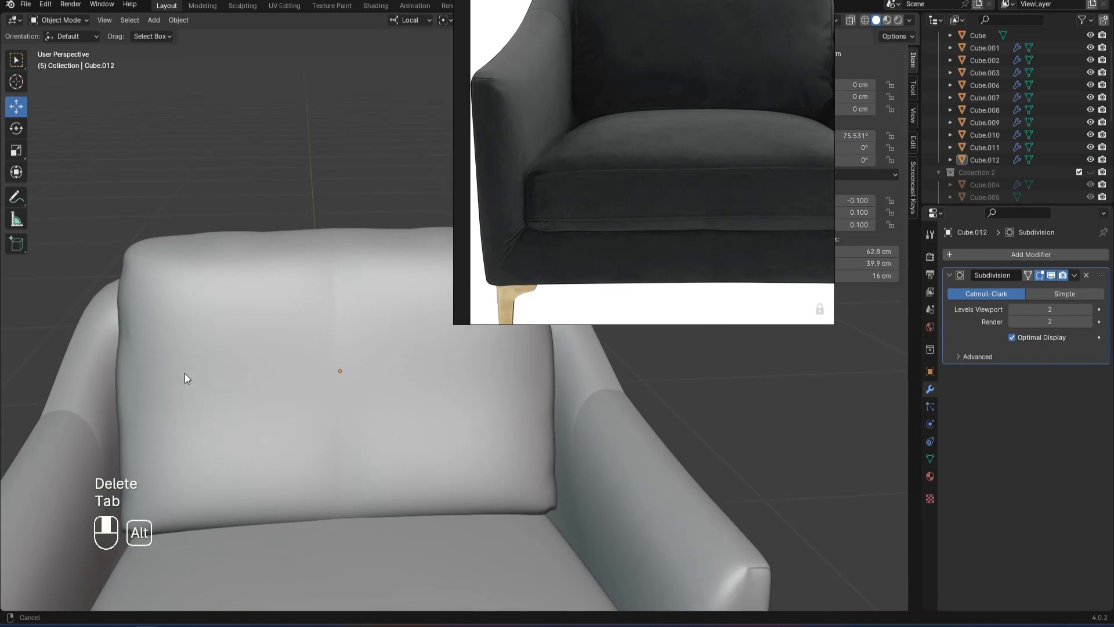
middle_click_drag(186, 377, 403, 412, "alt")
Pick the vertices at the dent in the back cushion's side edge in wireframe shading and even out the silhouette.
scroll(403, 413, "up", 4)
key("Tab")
middle_click_drag(285, 490, 338, 413, "alt")
scroll(331, 414, "up", 1)
key("1")
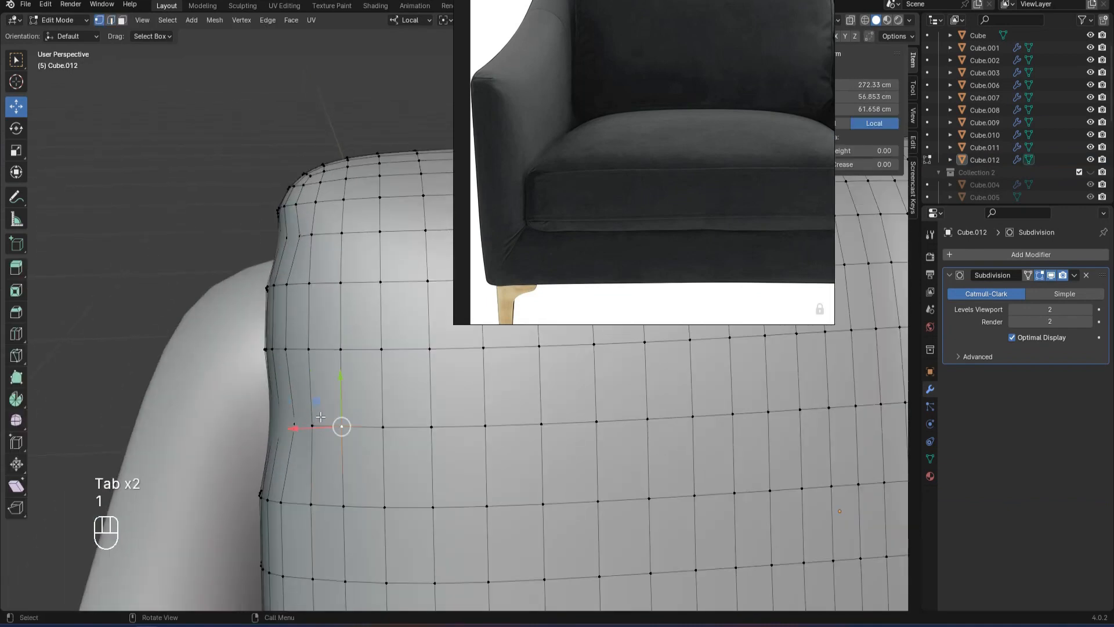
key("z")
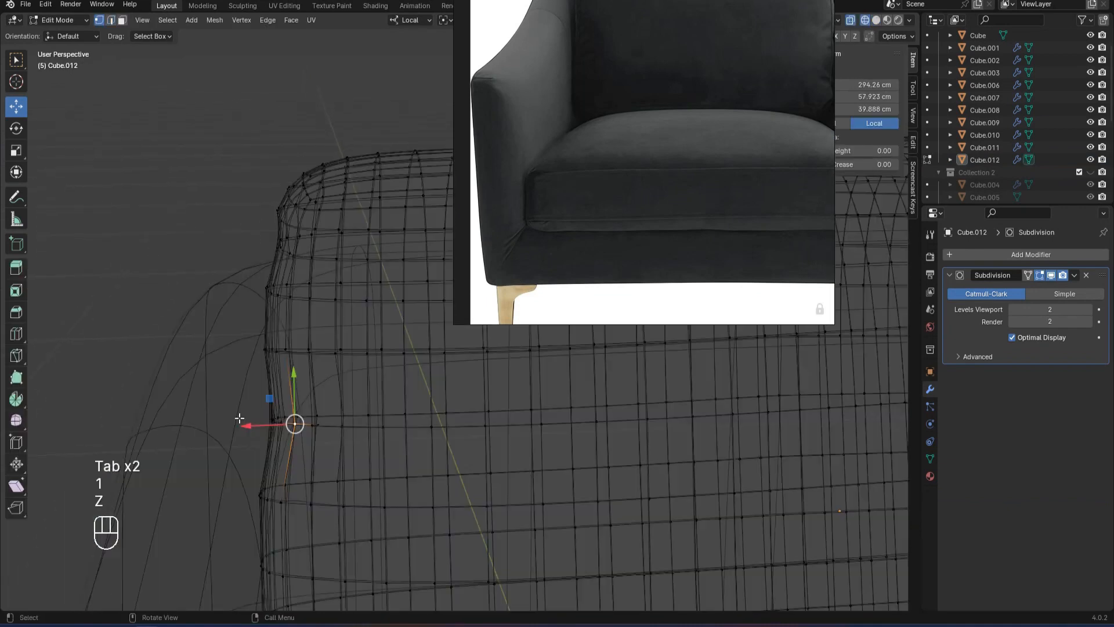
left_click(295, 424, "ctrl")
key("z")
key("Tab")
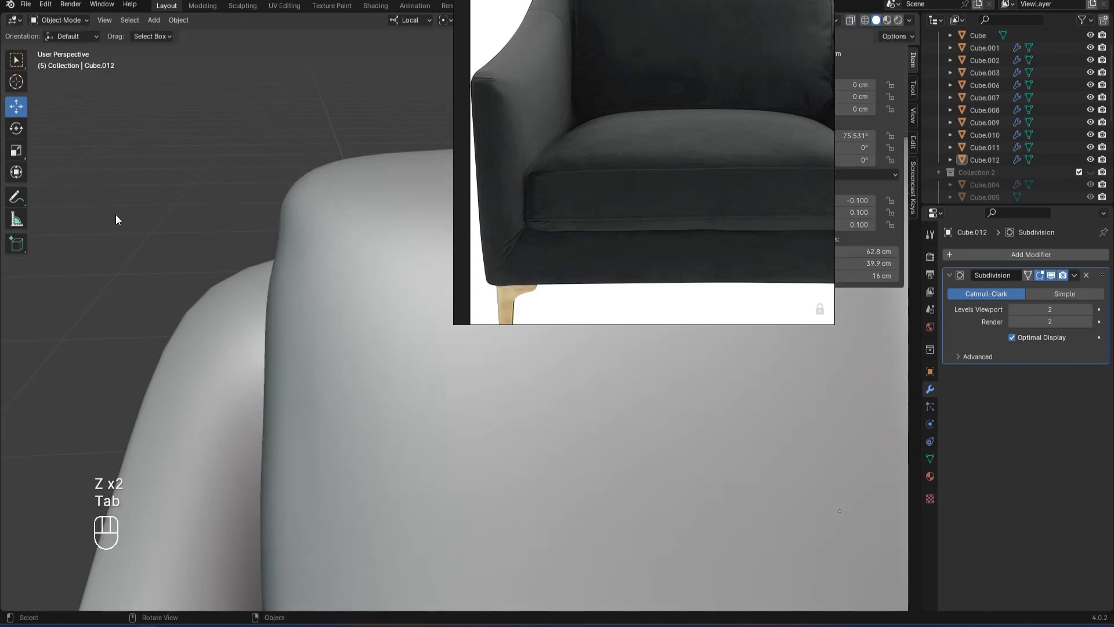
Compare the back cushion's shape, top edge and creases with the reference photos from several angles.
scroll(475, 485, "down", 5)
middle_click_drag(475, 485, 371, 446, "alt")
middle_click_drag(371, 446, 475, 447)
middle_click_drag(476, 447, 286, 311, "alt")
scroll(348, 325, "down", 2)
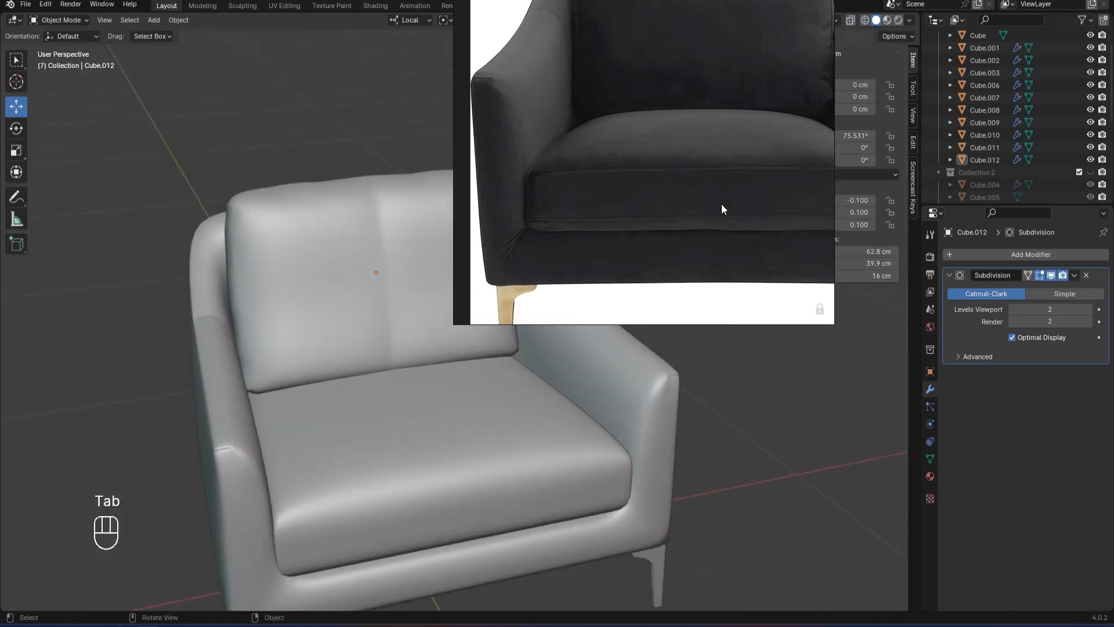
right_click_drag(722, 204, 830, 255)
double_click(757, 174)
middle_click_drag(360, 279, 246, 251, "alt")
scroll(691, 210, "down", 3)
double_click(691, 210)
right_click_drag(777, 186, 826, 234)
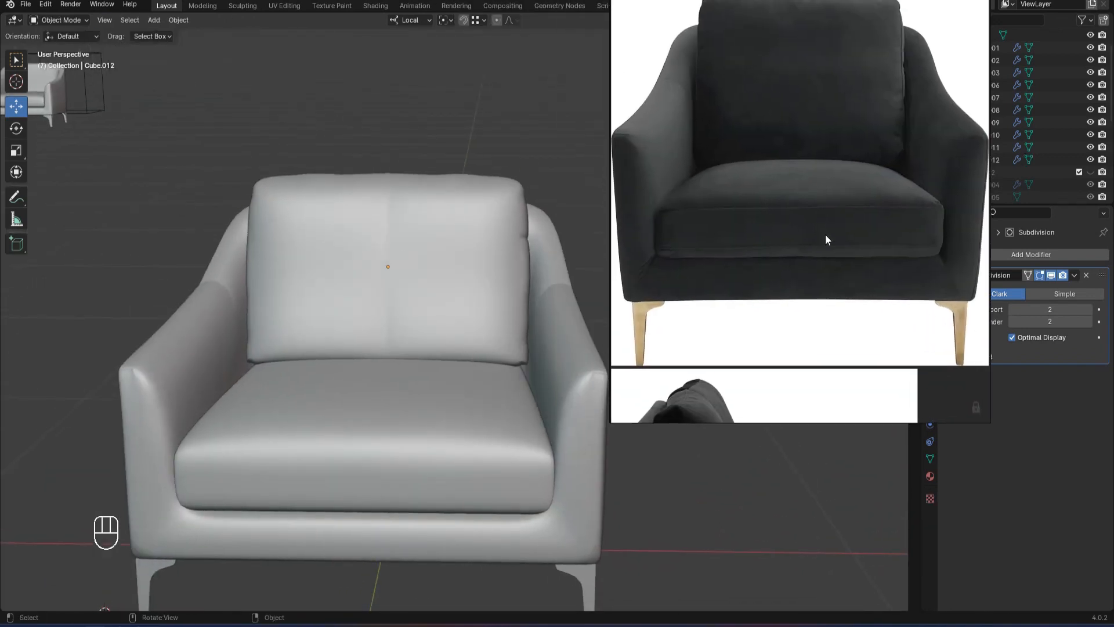
middle_click_drag(532, 94, 544, 100, "alt")
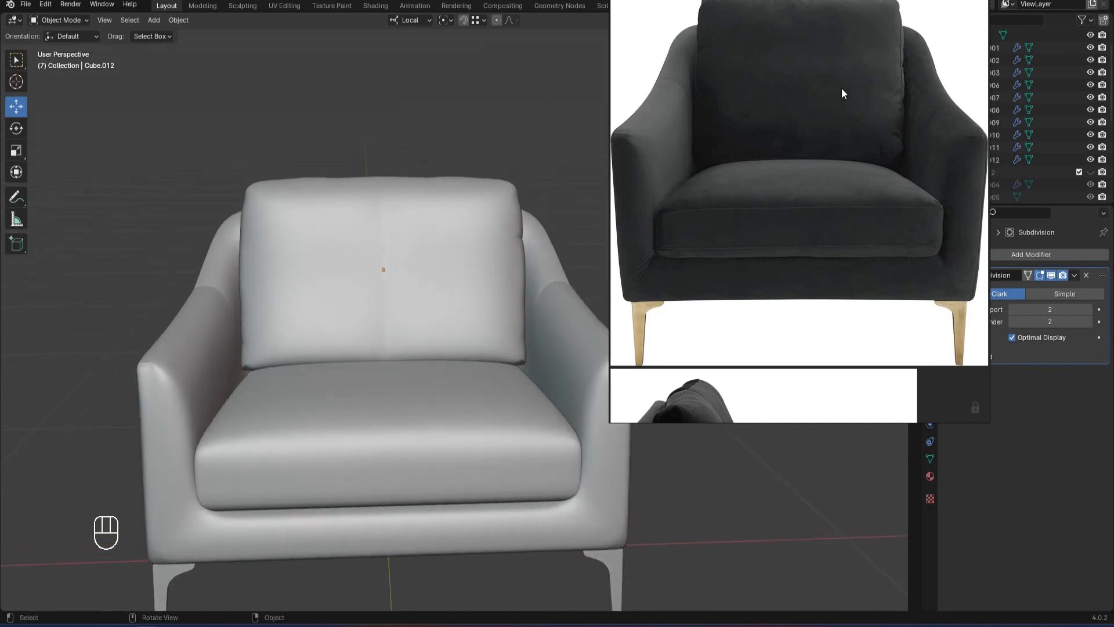
scroll(842, 88, "down", 2)
middle_click_drag(841, 89, 838, 109)
double_click(841, 92)
middle_click_drag(530, 271, 497, 274, "alt")
scroll(450, 363, "up", 4)
left_click_drag(414, 307, 419, 308, "alt")
left_click_drag(433, 183, 419, 344, "alt")
right_click_drag(419, 345, 464, 290, "alt")
middle_click_drag(552, 190, 494, 349, "alt")
left_click_drag(494, 353, 499, 295, "alt")
Select the edge loop running around the border of the back cushion's side.
key("Tab")
key("2")
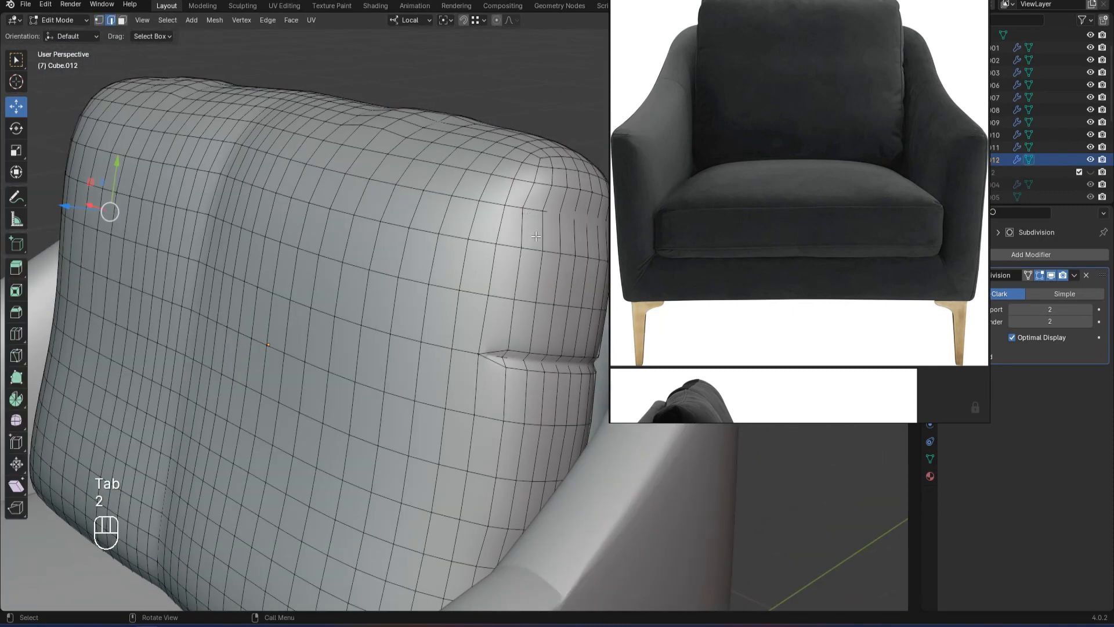
double_click(542, 233)
left_click_drag(541, 234, 300, 396, "alt")
scroll(345, 318, "down", 3)
scroll(355, 384, "up", 2)
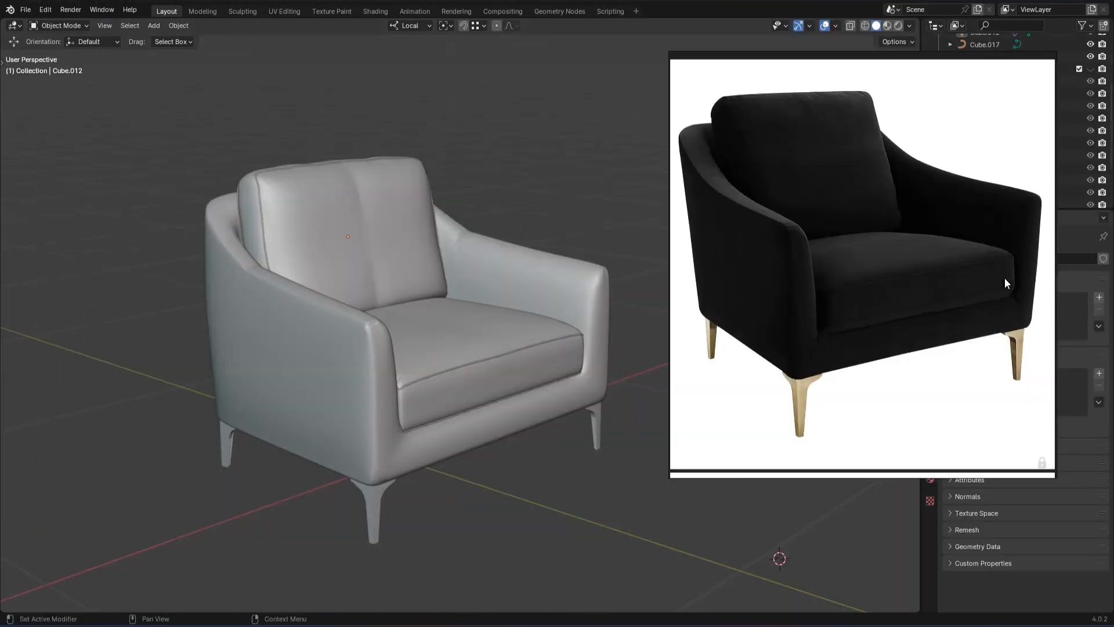
Select the chair frame and pick the path of vertices along the top of its armrest and backrest.
left_click_drag(471, 225, 490, 226, "alt")
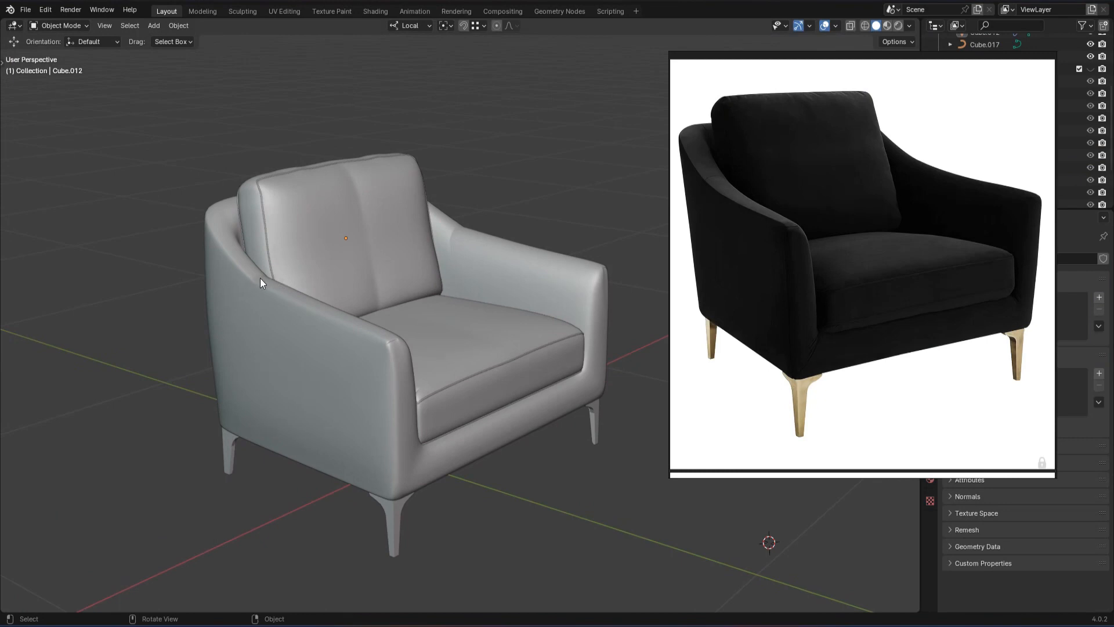
scroll(330, 309, "up", 2)
left_click_drag(329, 309, 282, 331, "alt")
left_click(239, 297)
key("Tab")
scroll(247, 303, "up", 2)
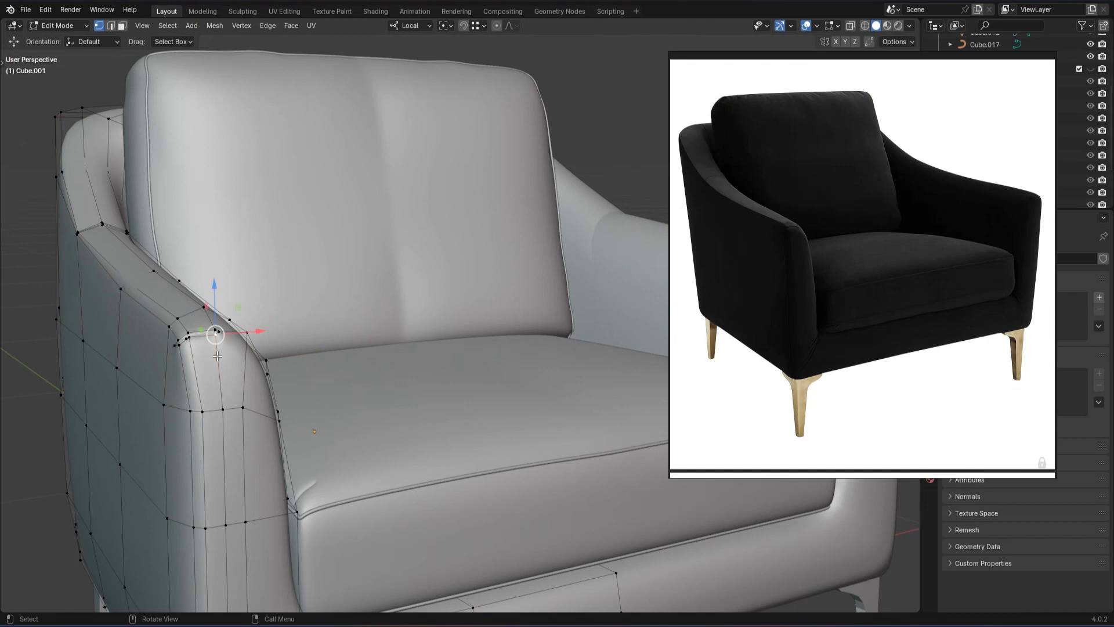
left_click_drag(215, 354, 329, 261, "alt")
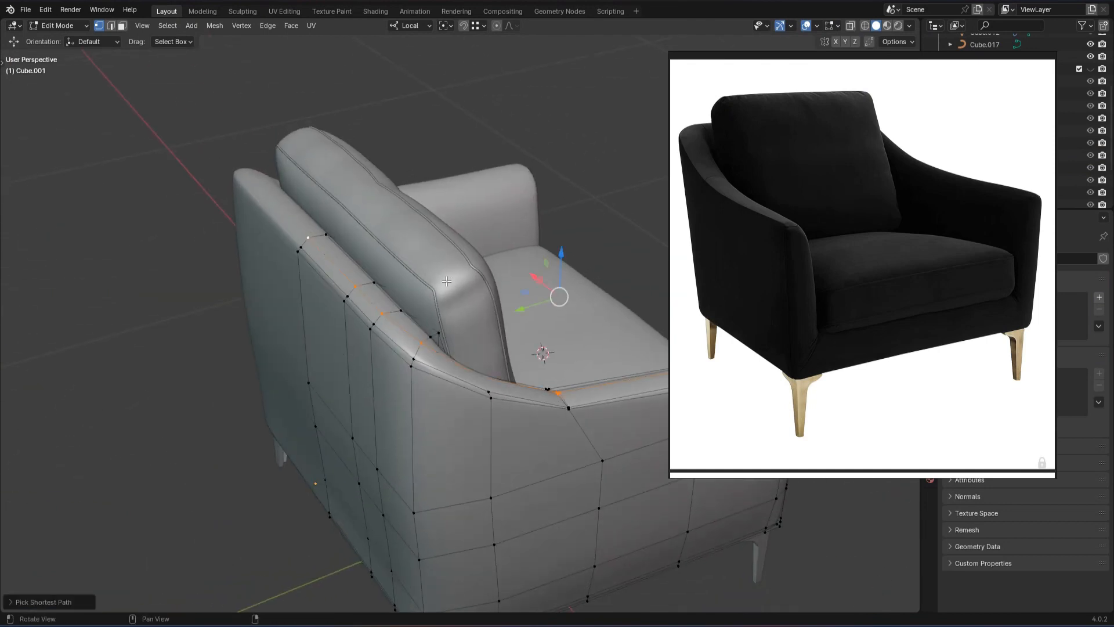
left_click_drag(447, 282, 294, 202, "alt")
key("Tab")
Extend the vertex selection along the frame's top edge through the mesh and shift it slightly in side view.
key("grave")
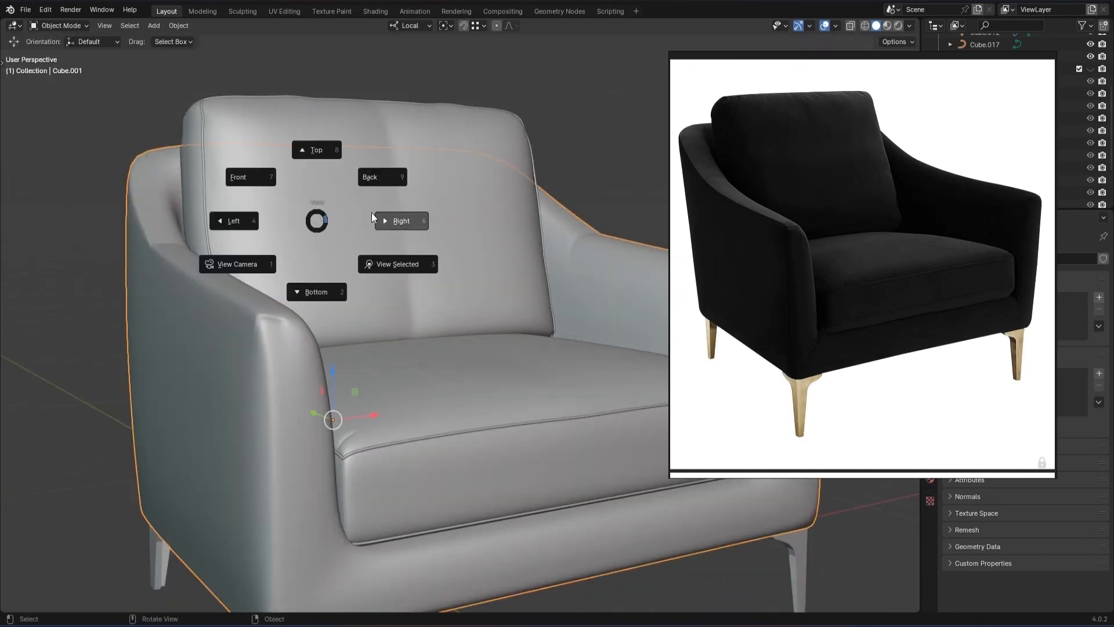
left_click(238, 221)
key("Tab")
left_click_drag(371, 232, 191, 273, "alt")
left_click(141, 351, "shift")
key("shift+z")
left_click_drag(141, 351, 302, 374, "alt")
key("shift+z")
left_click_drag(310, 160, 315, 166)
key("Tab")
scroll(278, 185, "down", 1)
middle_click_drag(250, 204, 299, 297)
scroll(300, 297, "up", 4)
Box-select the clustered vertices at the bend of the armrest's outer edge in wireframe shading and merge them.
key("Tab")
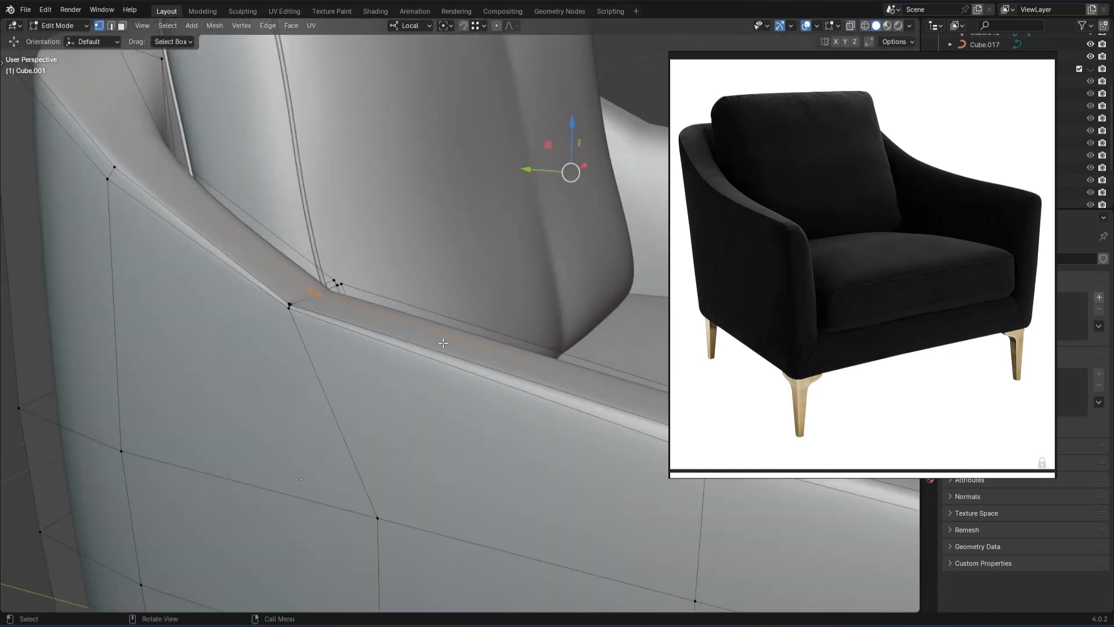
scroll(443, 342, "up", 3)
key("z")
left_click_drag(112, 276, 165, 316)
key("z")
key("z")
mouse_move(325, 192)
left_mouse_down("alt")
mouse_move(395, 219)
mouse_move(357, 267)
left_mouse_up("alt")
key("m")
left_click(370, 264)
key("Tab")
scroll(370, 265, "down", 2)
key("Tab")
scroll(420, 259, "up", 2)
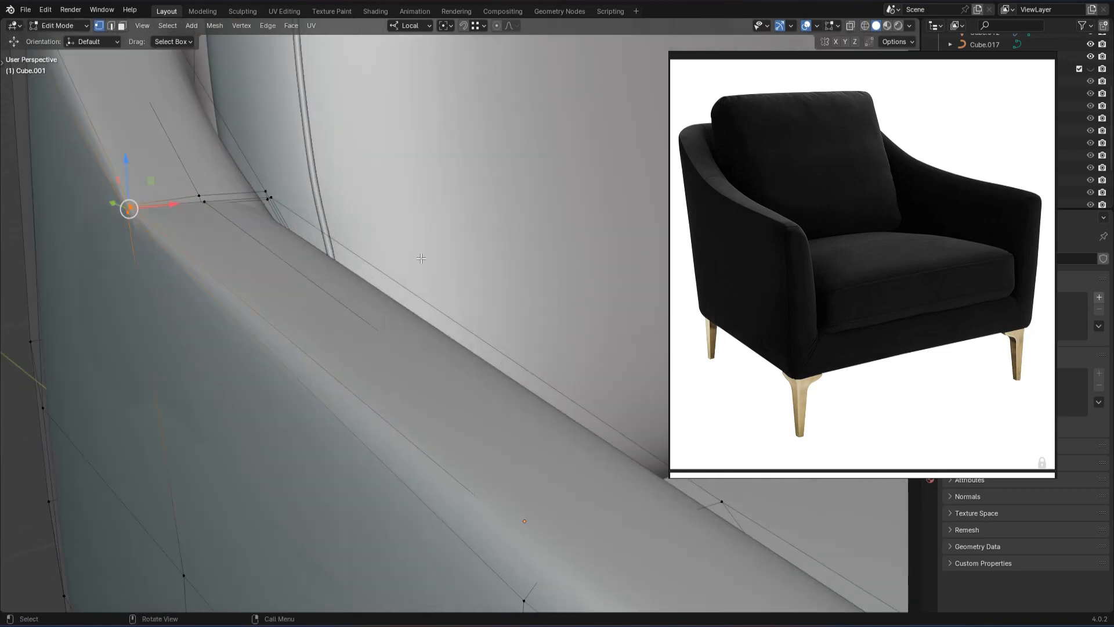
Rescale the selected geometry at the bend of the armrest's outer edge to refine the curve.
key("s")
left_click(561, 218)
left_click_drag(561, 218, 511, 225, "alt")
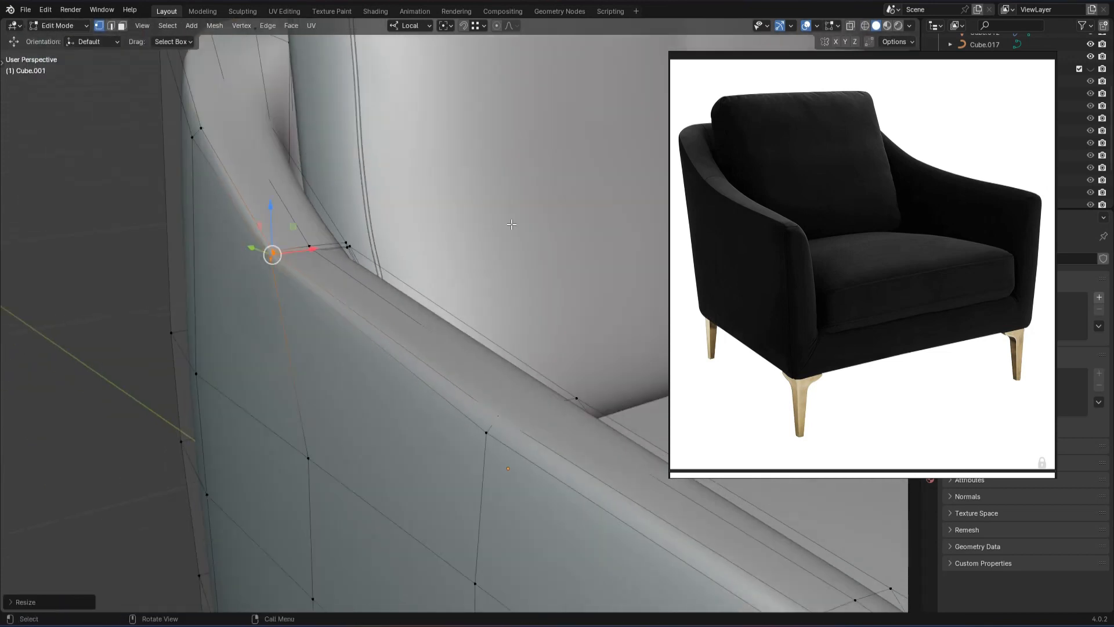
key("s")
left_click(342, 249)
key("Tab")
key("Tab")
left_click_drag(221, 244, 256, 259, "alt")
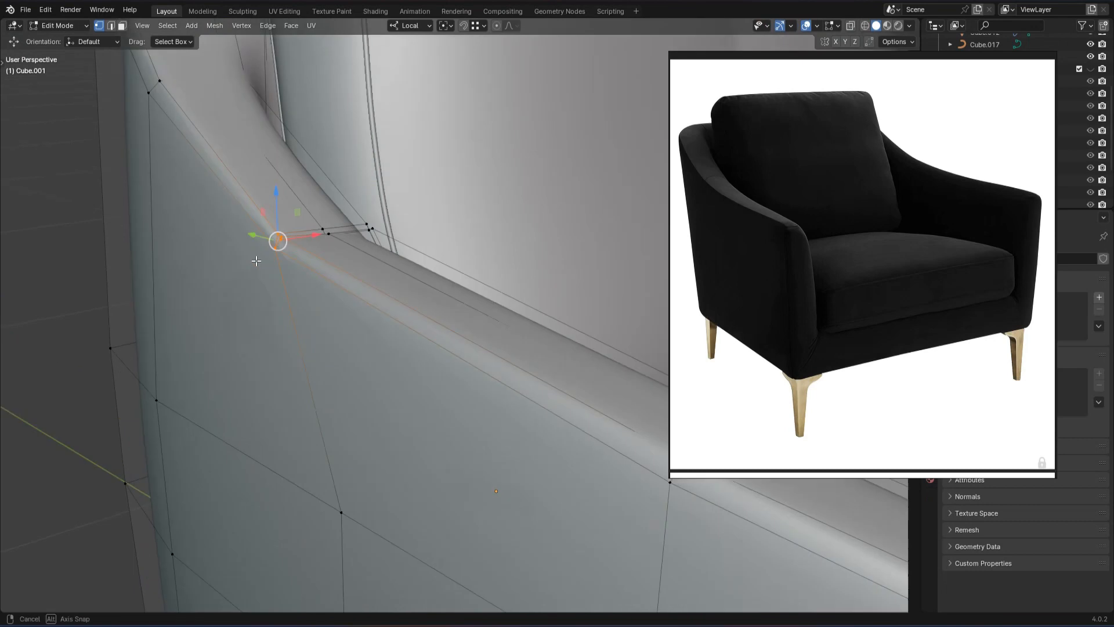
Nudge individual vertices beside the armrest's bend and undo the last change.
scroll(256, 259, "up", 2)
left_click(220, 232)
left_click_drag(223, 194, 227, 179)
left_click_drag(257, 215, 260, 216)
key("Tab")
left_click_drag(220, 179, 277, 230, "ctrl+alt")
key("Tab")
key("ctrl+z")
left_click(183, 252)
left_click_drag(183, 252, 453, 273, "alt")
left_click_drag(452, 273, 350, 242, "alt+shift")
Delete the piping along the seat cushion's front edge after checking the seam in the reference photo.
scroll(902, 305, "up", 3)
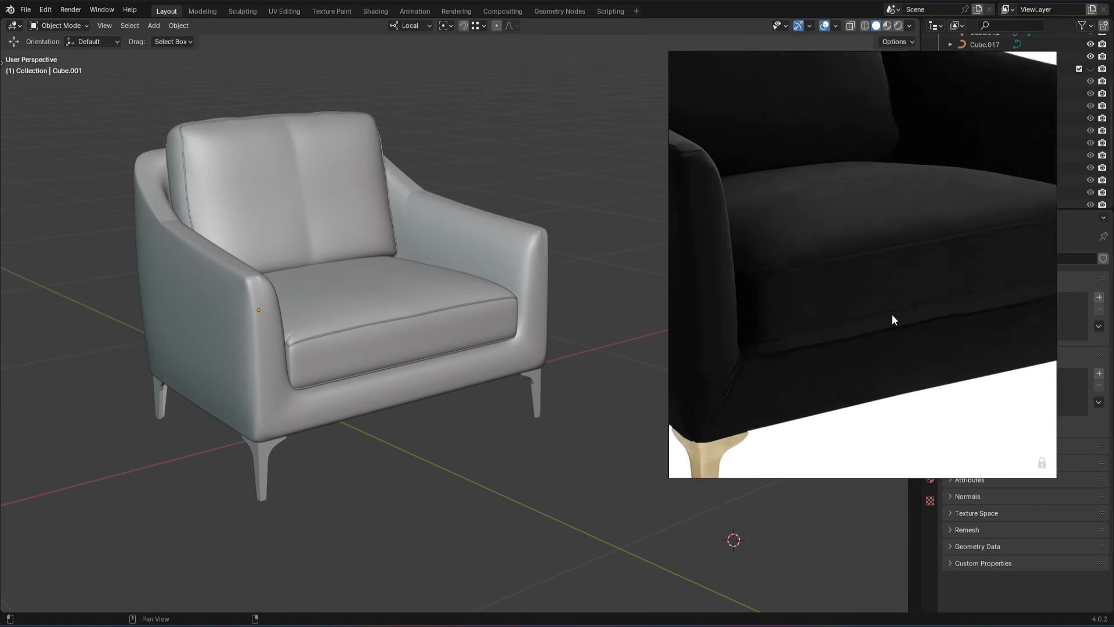
scroll(482, 368, "up", 3)
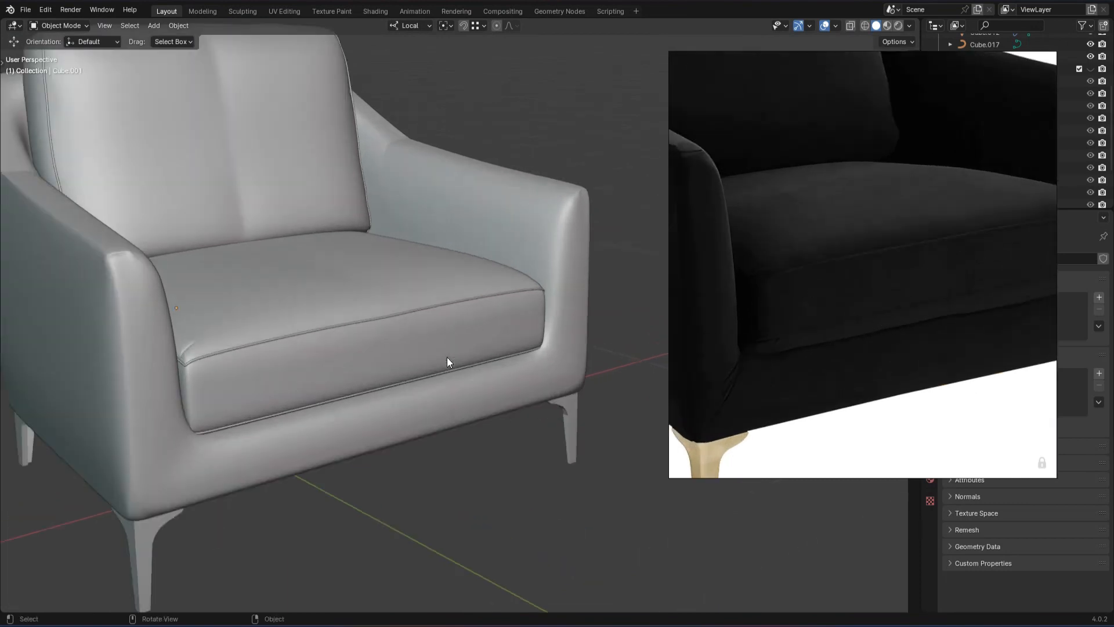
left_click(331, 334)
key("Delete")
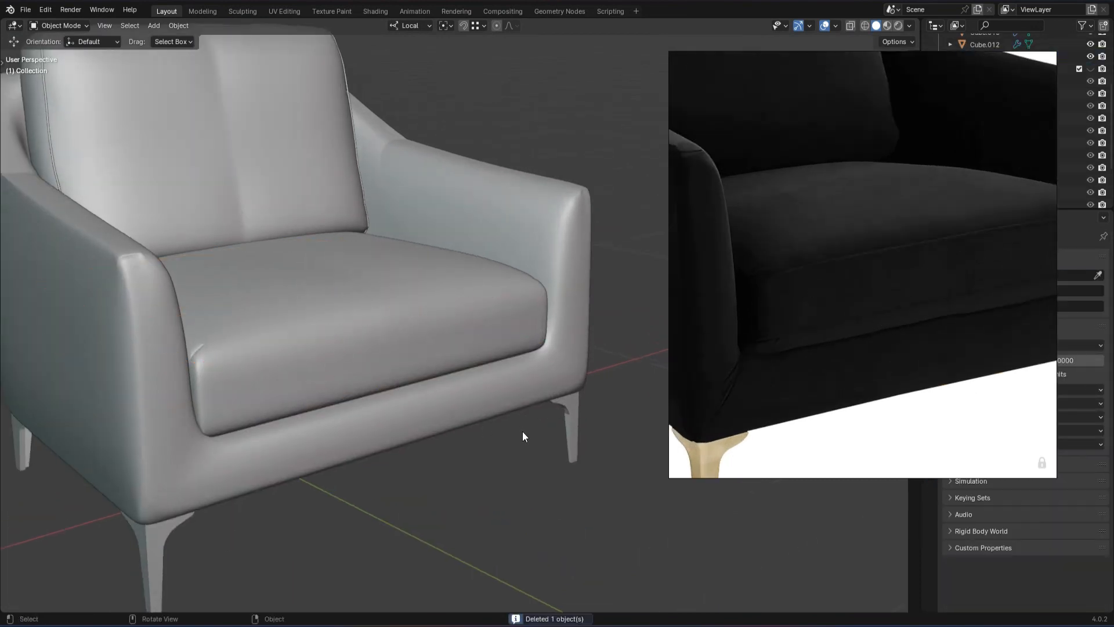
scroll(805, 297, "down", 3)
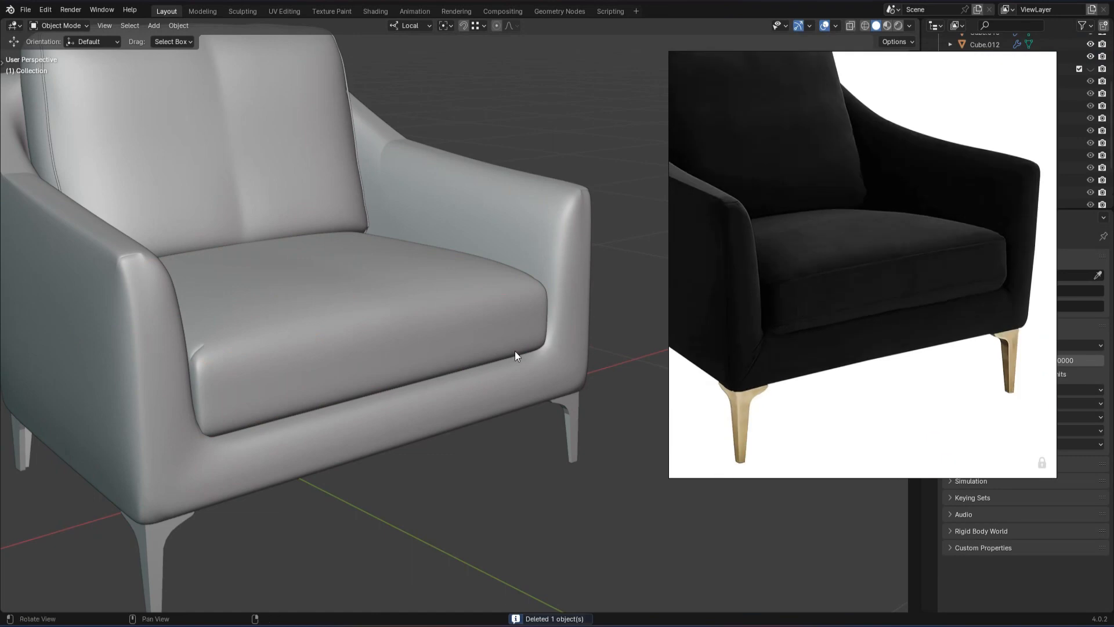
scroll(840, 348, "up", 5)
Circle-select the faces of the chair frame's front panel below the seat cushion, out to the lower corner.
left_click(442, 398)
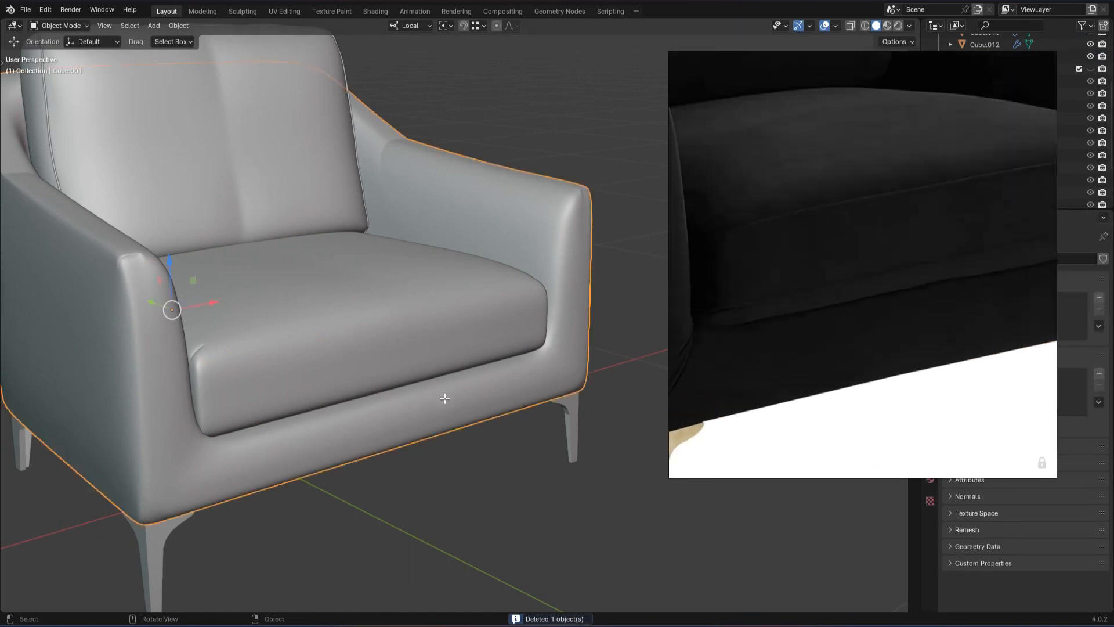
key("Tab")
middle_click_drag(347, 419, 384, 423)
middle_click_drag(303, 469, 294, 433)
key("c")
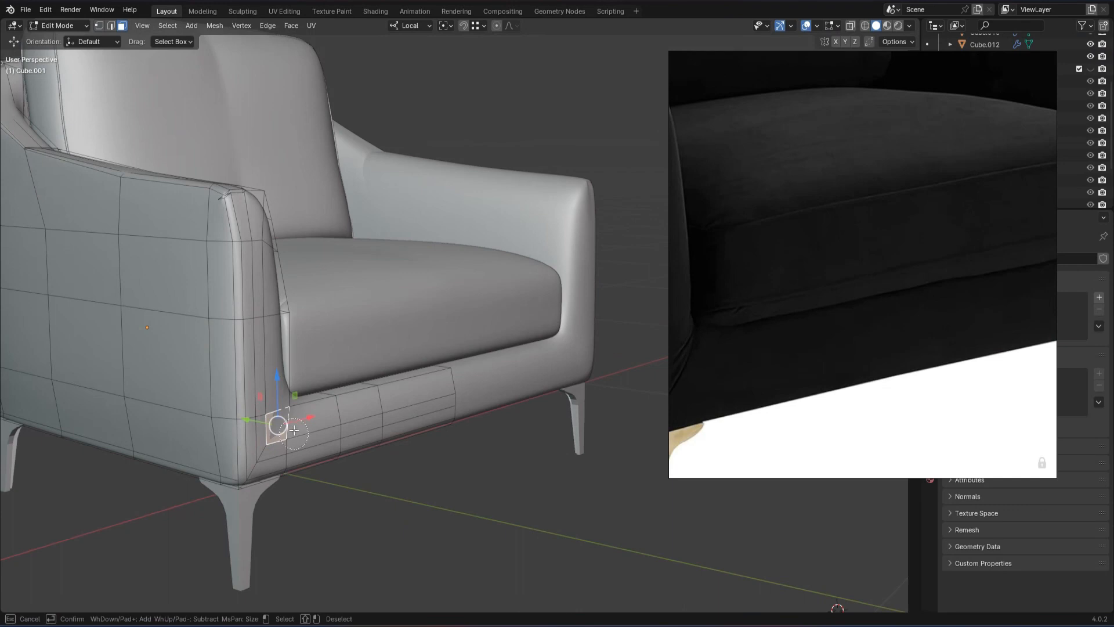
left_click_drag(315, 437, 410, 419)
left_click(287, 438)
scroll(288, 430, "up", 5)
key("c")
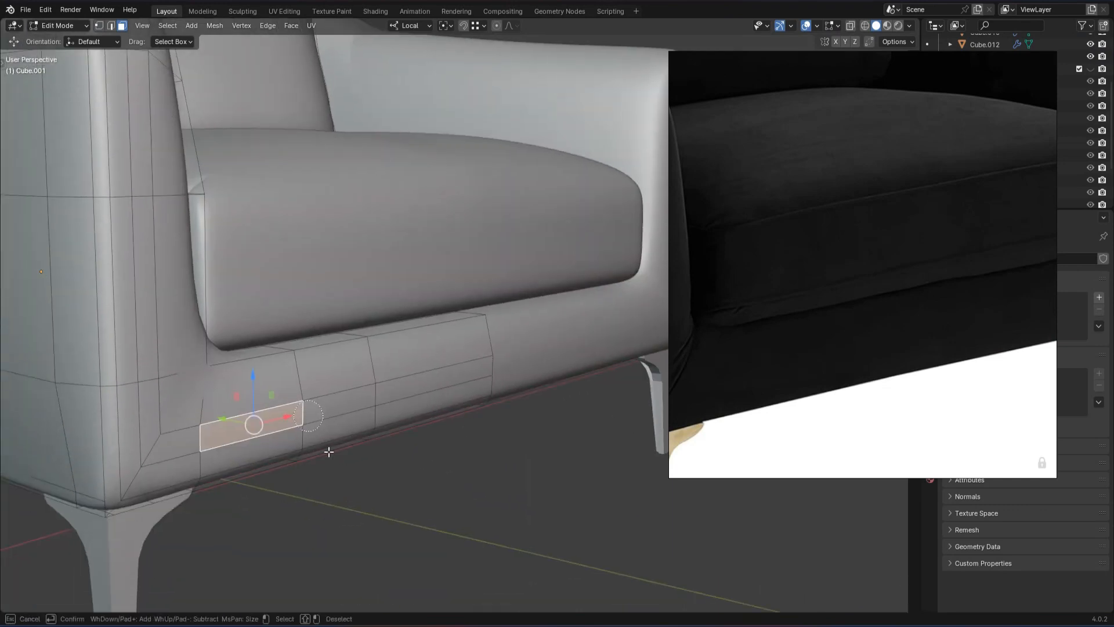
mouse_move(225, 411)
left_mouse_down()
mouse_move(218, 403)
mouse_move(343, 375)
mouse_move(195, 435)
left_mouse_up()
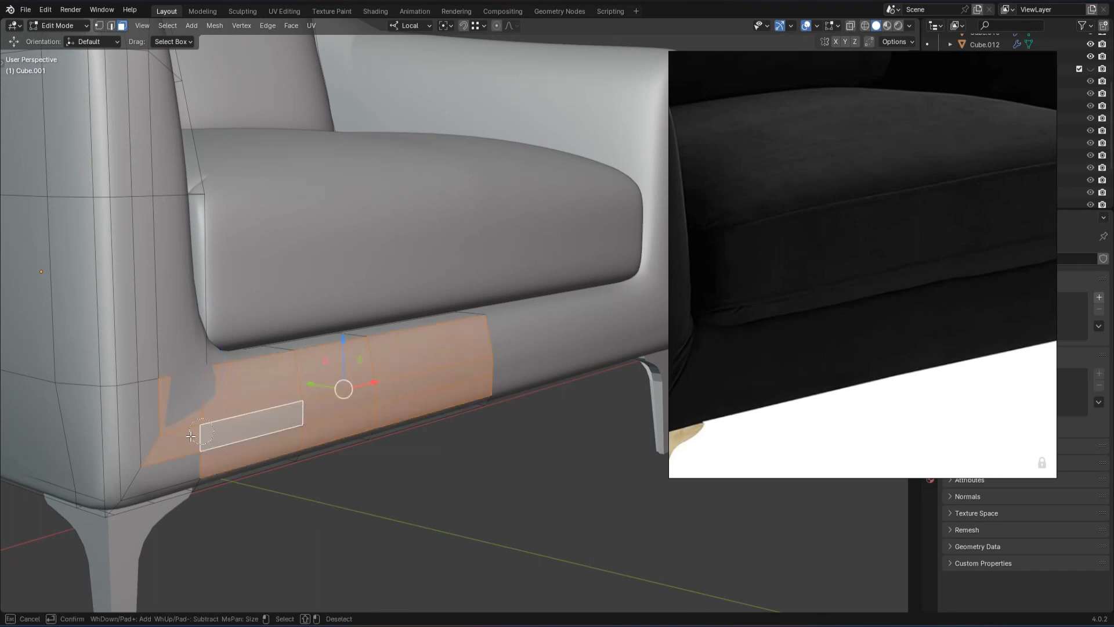
key("Escape")
Flatten the selected front-panel faces by scaling them to 0 along the Y axis.
middle_click_drag(399, 406, 404, 413)
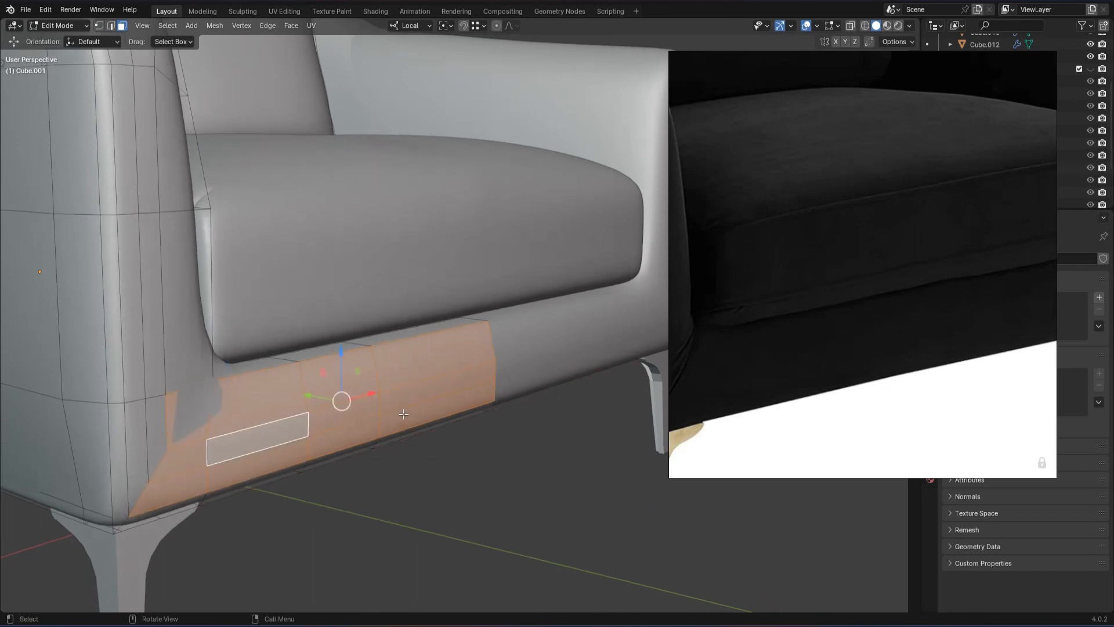
key("s")
key("y")
key("0")
key("Return")
key("Tab")
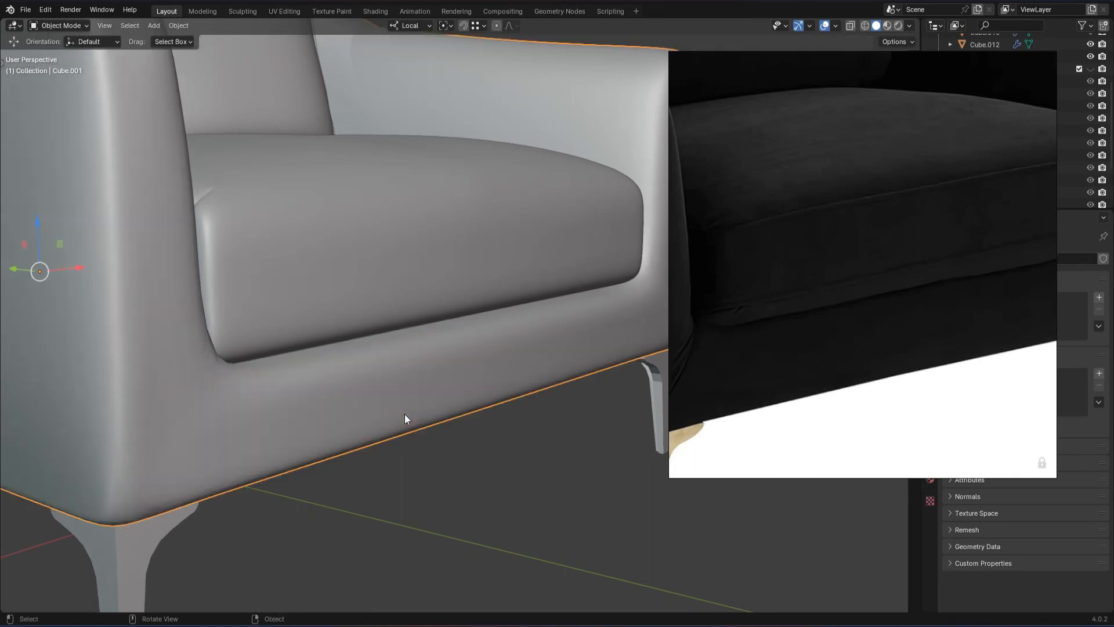
Inspect the edges near the front panel's lower corner and compare the whole chair with the reference photo.
key("Tab")
scroll(436, 416, "down", 2)
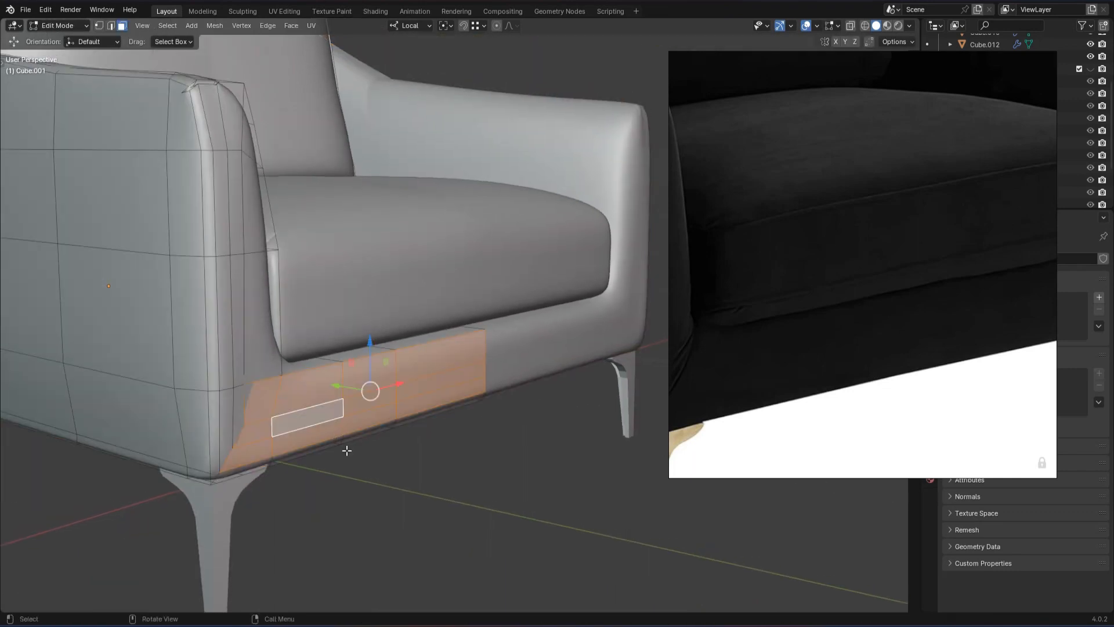
left_click(258, 408)
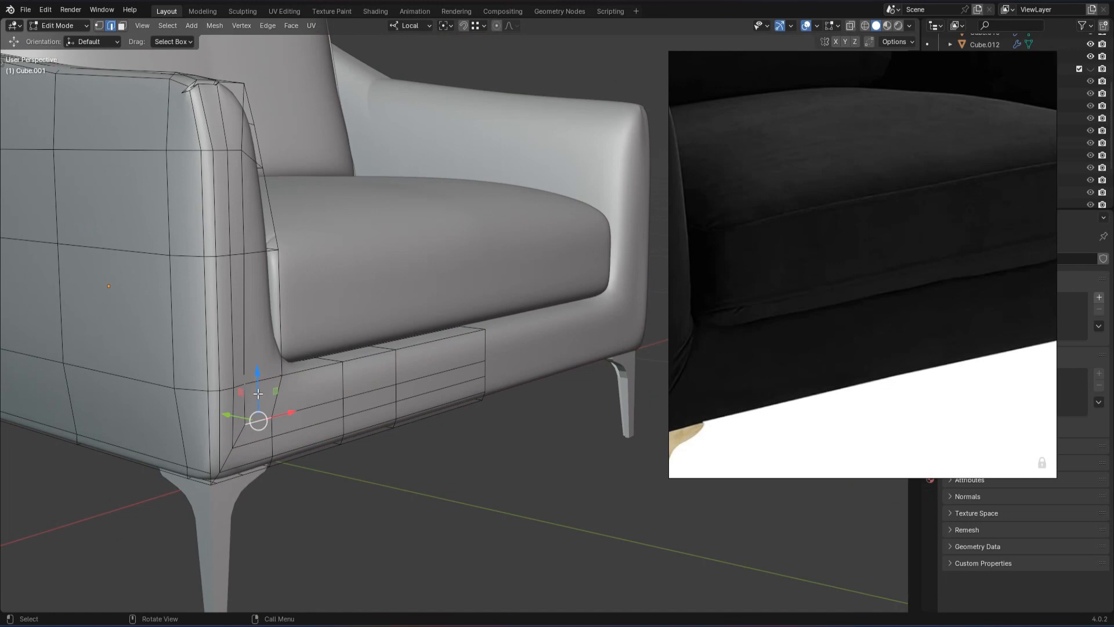
key("z")
key("Tab")
middle_click_drag(493, 464, 525, 455)
scroll(545, 435, "down", 2)
scroll(879, 339, "down", 4)
middle_click_drag(471, 414, 468, 405)
middle_click_drag(455, 279, 491, 332, "shift")
scroll(469, 316, "down", 3)
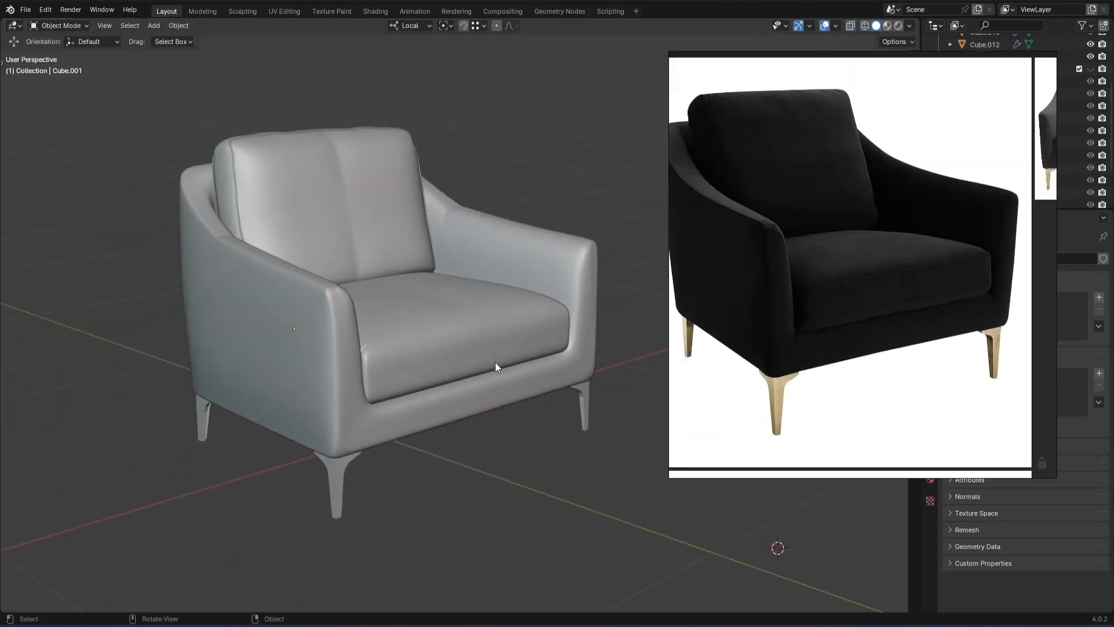
Select the horizontal edge loop across the frame's front panel and raise it slightly along the Z axis.
scroll(496, 362, "up", 3)
middle_click_drag(475, 429, 430, 336, "shift")
key("Tab")
scroll(430, 336, "up", 5)
left_click(389, 358, "alt")
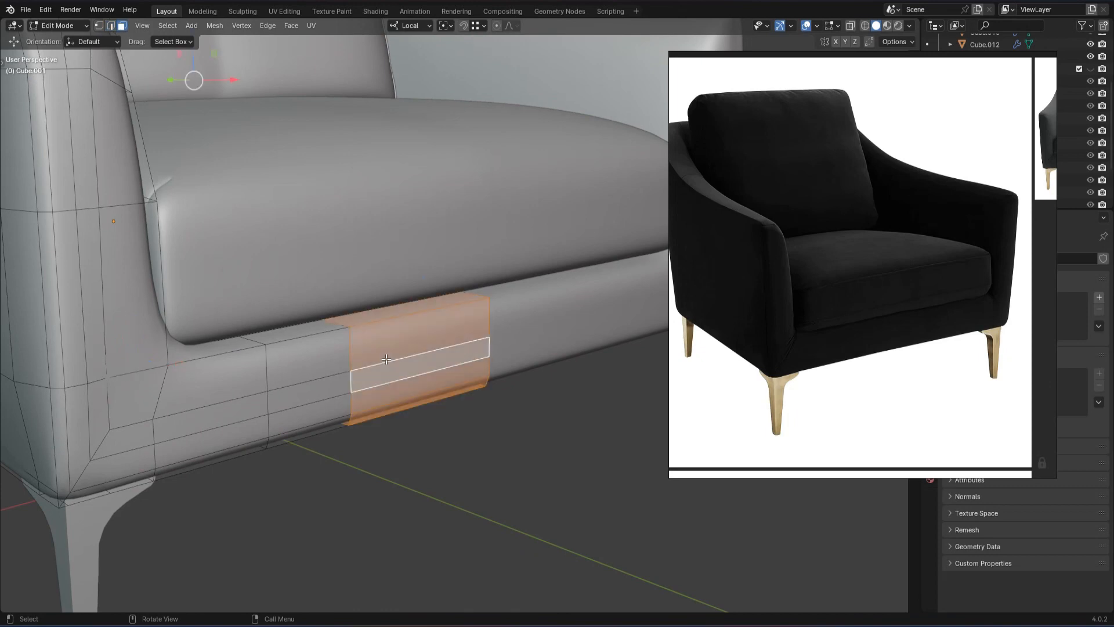
left_click(389, 359, "alt")
left_click_drag(323, 323, 326, 307)
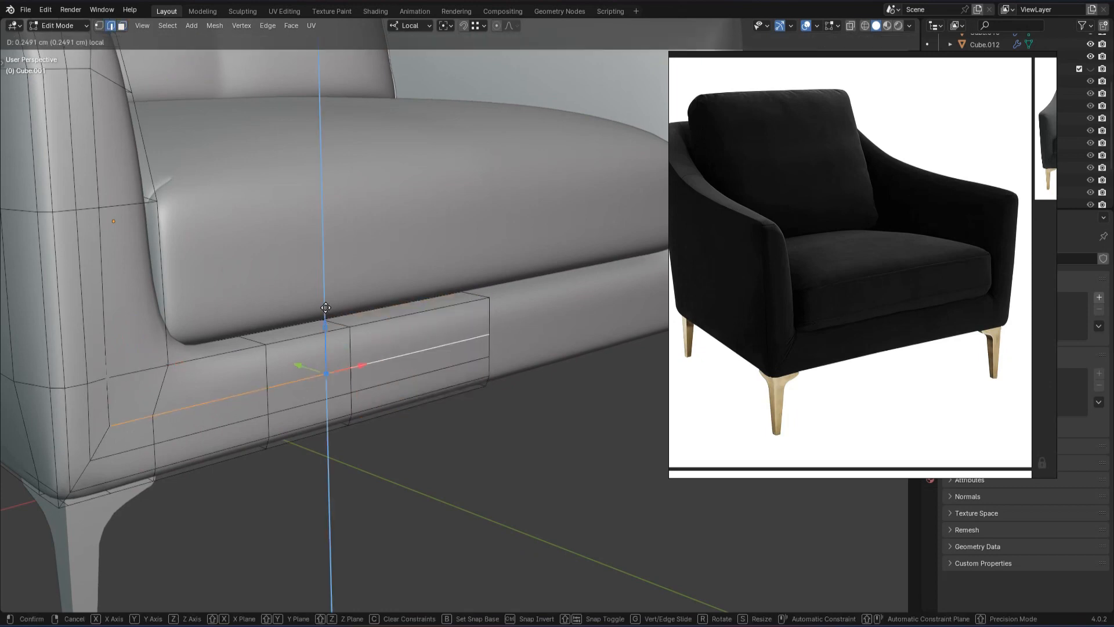
left_click(332, 293)
key("Tab")
key("Tab")
key("Tab")
middle_click_drag(517, 352, 525, 347)
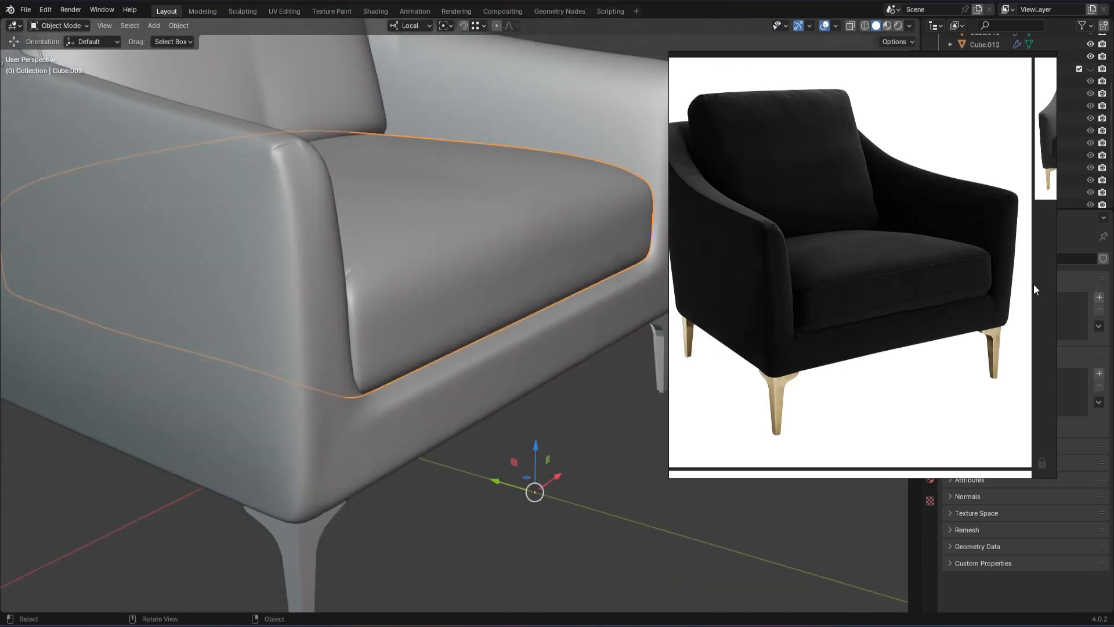
Box-select the seat cushion's front vertices in the top wireframe view and move them slightly along the Y axis.
scroll(988, 294, "up", 3)
key("Tab")
middle_click_drag(485, 289, 585, 338)
key("1")
scroll(574, 326, "down", 5)
key("KP_7")
key("shift+z")
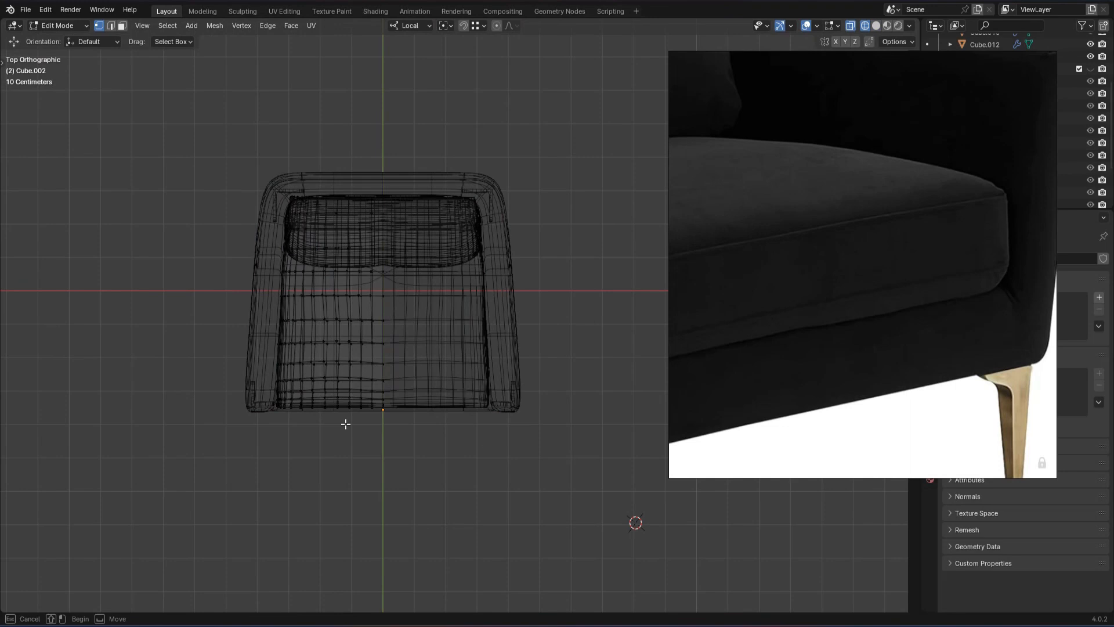
left_click_drag(54, 457, 568, 368)
key("shift+z")
middle_click_drag(493, 372, 539, 279)
scroll(522, 278, "up", 4)
left_click_drag(387, 264, 391, 265)
left_click(391, 265)
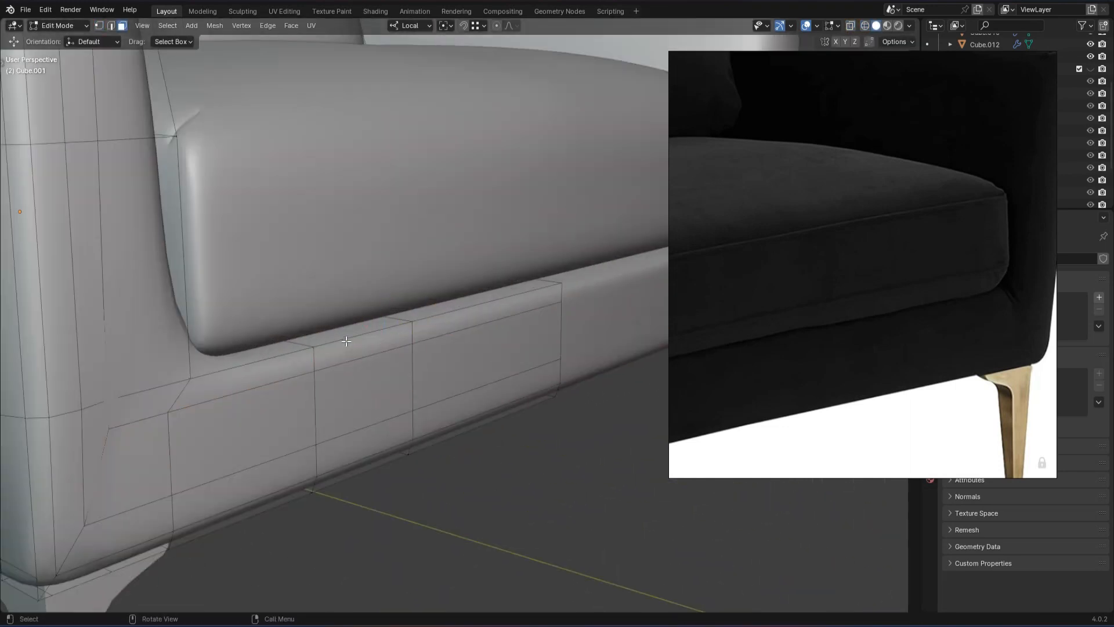
Select the upper edge loop of the frame's front panel and move it about 0.5 cm along the local Y axis.
left_click(354, 338, "alt")
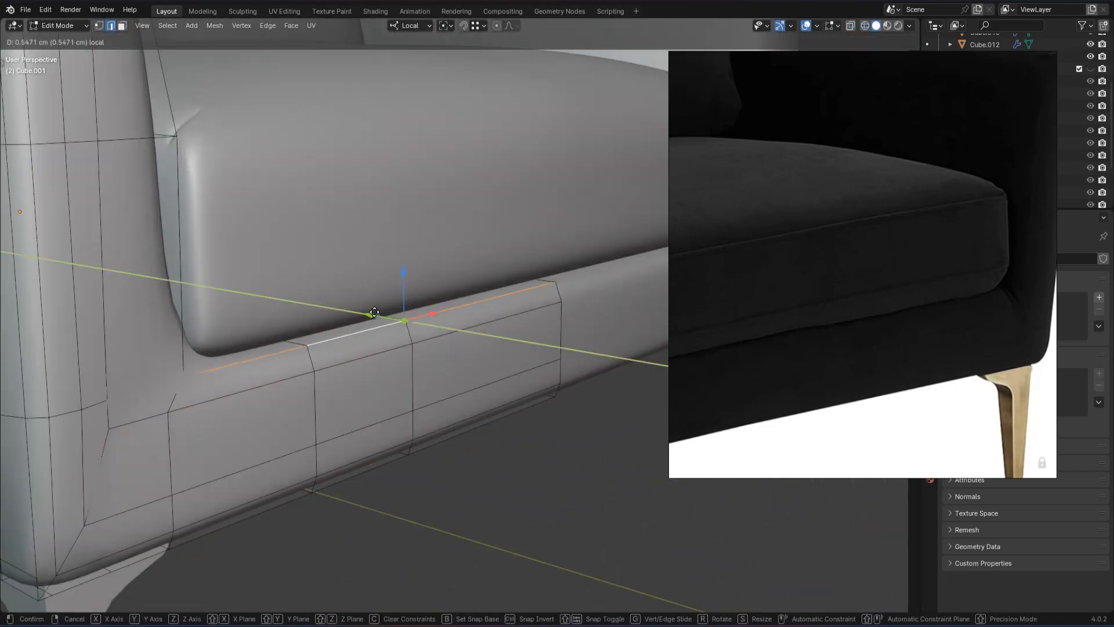
left_click(508, 396, "ctrl+shift")
middle_click_drag(406, 392, 464, 384)
left_click_drag(447, 382, 454, 384)
Select the seat cushion's front faces and nudge them along the Y axis relative to the frame.
key("z")
left_click(387, 399)
left_click_drag(405, 590, 268, 287)
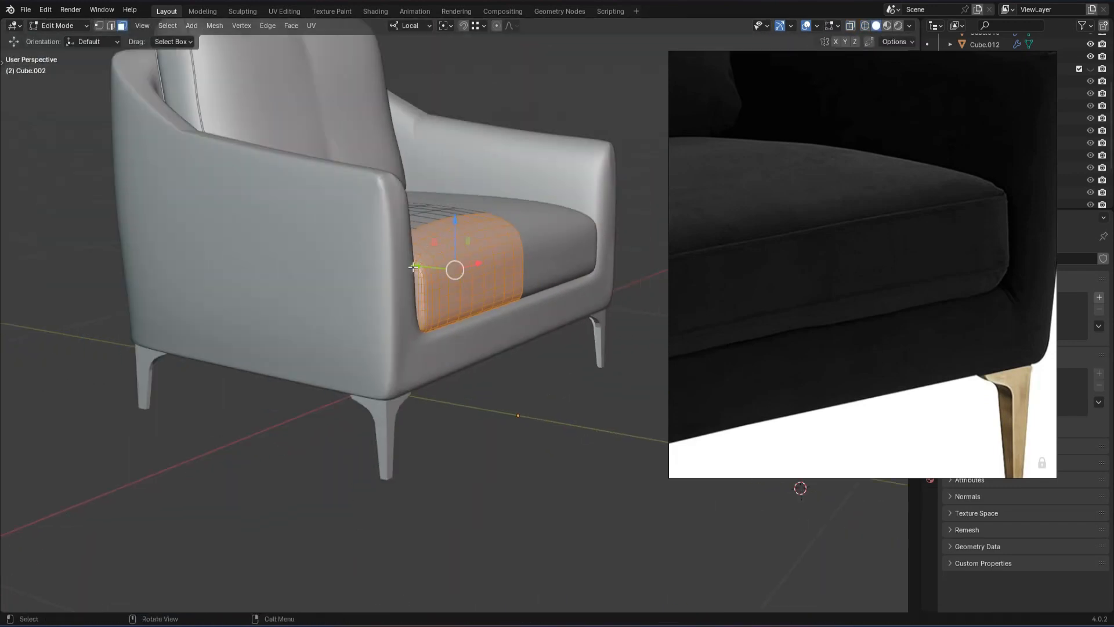
left_click_drag(414, 267, 420, 268)
key("Tab")
Compare the whole armchair, its front edge and back cushion with the reference photo from several angles.
middle_click_drag(581, 413, 551, 413)
left_click(552, 413)
scroll(552, 413, "up", 1)
mouse_move(493, 392)
middle_mouse_down()
mouse_move(462, 382)
mouse_move(507, 394)
mouse_move(486, 407)
middle_mouse_up()
scroll(764, 331, "down", 3)
middle_click_drag(764, 330, 888, 272)
middle_click_drag(534, 447, 499, 436)
left_click(329, 373)
key("Tab")
key("Tab")
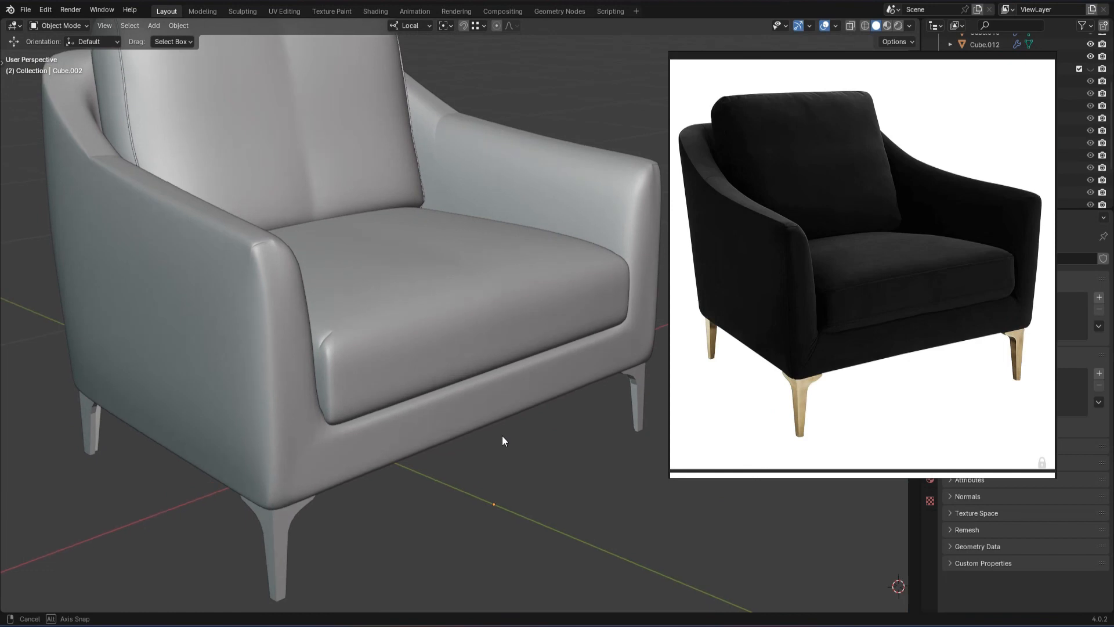
scroll(499, 437, "down", 3)
scroll(509, 423, "up", 3)
scroll(509, 424, "down", 2)
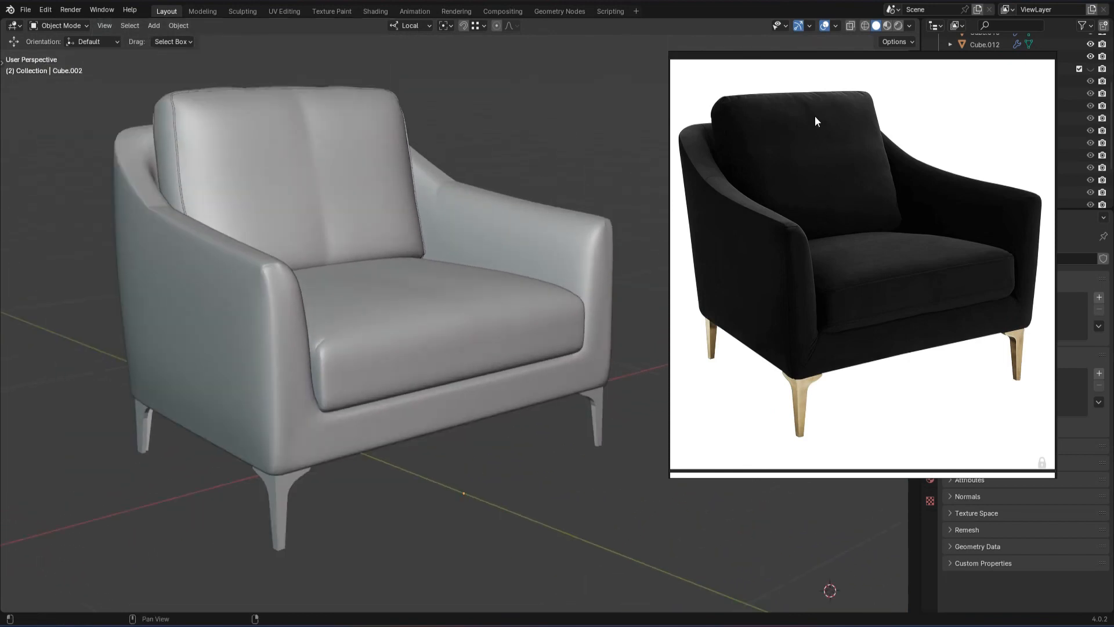
mouse_move(359, 212)
middle_mouse_down()
mouse_move(388, 214)
mouse_move(380, 209)
middle_mouse_up()
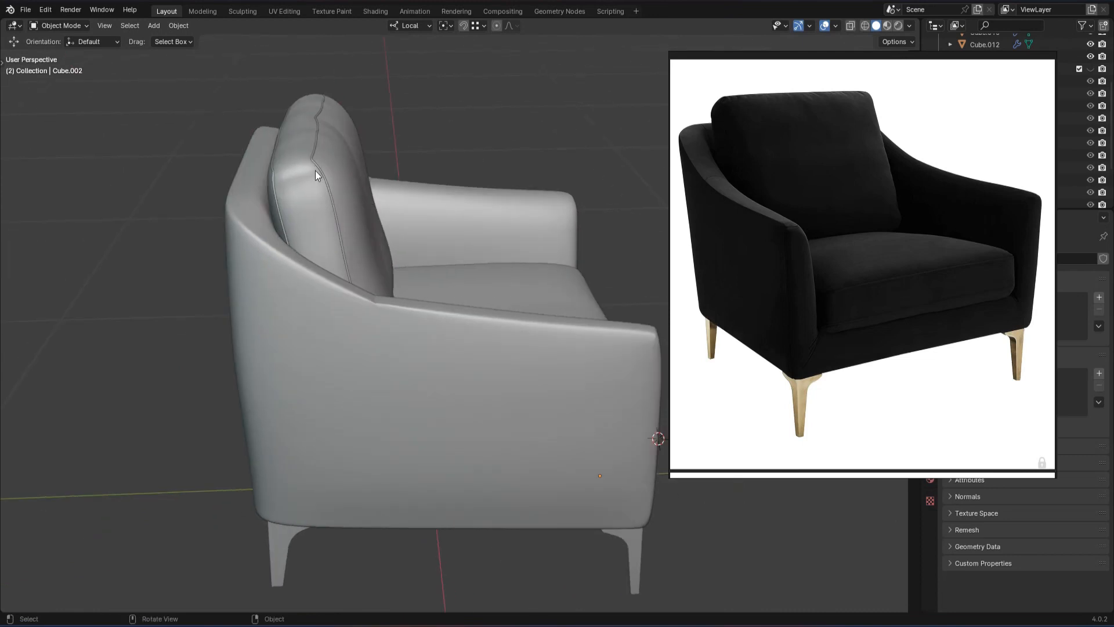
Delete the piping curve that runs around the back cushion.
left_click(314, 160)
key("Delete")
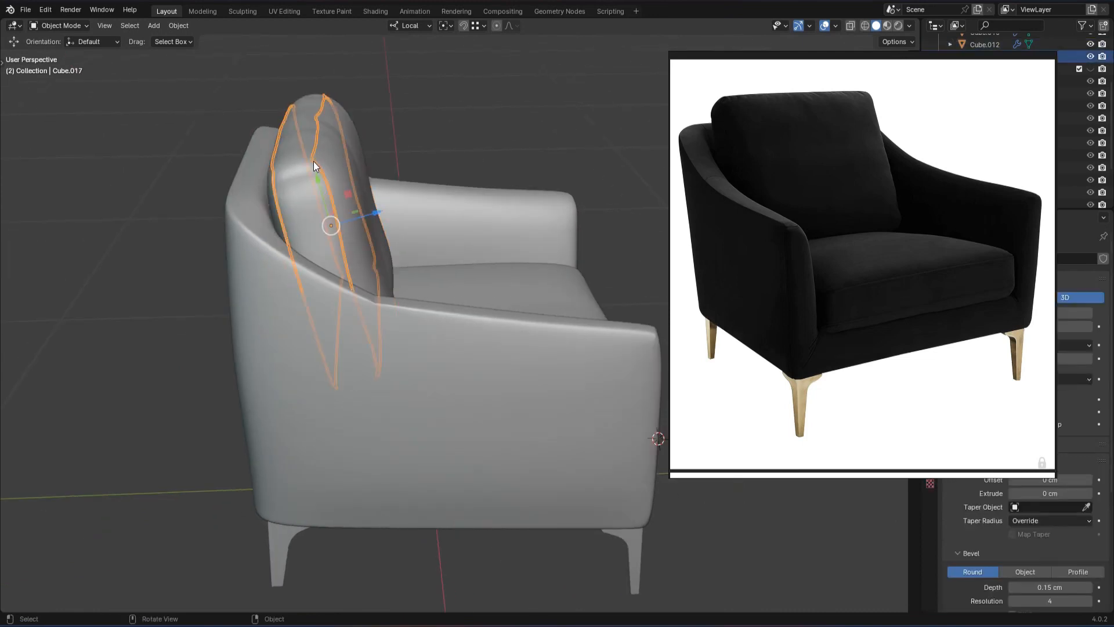
middle_click_drag(446, 207, 522, 169)
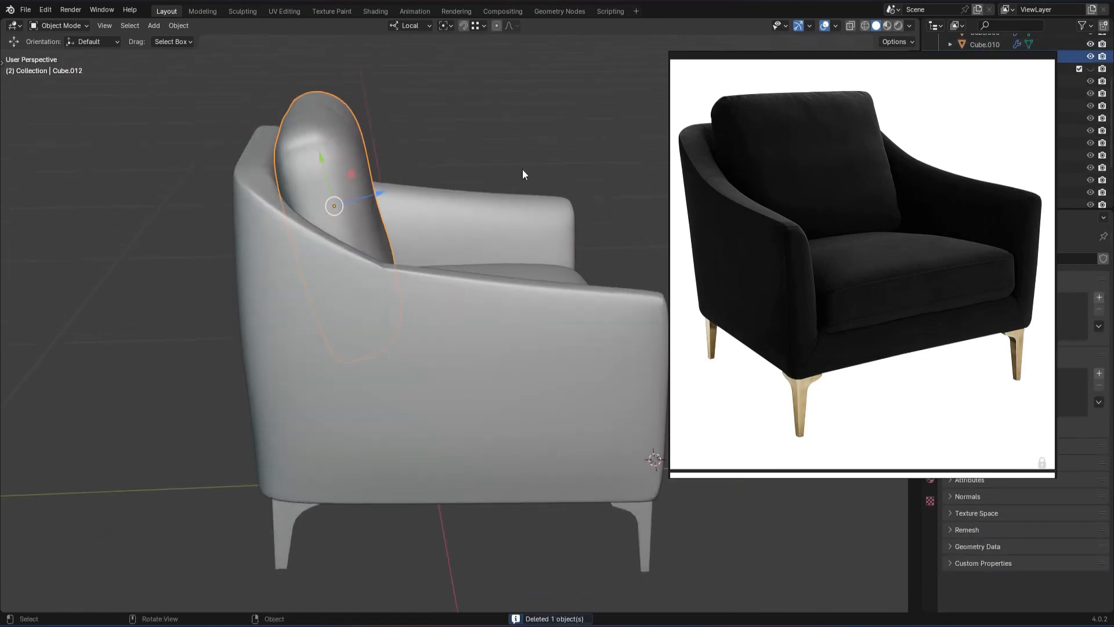
Rotate the back cushion slightly about the X axis to adjust its tilt.
key("r")
key("x")
left_click(518, 150)
middle_click_drag(468, 225, 488, 187)
middle_click_drag(490, 190, 500, 257, "shift")
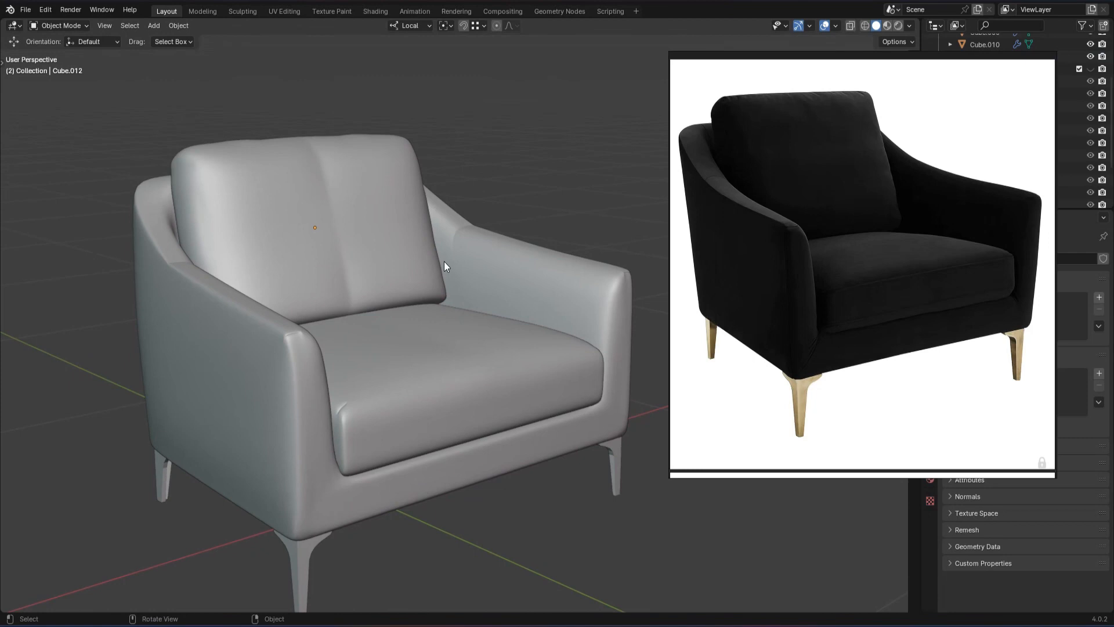
Edit the frame mesh and slide the edge loop running along the armrest's top outer edge and down its front corner.
scroll(444, 266, "up", 3)
scroll(757, 264, "up", 5)
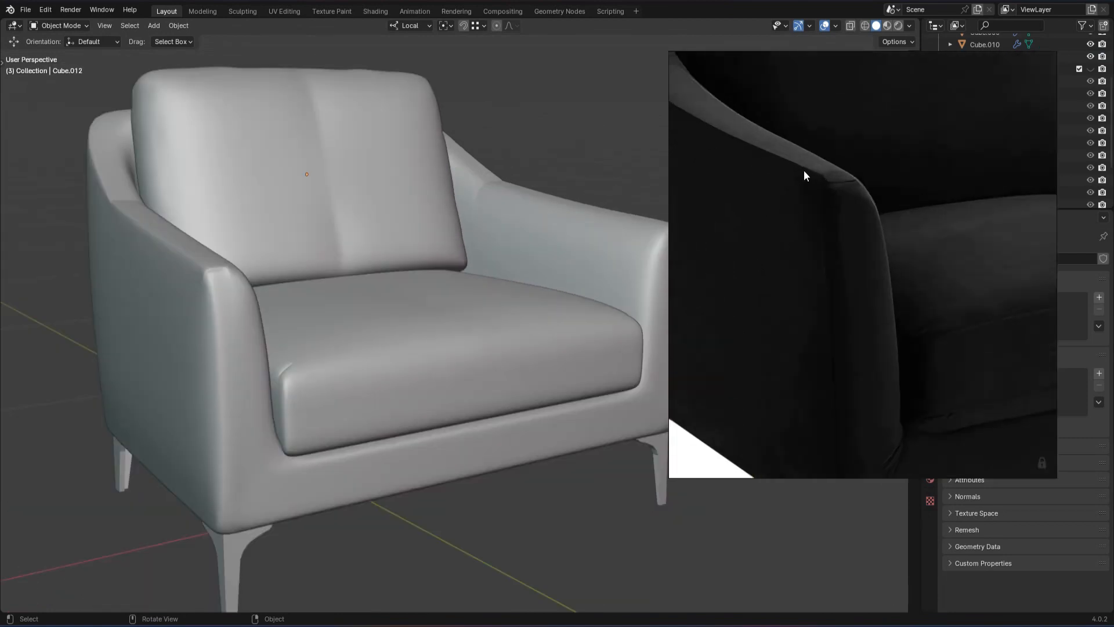
key("Tab")
left_click(301, 300)
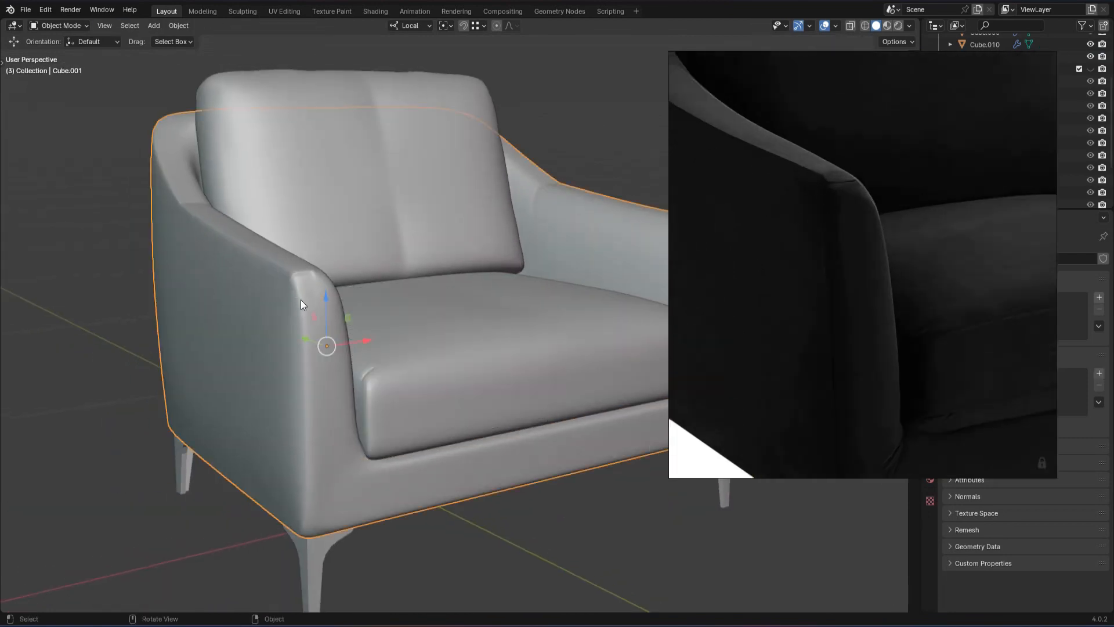
key("Tab")
scroll(315, 298, "up", 5)
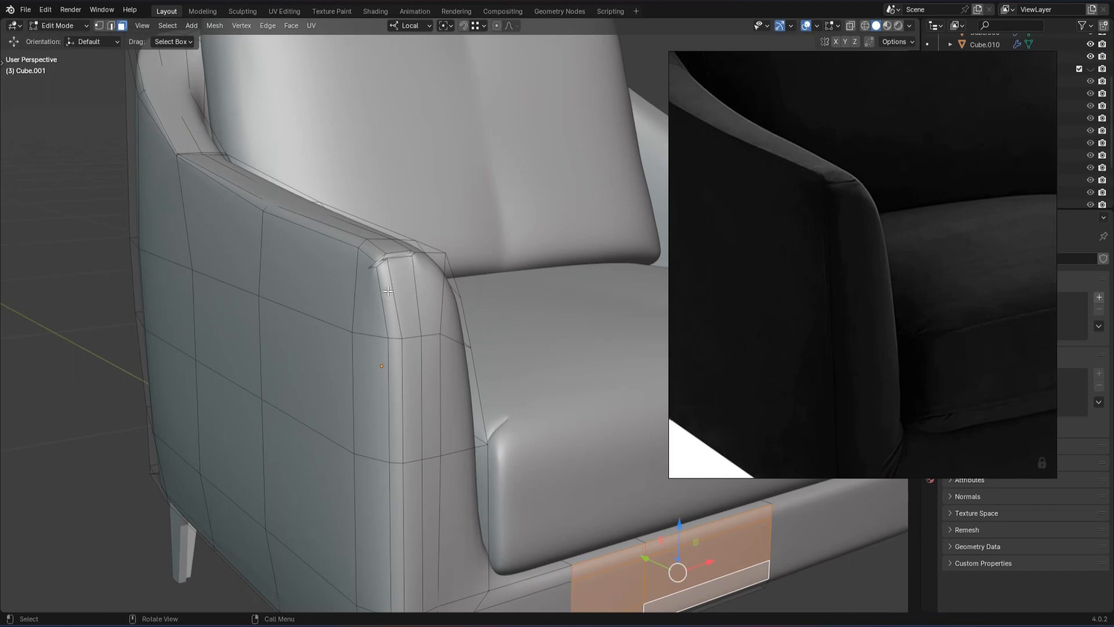
key("2")
left_click(383, 266)
right_click(386, 262)
key("g")
key("g")
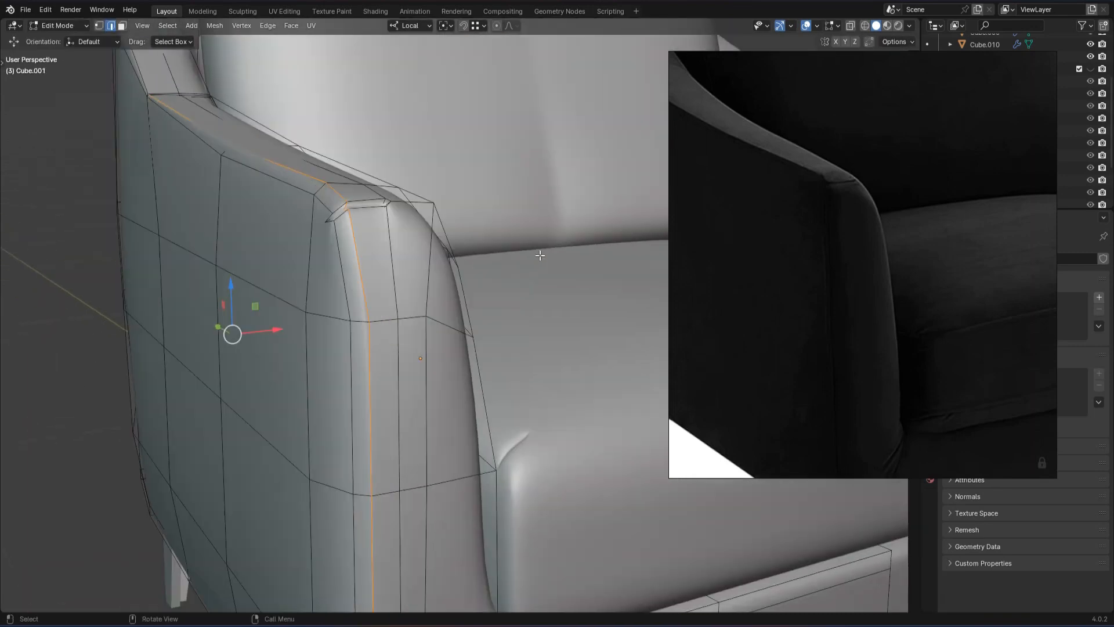
key("g")
key("g")
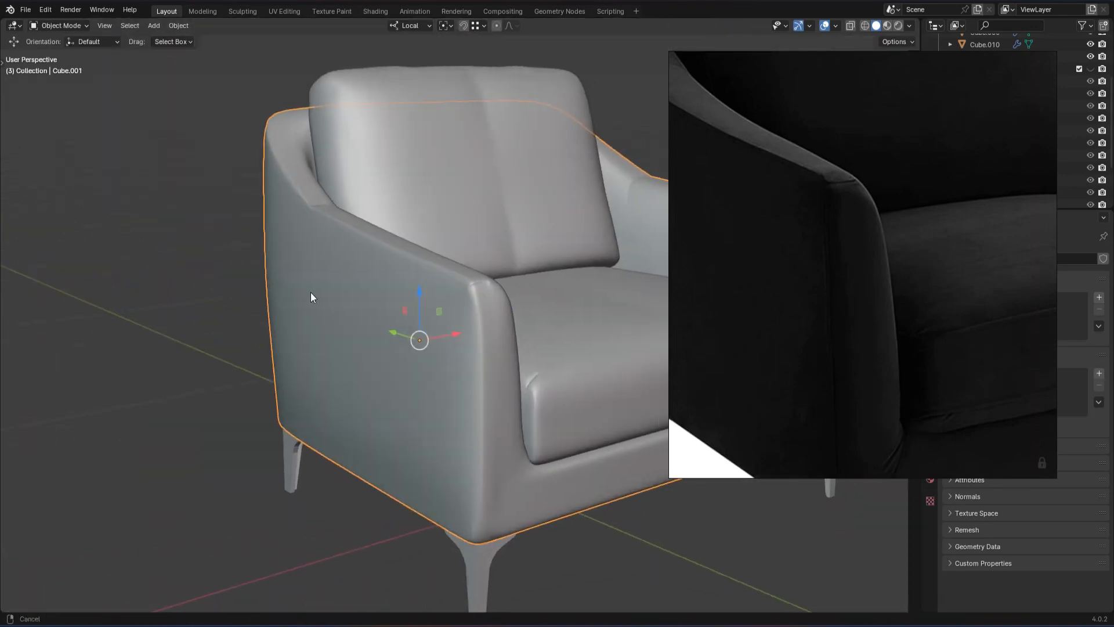
Compare the armrest's front with the reference photo and select the frame's outer armrest edge loop.
scroll(848, 328, "down", 3)
scroll(846, 329, "up", 3)
scroll(531, 332, "up", 3)
scroll(532, 335, "up", 2)
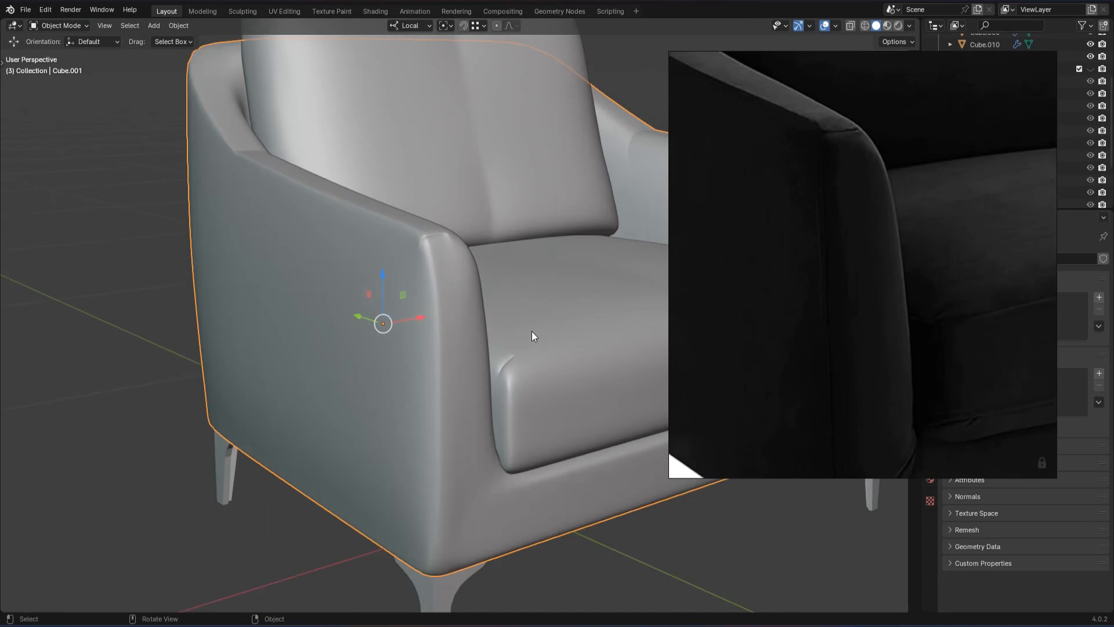
key("Tab")
key("Tab")
key("Tab")
left_click(216, 134, "alt+shift")
middle_click_drag(290, 162, 383, 212)
Apply the frame's transform and bevel the selected outer armrest edge loop with 2 segments.
scroll(401, 215, "up", 2)
key("Tab")
key("ctrl+a")
left_click(388, 240)
key("Tab")
scroll(418, 305, "up", 2)
key("ctrl+b")
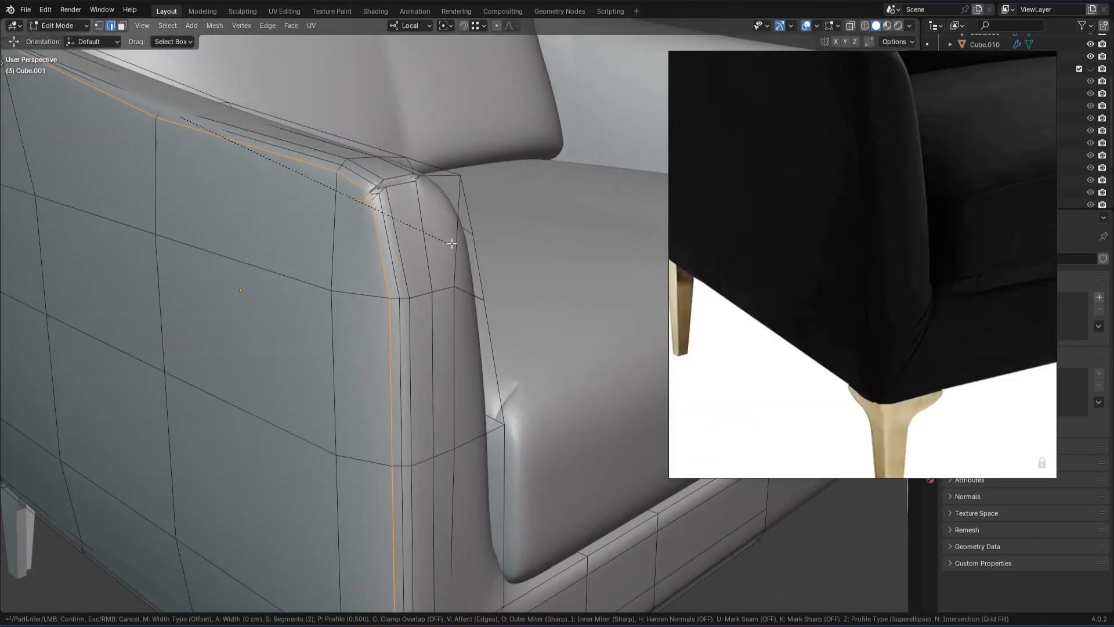
left_click(454, 241)
scroll(485, 310, "down", 4)
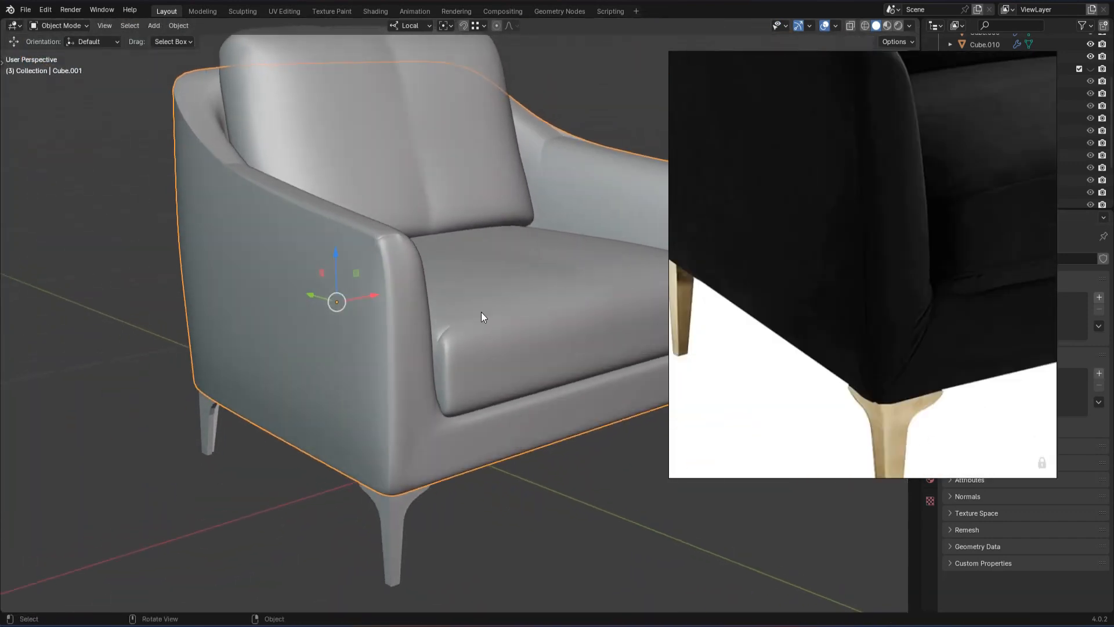
Select the vertical strip of faces on the armrest's front and move it slightly along the Y axis.
scroll(424, 375, "up", 3)
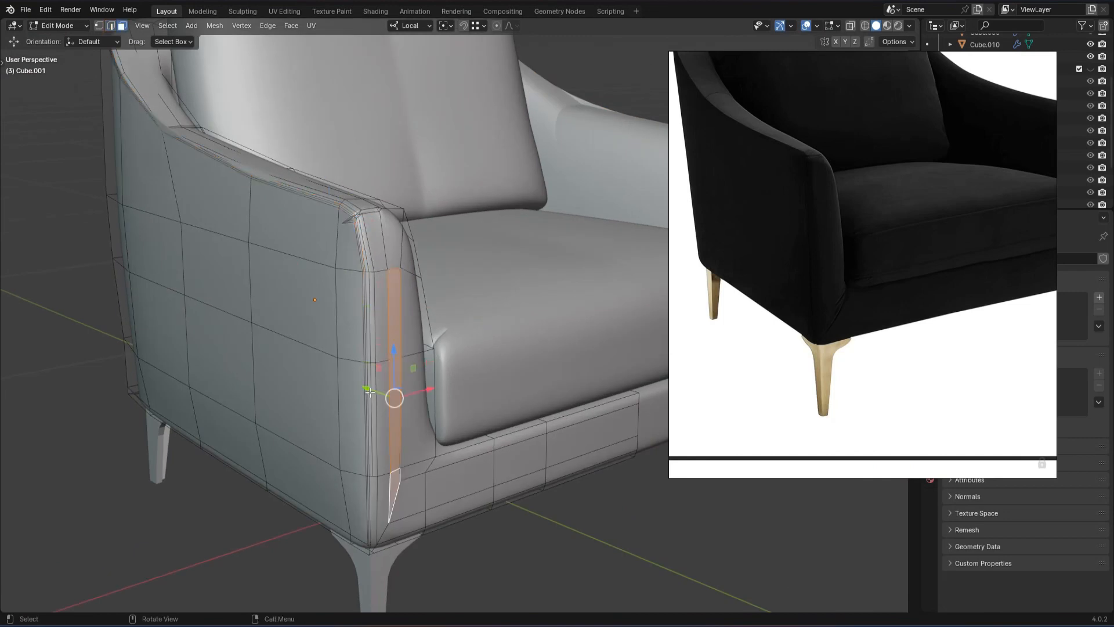
left_click_drag(371, 393, 377, 391)
key("Tab")
scroll(527, 463, "down", 2)
key("Tab")
scroll(452, 466, "up", 1)
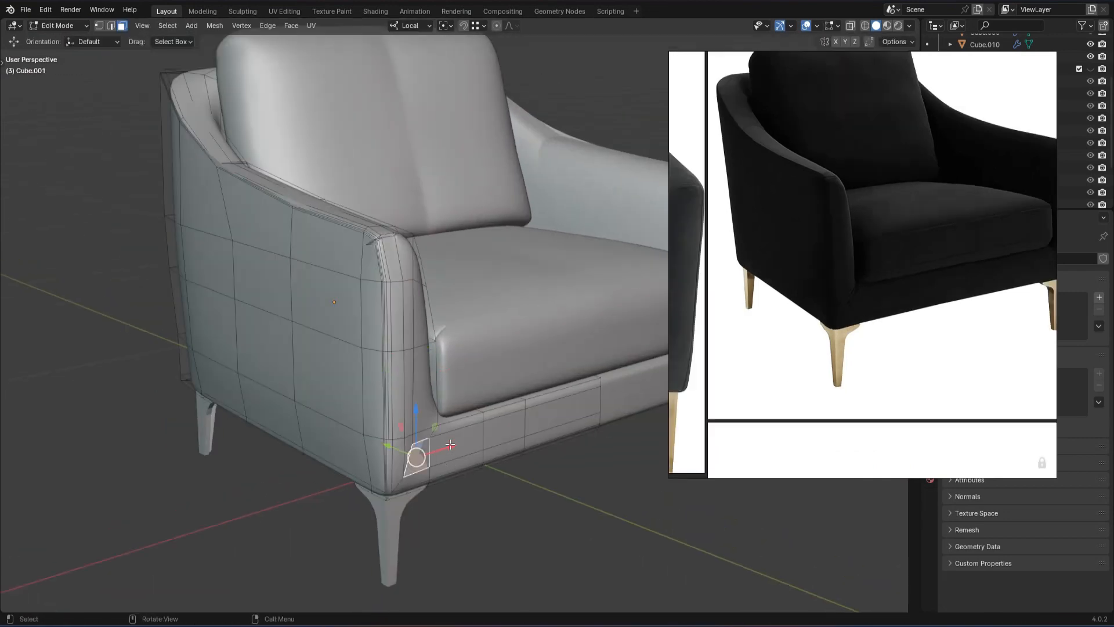
Select the faces across the frame's front panel below the seat cushion.
left_click(567, 414, "shift")
key("1")
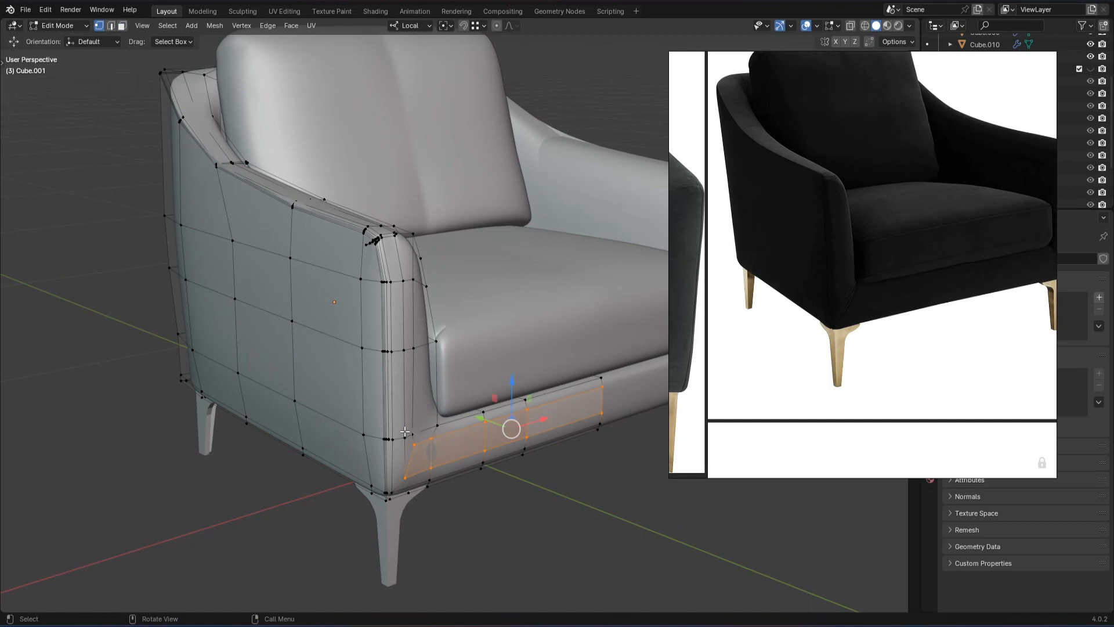
key("Tab")
scroll(489, 525, "down", 4)
scroll(341, 301, "up", 5)
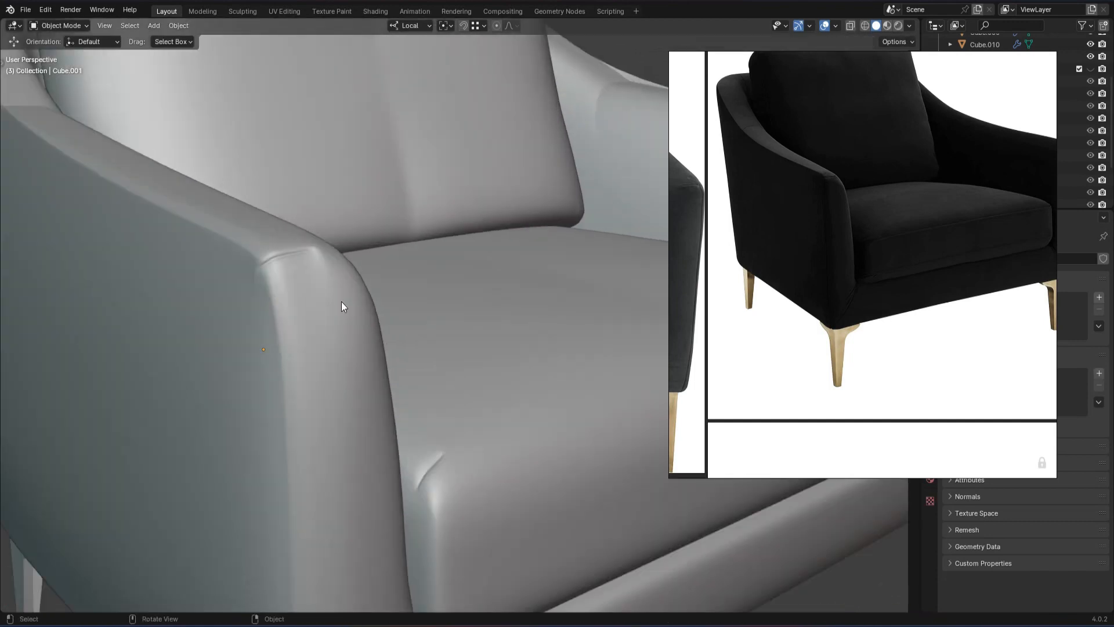
key("Tab")
left_click(209, 221)
left_click_drag(245, 214, 222, 198)
key("ctrl+z")
Select the vertex at the armrest's front top corner and shift it slightly.
left_click(414, 190)
key("z")
left_click_drag(289, 206, 307, 203)
key("Tab")
scroll(546, 431, "down", 5)
scroll(430, 299, "up", 4)
key("Tab")
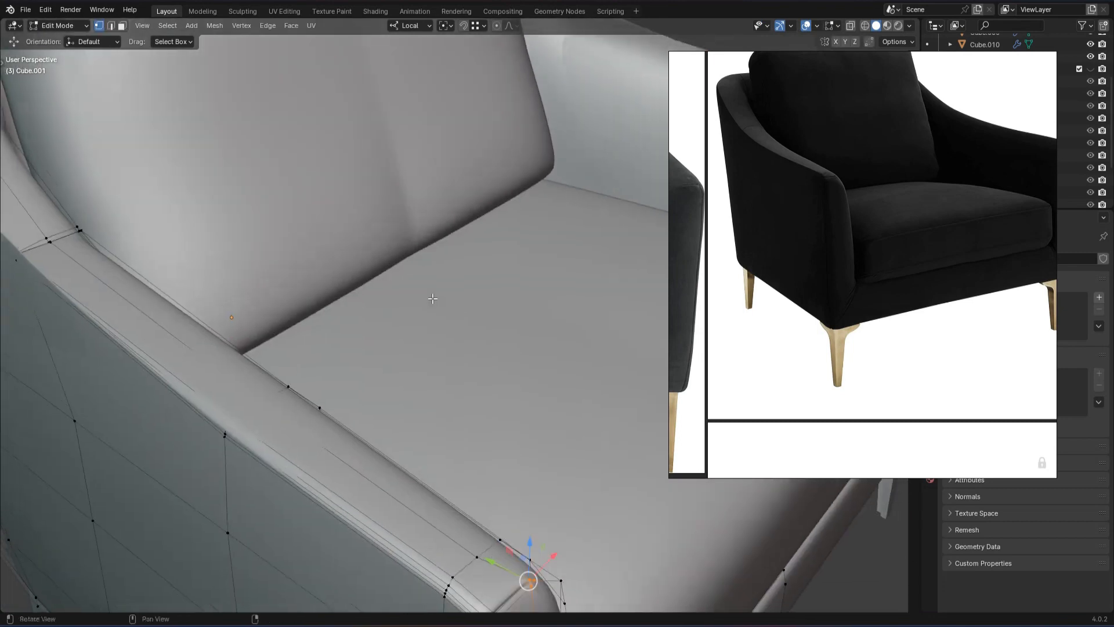
Move the selected armrest corner vertex farther along the Y axis and check the surface shape.
key("KP_Decimal")
scroll(432, 301, "down", 5)
middle_click_drag(433, 302, 459, 367)
left_click_drag(424, 305, 397, 297)
scroll(397, 297, "down", 5)
middle_click_drag(397, 297, 186, 280)
key("Tab")
scroll(293, 291, "up", 3)
Move the armrest's front corner vertex about -1.67 cm along the local Y axis.
key("Tab")
key("KP_Decimal")
middle_click_drag(454, 314, 492, 353)
left_click_drag(473, 311, 481, 308)
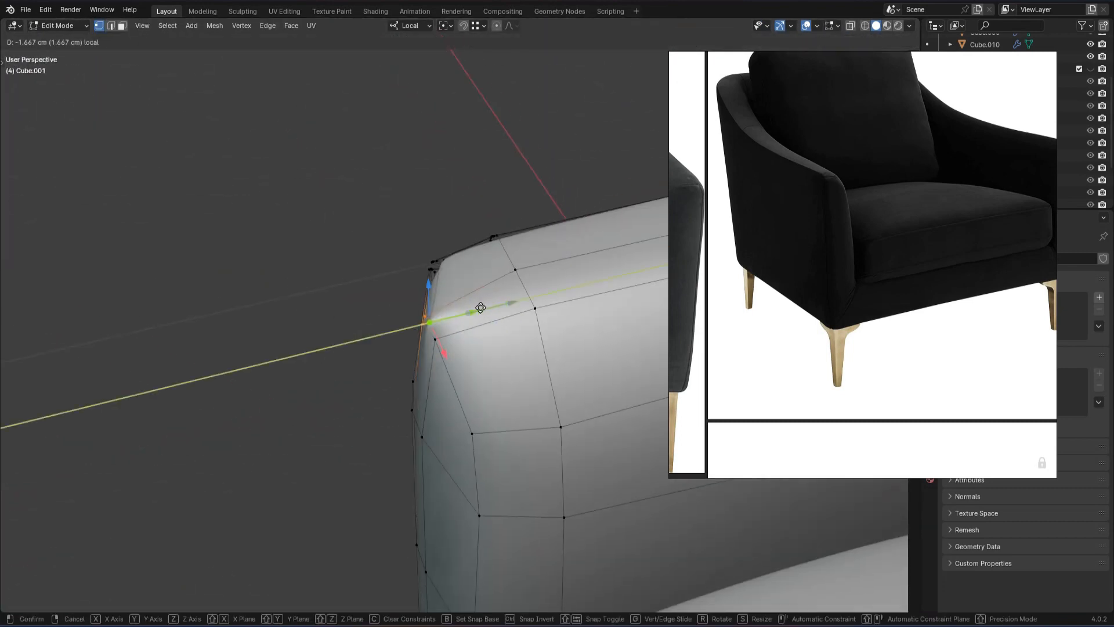
scroll(480, 308, "down", 4)
middle_click_drag(480, 308, 489, 306)
Reposition the selected armrest corner vertex again to smooth the armrest's front end.
key("Tab")
middle_click_drag(372, 278, 439, 255)
key("Tab")
key("KP_Decimal")
left_click_drag(523, 326, 459, 336)
middle_click_drag(400, 330, 440, 333)
left_click_drag(416, 350, 406, 347)
key("Tab")
Nudge the armrest's front corner vertex slightly to finish its alignment.
scroll(401, 346, "down", 5)
middle_click_drag(406, 347, 368, 348)
key("Tab")
scroll(372, 345, "up", 5)
middle_click_drag(441, 352, 378, 372)
left_click_drag(438, 329, 434, 330)
Try merging the armrest's front corner vertex with its neighbouring vertex, and undo the merge.
middle_click_drag(434, 331, 492, 346)
left_click(470, 320, "shift")
key("m")
left_click(507, 405)
key("Tab")
middle_click_drag(485, 407, 502, 419)
key("ctrl+z")
key("ctrl+z")
Pick the armrest's front corner vertices in wireframe and shift them slightly to smooth the corner.
middle_click_drag(397, 334, 380, 329)
key("shift+z")
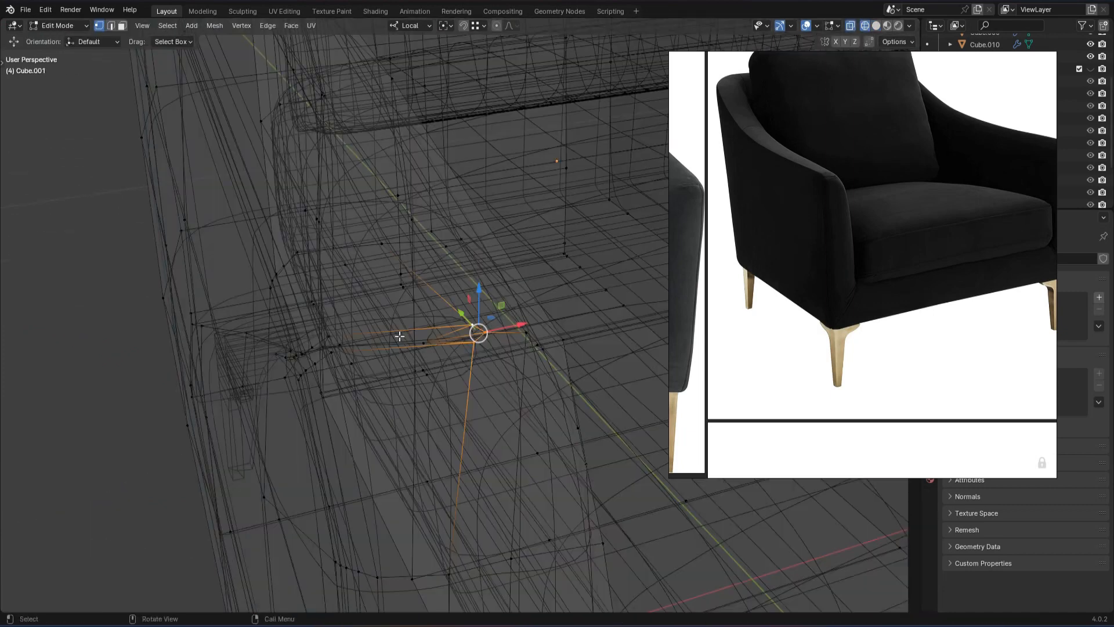
left_click(556, 323)
key("Tab")
mouse_move(464, 331)
middle_mouse_down()
mouse_move(406, 344)
mouse_move(429, 325)
middle_mouse_up()
key("Tab")
scroll(447, 319, "up", 4)
left_click_drag(471, 313, 495, 311)
mouse_move(495, 311)
middle_mouse_down()
mouse_move(458, 359)
mouse_move(488, 335)
middle_mouse_up()
left_click_drag(487, 333, 493, 330)
key("Tab")
scroll(522, 323, "down", 4)
middle_click_drag(523, 323, 572, 308)
Reposition individual vertices around the armrest's front end to even out its outer edge.
key("Tab")
scroll(499, 319, "up", 4)
left_click(451, 321)
left_click(509, 333)
left_click_drag(524, 333, 563, 339)
left_click(447, 327)
middle_click_drag(522, 331, 533, 299)
left_click(408, 337)
left_click_drag(409, 305, 408, 313)
middle_click_drag(408, 313, 426, 342)
left_click_drag(427, 341, 397, 341)
middle_click_drag(397, 341, 359, 331)
Compare the whole armchair's shape with the reference photo from a front three-quarter view.
key("Tab")
scroll(406, 336, "down", 4)
middle_click_drag(485, 352, 441, 336)
scroll(429, 325, "down", 6)
left_click(358, 288)
middle_click_drag(357, 288, 311, 293, "shift")
scroll(439, 336, "up", 4)
middle_click_drag(440, 336, 403, 365, "shift")
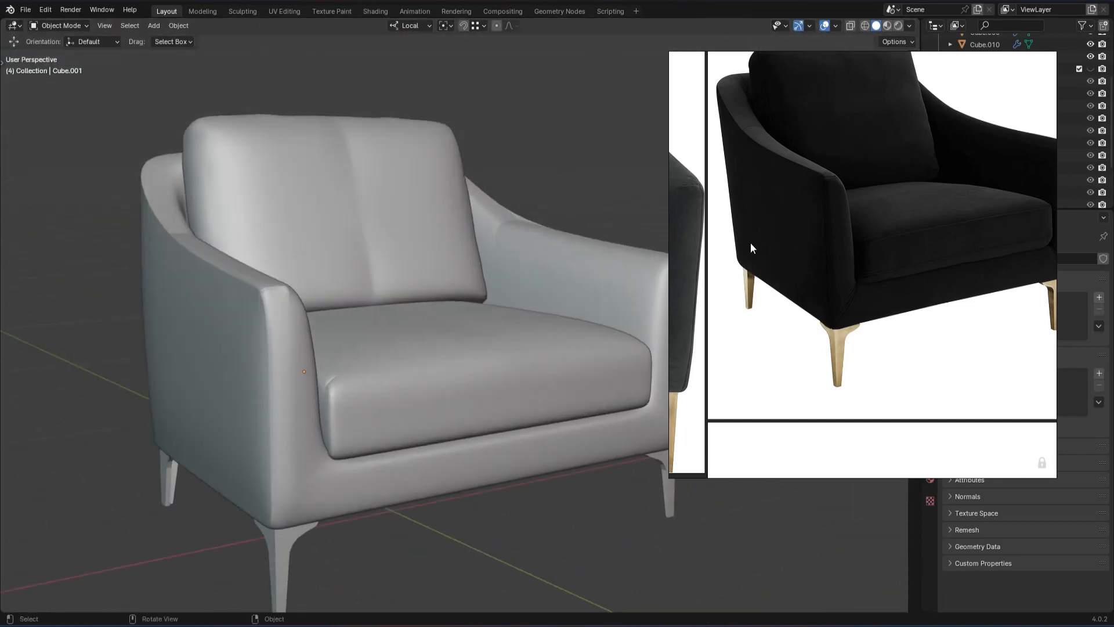
scroll(362, 329, "up", 3)
scroll(503, 376, "down", 5)
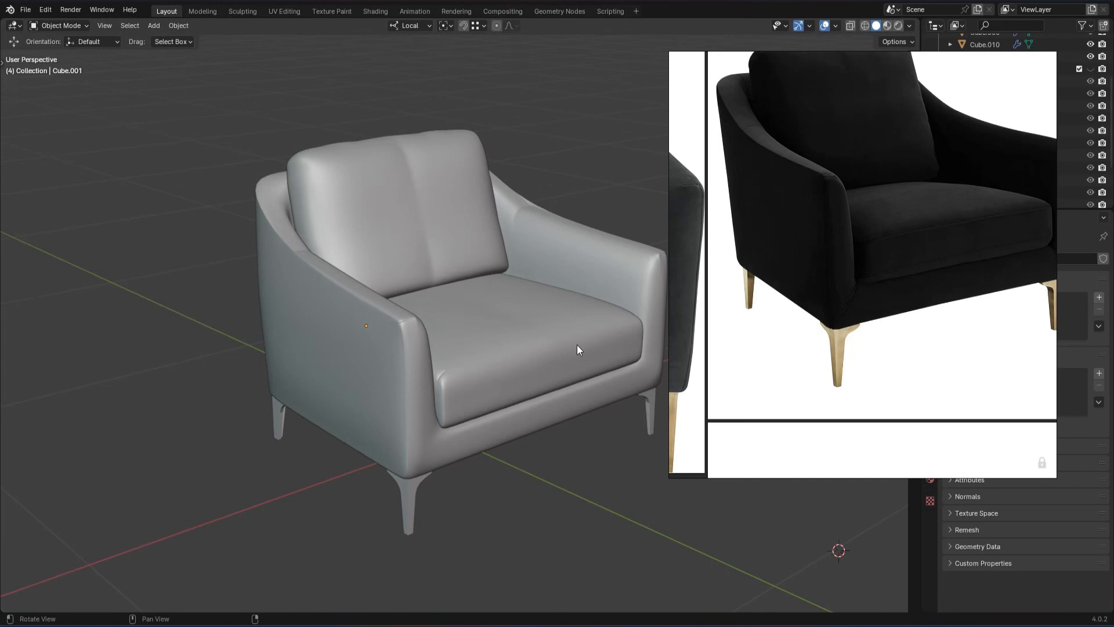
scroll(536, 308, "up", 1)
scroll(945, 295, "down", 2)
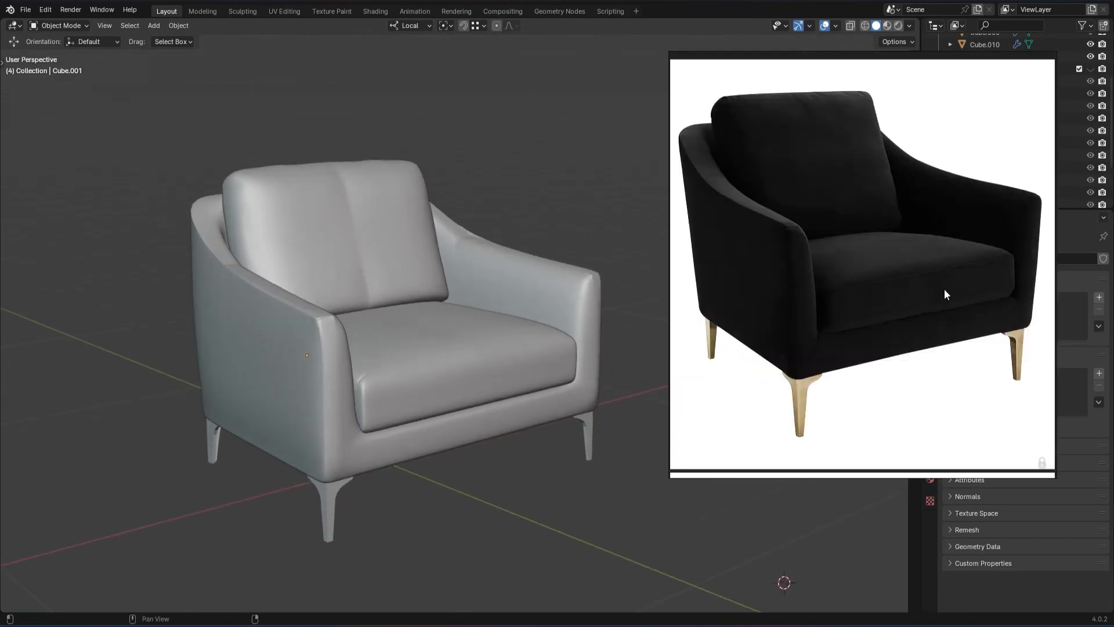
key("Tab")
key("Tab")
middle_click_drag(472, 544, 456, 531)
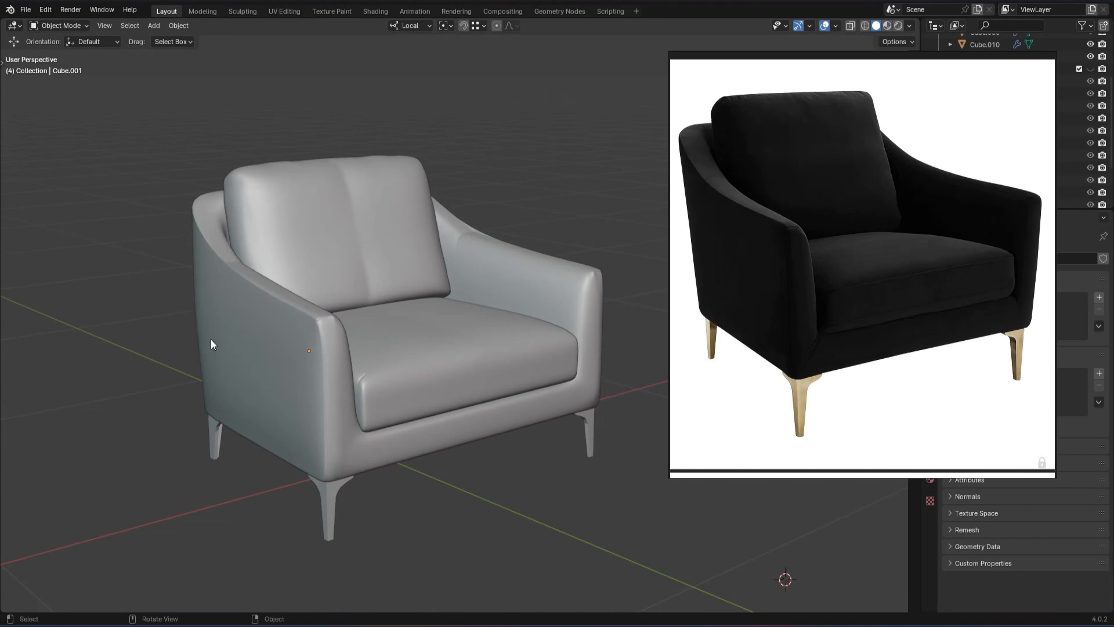
Adjust the lower rear vertices of the frame's side slightly along the local X axis and save the file.
key("Tab")
left_click_drag(227, 313, 174, 324)
key("ctrl+z")
left_click_drag(238, 377, 242, 376)
key("Tab")
key("Tab")
left_click_drag(173, 278, 235, 296)
key("Tab")
key("Tab")
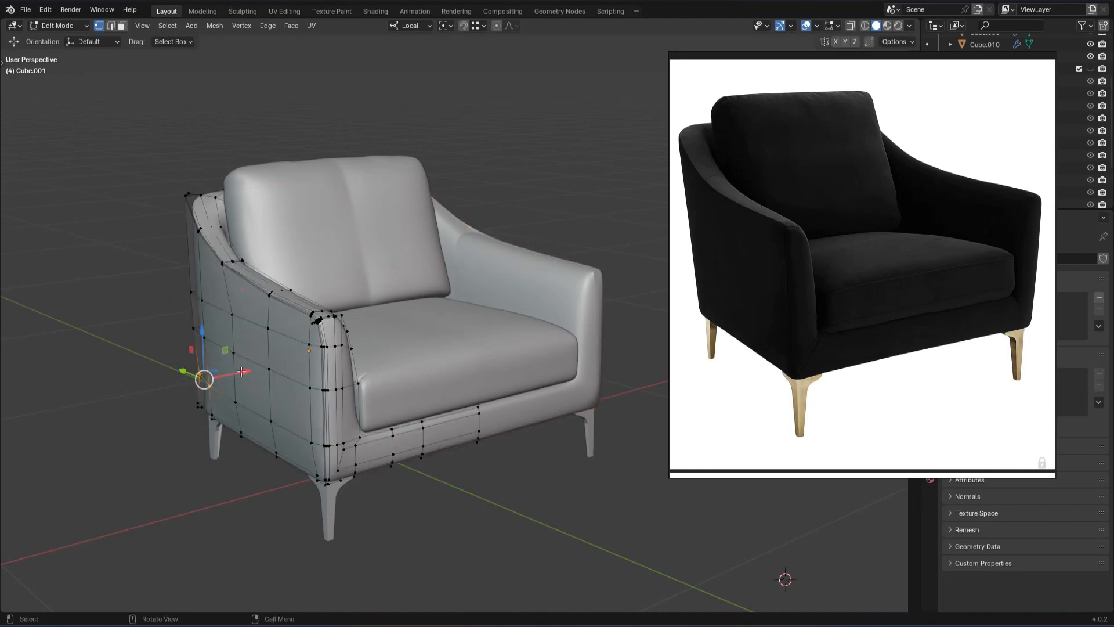
key("Tab")
key("ctrl+s")
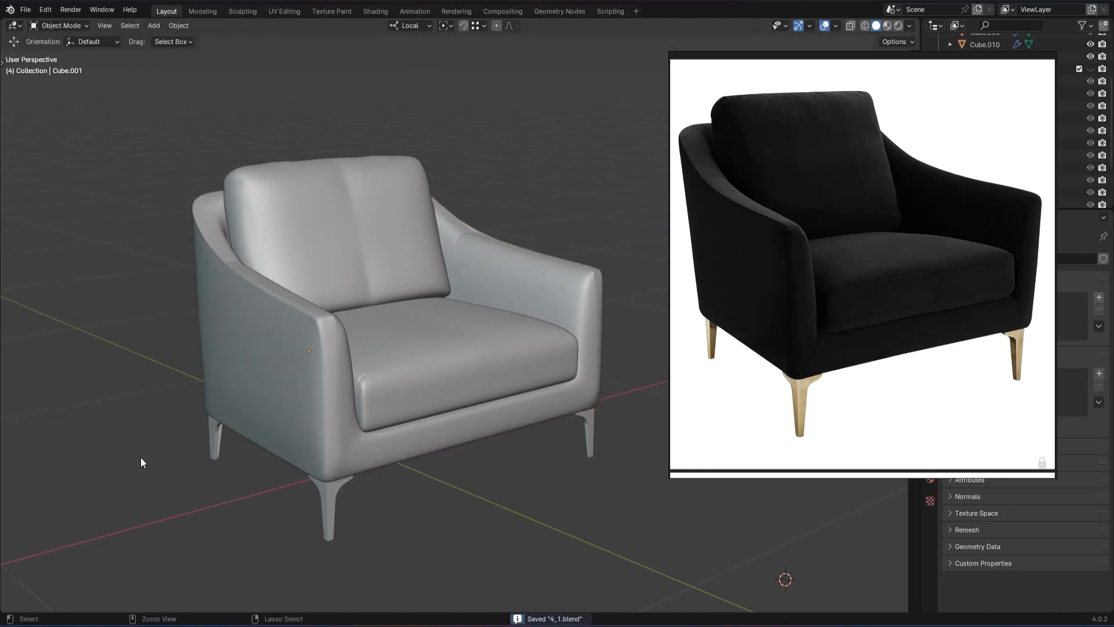
Examine the vertices along the armrests' top curve in wireframe and solid shading.
key("Tab")
scroll(414, 301, "up", 8)
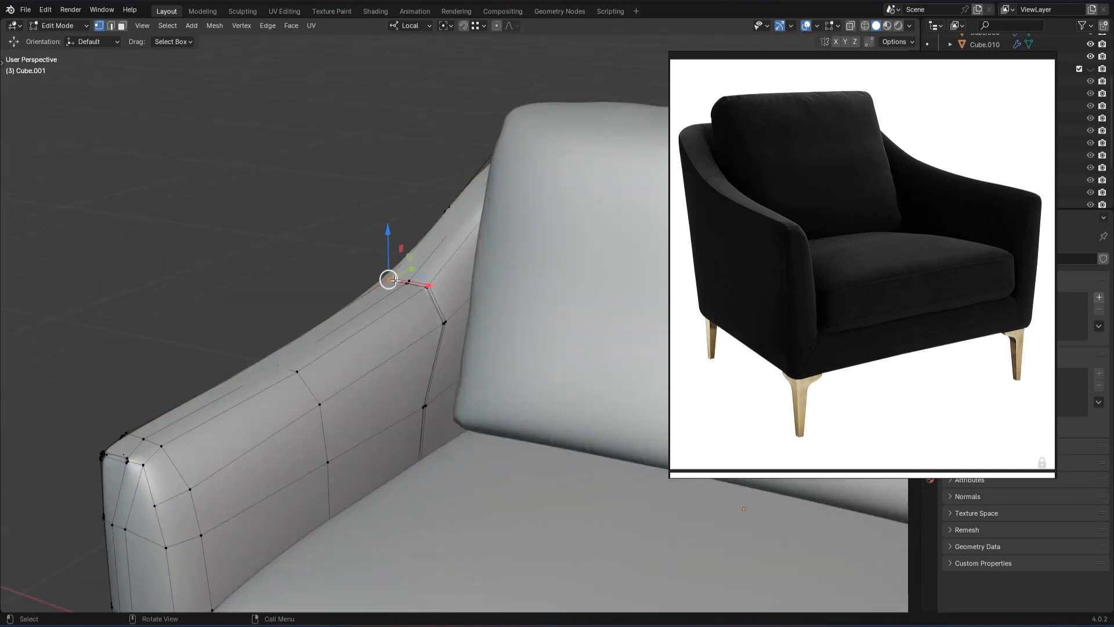
key("KP_Decimal")
left_click(373, 231)
key("shift+z")
middle_click_drag(348, 247, 442, 315)
scroll(498, 329, "down", 3)
key("shift+z")
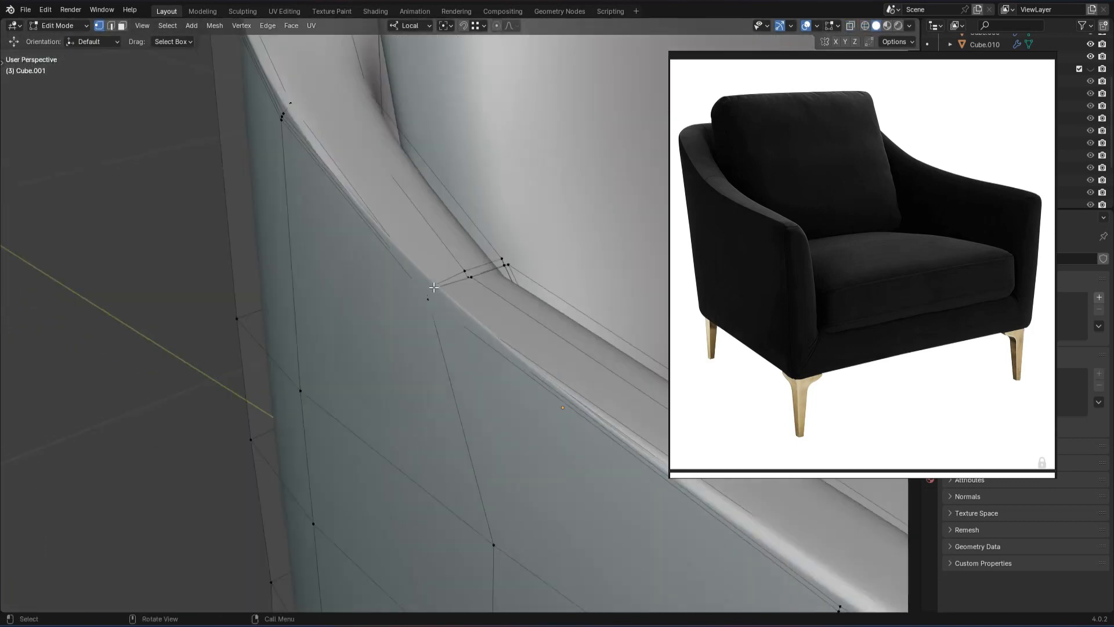
key("Tab")
scroll(500, 357, "down", 10)
scroll(436, 368, "up", 2)
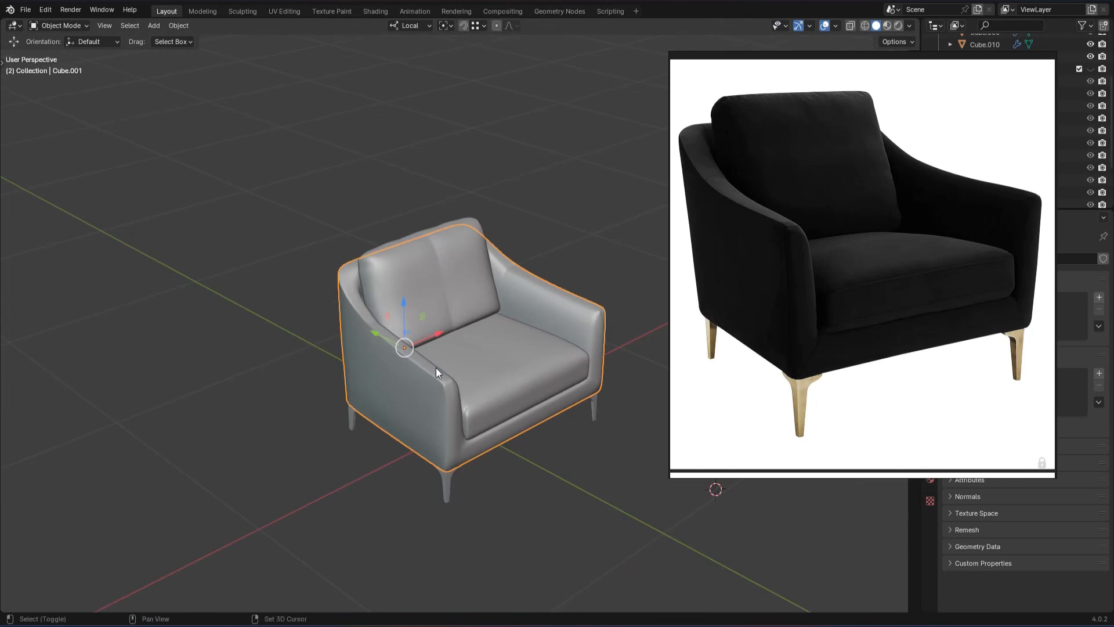
Isolate the chair frame and select all its faces with more than 4 vertices.
key("KP_Divide")
key("Tab")
scroll(361, 370, "up", 6)
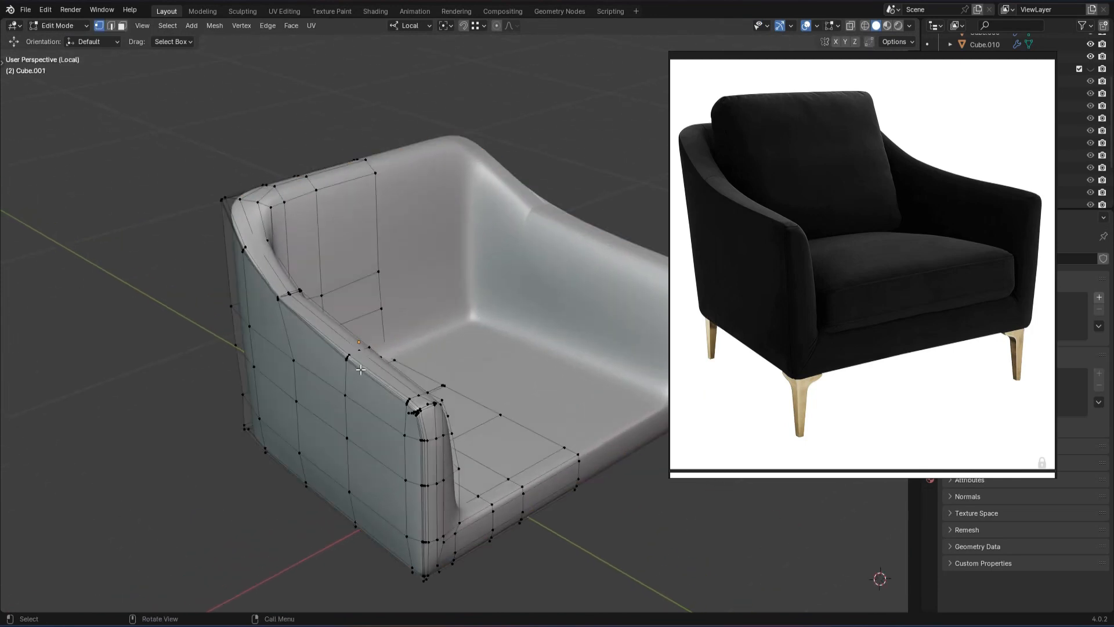
scroll(234, 166, "down", 5)
scroll(318, 198, "up", 2)
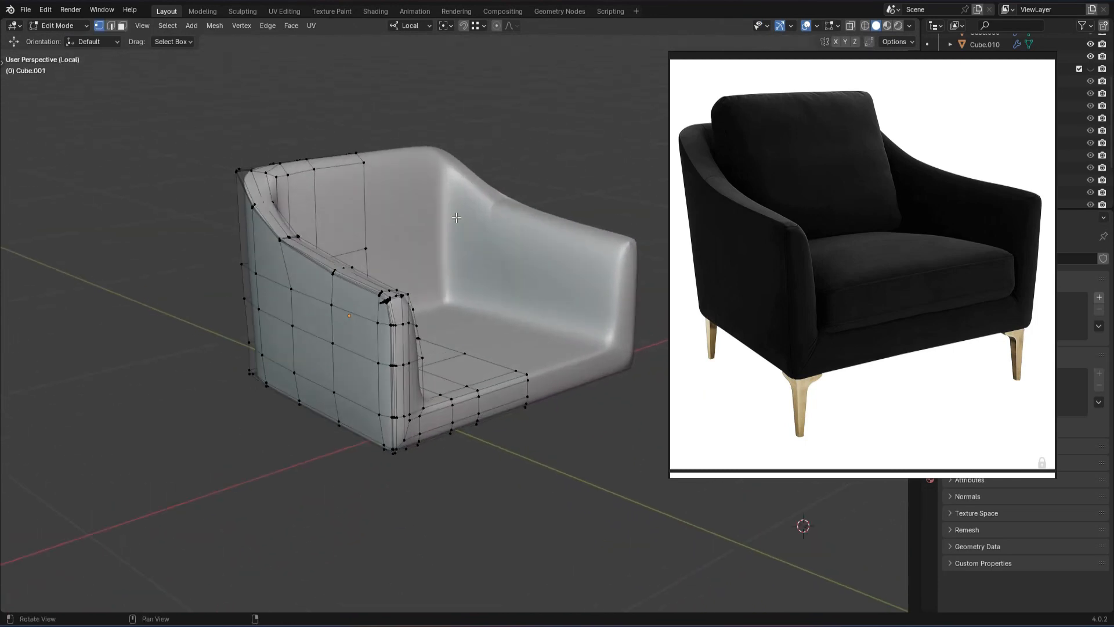
middle_click_drag(457, 217, 435, 194, "shift")
left_click(167, 26)
mouse_move(235, 184)
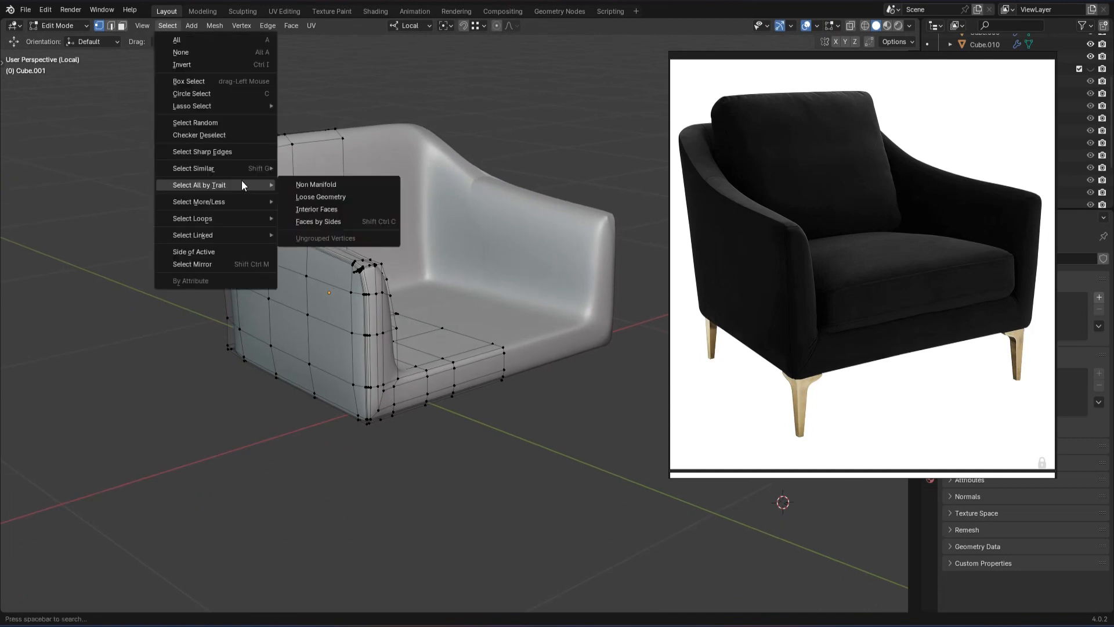
left_click(320, 221)
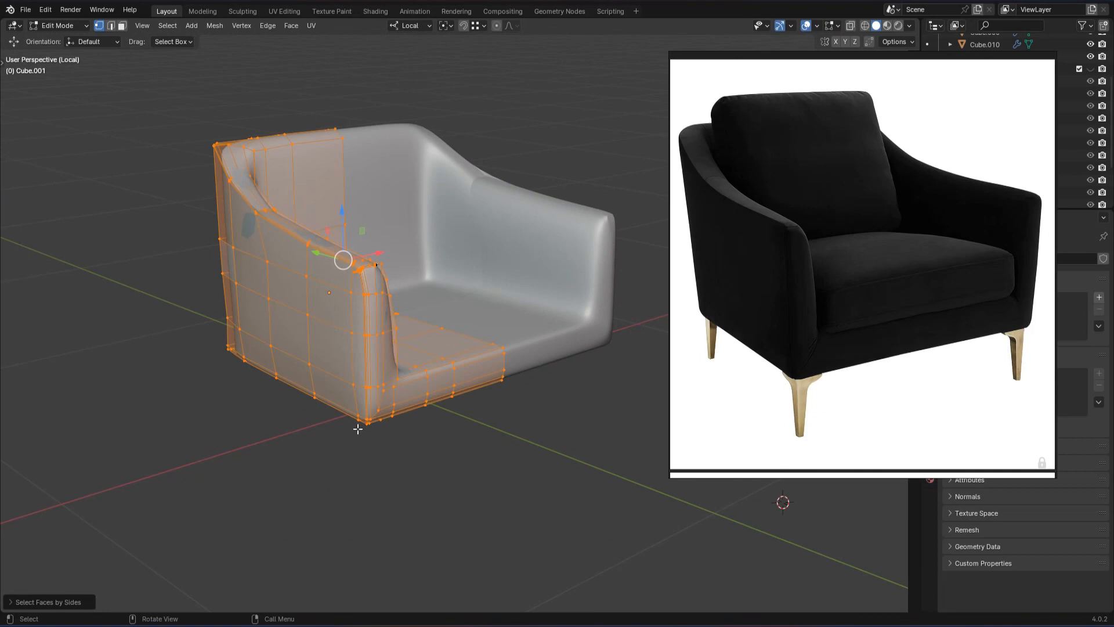
left_click(54, 602)
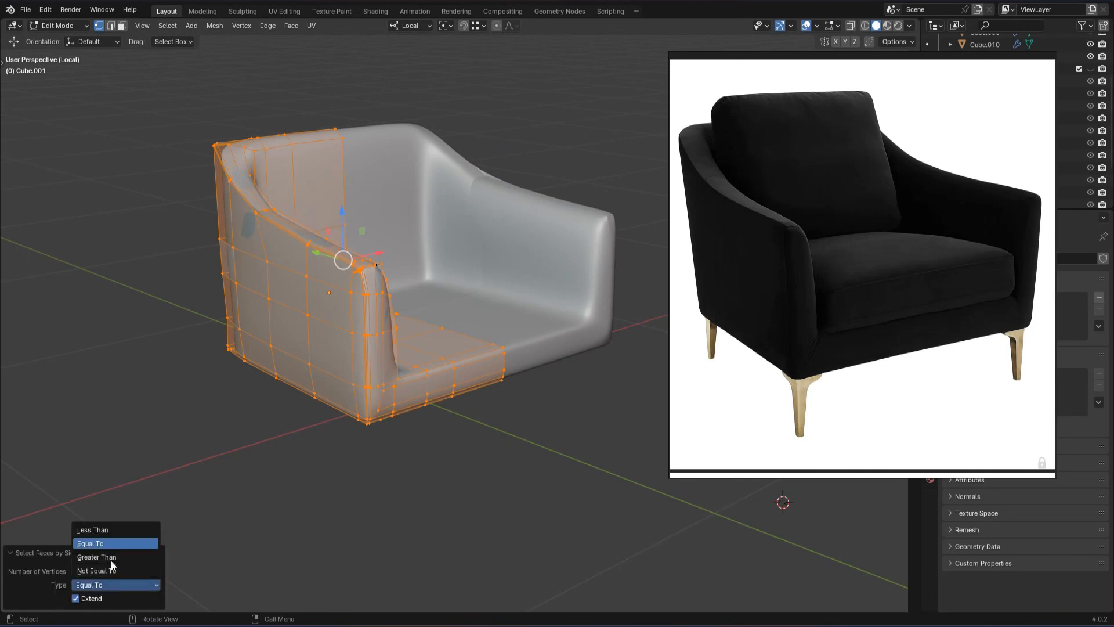
left_click(111, 557)
Examine the selected faces around the frame's lower front corner in wireframe and solid shading.
key("shift+z")
scroll(517, 323, "up", 2)
left_click_drag(517, 323, 422, 282, "alt")
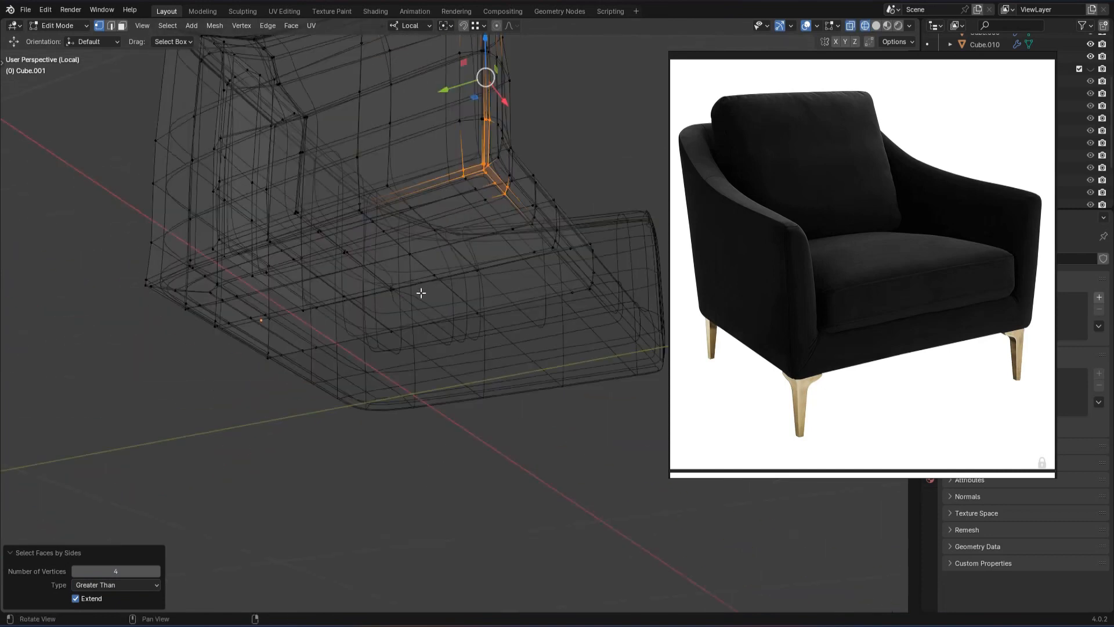
scroll(420, 284, "up", 2)
middle_click_drag(410, 296, 410, 423, "alt")
key("shift+z")
scroll(458, 294, "up", 1)
scroll(365, 274, "up", 1)
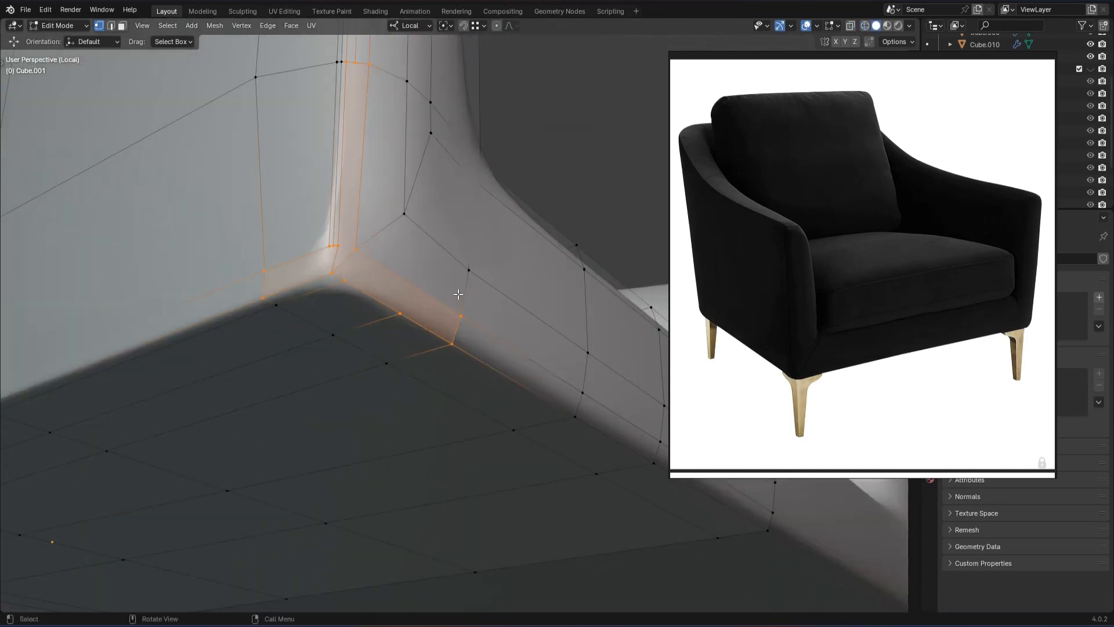
scroll(406, 450, "down", 3)
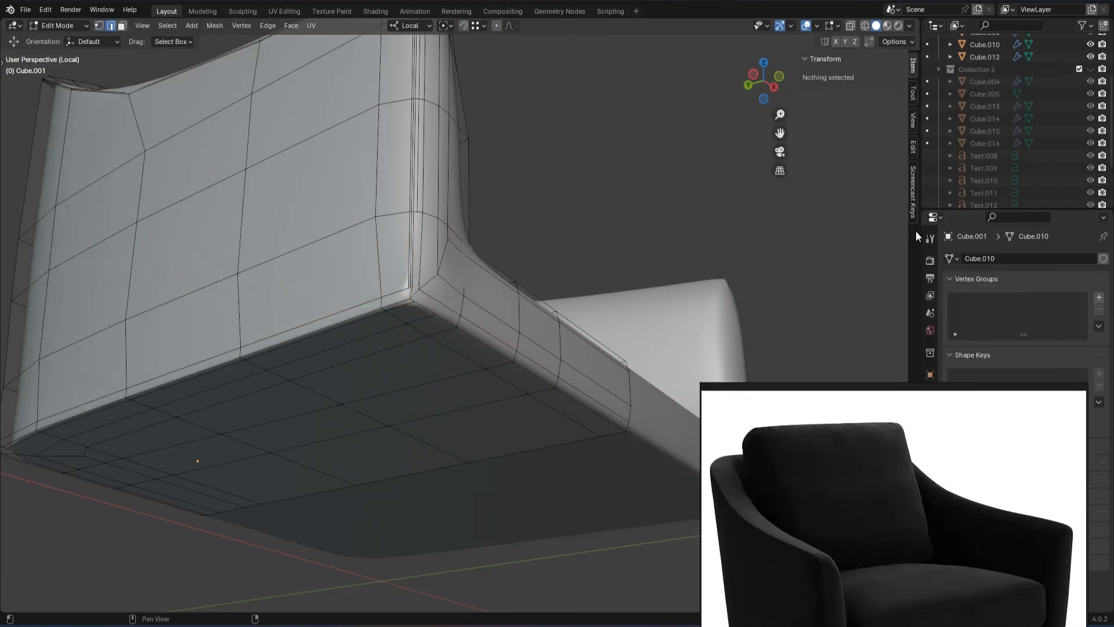
Reposition the reference image window and reselect the frame's faces with more than 4 vertices.
left_click_drag(845, 529, 859, 200)
scroll(545, 238, "down", 2)
mouse_move(545, 239)
middle_mouse_down()
mouse_move(560, 278)
mouse_move(548, 219)
middle_mouse_up()
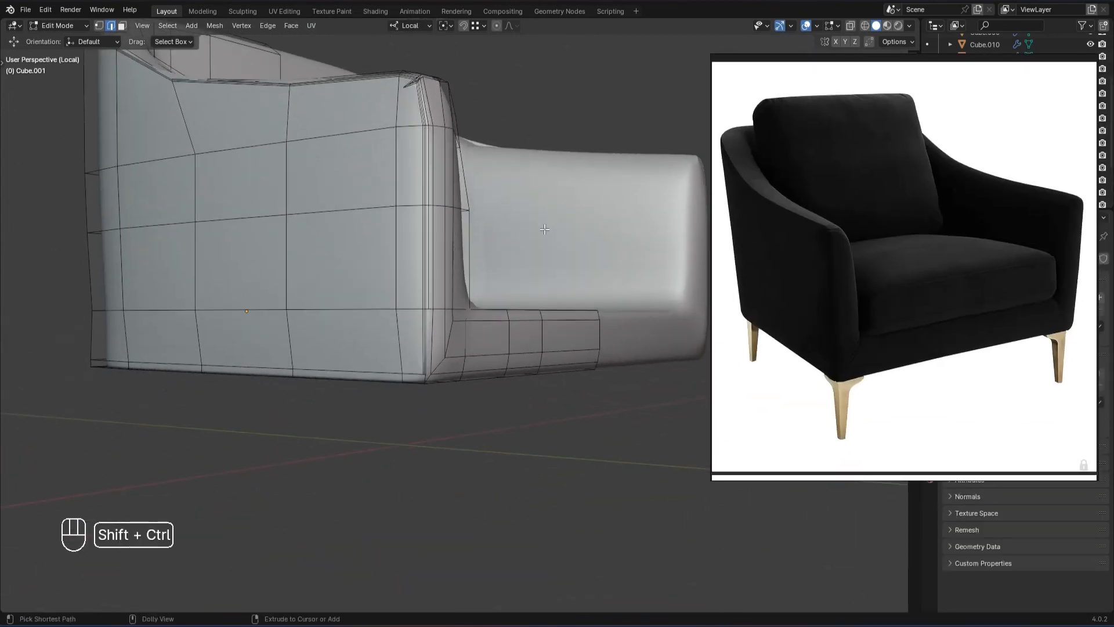
key("ctrl+shift+c")
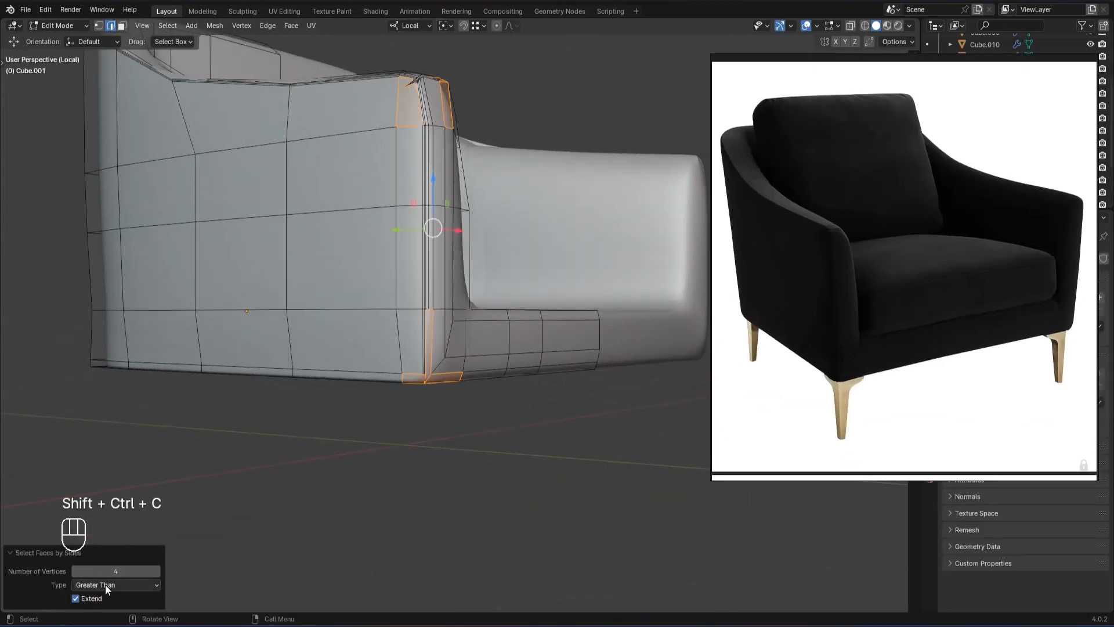
Connect vertices across the face with extra sides on the outer side of the armrest's front corner.
scroll(503, 412, "up", 1)
middle_click_drag(503, 413, 406, 348, "alt")
scroll(360, 249, "up", 3)
middle_click_drag(359, 249, 437, 290, "alt")
key("1")
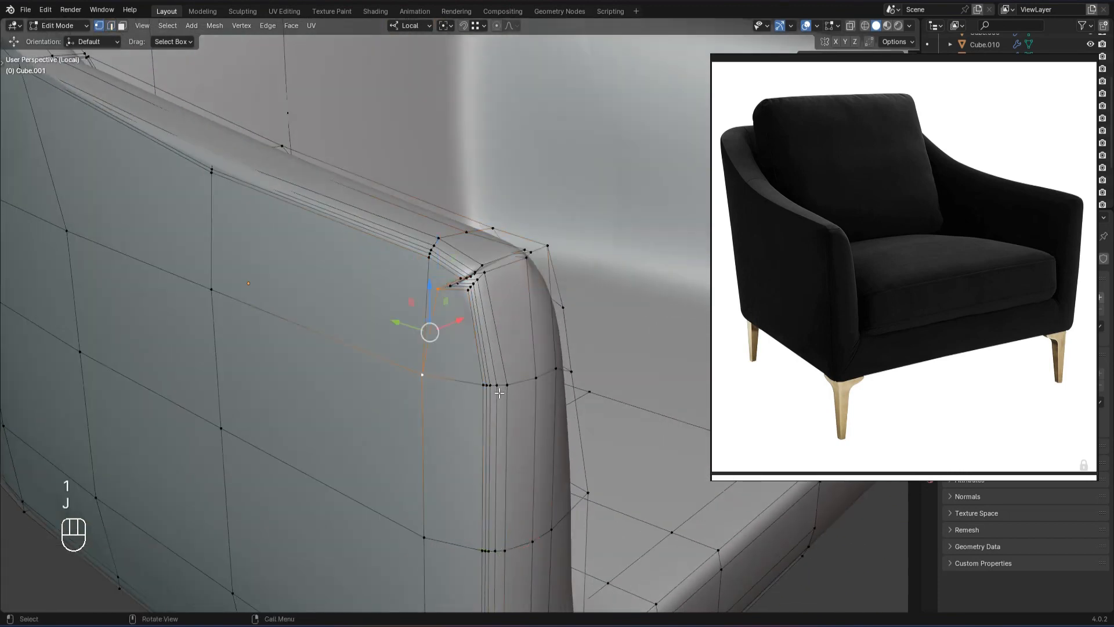
scroll(499, 393, "down", 5)
left_click(209, 343)
scroll(375, 385, "up", 3)
scroll(375, 386, "down", 4)
left_click(215, 473)
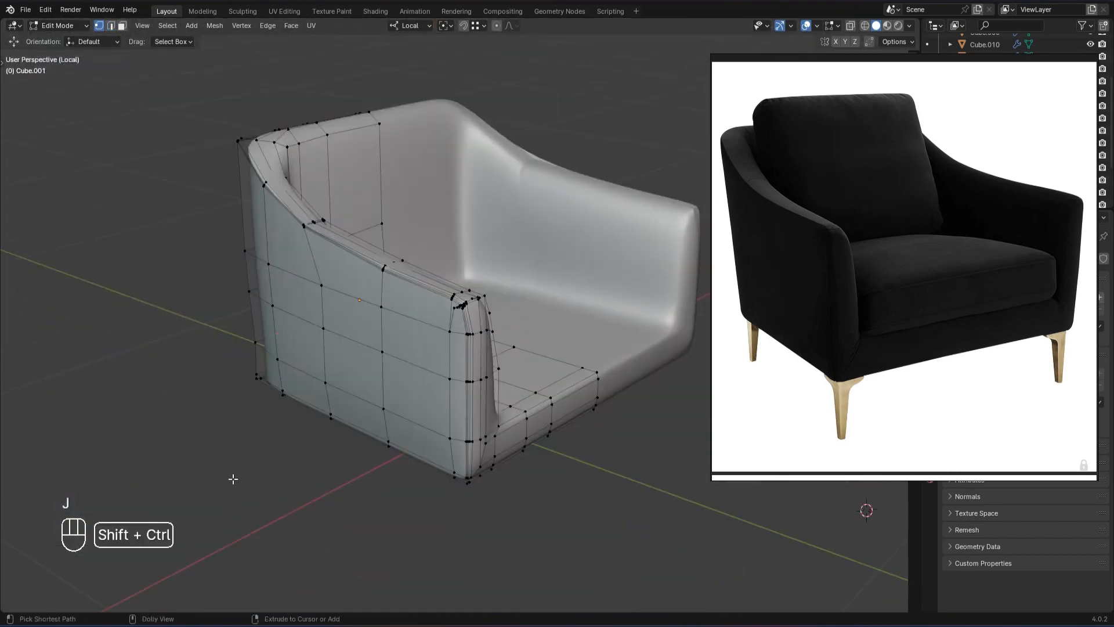
Reselect the faces with more than 4 vertices and merge two vertices at the armrest's upper inner front edge.
key("ctrl+shift+c")
middle_click_drag(458, 406, 407, 400, "alt")
scroll(406, 325, "up", 5)
middle_click_drag(510, 386, 348, 360, "alt")
left_click(282, 352)
left_click(348, 343, "shift")
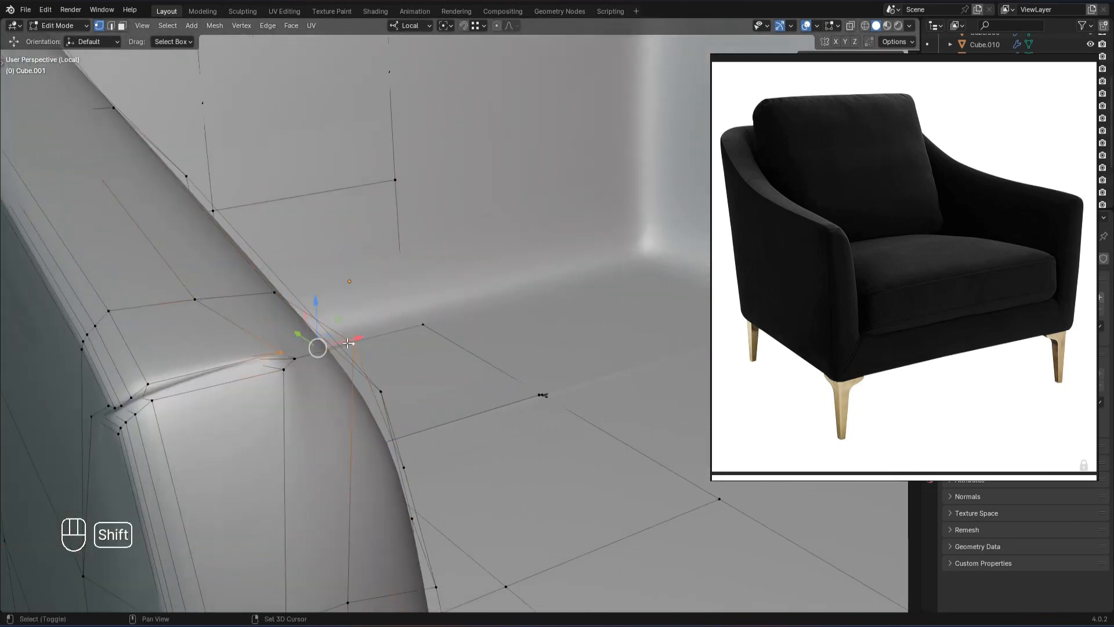
key("m")
left_click(382, 406)
Examine the shading of the armrest's front crease against a close-up of the reference photo.
key("Tab")
scroll(417, 404, "down", 6)
left_click_drag(418, 400, 290, 279, "alt")
scroll(204, 226, "up", 6)
left_click_drag(204, 228, 273, 284, "alt")
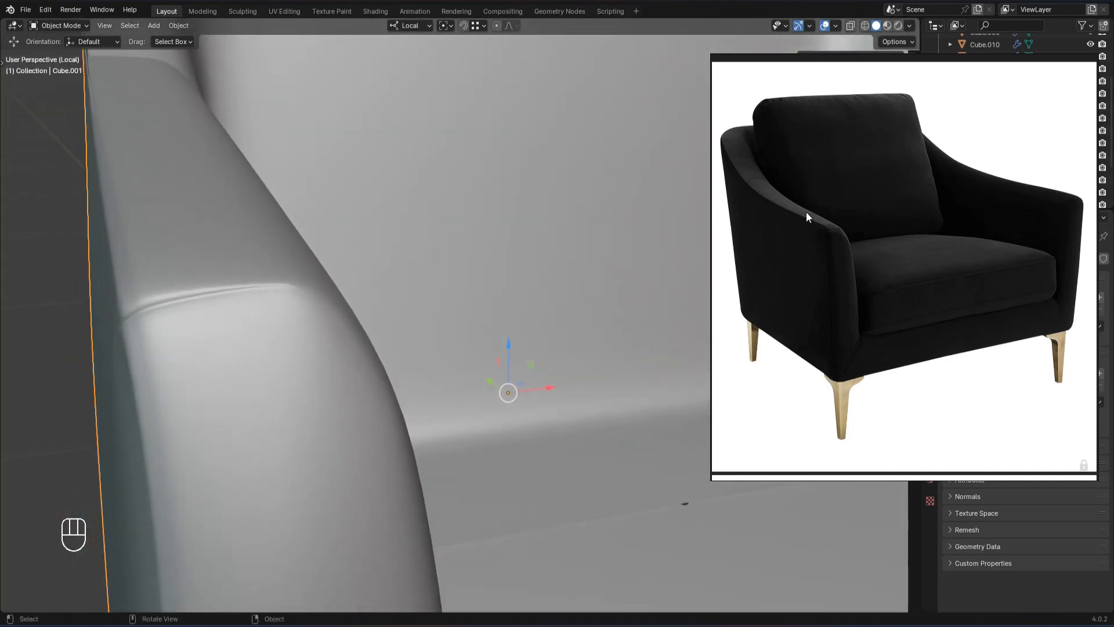
scroll(828, 204, "up", 5)
scroll(176, 290, "down", 6)
left_click_drag(175, 303, 413, 312, "alt")
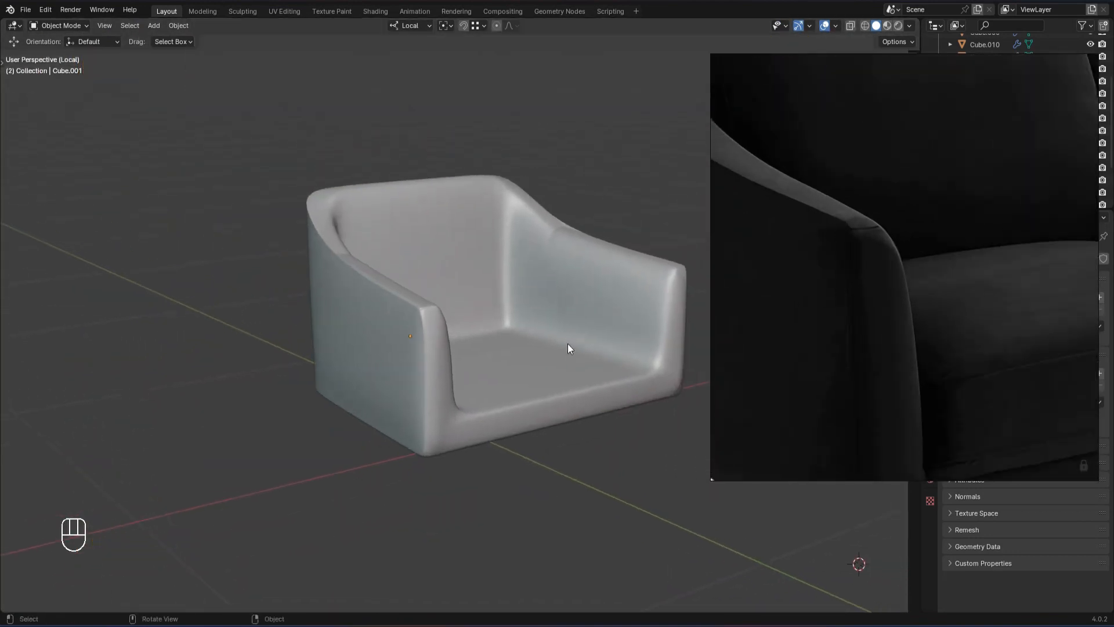
Select the remaining faces with more than 4 vertices and focus on them at the frame's lower front corner.
key("Tab")
key("shift+ctrl+c")
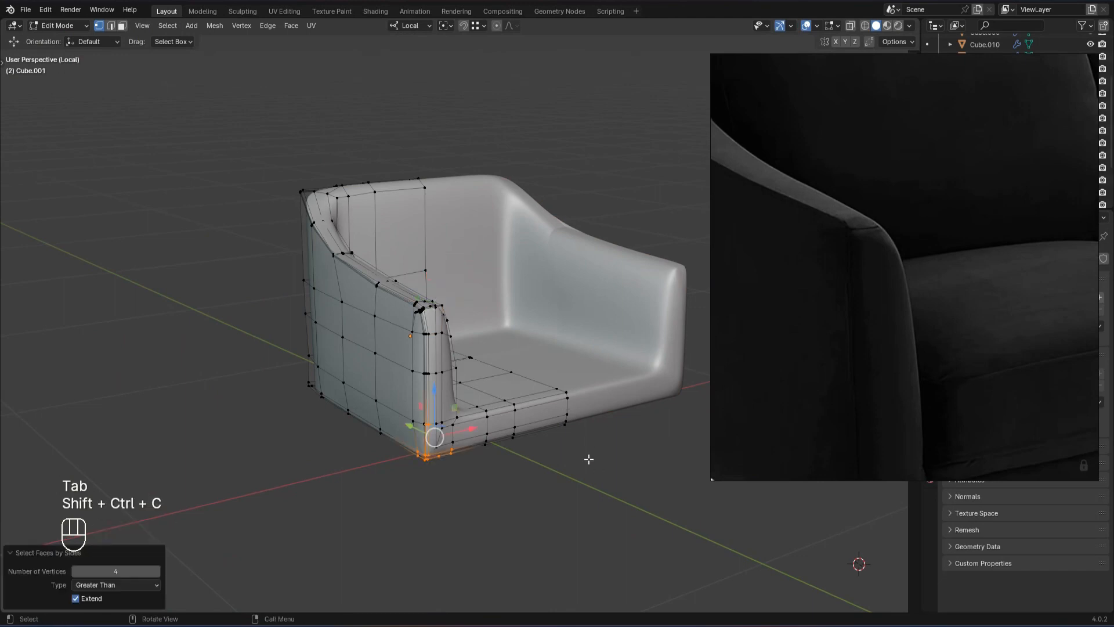
scroll(405, 457, "up", 3)
key("KP_Decimal")
scroll(522, 414, "down", 2)
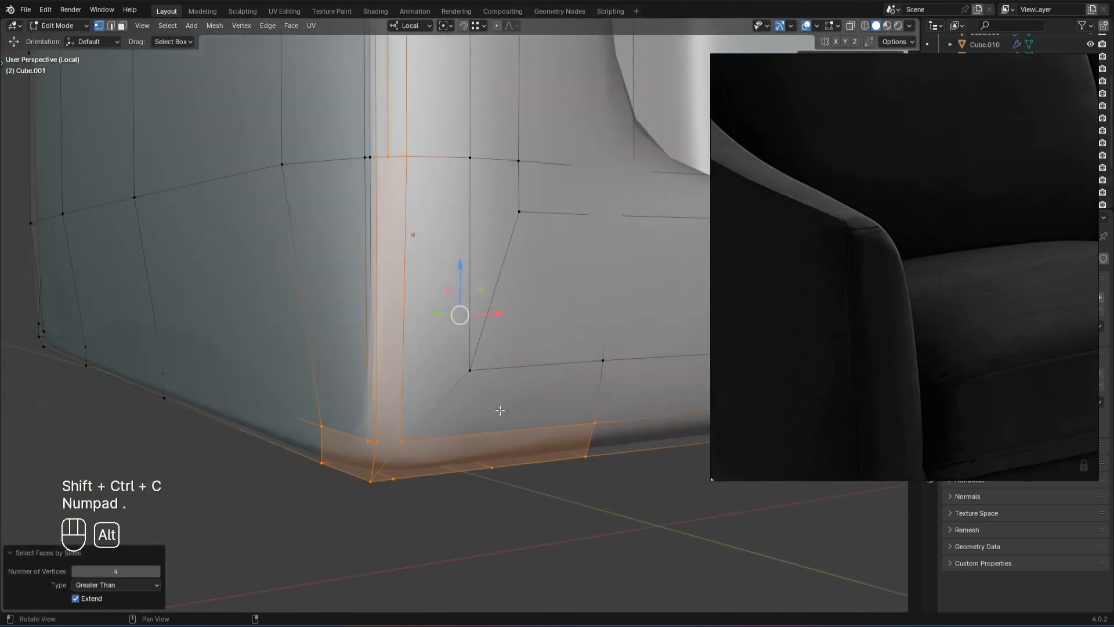
left_click_drag(500, 412, 503, 377, "alt")
Add a loop cut across the frame's underside near the front corner and edge-slide it with a factor of -0.234.
left_click(482, 569)
left_click_drag(460, 450, 505, 464, "alt")
scroll(464, 406, "down", 6)
left_click_drag(464, 406, 479, 251, "alt")
scroll(463, 325, "up", 6)
scroll(479, 251, "up", 2)
left_click(470, 240)
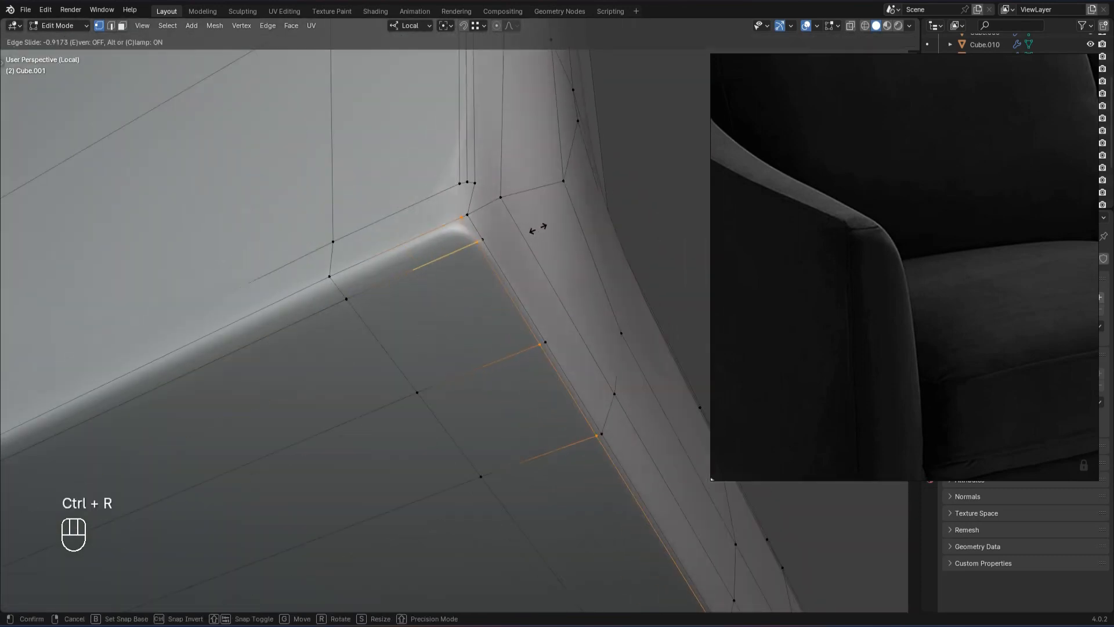
left_click(475, 251)
key("g")
key("g")
left_click(412, 265)
Add another loop cut across the frame's underside and slide it close to the front corner edge.
key("ctrl+r")
left_click(413, 264)
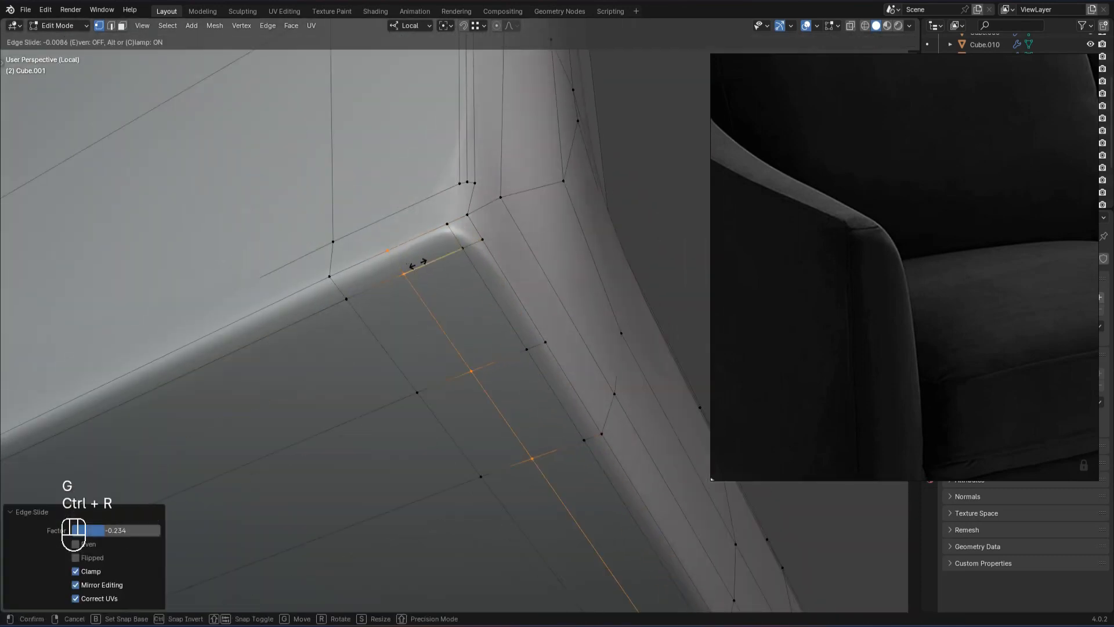
key("1")
left_click(453, 206)
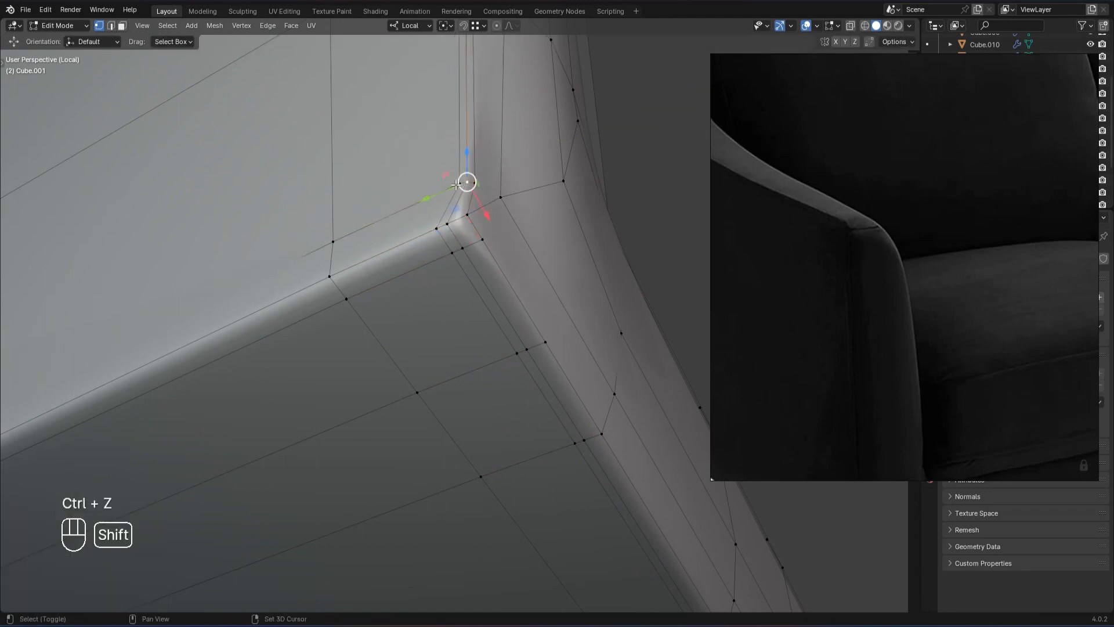
Examine the lower front corner's shading in Object Mode and its vertices in Edit Mode from several angles.
middle_click_drag(398, 204, 418, 325)
key("Tab")
scroll(423, 333, "down", 6)
scroll(430, 464, "up", 7)
scroll(430, 470, "down", 2)
left_click(376, 358)
scroll(376, 360, "down", 6)
middle_click_drag(377, 372, 453, 395, "alt")
left_click(433, 364)
key("Tab")
key("Tab")
scroll(457, 389, "down", 8)
left_click(433, 474)
scroll(377, 395, "up", 5)
key("Tab")
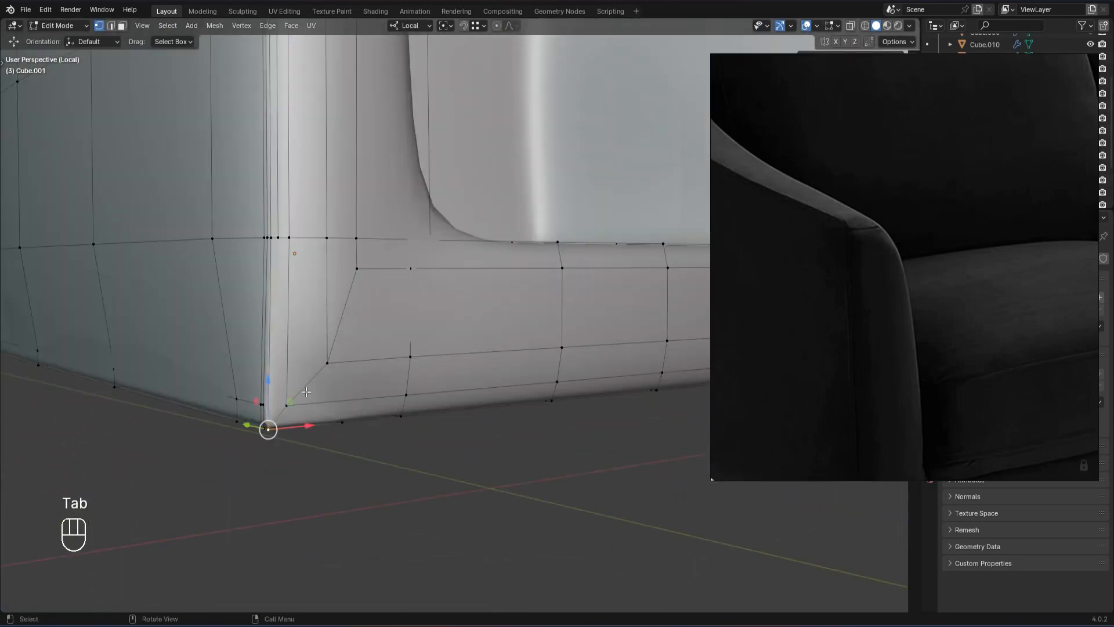
Compare the frame's lower front corner with a close-up of the reference photo above the wooden leg.
middle_click_drag(306, 392, 236, 325)
scroll(388, 298, "down", 5)
middle_click_drag(388, 298, 372, 409)
key("Tab")
scroll(890, 405, "down", 3)
middle_click_drag(890, 406, 954, 296)
scroll(954, 296, "up", 5)
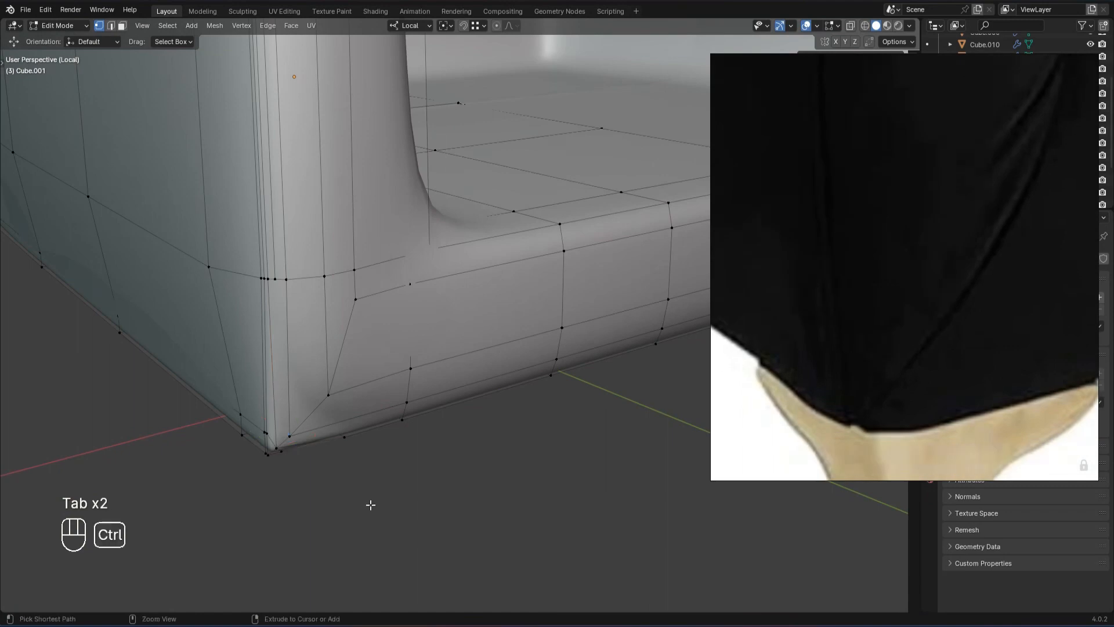
Undo the last four edits at the frame's lower front corner.
key("ctrl+z")
key("ctrl+z")
key("ctrl+z")
key("ctrl+z")
left_click_drag(373, 444, 384, 366, "alt")
left_click(500, 425)
Inspect the lower front corner from the front and from beneath, switching between smoothed shading and mesh edges.
left_click_drag(487, 373, 532, 482, "alt")
scroll(474, 438, "down", 2)
key("Tab")
key("Tab")
key("Tab")
scroll(474, 437, "down", 3)
key("Tab")
scroll(441, 441, "up", 4)
left_click_drag(406, 441, 370, 404, "alt")
left_click(357, 398)
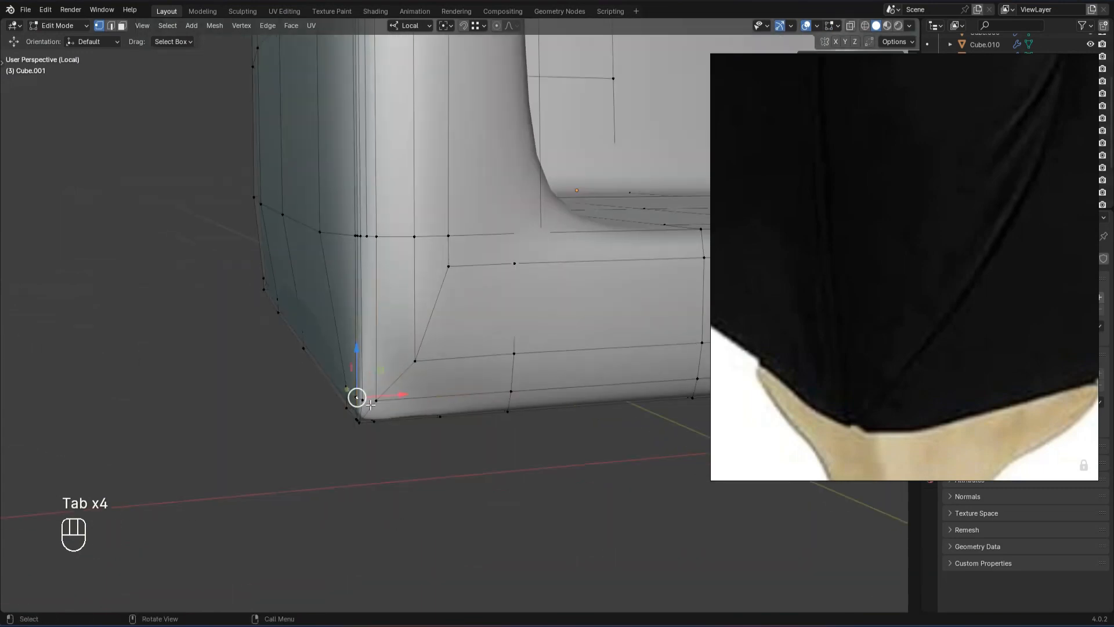
key("Tab")
left_click_drag(462, 492, 461, 420, "alt")
scroll(476, 435, "up", 2)
left_click(466, 387)
left_click_drag(519, 335, 505, 389, "alt")
scroll(433, 347, "down", 2)
Dissolve the horizontal edge loop just above the bottom edge on the frame's outer side.
key("2")
double_click(432, 349)
scroll(432, 348, "down", 3)
scroll(549, 341, "up", 2)
left_click(545, 423)
scroll(572, 346, "up", 1)
left_click(450, 323)
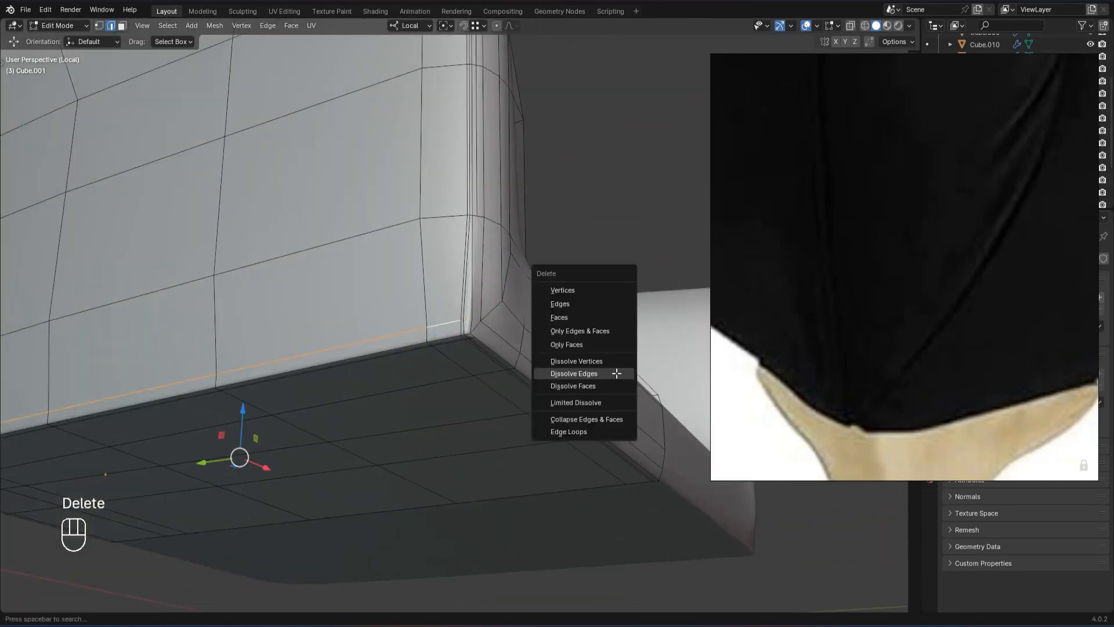
left_click(616, 373)
key("Tab")
scroll(591, 395, "down", 4)
left_click_drag(586, 400, 527, 454, "alt")
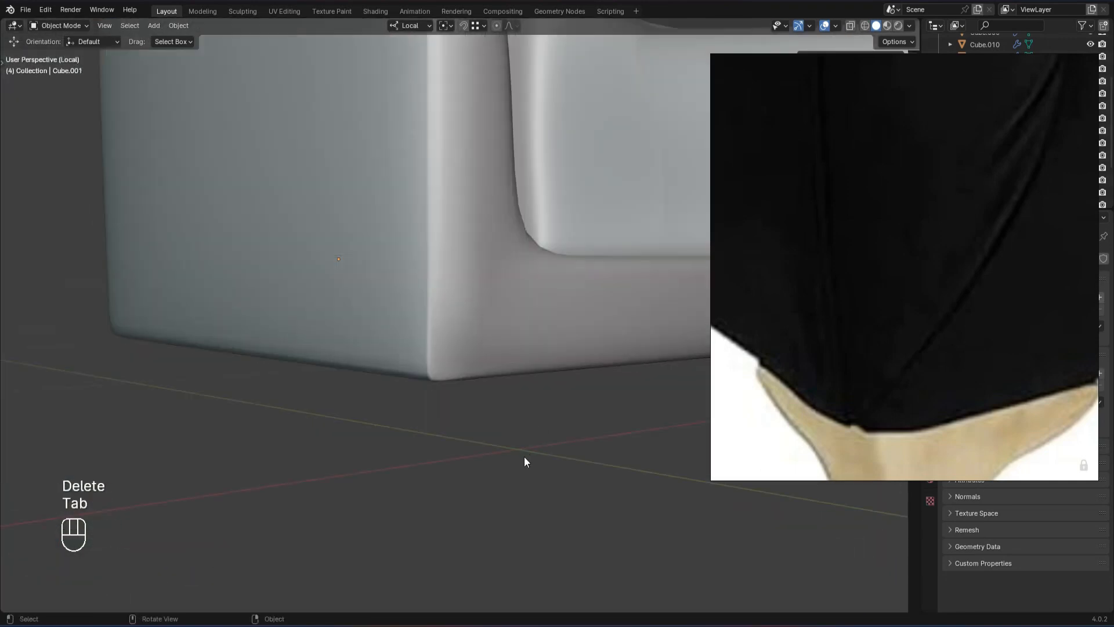
Try to dissolve the support edge loop beside the frame's bottom outer edge.
left_click_drag(540, 319, 508, 305, "alt")
scroll(503, 319, "up", 4)
left_click_drag(497, 372, 487, 312, "alt")
key("Tab")
key("1")
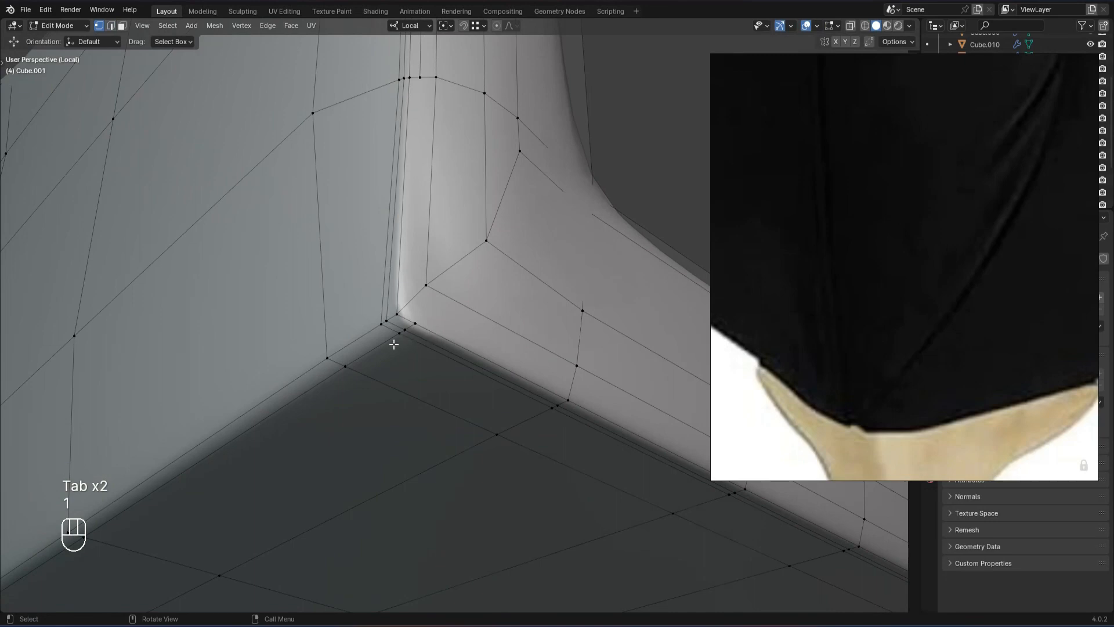
scroll(383, 347, "down", 5)
left_click(610, 371)
left_click_drag(590, 371, 488, 360, "alt")
key("ctrl+z")
scroll(499, 373, "up", 5)
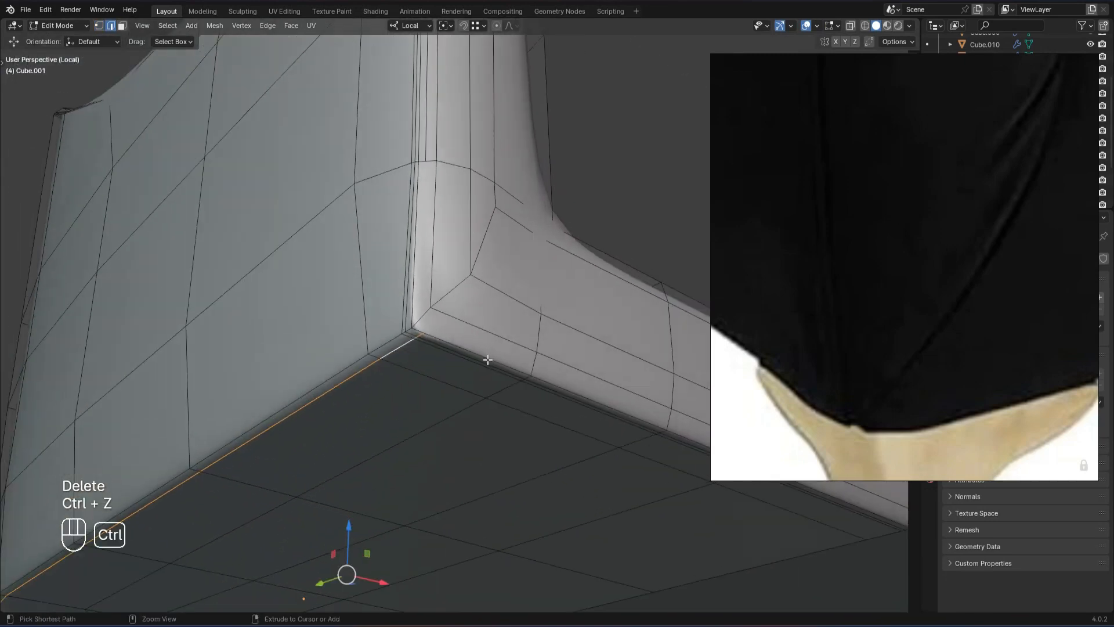
Dissolve the tight support edges along the frame's bottom and select the remaining loop running through the front corner.
left_click(559, 363)
key("2")
left_click_drag(558, 364, 513, 340, "alt")
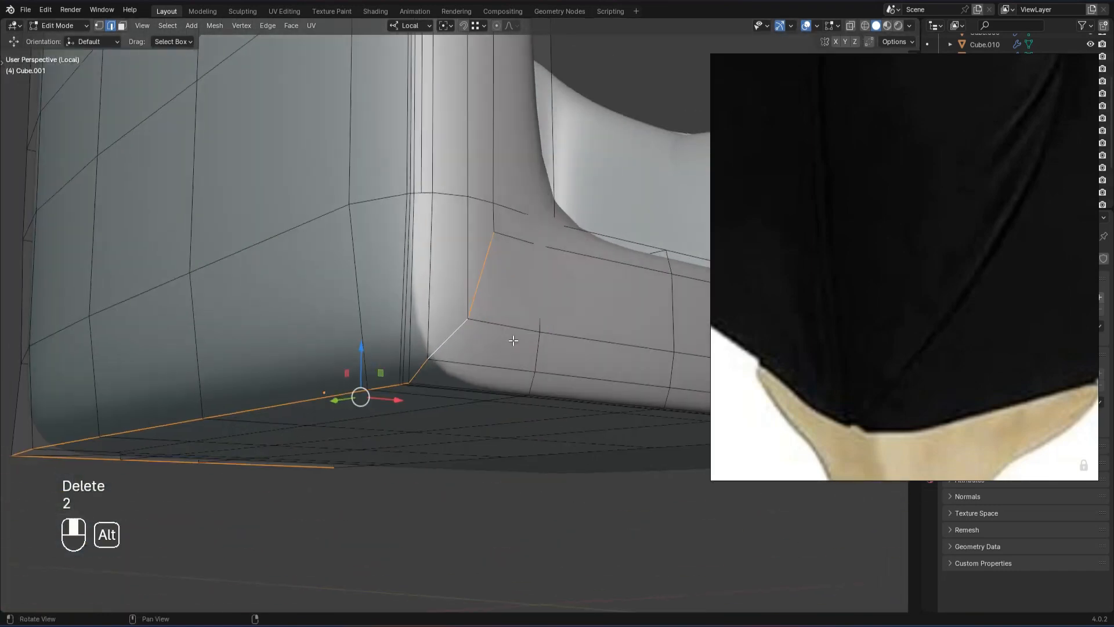
left_click(558, 347)
key("Tab")
left_click_drag(558, 347, 510, 427, "alt")
key("Tab")
Bevel the edge loop along the frame's bottom outer edge and front corner.
middle_click_drag(518, 421, 465, 353)
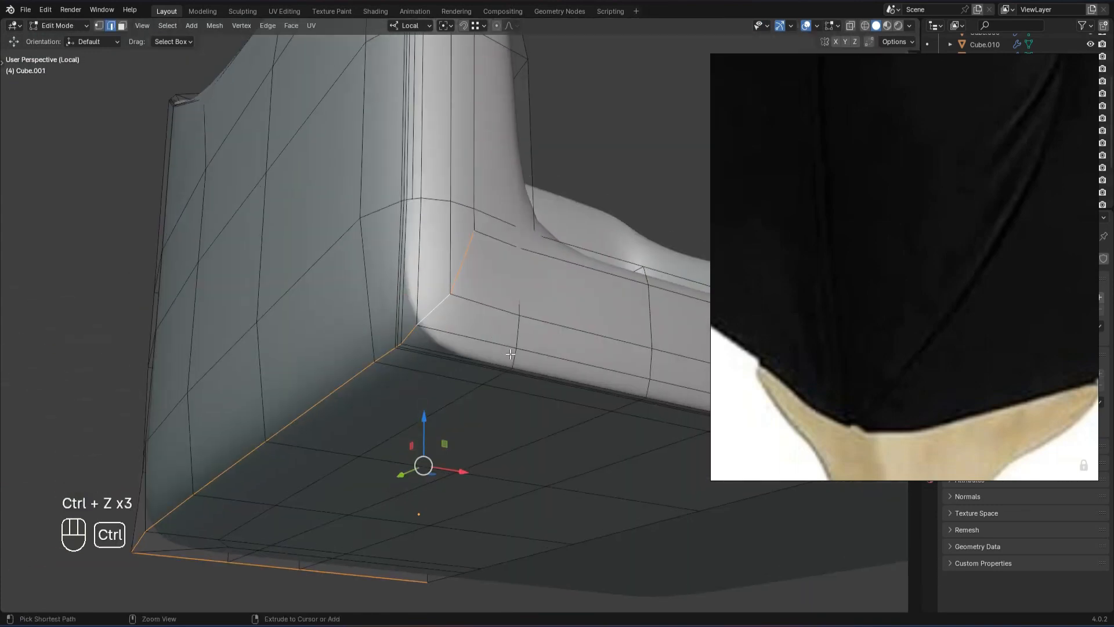
left_click(552, 372)
key("Tab")
middle_click_drag(552, 372, 492, 472)
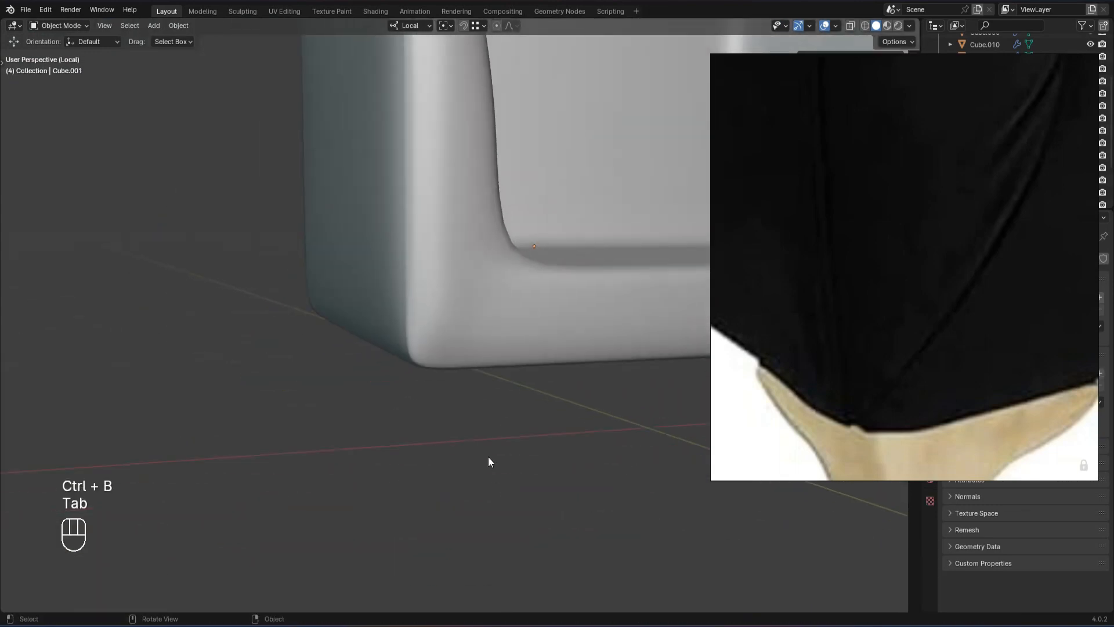
key("Tab")
key("1")
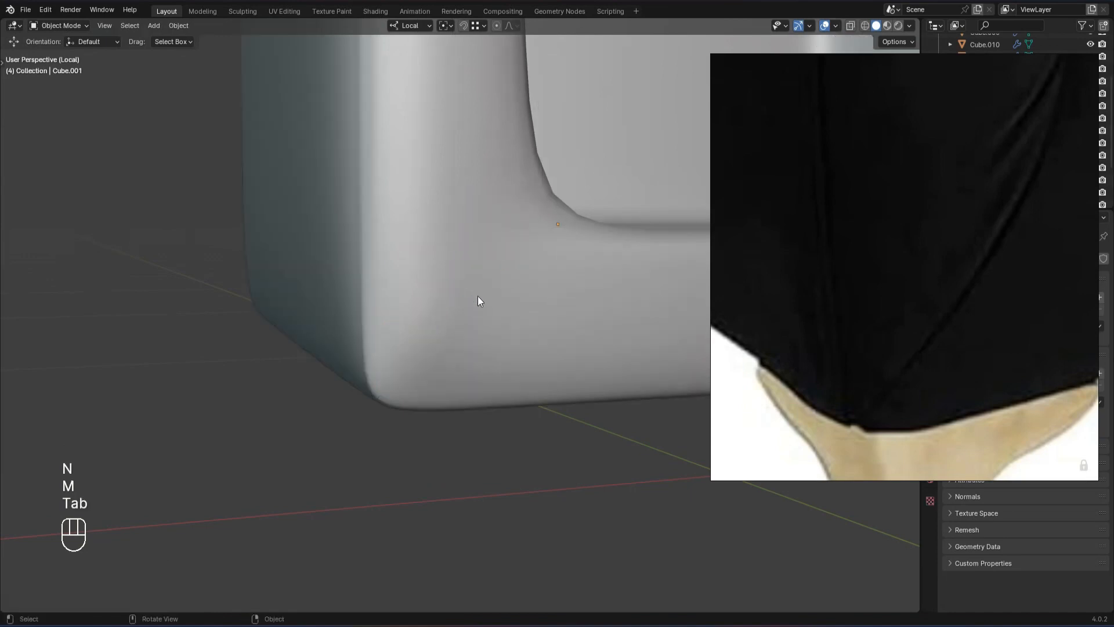
Inspect the rounded lower corner in Object Mode with the wireframe overlay shown and hidden.
key("Tab")
scroll(491, 335, "down", 2)
left_click_drag(491, 335, 505, 413, "alt")
key("apostrophe")
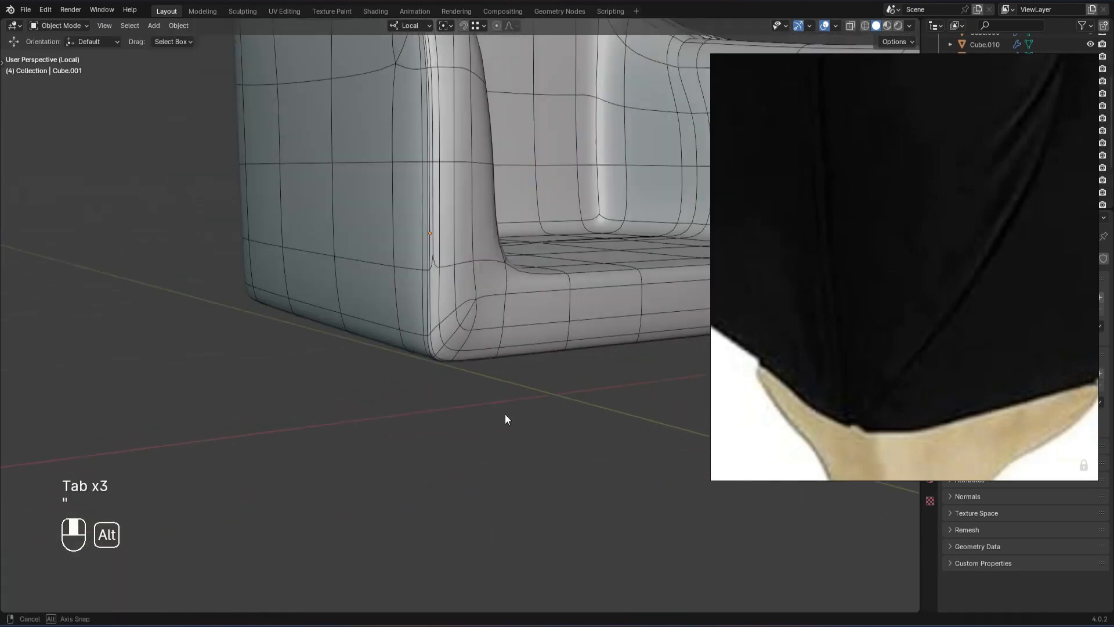
scroll(472, 310, "up", 1)
left_click(472, 310)
key("apostrophe")
Dissolve the extra vertical edge loop beside the armrest's front outer crease.
key("Tab")
key("1")
key("2")
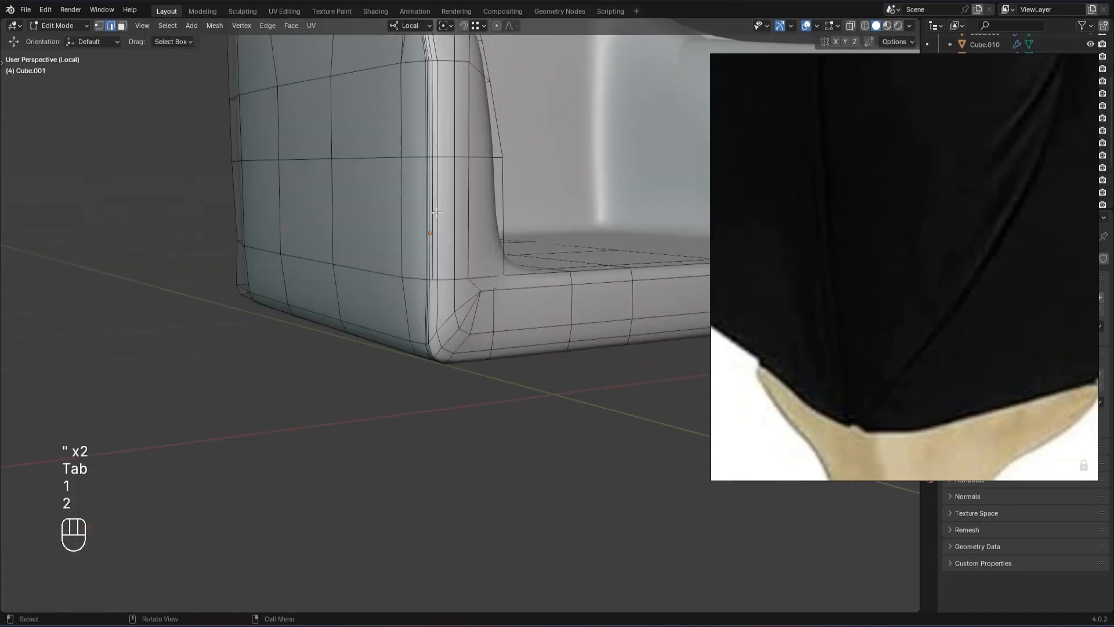
middle_click_drag(442, 203, 521, 260)
key("End")
key("Delete")
left_click(521, 259)
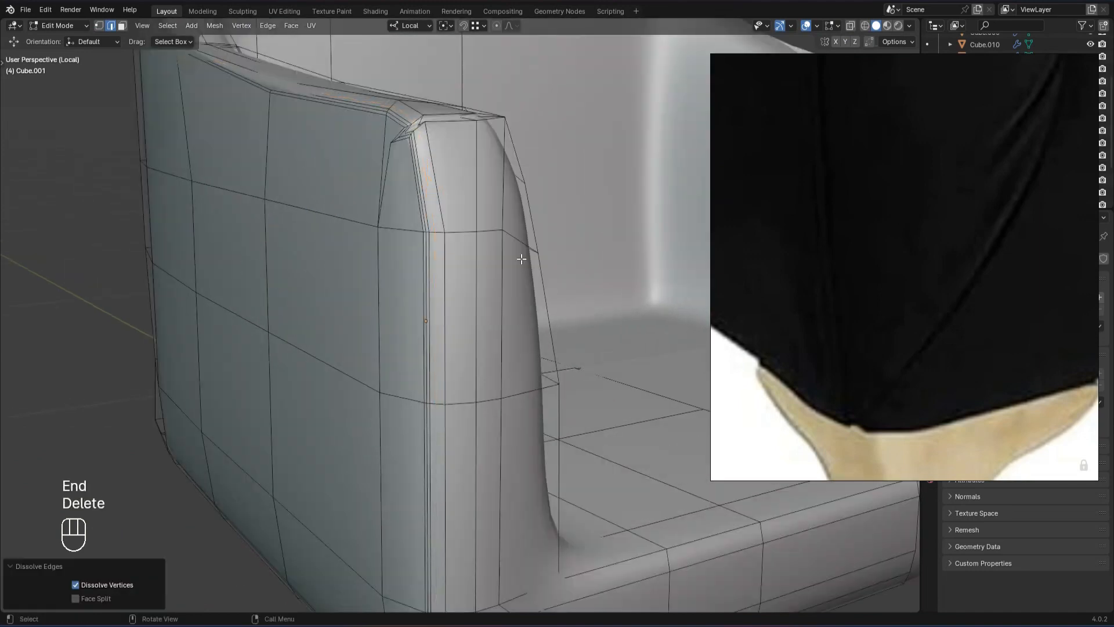
key("Tab")
key("Tab")
Select the vertices at the bend where the armrest rises into the backrest and focus the view on them.
scroll(626, 532, "down", 3)
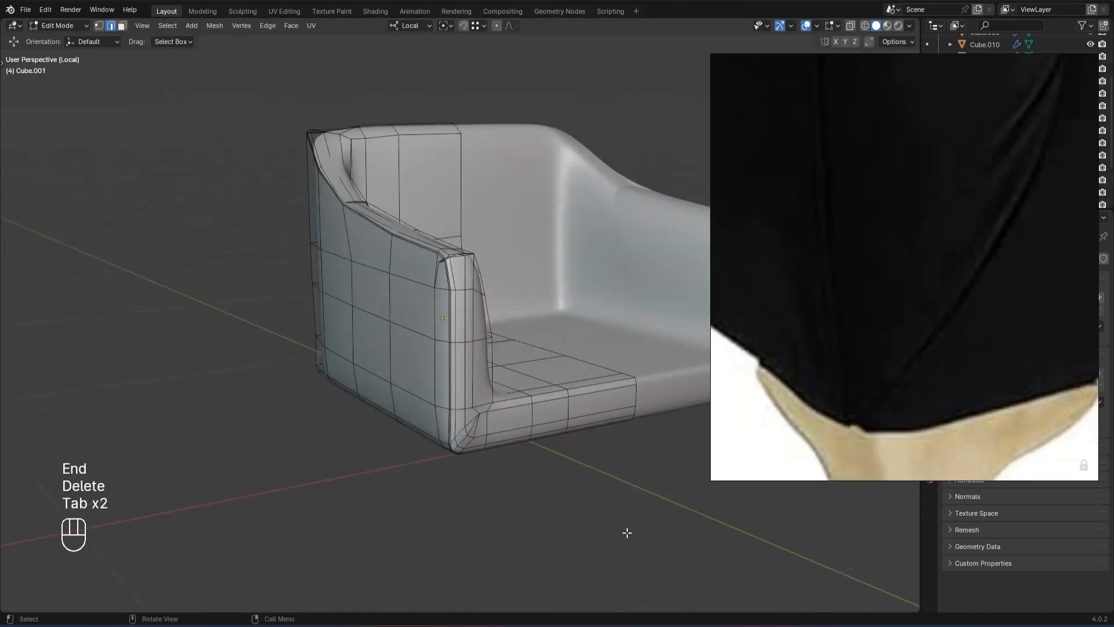
scroll(626, 533, "up", 1)
key("ctrl+shift+c")
key("z")
mouse_move(594, 492)
middle_mouse_down()
mouse_move(418, 361)
mouse_move(381, 402)
mouse_move(118, 553)
middle_mouse_up()
key("z")
key("Tab")
middle_click_drag(474, 484, 291, 284)
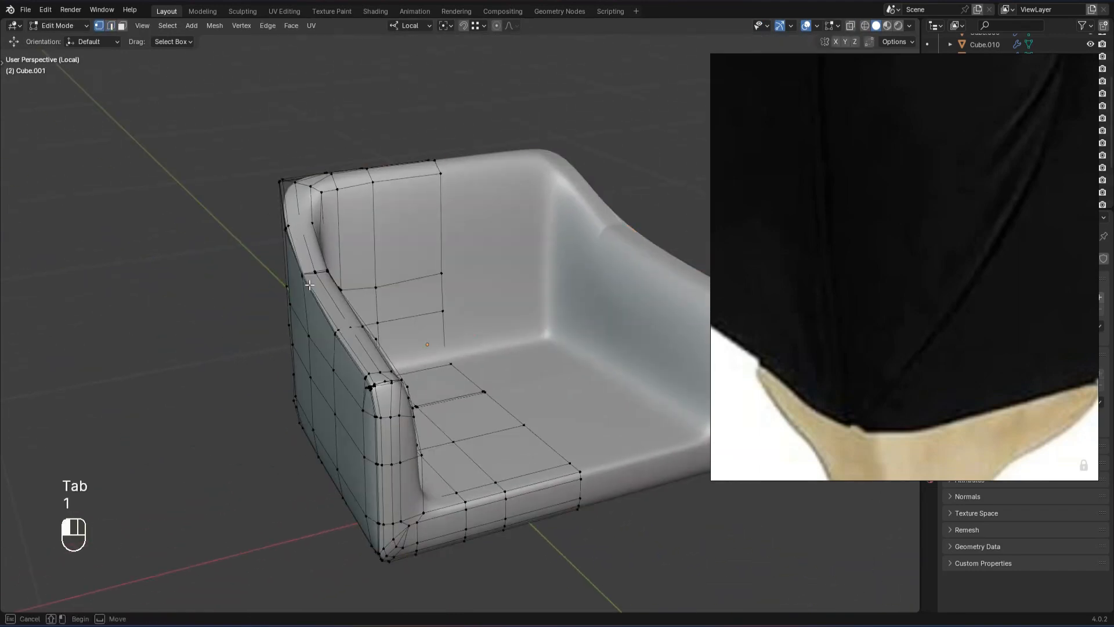
key("KP_Decimal")
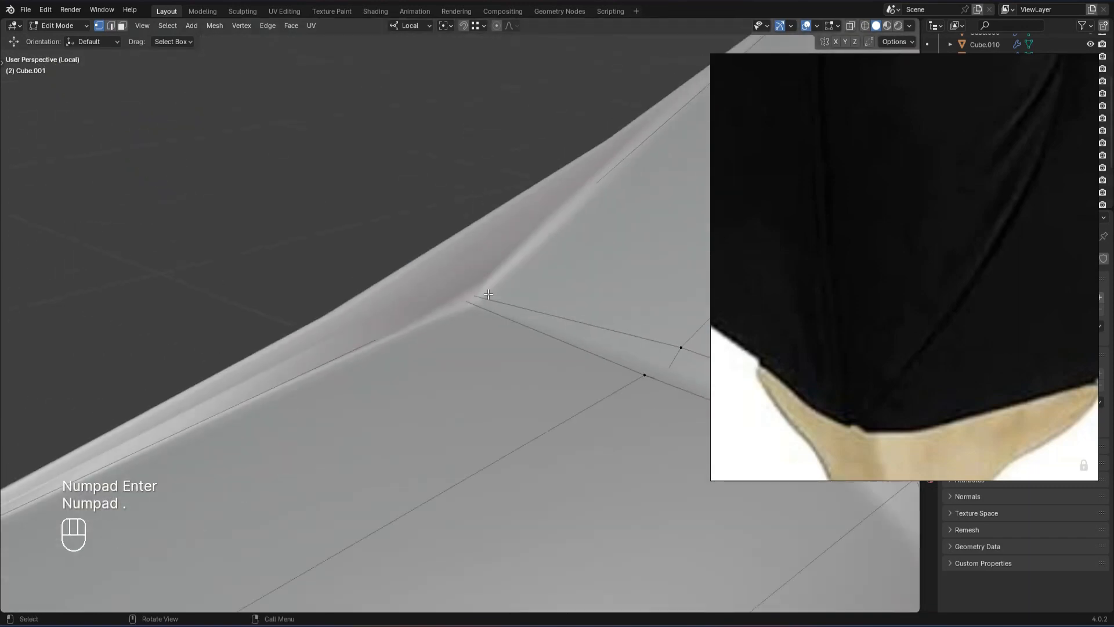
Try to adjust the vertices at the armrest bend using the wireframe view.
key("z")
left_click_drag(455, 283, 488, 313)
mouse_move(489, 314)
middle_mouse_down()
mouse_move(490, 271)
mouse_move(539, 253)
mouse_move(508, 290)
middle_mouse_up()
key("ctrl+z")
key("z")
left_click_drag(505, 298, 511, 298)
left_click_drag(469, 257, 482, 229)
key("ctrl+z")
key("ctrl+z")
Set the subdivision level to 0 and select the closely spaced vertices at the armrest bend in wireframe.
key("Tab")
key("ctrl+0")
key("Tab")
mouse_move(493, 239)
middle_mouse_down("alt")
mouse_move(427, 271)
mouse_move(456, 395)
mouse_move(493, 273)
middle_mouse_up("alt")
key("z")
left_click_drag(441, 212, 443, 232)
key("z")
middle_click_drag(443, 232, 482, 250, "alt")
key("z")
left_click(465, 244, "shift")
left_click(484, 333)
key("z")
Set the subdivision level to 2 and examine the armrest bend in wireframe.
mouse_move(537, 279)
left_mouse_down("alt")
mouse_move(502, 302)
mouse_move(501, 329)
left_mouse_up("alt")
key("Tab")
key("ctrl+2")
key("Tab")
key("z")
key("Tab")
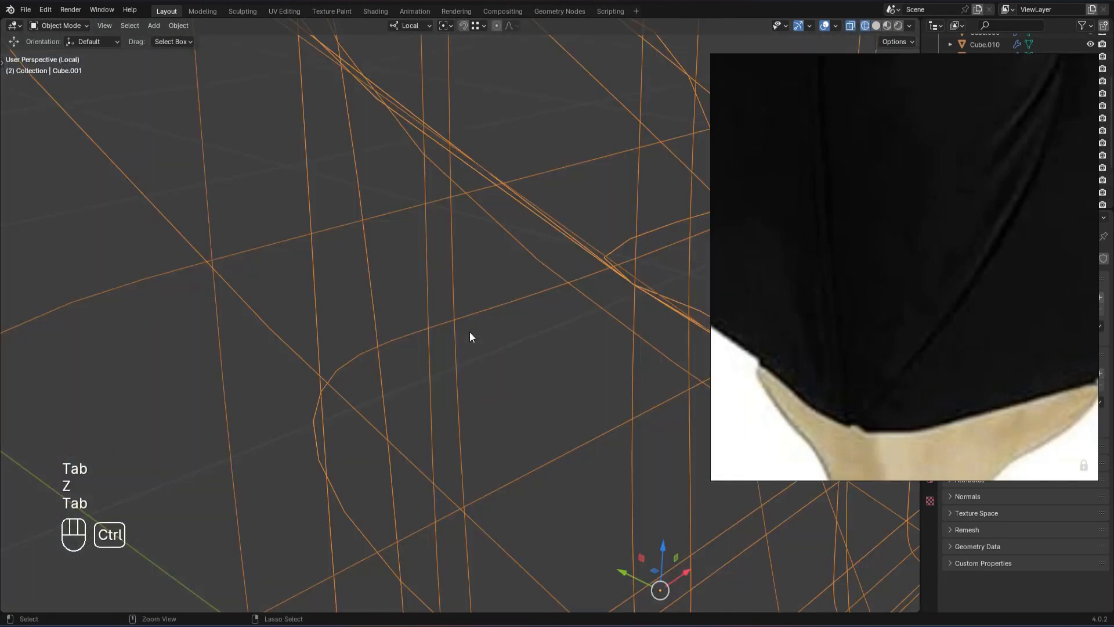
Return the subdivision level to 0 and pick the remaining vertices around the armrest bend.
key("ctrl+0")
key("Tab")
left_click(437, 252)
key("z")
mouse_move(505, 261)
left_mouse_down("alt")
mouse_move(455, 265)
mouse_move(522, 266)
left_mouse_up("alt")
left_click(457, 267, "shift")
scroll(521, 271, "down", 4)
scroll(520, 272, "down", 6)
left_click(202, 278)
Check the armrest bend's shading with the subdivision level set to 2.
key("ctrl+shift+c")
left_click_drag(371, 291, 488, 296, "alt")
key("z")
key("z")
key("Tab")
key("ctrl+2")
middle_click_drag(488, 296, 509, 306)
Set the subdivision level to 0 and try deleting an edge at the armrest bend.
key("ctrl+0")
key("Tab")
scroll(522, 308, "up", 3)
key("shift+z")
left_click(439, 273, "shift")
key("z")
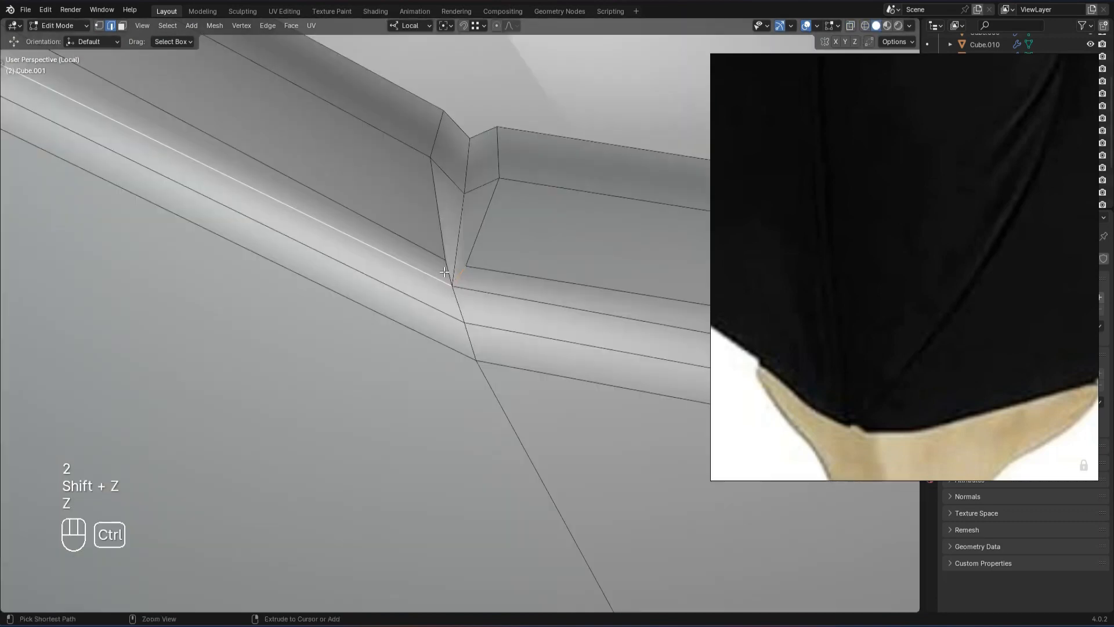
key("Delete")
left_click(502, 294)
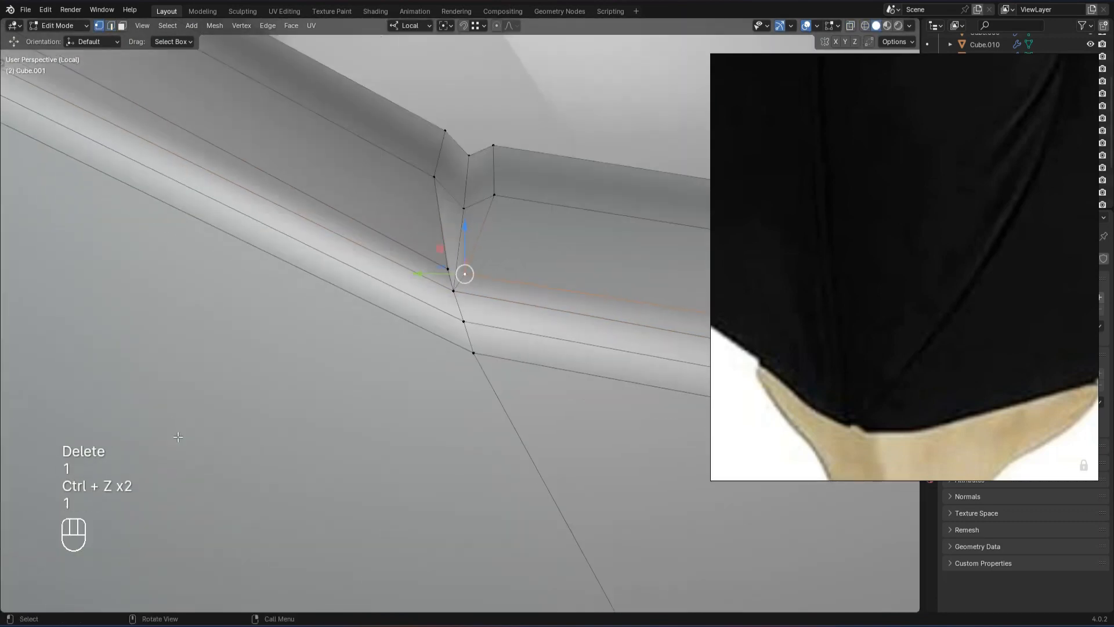
Knife-cut new edges across the bevel at the armrest bend and set the subdivision level to 2.
key("k")
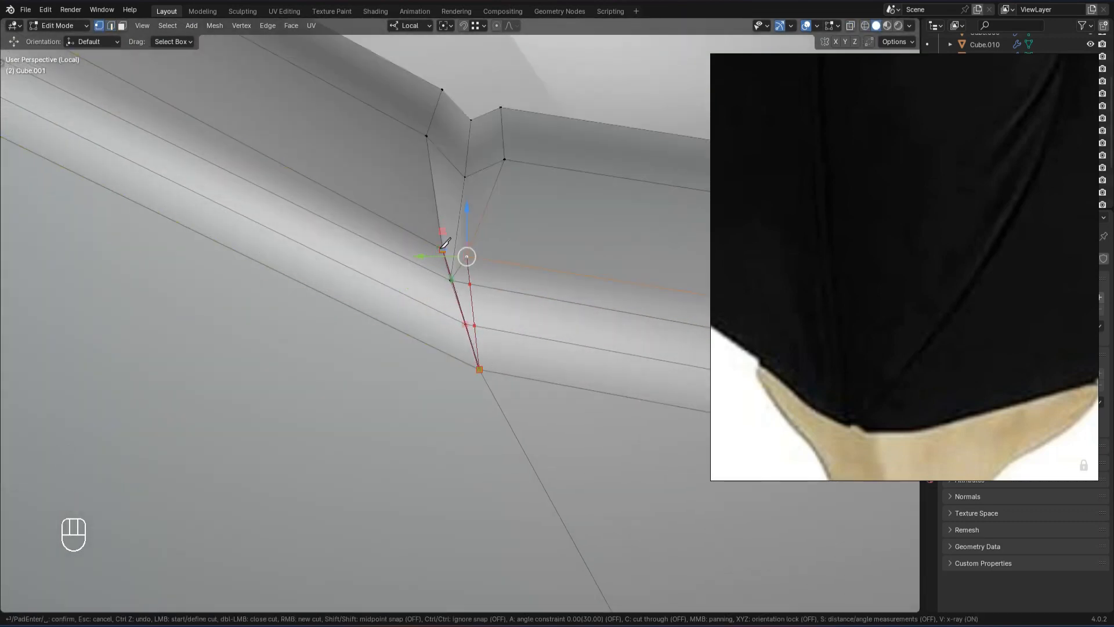
left_click(434, 256)
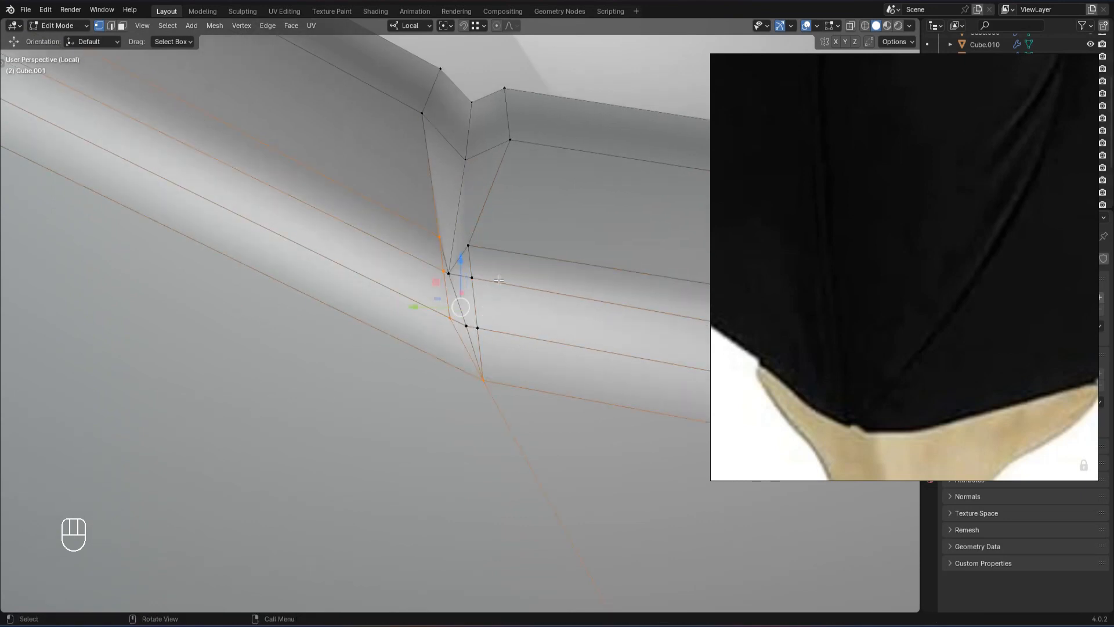
key("Tab")
key("ctrl+2")
key("Tab")
key("2")
key("1")
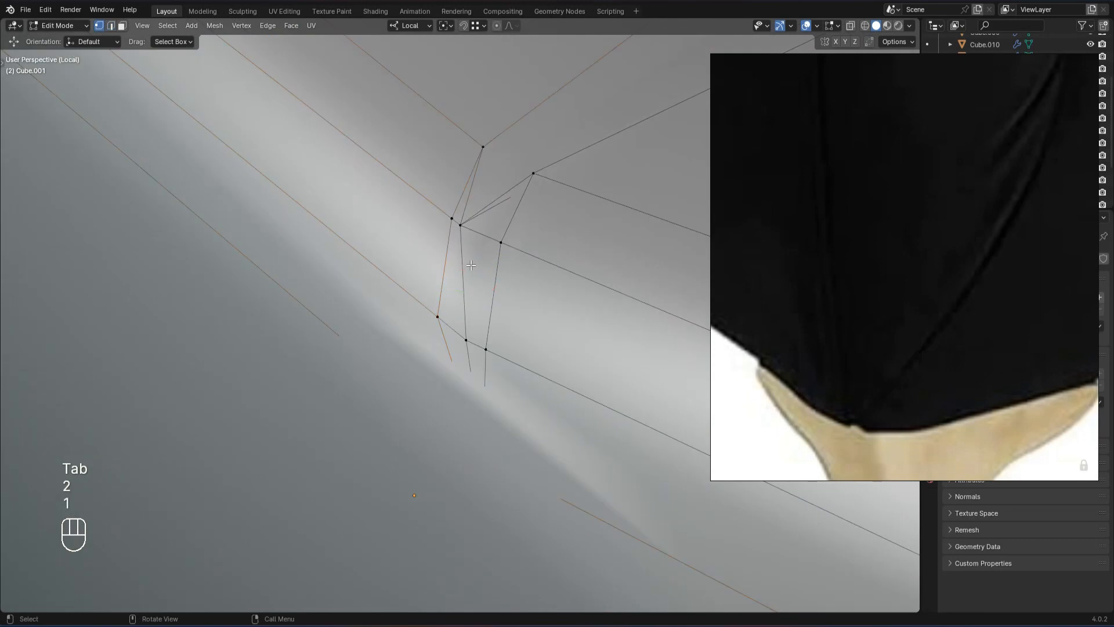
Adjust individual vertices along the new cuts at the armrest bend to even out their spacing.
left_click(552, 304)
key("ctrl+z")
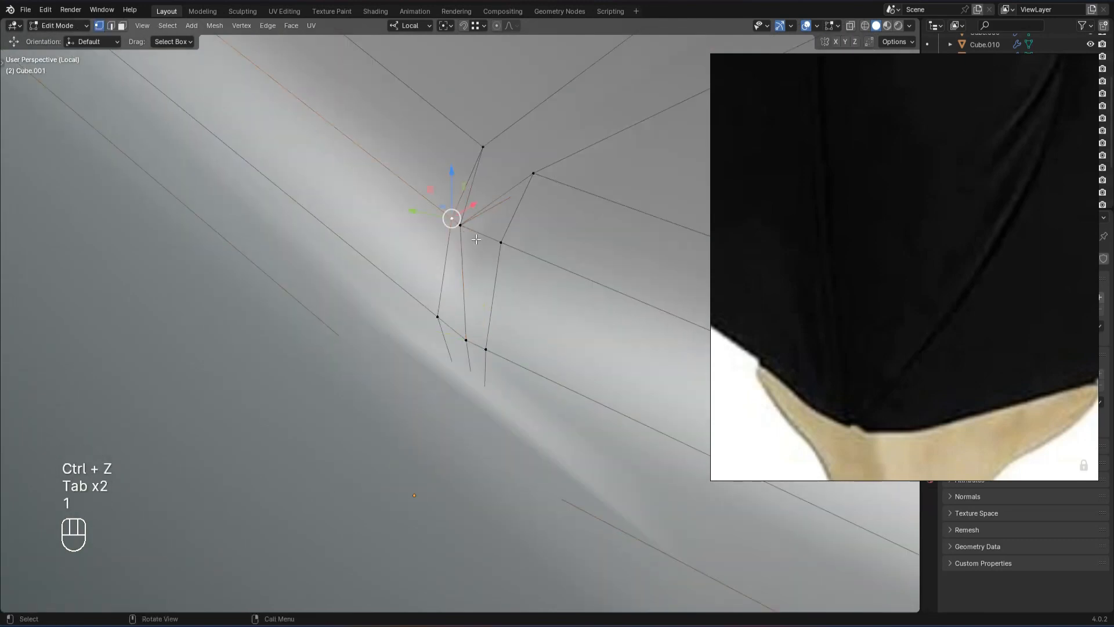
left_click(499, 255)
key("Tab")
middle_click_drag(440, 330, 467, 321)
key("Tab")
key("1")
left_click(465, 323)
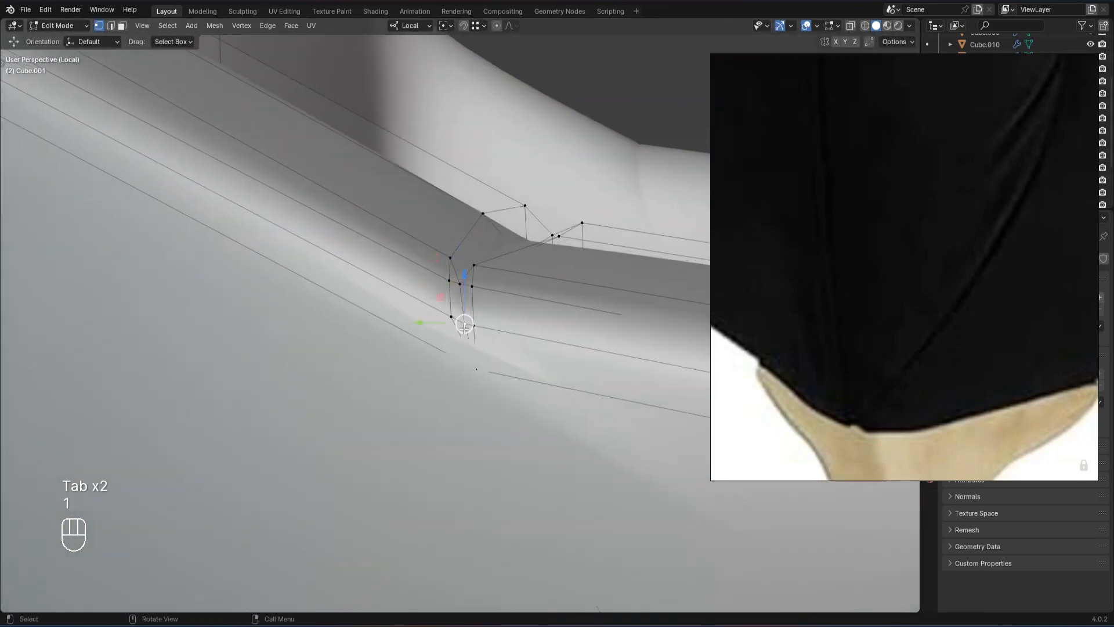
Try repositioning the vertices just below the armrest bend.
scroll(469, 334, "up", 2)
left_click(487, 406)
key("z")
key("z")
left_click_drag(442, 408, 409, 408)
mouse_move(409, 407)
left_mouse_down("alt")
mouse_move(497, 394)
mouse_move(453, 402)
mouse_move(465, 380)
left_mouse_up("alt")
key("ctrl+z")
key("Tab")
key("Tab")
Try merging the closely spaced vertices at the armrest bend and check the resulting shading.
left_click_drag(434, 300, 479, 352)
key("m")
left_click(500, 350)
key("ctrl+z")
key("Tab")
key("Tab")
middle_click_drag(501, 348, 487, 328)
key("ctrl+z")
key("ctrl+z")
key("Tab")
scroll(427, 290, "down", 7)
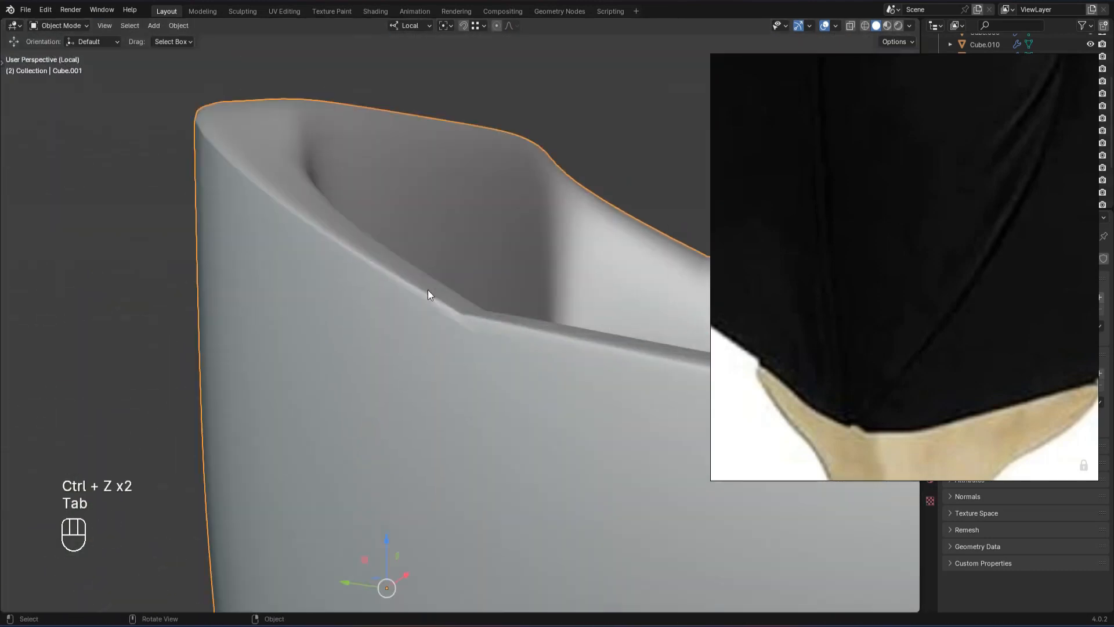
Adjust a bevel vertex at the armrest bend and check the shading of the frame around it.
scroll(427, 290, "up", 6)
key("Tab")
scroll(473, 334, "up", 5)
left_click(471, 336)
key("Tab")
scroll(487, 377, "down", 3)
scroll(486, 378, "down", 4)
left_click_drag(486, 377, 606, 406, "alt")
scroll(407, 380, "up", 3)
Set the subdivision level to 0 and move the vertex below the armrest bend further down the outer side.
key("Tab")
key("1")
key("Tab")
key("ctrl+0")
key("Tab")
left_click_drag(494, 340, 400, 313)
left_click_drag(486, 337, 420, 314)
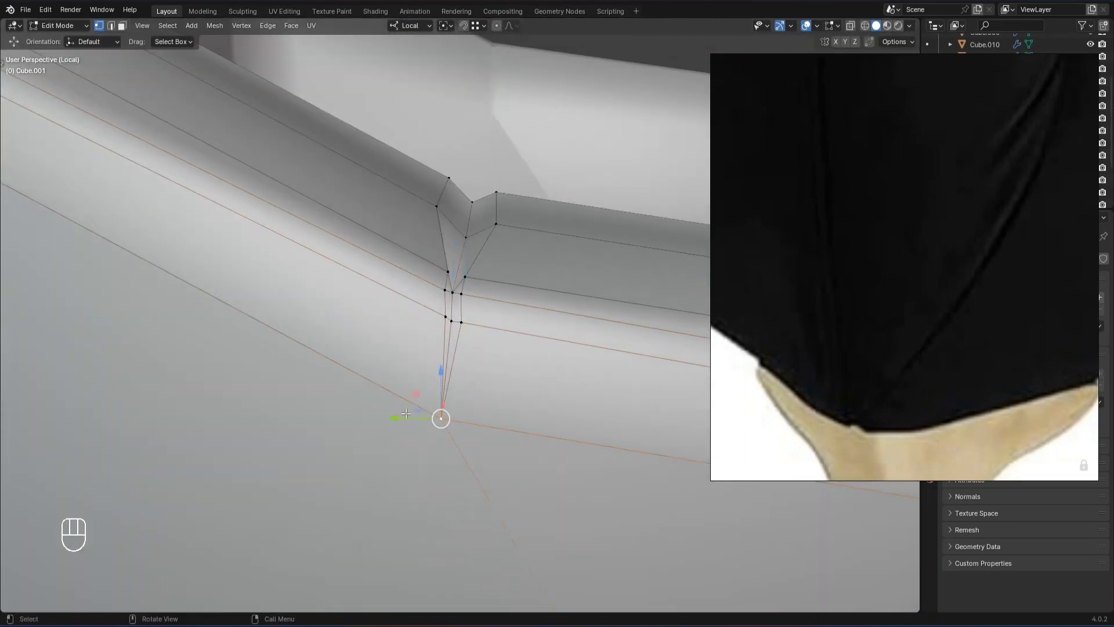
left_click_drag(416, 422, 406, 422)
Set the subdivision level to 2 and check the armrest bend's shading.
scroll(416, 422, "down", 12)
left_click(776, 527)
key("ctrl+shift+c")
scroll(571, 377, "up", 7)
key("Tab")
key("ctrl+2")
left_click_drag(571, 377, 496, 381, "alt")
Select the whole frame mesh and merge its vertices by distance.
key("Tab")
key("Tab")
key("Tab")
key("a")
key("m")
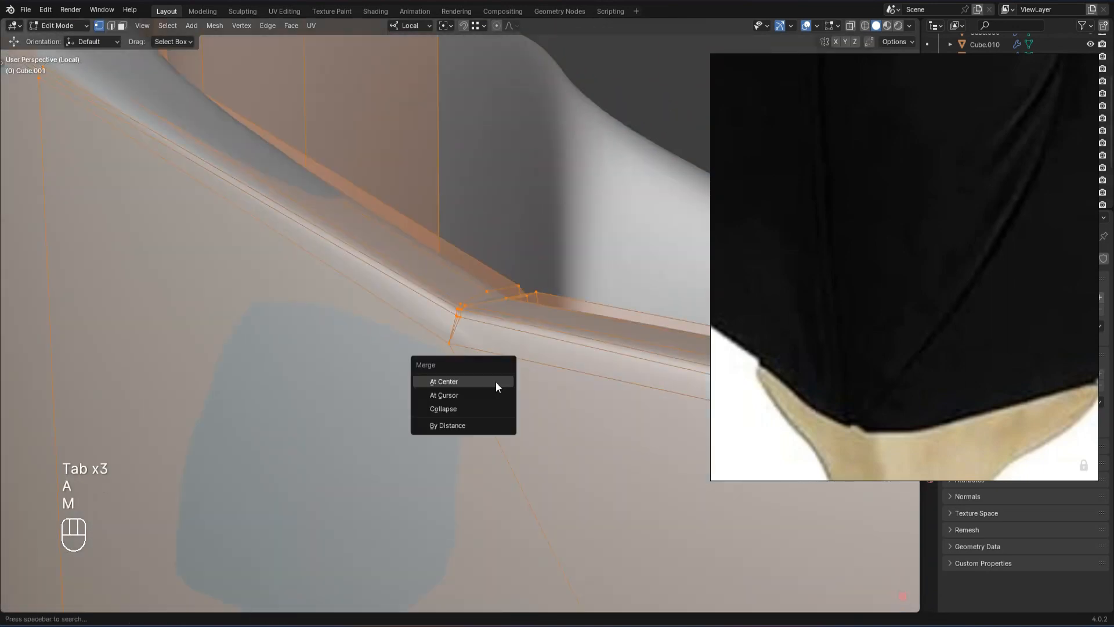
left_click(494, 426)
key("Tab")
Examine the smoothed armrest bend from several angles for remaining shading creases.
left_click_drag(494, 366, 490, 373, "alt")
key("Tab")
key("Tab")
right_click(489, 372)
key("Tab")
key("Tab")
right_click(488, 377)
left_click_drag(356, 261, 509, 330, "alt")
key("Tab")
Select the vertical column of side vertices below the armrest bend and shift it along the local Y axis.
scroll(463, 366, "down", 10)
mouse_move(462, 367)
left_mouse_down("alt")
mouse_move(475, 334)
mouse_move(569, 542)
mouse_move(505, 438)
mouse_move(493, 365)
left_mouse_up("alt")
key("1")
left_click(475, 334)
key("alt+z")
key("alt+z")
left_click(500, 416, "ctrl+shift")
left_click_drag(500, 416, 535, 458, "alt")
mouse_move(383, 302)
left_mouse_down("alt")
mouse_move(445, 331)
mouse_move(373, 315)
left_mouse_up("alt")
key("shift+z")
key("shift+z")
scroll(443, 318, "up", 3)
left_click_drag(434, 217, 434, 218)
Examine the shading around the armrest bend and on the inner side of the frame.
key("Tab")
scroll(459, 290, "up", 5)
left_click_drag(471, 290, 380, 255, "alt")
key("Tab")
scroll(380, 255, "down", 7)
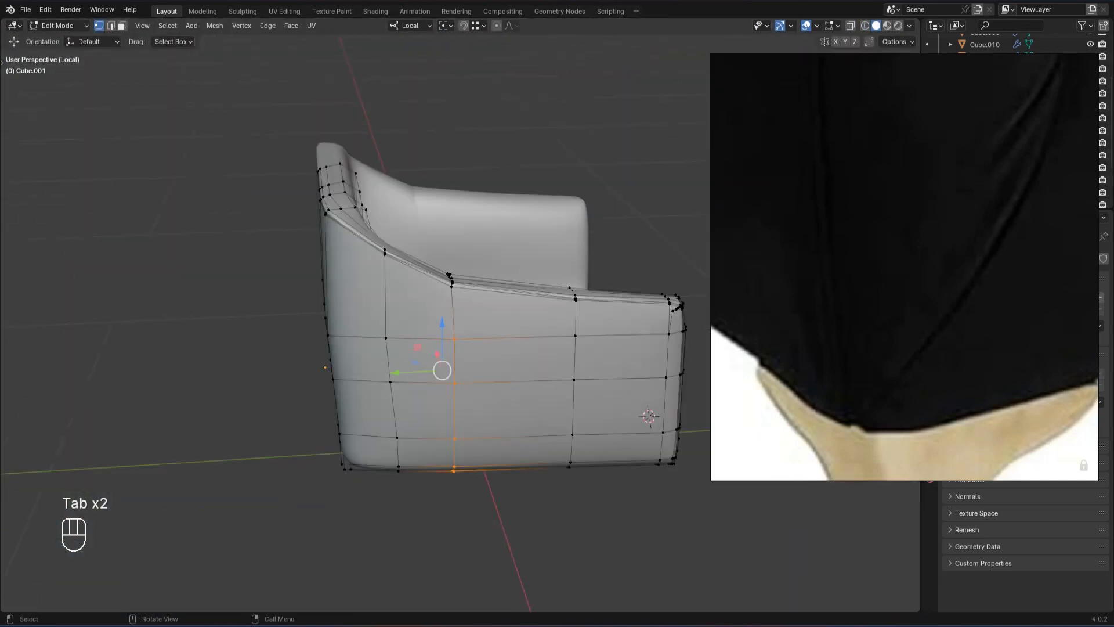
type("0")
left_click(478, 337)
scroll(478, 338, "up", 3)
key("Tab")
left_click_drag(478, 338, 370, 401, "alt")
scroll(481, 329, "up", 5)
scroll(354, 378, "down", 5)
scroll(353, 383, "up", 3)
key("Tab")
Try to move the vertex column running through the inner armrest and seat about 5 cm along the local Y axis.
left_click_drag(318, 441, 423, 422, "shift")
key("shift+z")
left_click_drag(425, 467, 392, 477, "alt")
mouse_move(434, 400)
left_mouse_down("alt")
mouse_move(428, 438)
mouse_move(447, 472)
mouse_move(368, 443)
mouse_move(488, 380)
left_mouse_up("alt")
key("shift+z")
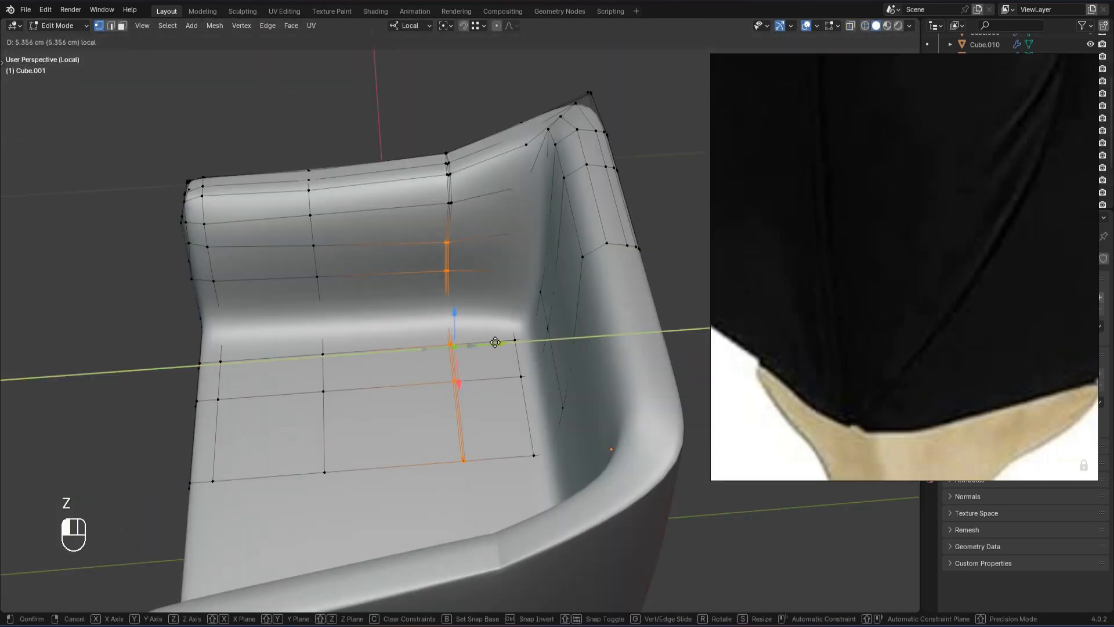
key("KP_Decimal")
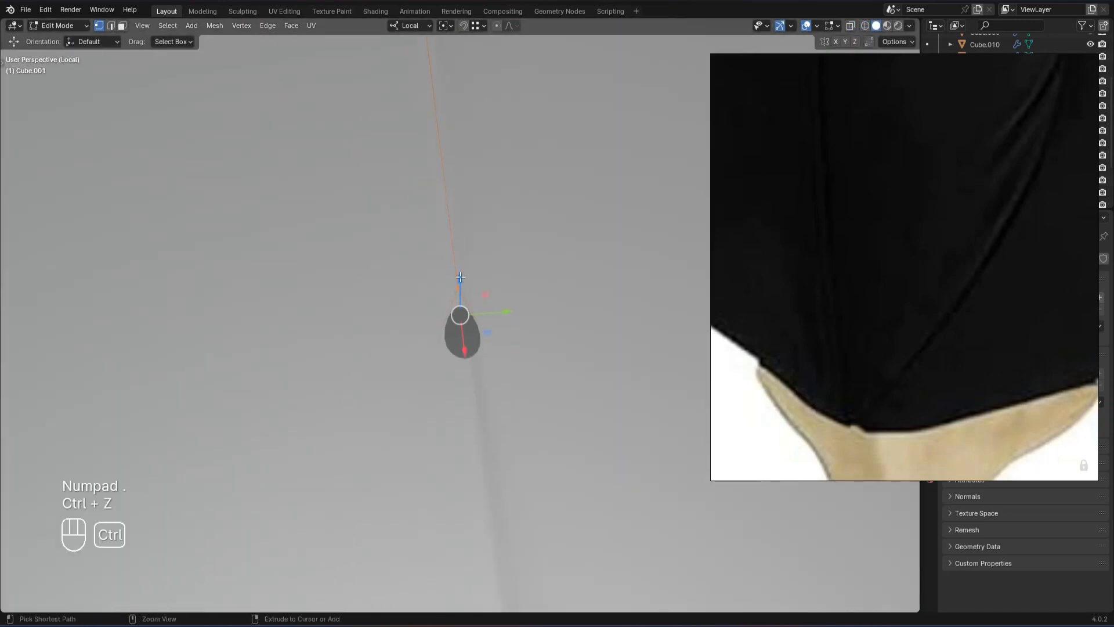
key("z")
key("z")
key("Tab")
Reveal the hidden parts and save the file.
key("alt+h")
left_click_drag(545, 497, 522, 337, "alt")
key("ctrl+s")
Leave local view to show the frame with its cushions and reset the reference image to the full armchair photo.
key("KP_7")
key("KP_Divide")
scroll(499, 462, "up", 4)
scroll(935, 222, "down", 6)
double_click(841, 166)
scroll(325, 352, "up", 5)
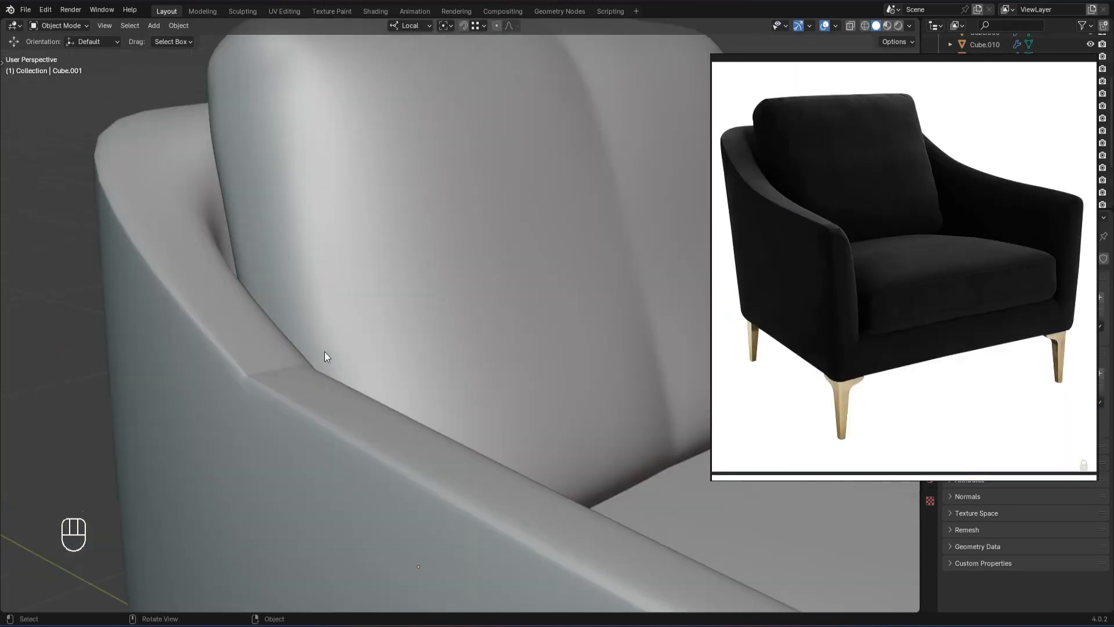
Slide the outer vertex below the armrest bend along its edge toward the bevel.
key("Tab")
scroll(325, 351, "up", 1)
key("Tab")
key("Tab")
scroll(330, 342, "up", 4)
left_click(354, 329)
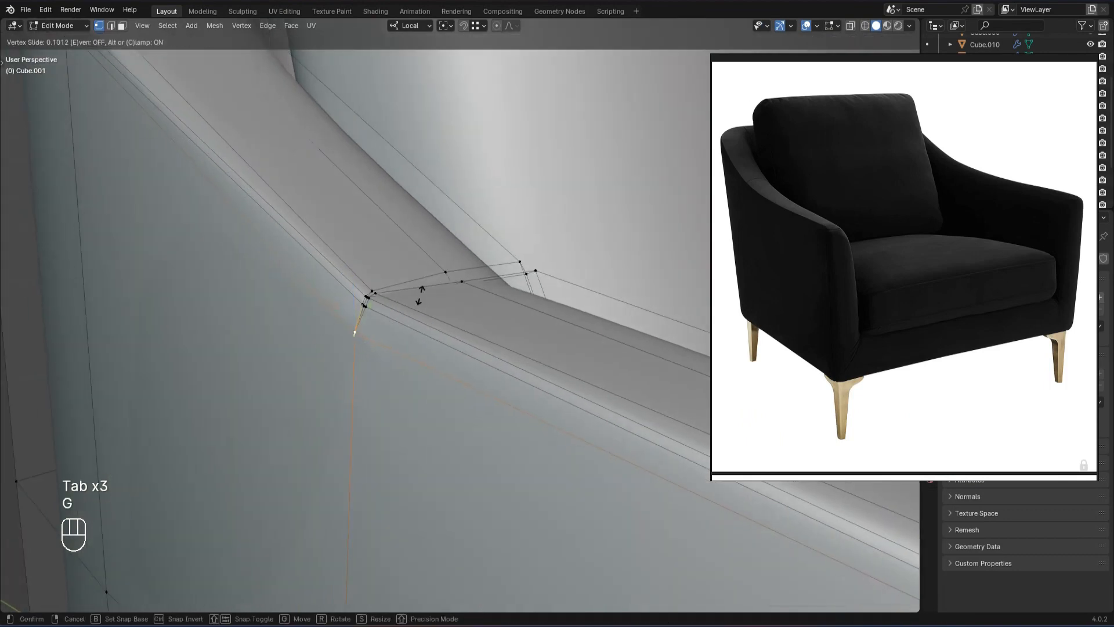
Check the frame's shading in Object Mode and nudge the outer vertex below the armrest bend by about 0.01 cm.
key("Tab")
scroll(427, 275, "down", 5)
left_click_drag(428, 275, 452, 299, "alt")
scroll(452, 299, "up", 6)
key("Tab")
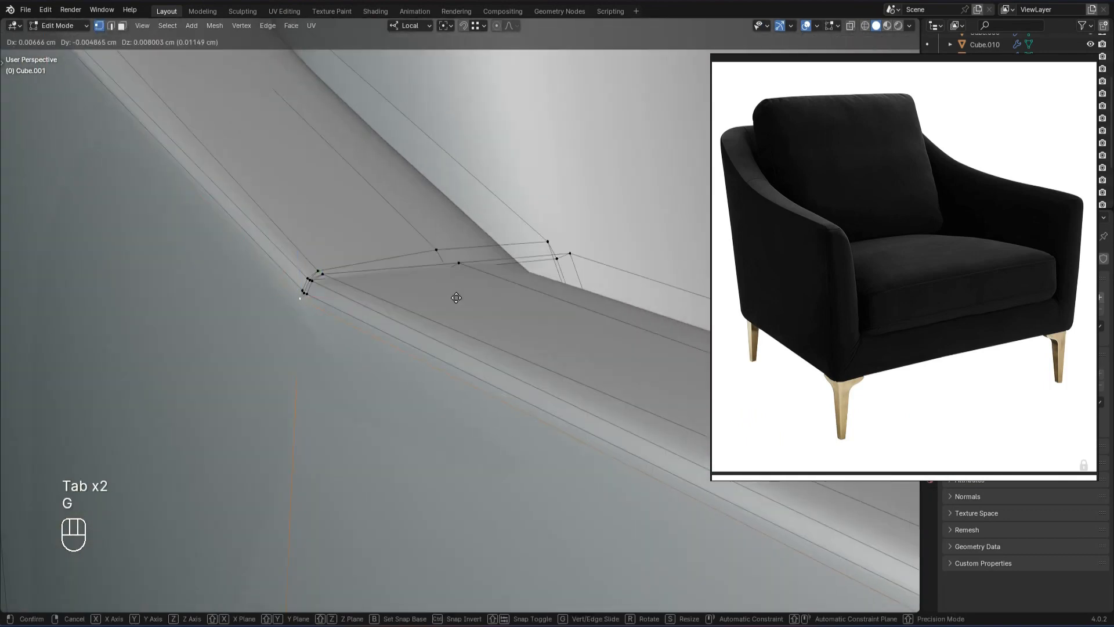
left_click(457, 298)
key("Tab")
Deselect the frame and examine the whole armchair against the reference photo, focusing on the back cushion's side.
scroll(457, 297, "down", 6)
left_click_drag(551, 353, 367, 344, "alt")
scroll(462, 353, "down", 5)
scroll(367, 344, "up", 1)
key("alt+a")
scroll(367, 338, "down", 2)
scroll(538, 298, "up", 2)
left_click_drag(538, 298, 481, 259, "alt")
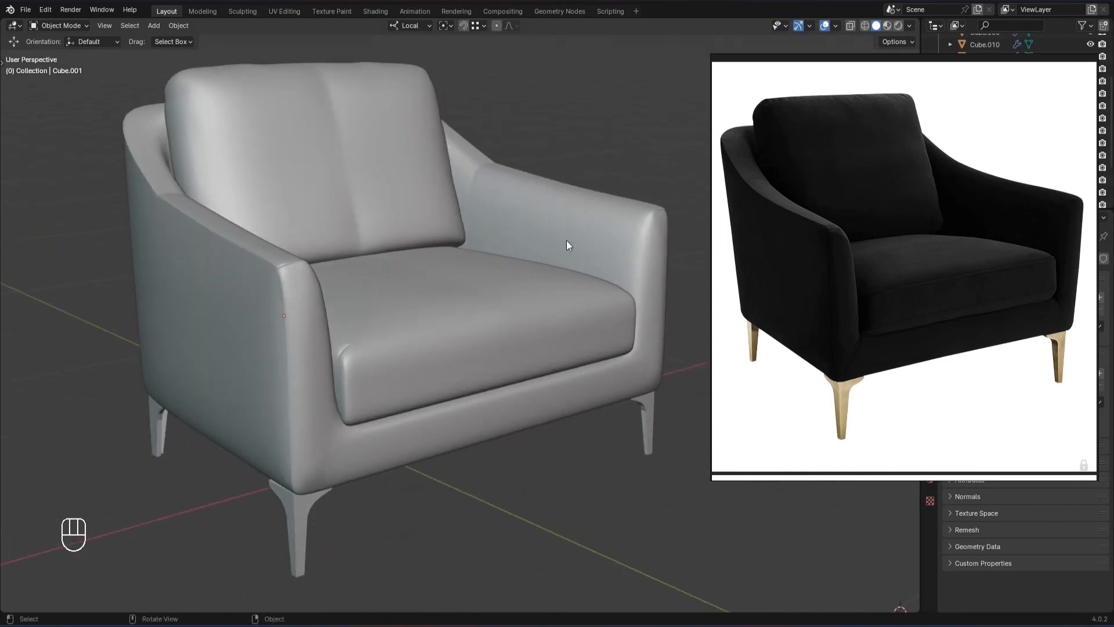
double_click(921, 218)
double_click(922, 218)
scroll(969, 141, "up", 6)
left_click_drag(1092, 256, 930, 184, "alt")
scroll(930, 184, "down", 2)
left_click_drag(412, 194, 332, 194, "alt")
left_click_drag(429, 223, 465, 282, "alt+shift")
scroll(485, 283, "up", 3)
Select the back cushion and compare its edges and corners with the reference close-ups.
key("Tab")
key("Tab")
left_click(485, 283)
key("Tab")
key("Tab")
scroll(583, 232, "down", 3)
scroll(551, 243, "up", 6)
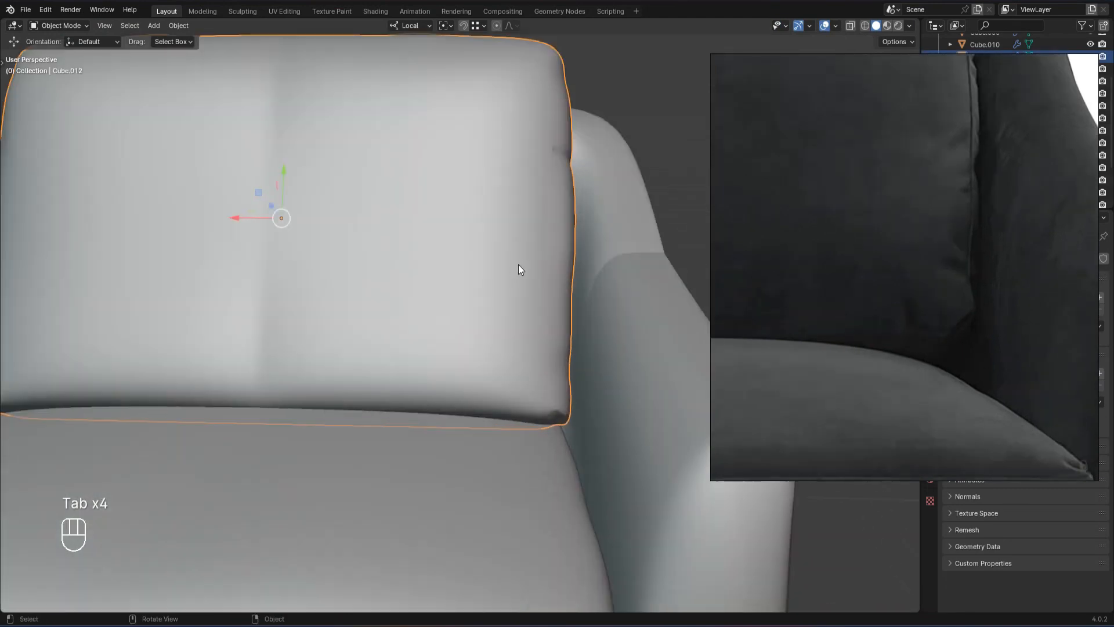
scroll(894, 230, "down", 8)
scroll(973, 242, "up", 8)
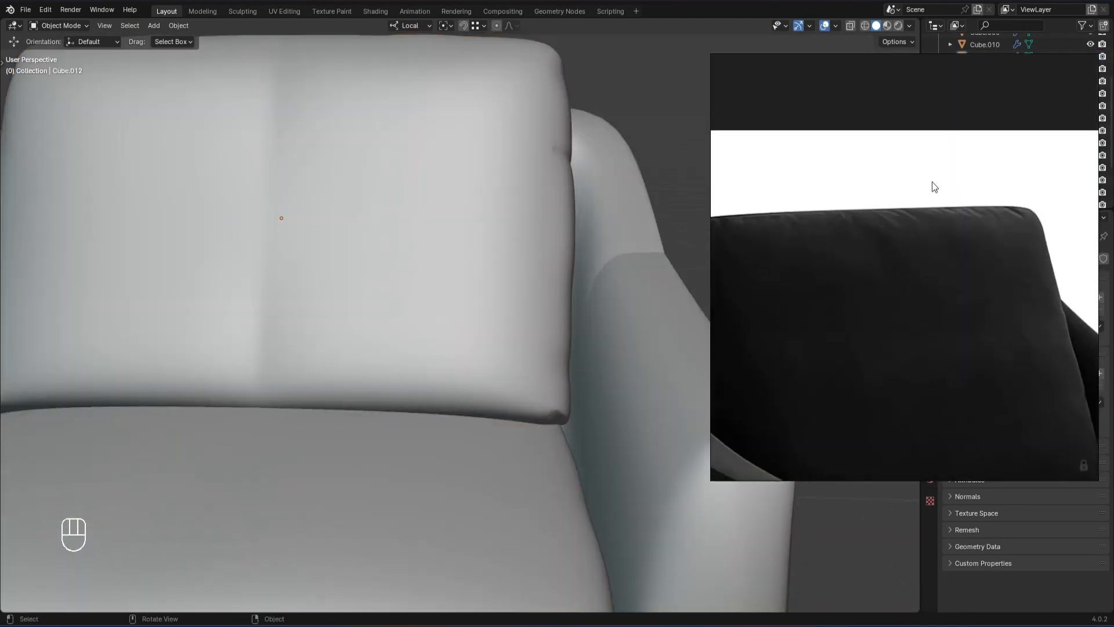
left_click_drag(800, 255, 914, 162, "alt")
scroll(873, 200, "down", 6)
scroll(968, 215, "up", 6)
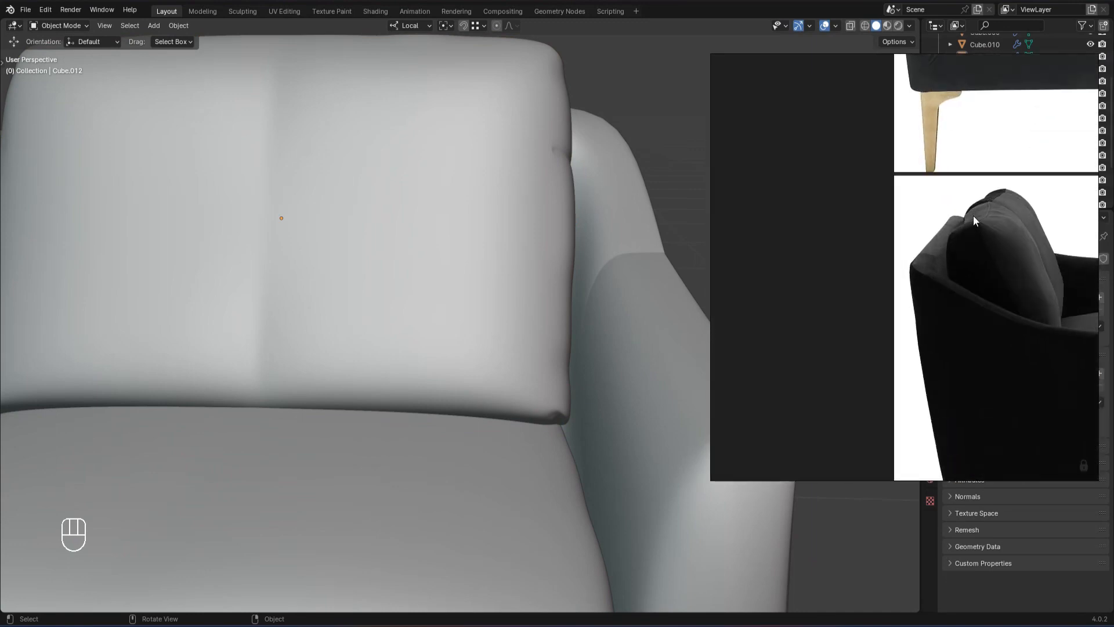
left_click_drag(427, 116, 469, 126, "alt")
right_click_drag(468, 125, 261, 302, "alt")
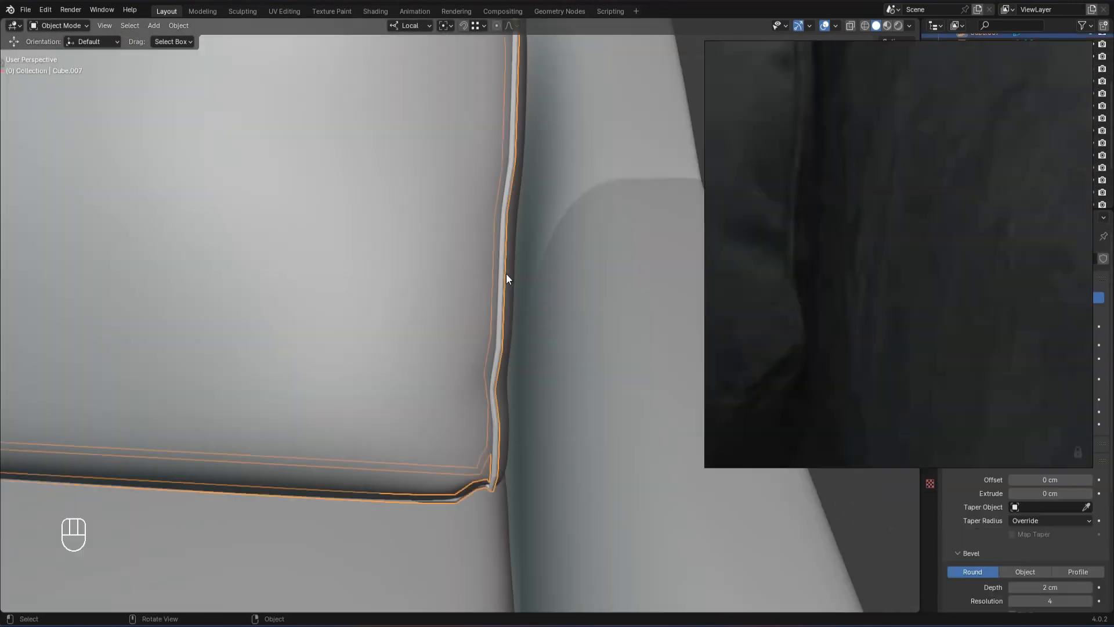
Shade the back cushion's piping smooth and give it a level 2 Subdivision Surface modifier.
right_click(505, 273)
left_click(486, 233)
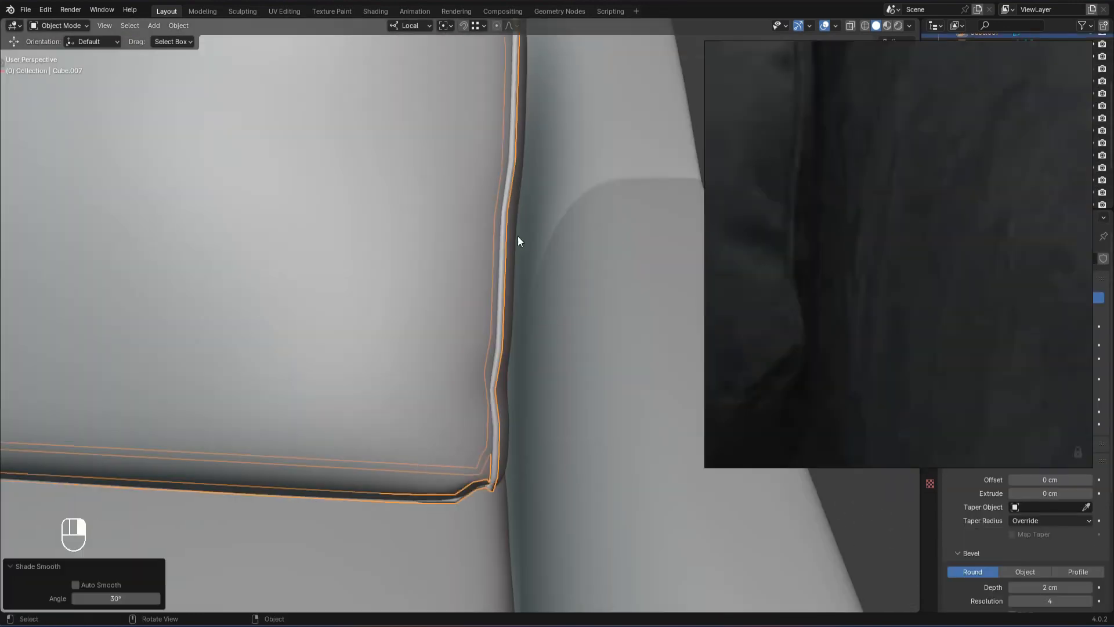
key("ctrl+2")
scroll(546, 240, "down", 6)
left_click(583, 255)
Compare the back cushion's piping and side edge with the front reference photo.
scroll(586, 254, "up", 3)
left_click_drag(586, 254, 594, 250, "alt")
scroll(595, 251, "down", 3)
scroll(898, 279, "down", 1)
scroll(990, 378, "down", 3)
scroll(903, 385, "up", 4)
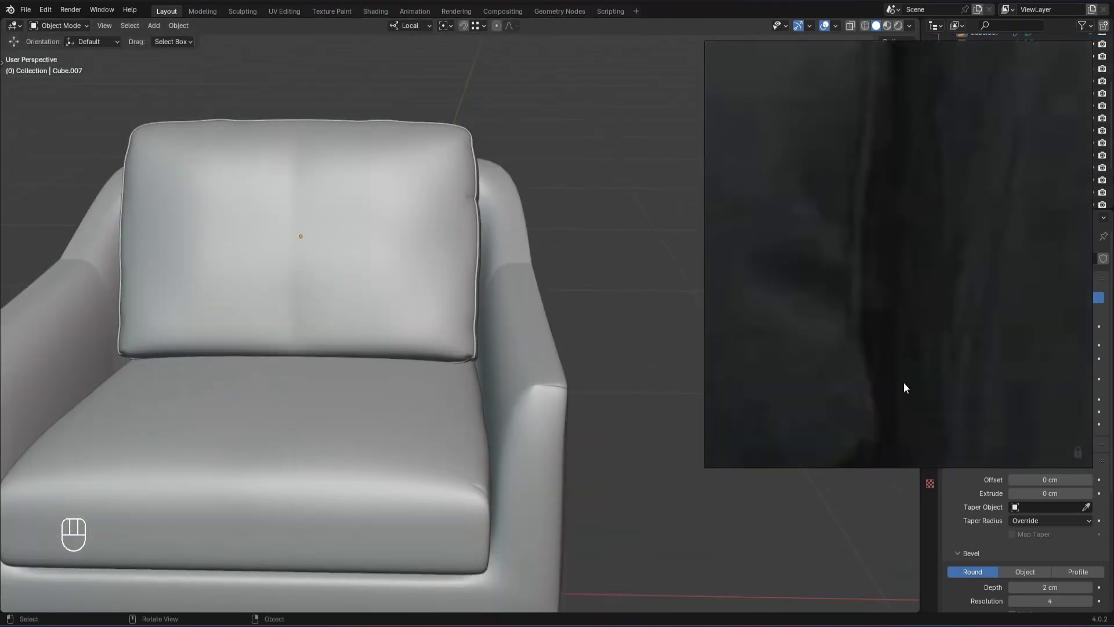
scroll(538, 219, "up", 2)
scroll(538, 222, "up", 2)
scroll(892, 245, "down", 3)
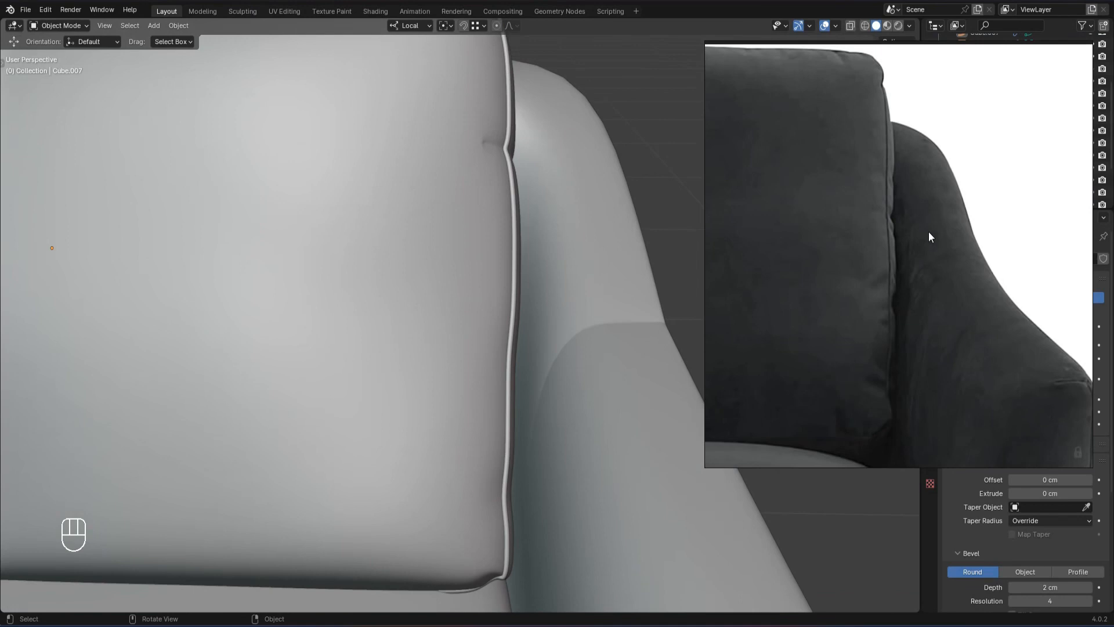
scroll(892, 281, "up", 3)
Try to move a vertex on the back cushion's side edge to shape its wavy outline.
key("Tab")
key("1")
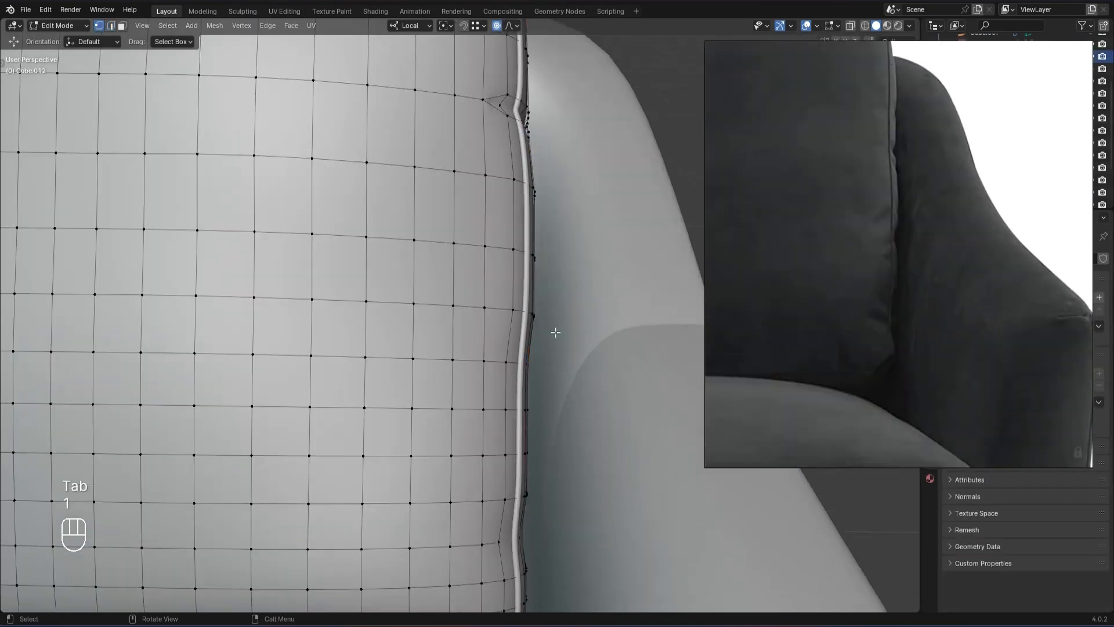
scroll(563, 277, "down", 4)
scroll(576, 337, "up", 4)
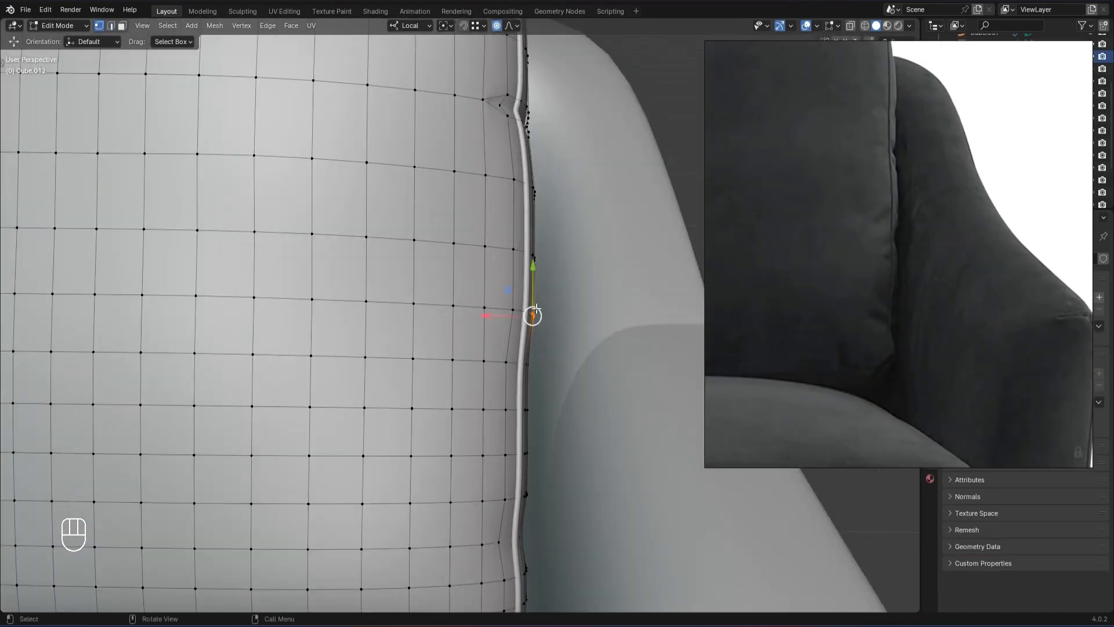
key("ctrl+z")
mouse_move(498, 317)
left_mouse_down()
mouse_move(507, 312)
mouse_move(492, 308)
left_mouse_up()
key("ctrl+z")
key("z")
key("z")
key("Tab")
scroll(500, 333, "down", 4)
left_click(607, 254)
key("Tab")
key("Tab")
Select the vertices at two spots along the back cushion's side edge through the wireframe and scale them.
left_click(481, 269)
key("Tab")
key("z")
left_click_drag(553, 266, 553, 266)
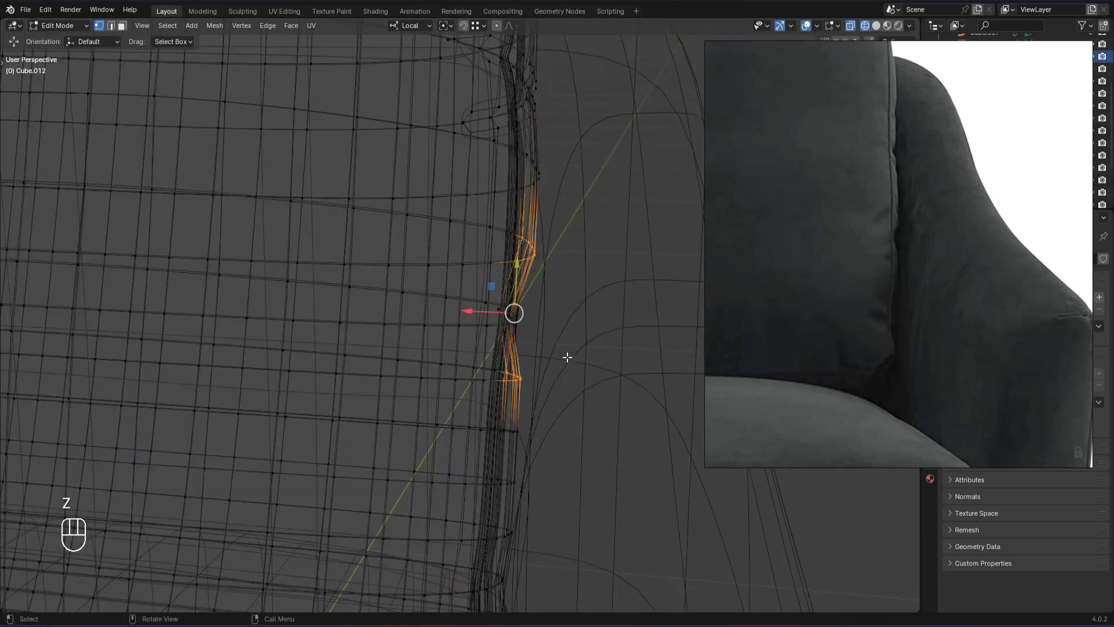
key("z")
key("s")
left_click(590, 337)
key("Tab")
Try to bevel the diagonal edges at the back cushion's lower corner with a 2.06 cm width and 2 segments.
scroll(592, 336, "down", 4)
left_click(626, 311)
scroll(625, 312, "up", 2)
left_click_drag(625, 312, 605, 233, "alt")
scroll(608, 235, "up", 1)
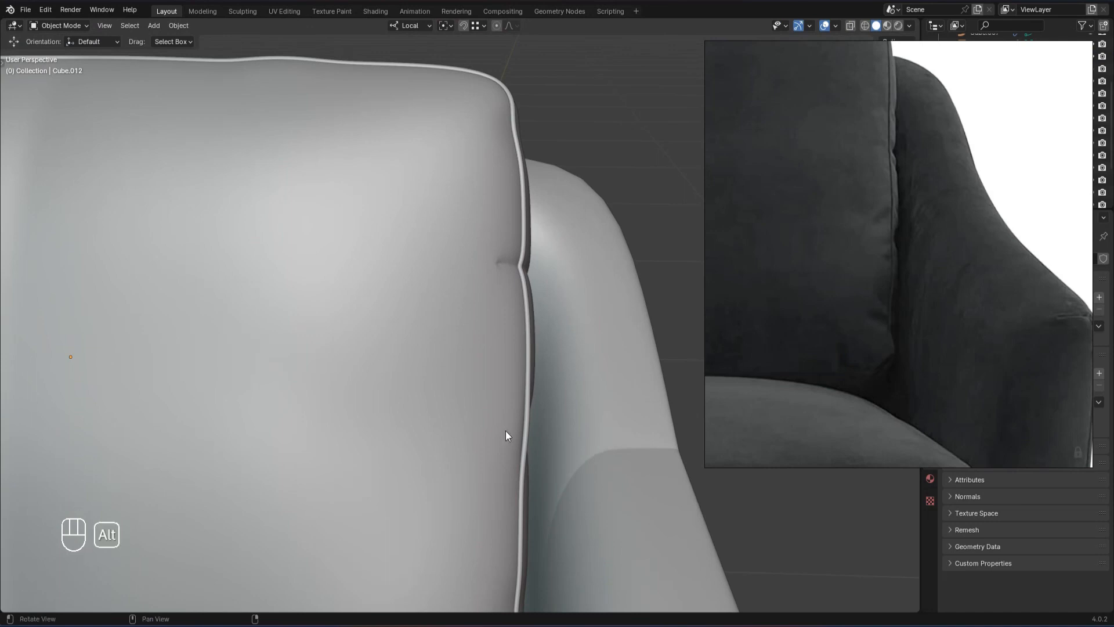
left_click_drag(506, 435, 493, 428, "alt")
scroll(917, 392, "up", 2)
key("Tab")
scroll(506, 383, "up", 4)
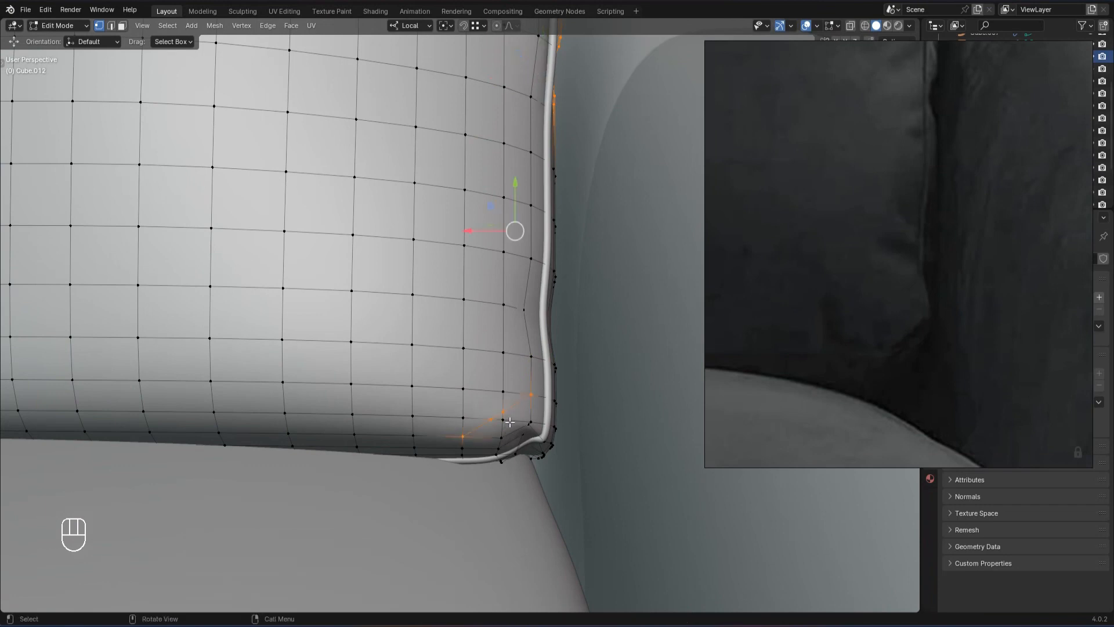
middle_click_drag(516, 406, 486, 342)
left_click(517, 335)
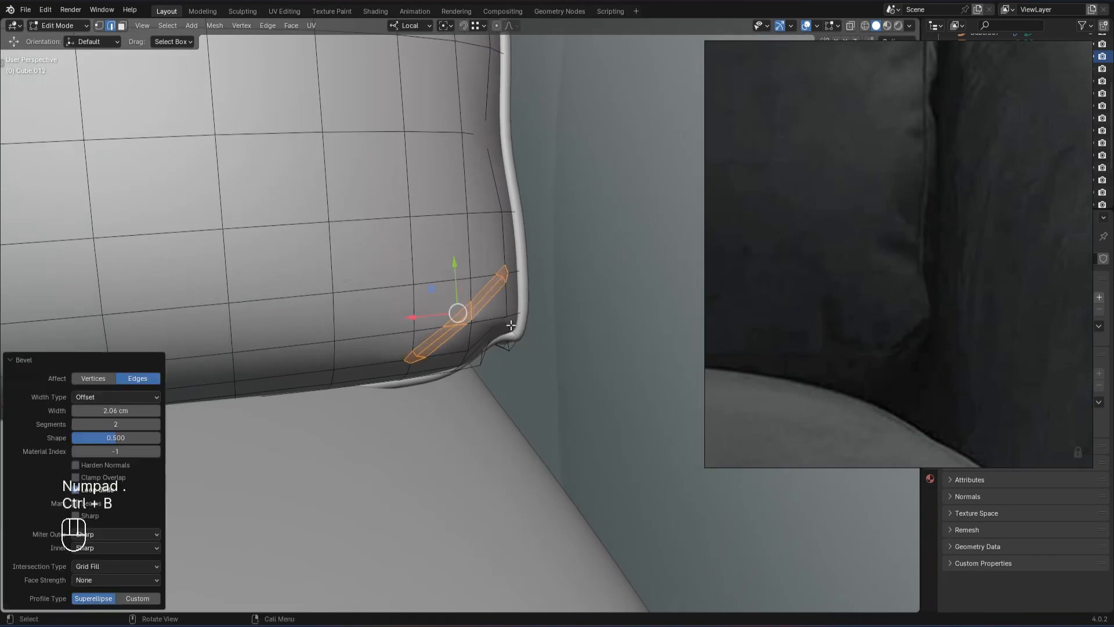
Try to shape a fold by moving the bevel's middle edge loop, and undo back to the unbeveled diagonal edges.
left_click(491, 292, "alt")
middle_click_drag(490, 293, 461, 325)
left_click_drag(475, 321, 466, 316)
key("Tab")
middle_click_drag(467, 316, 522, 301)
key("ctrl+z")
key("ctrl+z")
key("ctrl+z")
Connect the corner vertices to extend the diagonal edges up to the cushion's piping.
left_click(552, 271)
left_click(536, 262, "shift")
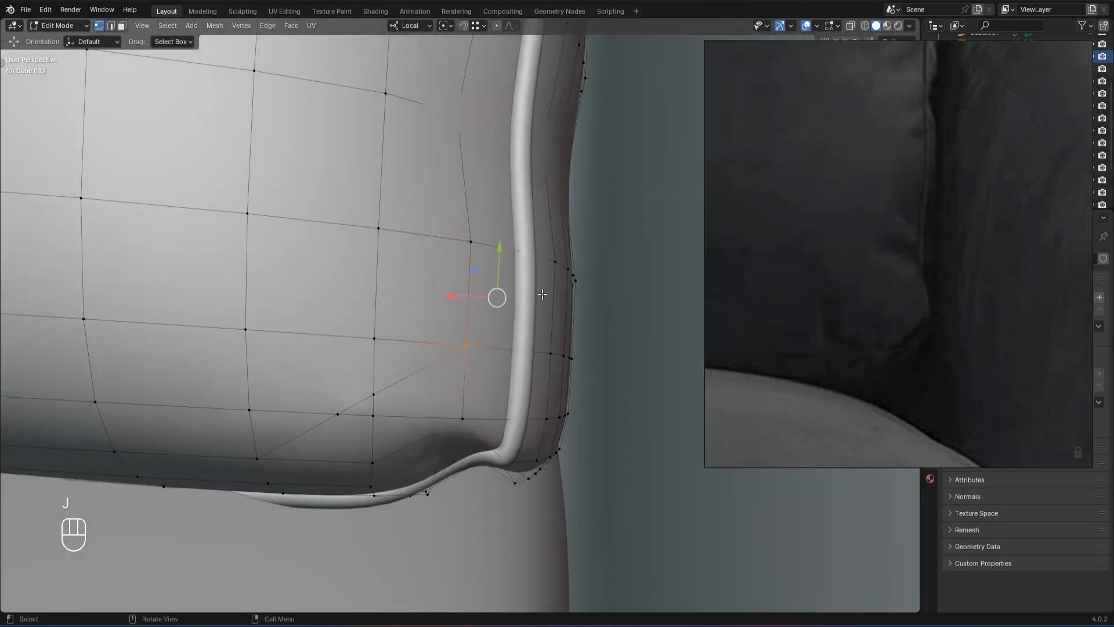
key("2")
Try to bevel the extended diagonal with 2 segments and move its middle edge loop into a fold.
middle_click_drag(432, 354, 457, 406)
left_click(469, 404)
key("2")
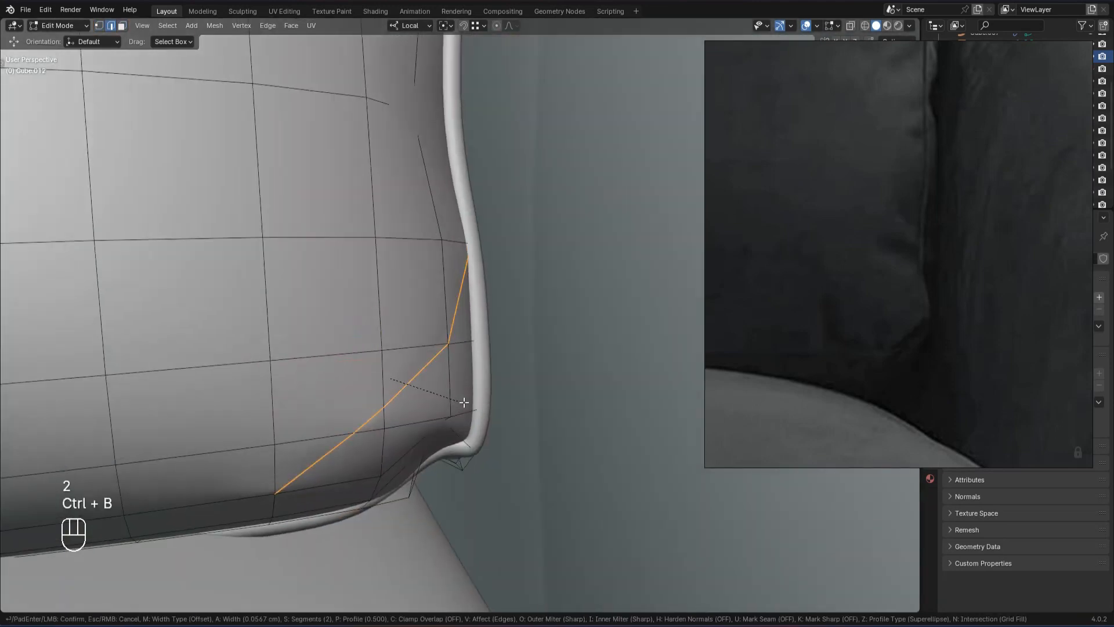
left_click(423, 368, "alt")
middle_click_drag(423, 369, 403, 395)
left_click_drag(393, 368, 383, 363)
key("Tab")
middle_click_drag(383, 362, 432, 382, "alt")
scroll(459, 406, "down", 3)
scroll(452, 409, "up", 2)
key("ctrl+z")
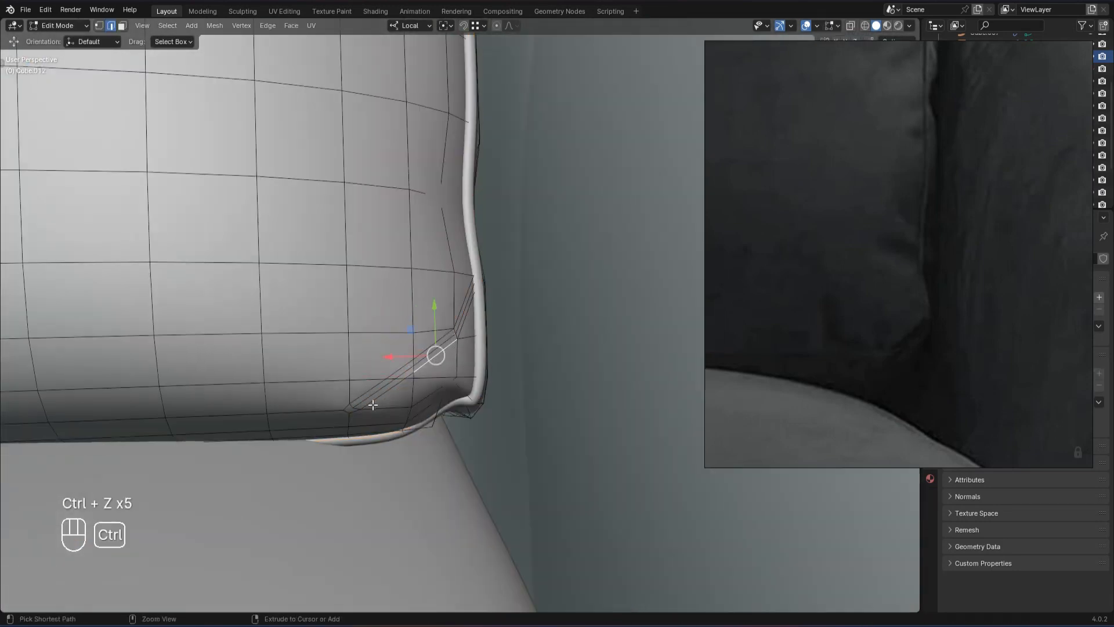
Remove the lower end segment of the diagonal edges at the cushion's corner.
scroll(389, 417, "up", 1)
left_click(356, 409)
key("Delete")
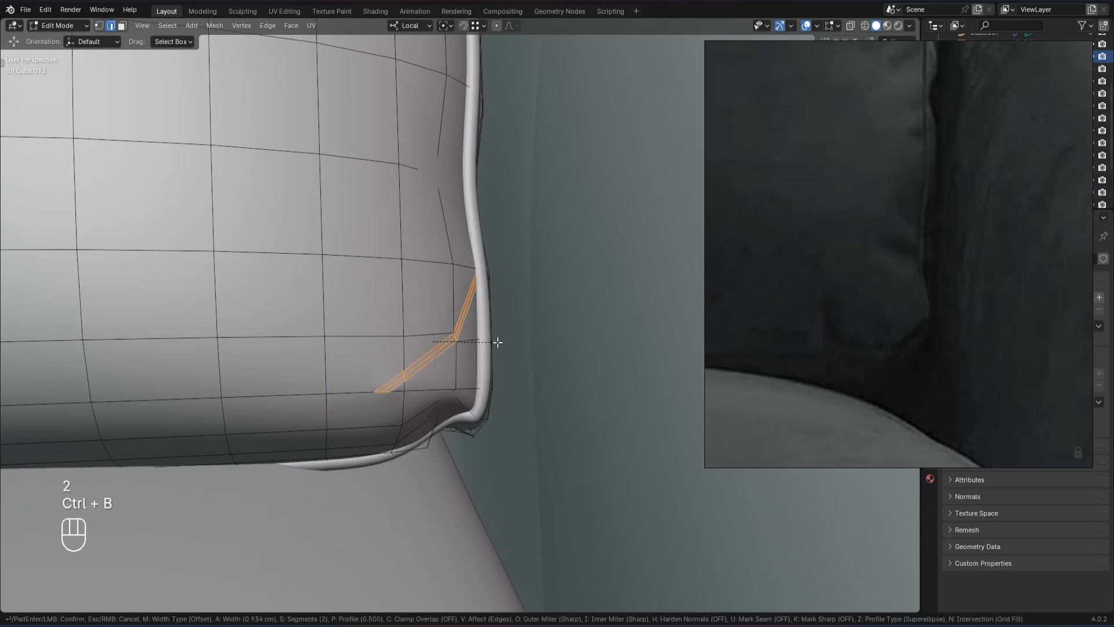
Bevel the shortened diagonal by about 0.93 cm with 2 segments and move its middle edge loop to form a fold.
left_click(497, 342)
key("2")
key("2")
left_click(444, 348, "alt")
middle_click_drag(444, 348, 464, 365, "alt")
left_click_drag(446, 336, 436, 335)
key("Tab")
middle_click_drag(436, 335, 455, 380, "alt")
Connect the vertex at the fold's lower end to the vertex beneath it.
key("Tab")
key("1")
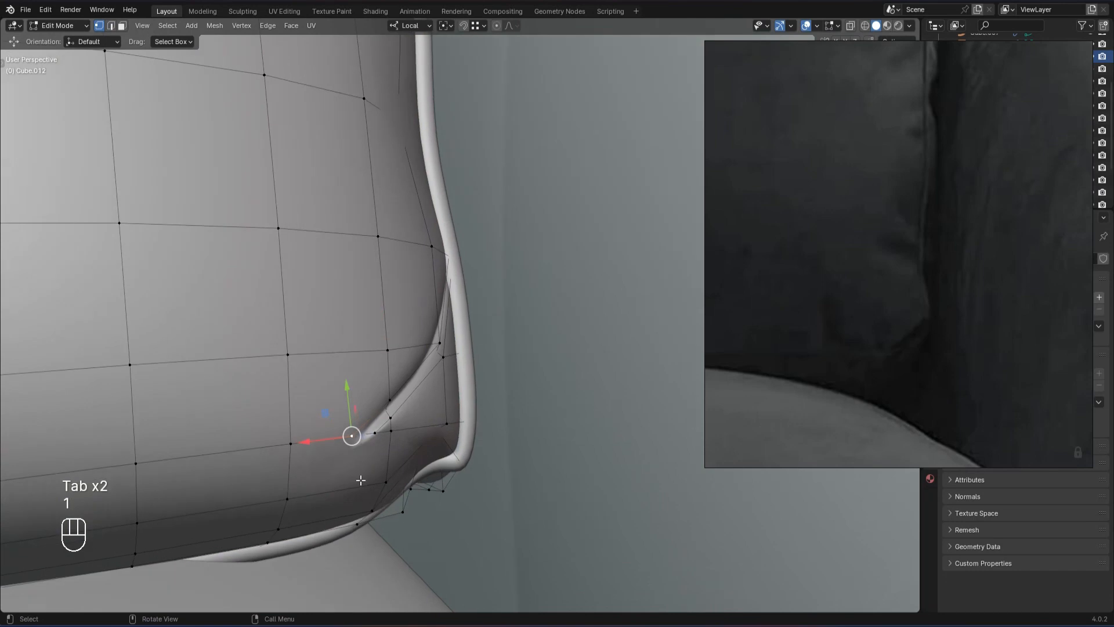
key("space")
scroll(385, 449, "down", 2)
scroll(371, 461, "up", 3)
left_click(352, 474)
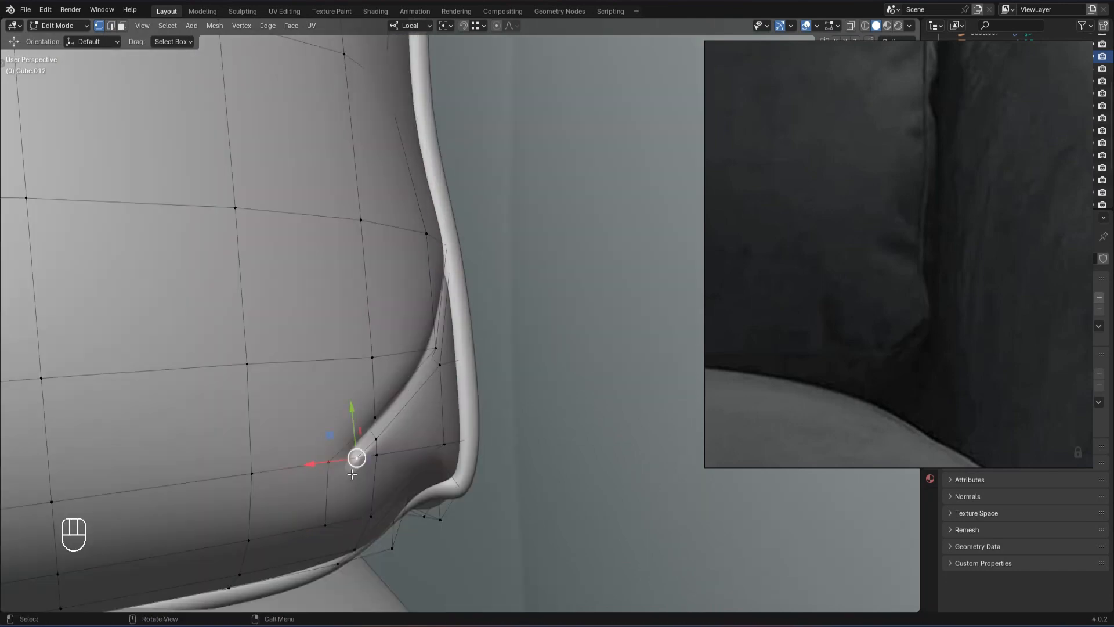
key("j")
key("h")
key("ctrl+z")
key("Tab")
middle_click_drag(440, 498, 424, 346, "alt")
Select the fold's upper edge path and shift it slightly along the local Y and X axes.
key("Tab")
key("2")
left_click(457, 309, "alt")
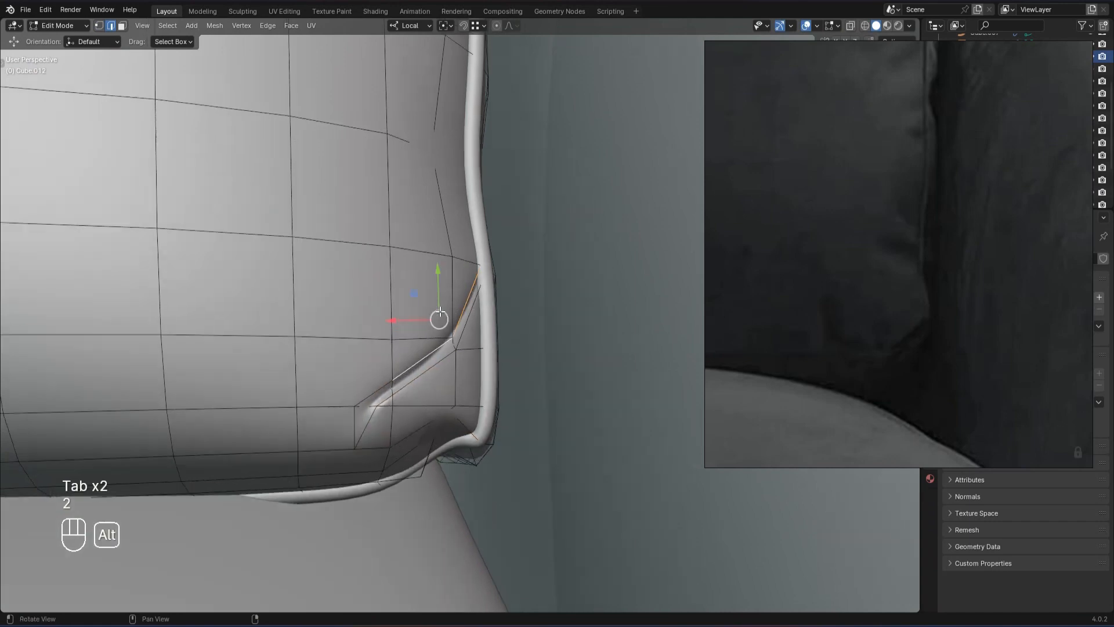
left_click_drag(437, 270, 437, 265)
left_click_drag(395, 315, 389, 315)
key("Tab")
Examine the back cushion's corner fold from a distance and inspect its opposite upper corner in the reference photos.
scroll(424, 350, "down", 8)
scroll(423, 353, "down", 5)
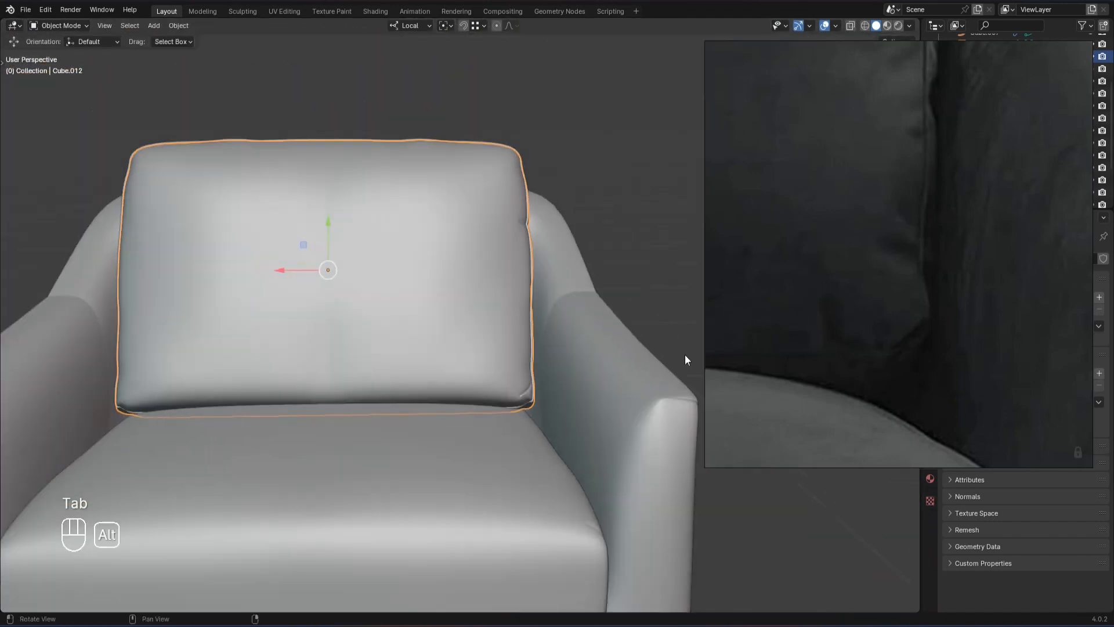
scroll(948, 351, "down", 3)
scroll(540, 329, "up", 6)
scroll(908, 241, "down", 3)
middle_click_drag(906, 236, 1067, 194)
scroll(1100, 119, "up", 5)
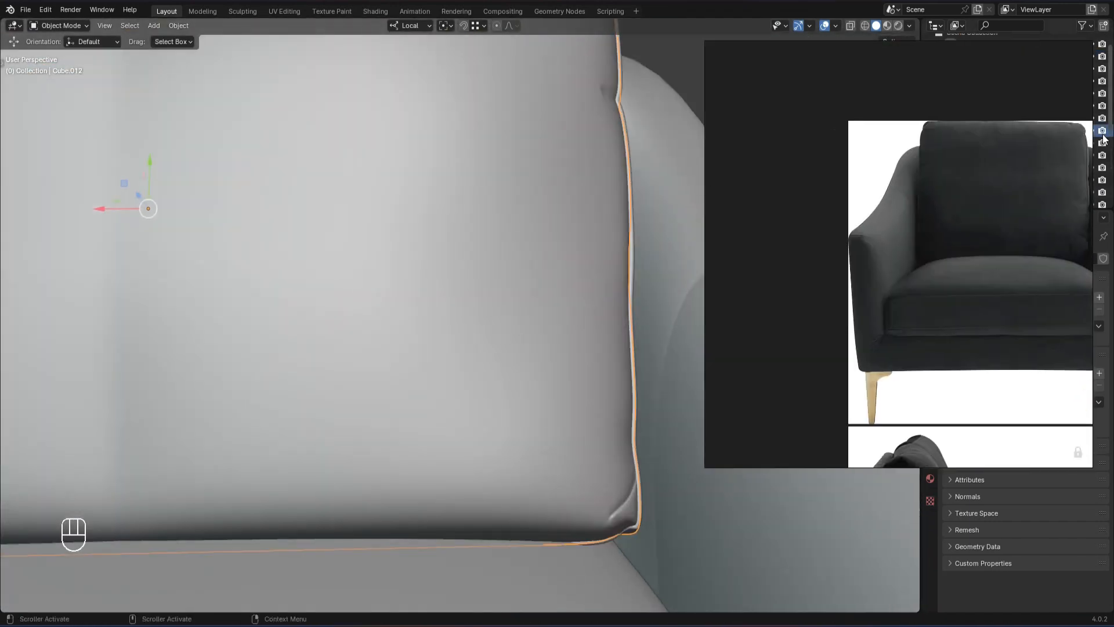
middle_click_drag(1050, 118, 813, 195)
scroll(829, 208, "up", 8)
middle_click_drag(562, 194, 601, 278)
scroll(580, 196, "down", 6)
left_click_drag(376, 278, 400, 281, "alt")
middle_click_drag(910, 168, 1096, 179)
middle_click_drag(778, 230, 1068, 174)
scroll(302, 214, "up", 6)
left_click_drag(266, 242, 354, 245, "alt")
Cut a diagonal across the back cushion's opposite upper corner and bevel the new edges for a second fold.
left_click(354, 245)
key("Tab")
key("1")
key("Tab")
key("Tab")
key("2")
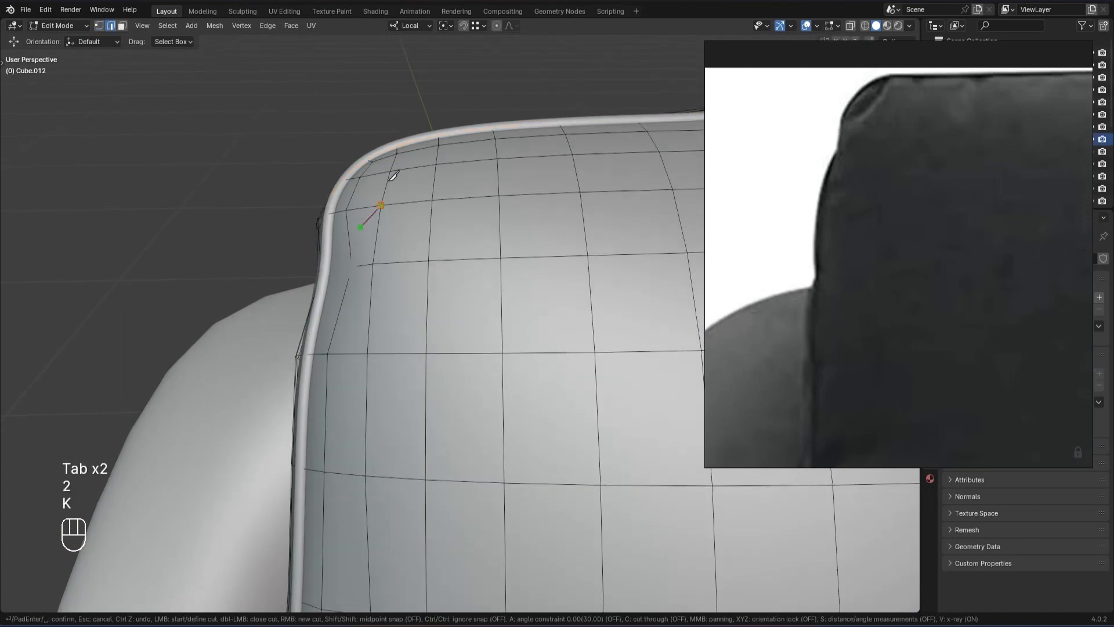
middle_click_drag(388, 198, 439, 242)
key("ctrl+b")
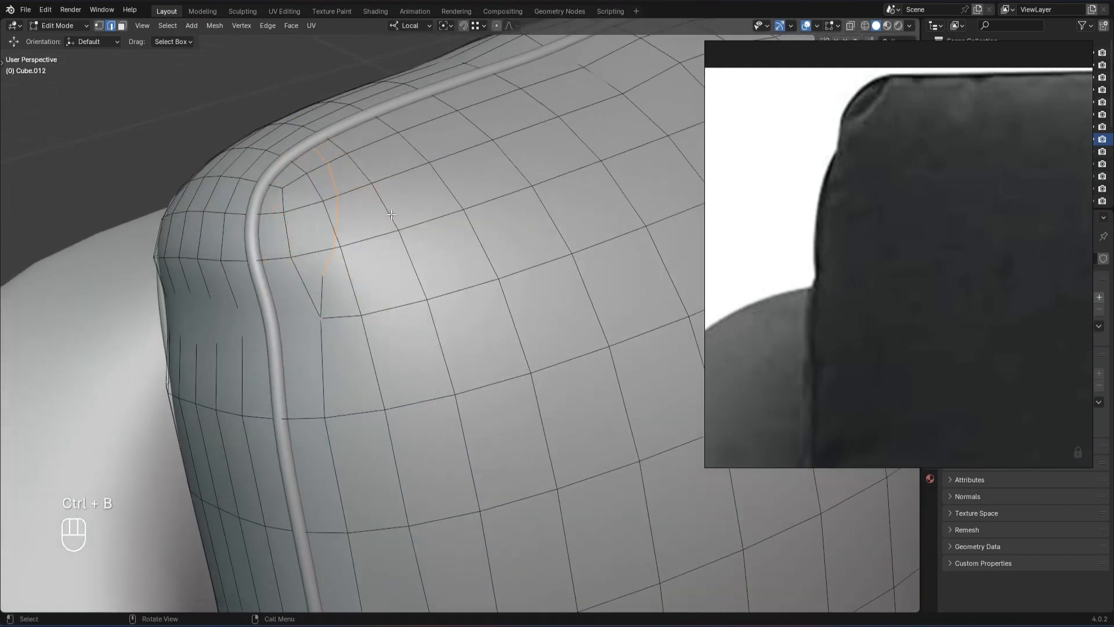
key("ctrl+b")
left_click(371, 226)
Select the bevel's middle edges and move them slightly to form a fold in the upper corner.
key("2")
middle_click_drag(362, 229, 325, 235)
left_click_drag(319, 241, 310, 241)
key("Tab")
middle_click_drag(324, 244, 418, 257)
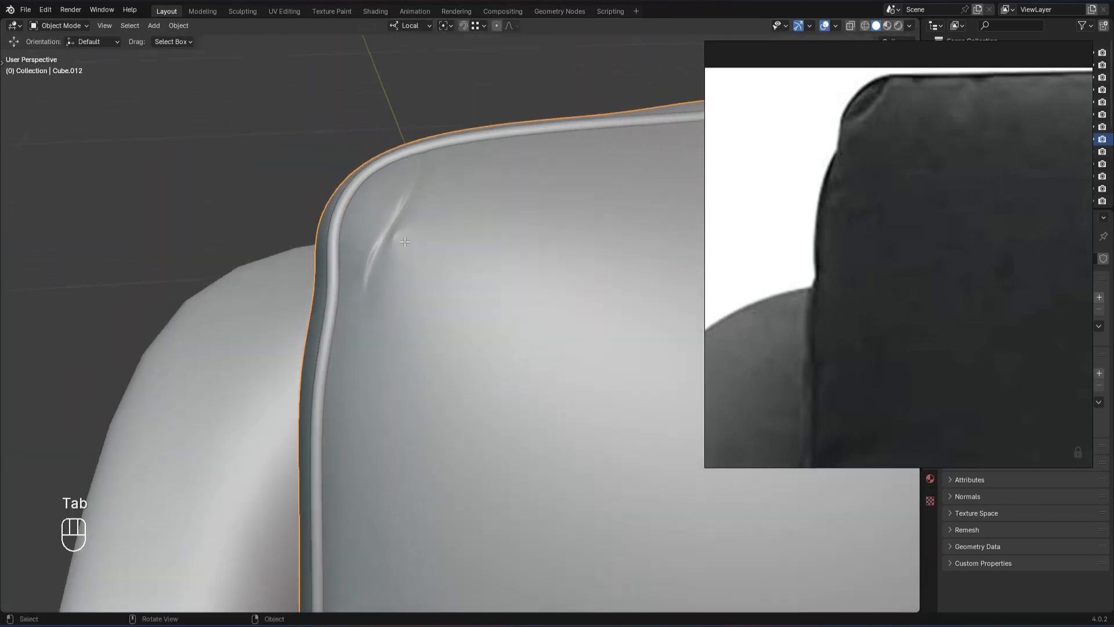
Select the upper edge of the new corner fold and shift it slightly along the local X axis.
scroll(418, 256, "up", 2)
key("Tab")
key("2")
middle_click_drag(355, 189, 386, 195, "alt")
left_click_drag(294, 160, 290, 162)
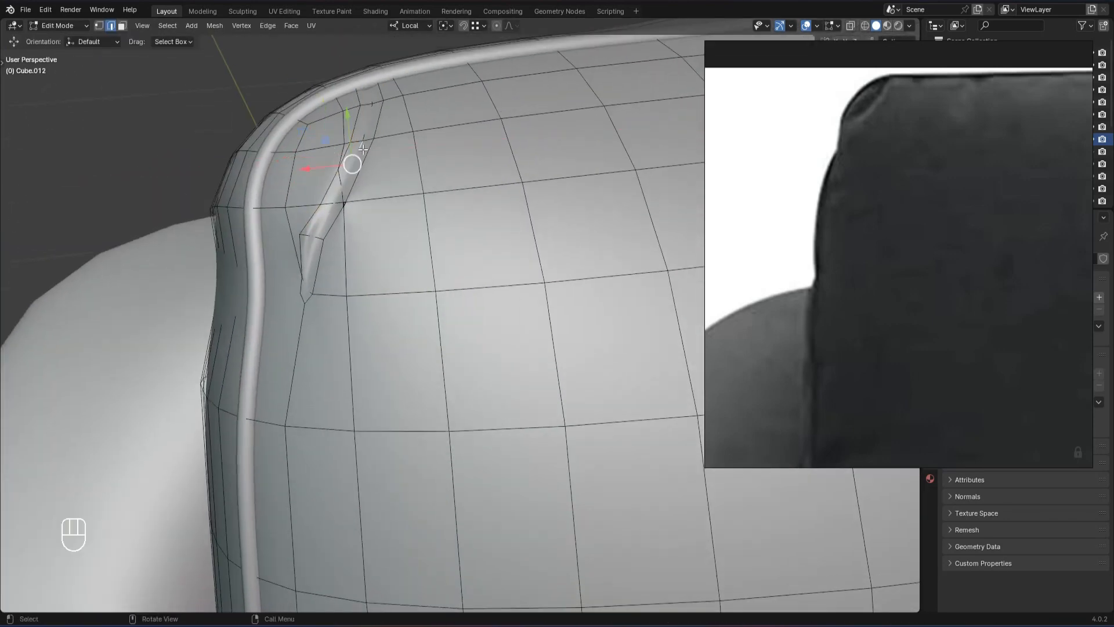
middle_click_drag(290, 162, 261, 186)
key("Tab")
scroll(349, 220, "down", 8)
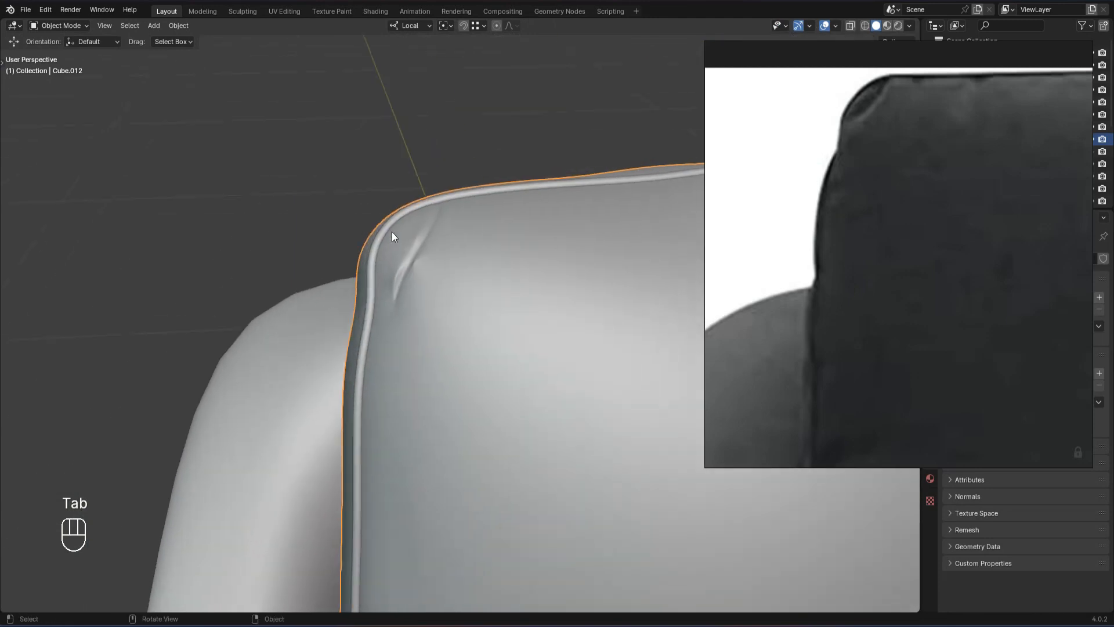
Adjust a vertex of the upper corner fold slightly to refine how it blends into the back cushion.
middle_click_drag(384, 231, 361, 259, "alt")
scroll(406, 209, "down", 3)
middle_click_drag(432, 185, 472, 367, "alt")
key("alt+a")
scroll(472, 368, "up", 4)
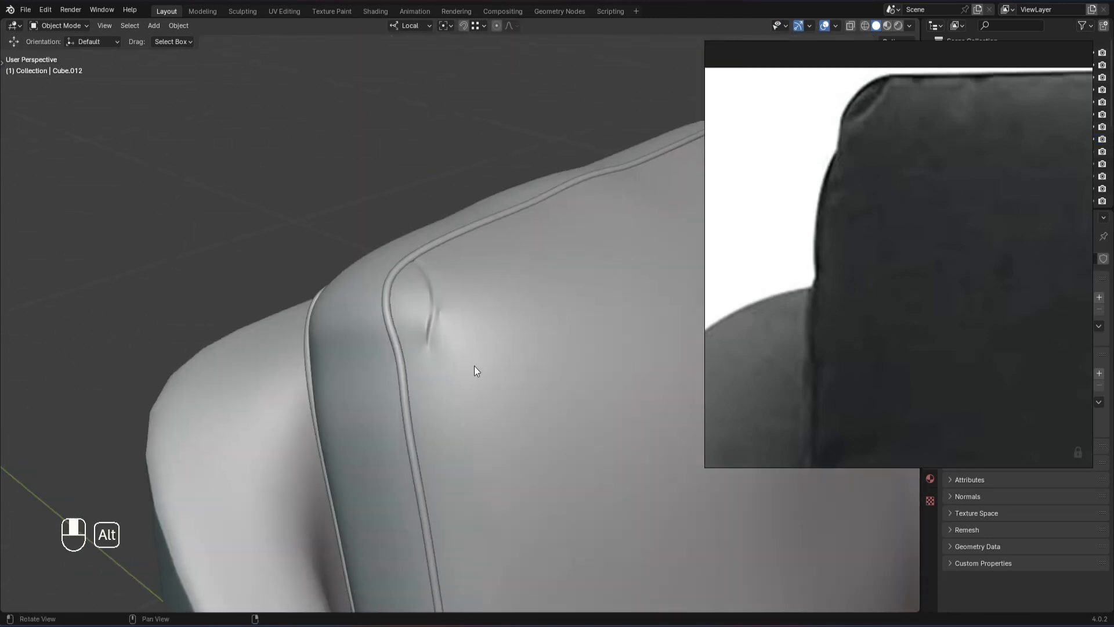
key("Tab")
key("1")
left_click_drag(349, 446, 341, 450)
key("Tab")
scroll(467, 264, "down", 6)
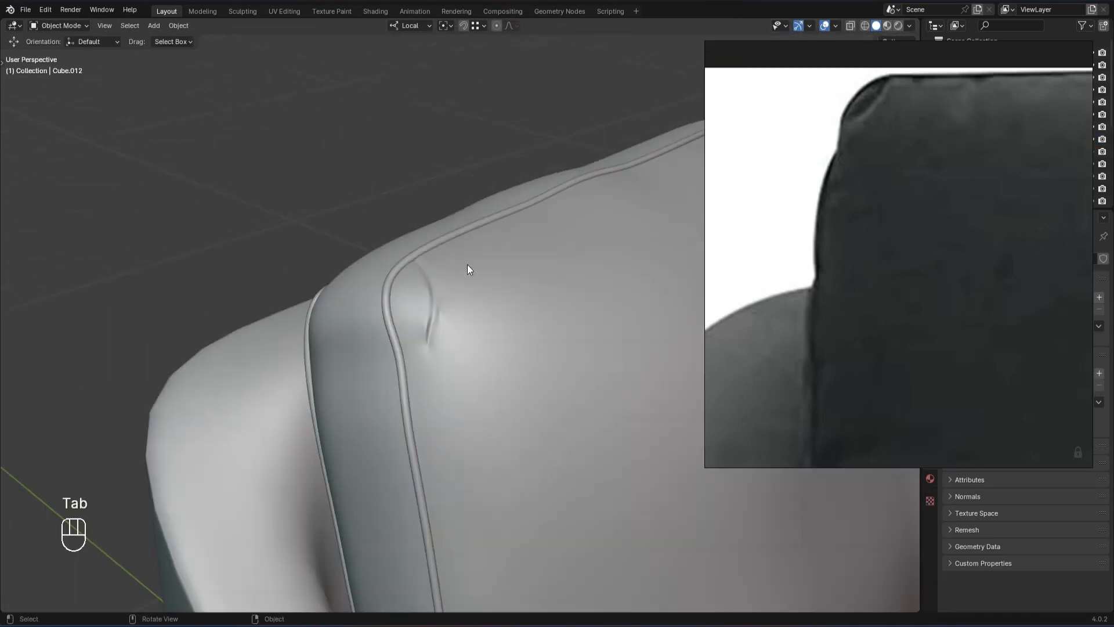
Bevel the short horizontal edges beside the piping halfway down the back cushion's side to create a small crease.
middle_click_drag(467, 264, 409, 227)
scroll(893, 186, "down", 4)
scroll(894, 383, "up", 4)
middle_click_drag(893, 383, 889, 554)
scroll(331, 76, "down", 4)
middle_click_drag(325, 93, 281, 158, "alt")
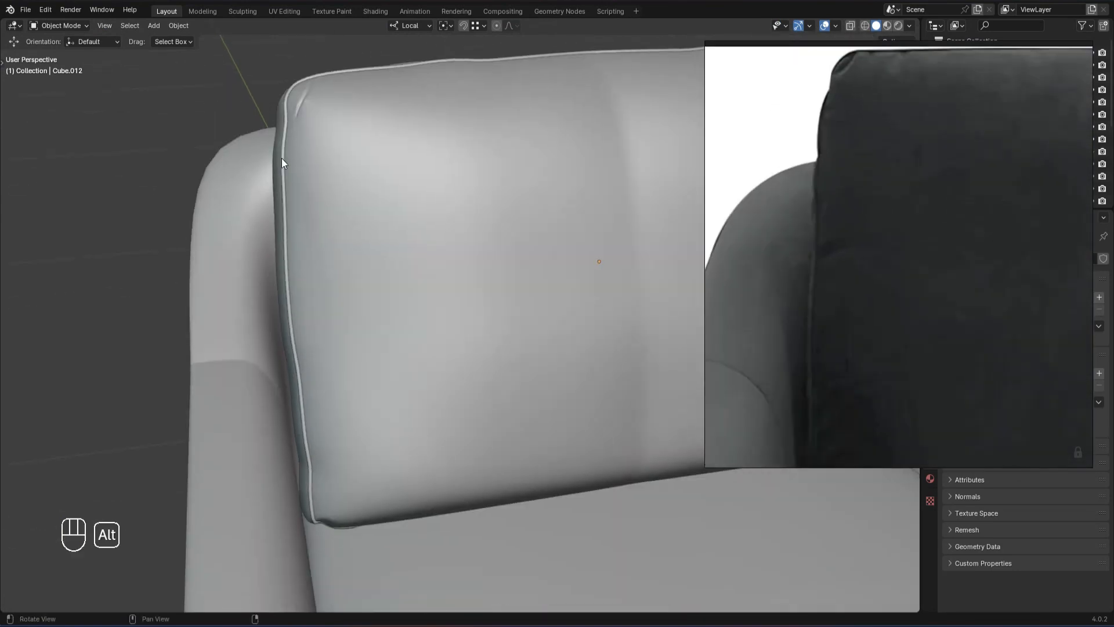
scroll(273, 168, "up", 4)
key("Tab")
middle_click_drag(244, 197, 222, 217, "alt")
key("2")
left_click(224, 217)
left_click_drag(226, 217, 279, 235, "alt")
key("2")
left_click(127, 262, "shift")
left_click_drag(191, 255, 481, 269, "alt")
left_click(444, 290)
key("2")
Select the side crease's middle edges and move them slightly to give the crease depth.
left_click(400, 288, "alt")
left_click(377, 319)
scroll(481, 269, "up", 3)
left_click(280, 359, "ctrl+shift")
left_click_drag(279, 359, 405, 352, "alt")
left_click_drag(456, 320, 449, 319)
key("Tab")
left_click_drag(449, 320, 367, 249, "alt")
key("Tab")
Scale the side crease's selected edges along the Z axis.
key("2")
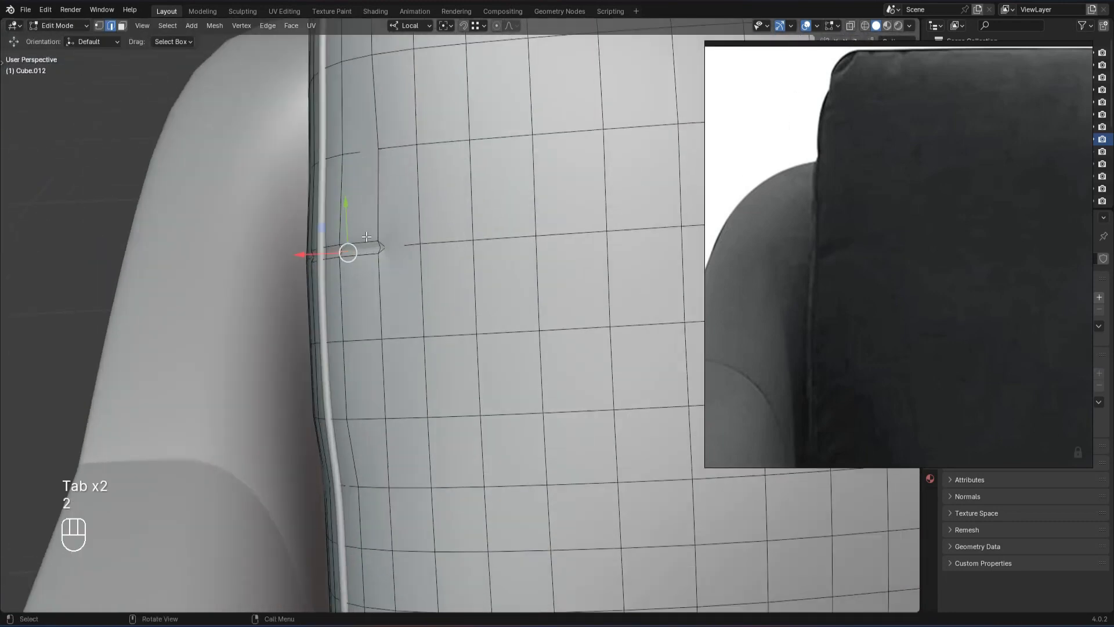
key("s")
key("z")
left_click(452, 216)
key("Tab")
Examine the seat cushion's corners and piping in the reference photos and compare them with the whole armchair model.
scroll(201, 237, "down", 4)
scroll(863, 128, "down", 5)
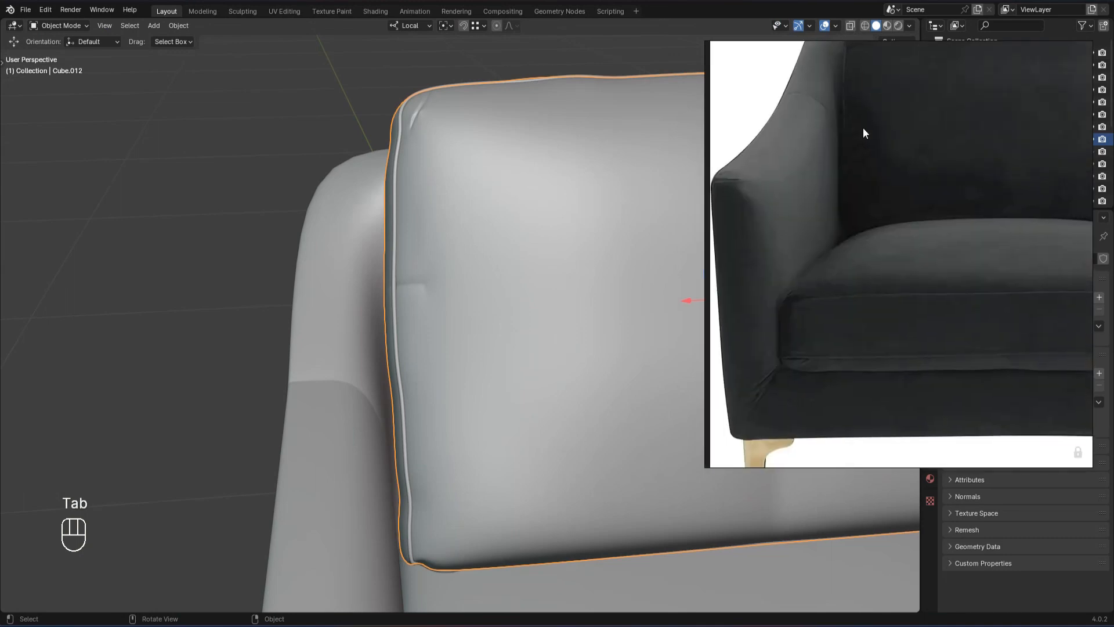
scroll(862, 128, "up", 4)
scroll(234, 259, "down", 3)
scroll(234, 259, "down", 2)
left_click(547, 187)
left_click_drag(547, 187, 490, 209, "alt")
scroll(489, 209, "up", 3)
scroll(853, 249, "down", 3)
scroll(855, 298, "up", 3)
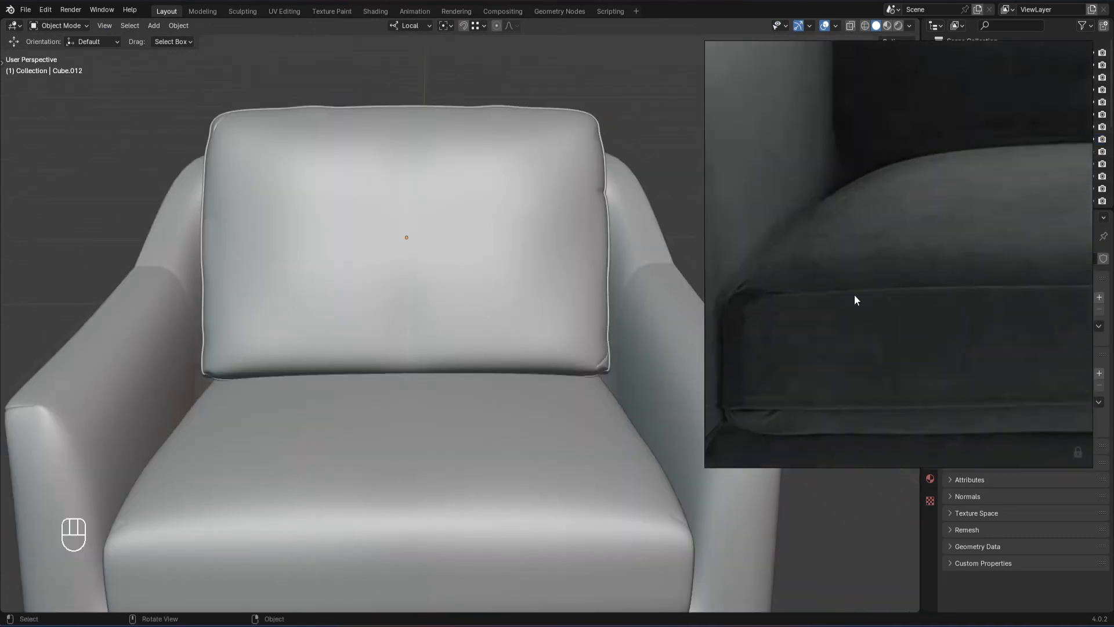
scroll(836, 296, "down", 3)
scroll(812, 336, "up", 2)
scroll(776, 308, "down", 3)
scroll(941, 258, "up", 4)
scroll(622, 464, "up", 4)
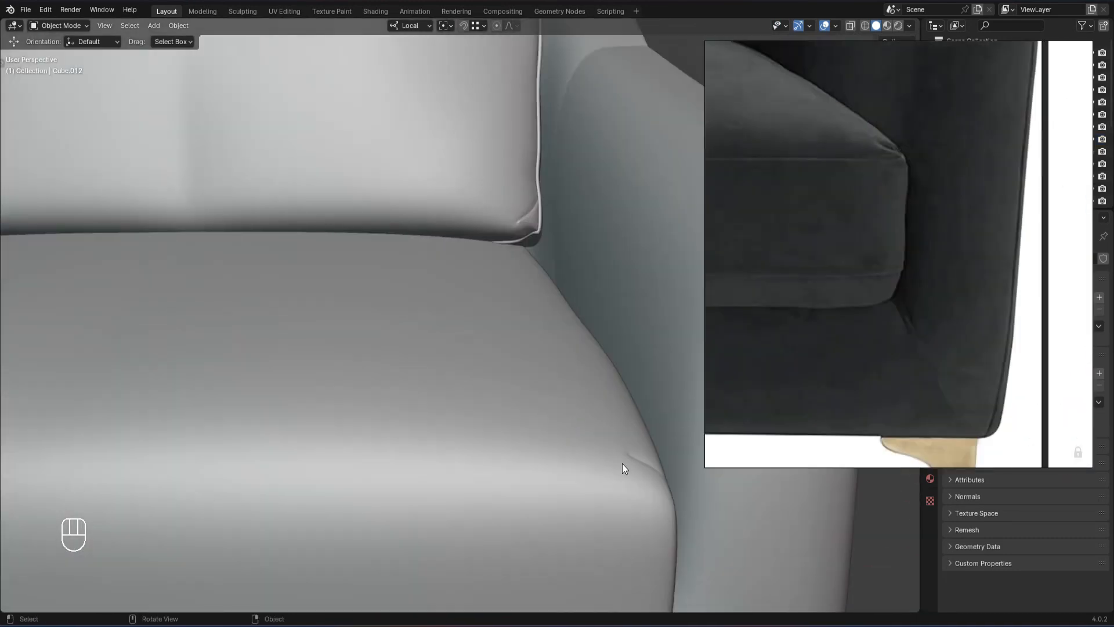
scroll(619, 456, "down", 7)
scroll(879, 175, "down", 4)
left_click_drag(409, 204, 402, 209, "alt")
scroll(857, 229, "down", 4)
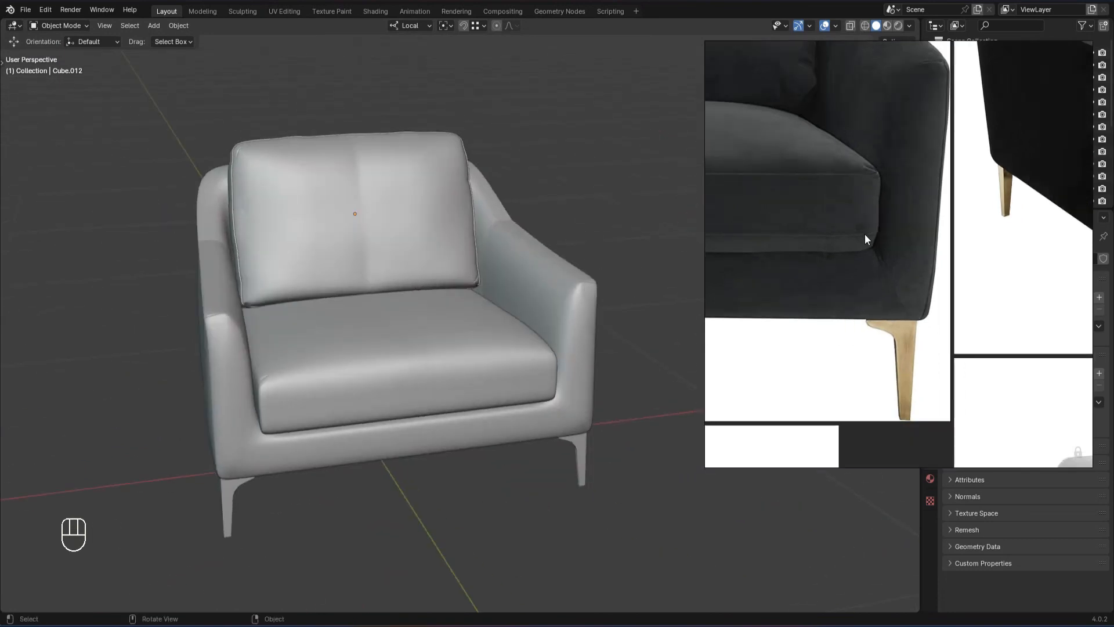
Refine the seat cushion's piping curve in Edit Mode and add a level 2 Subdivision Surface modifier to it.
scroll(455, 400, "up", 3)
key("Tab")
scroll(456, 405, "down", 5)
left_click_drag(455, 405, 406, 400, "alt")
scroll(406, 400, "up", 2)
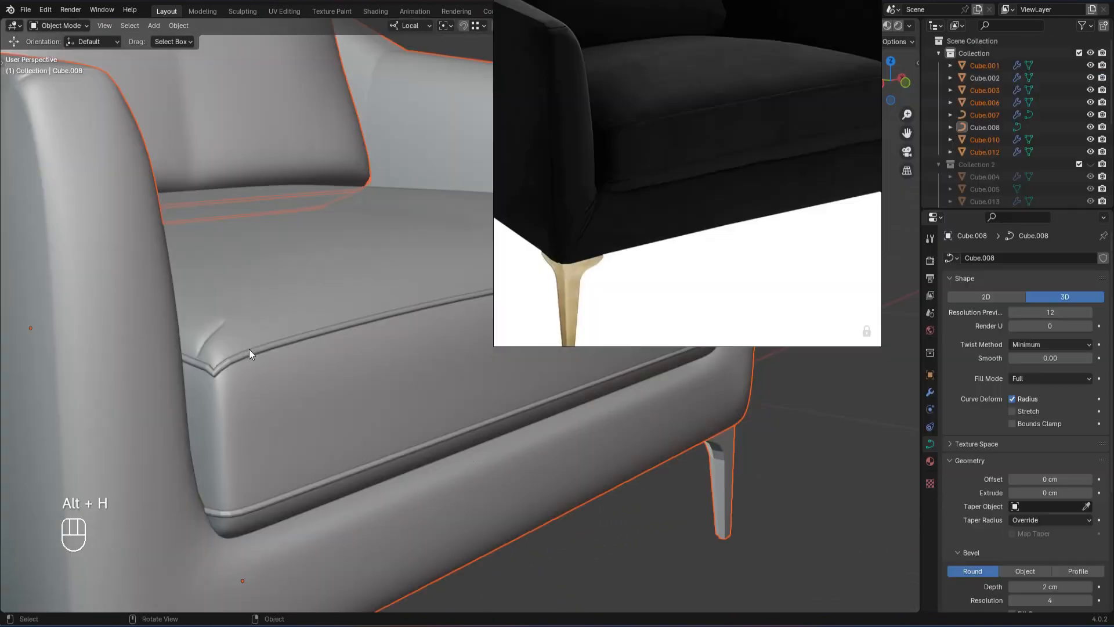
key("Tab")
key("1")
key("Delete")
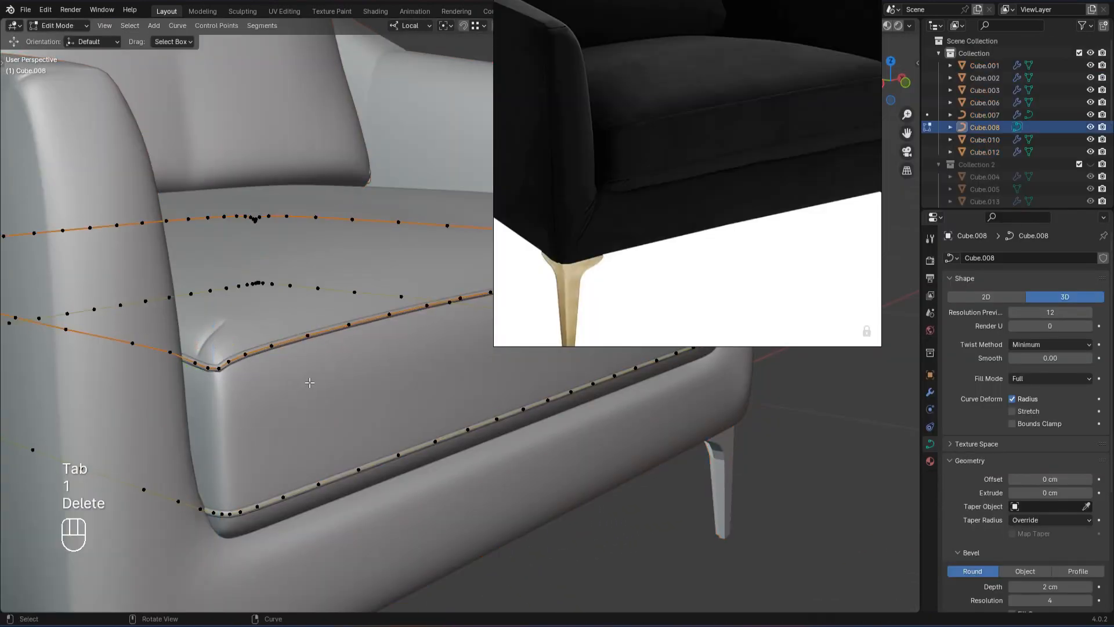
right_click(366, 329)
left_click(355, 256)
key("ctrl+2")
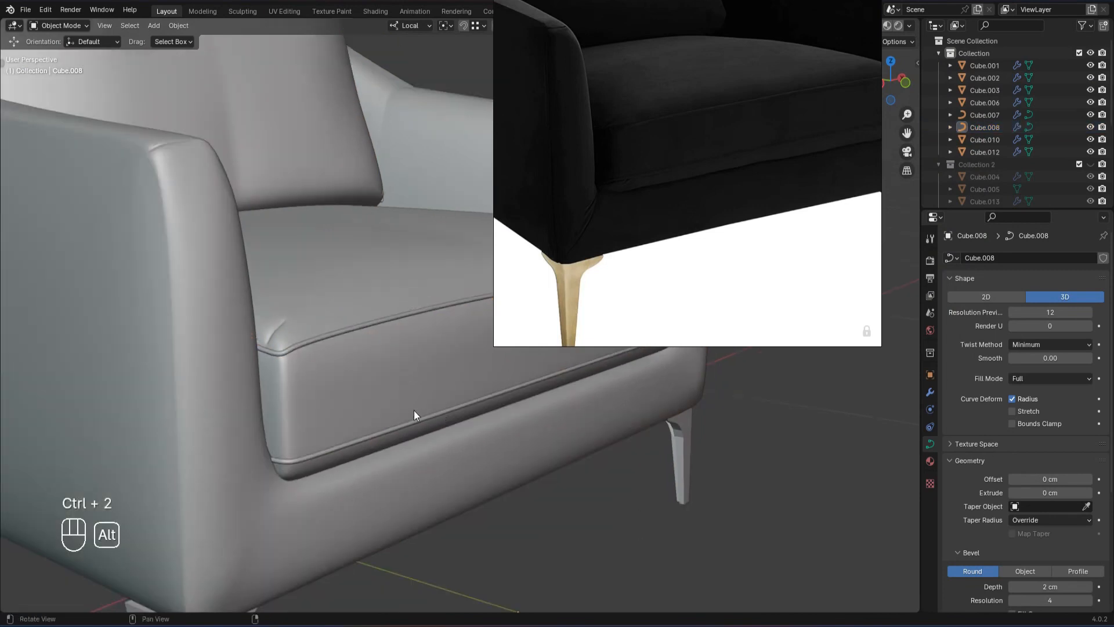
Try to move the middle horizontal row of vertices on the seat cushion's front along the Y axis.
scroll(570, 270, "up", 2)
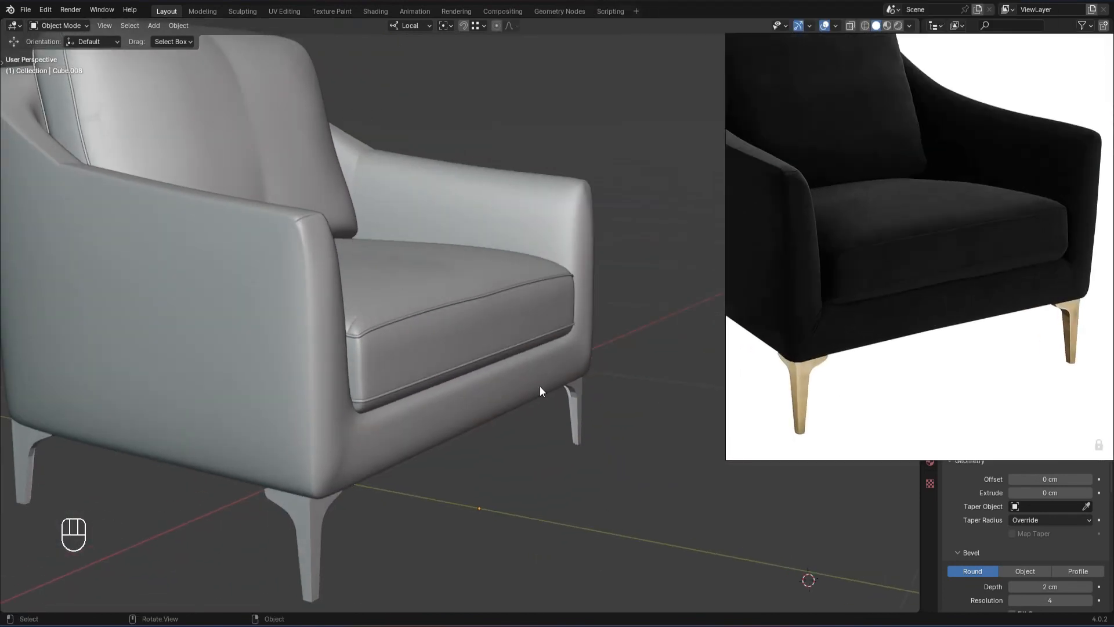
key("Tab")
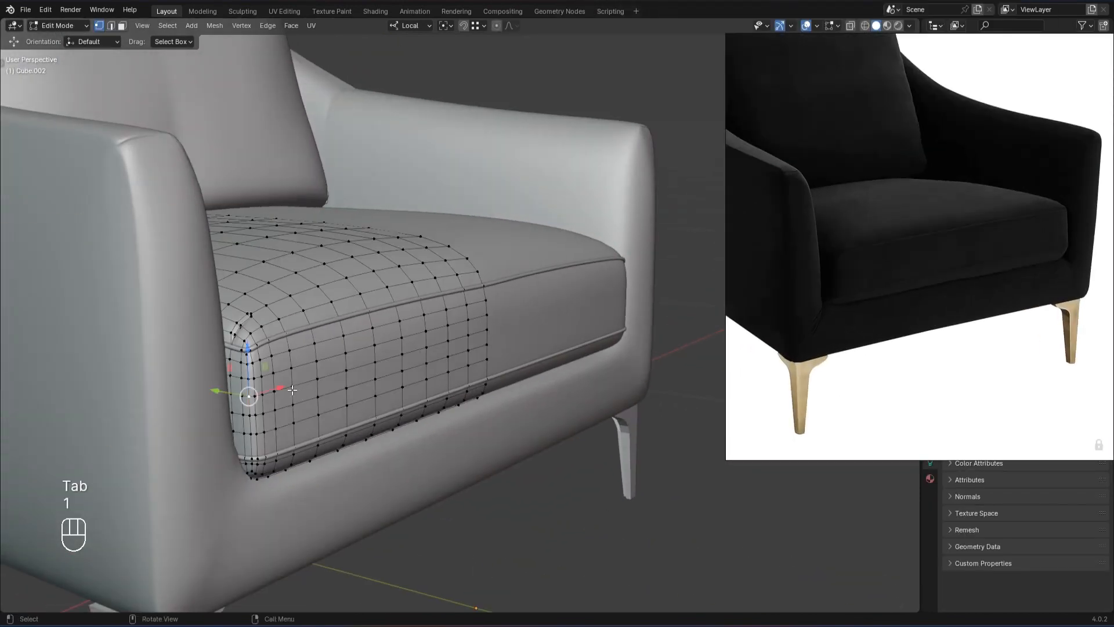
left_click(486, 330, "ctrl+shift")
left_click_drag(347, 353, 359, 355)
key("ctrl+z")
key("g")
key("y")
scroll(554, 375, "up", 6)
scroll(555, 373, "up", 2)
right_click(553, 368)
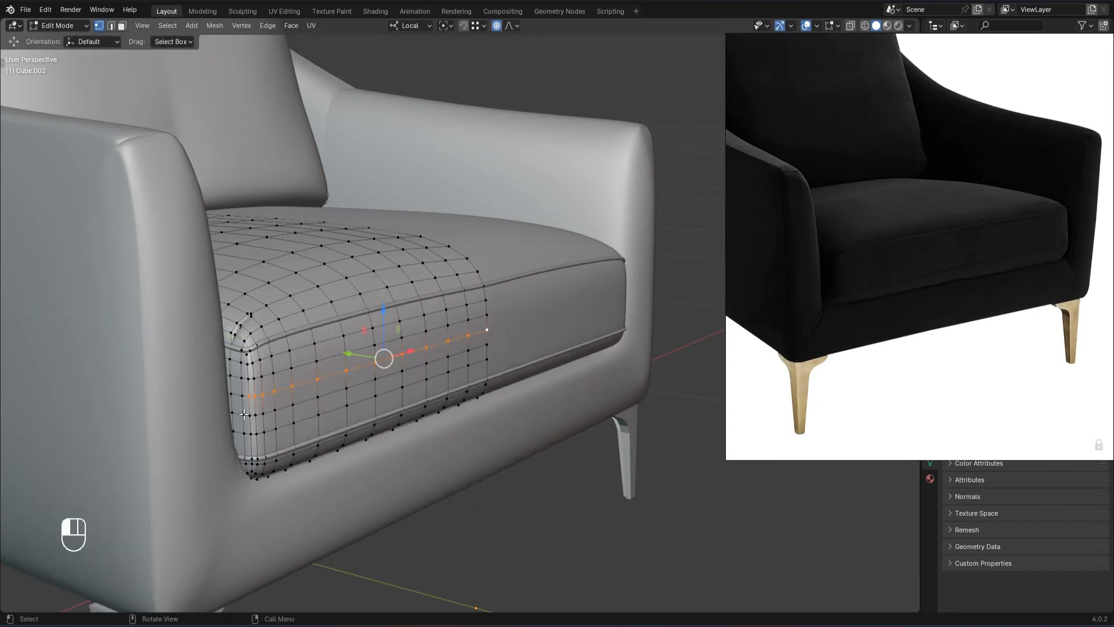
Select a horizontal vertex row on the seat cushion's front and move it slightly along Y with proportional editing.
left_click(490, 345, "ctrl+shift")
left_click_drag(345, 365, 357, 368)
key("Tab")
scroll(522, 432, "down", 2)
Select the armchair frame and undo the last three edits.
left_click(556, 439)
scroll(556, 439, "up", 1)
middle_click_drag(556, 438, 547, 438)
key("ctrl+z")
key("ctrl+z")
key("ctrl+z")
key("Tab")
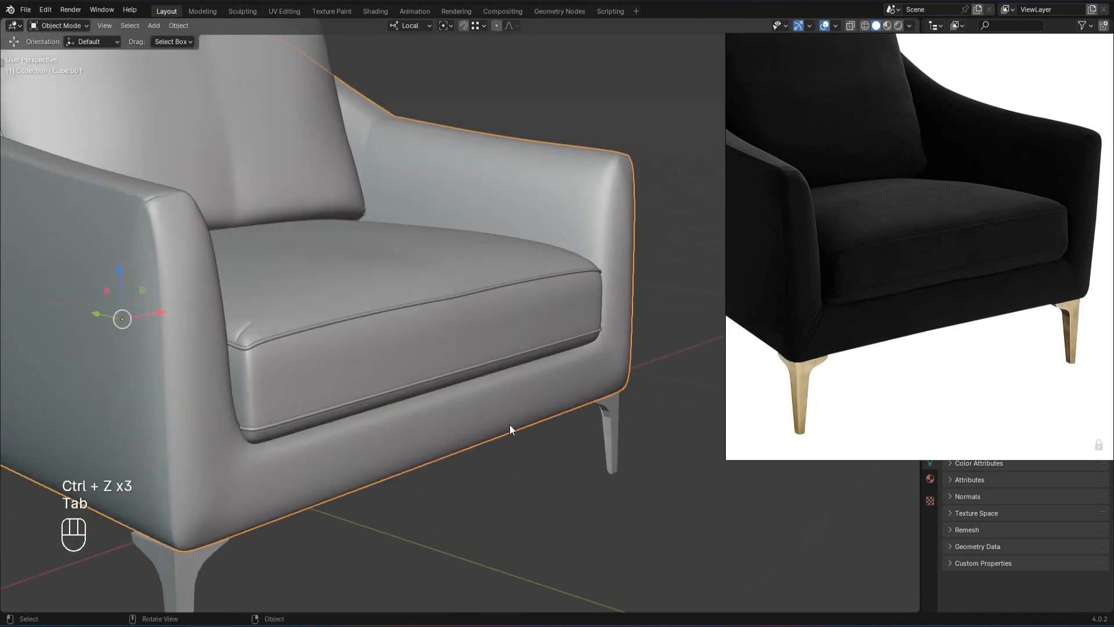
Replace the rear legs with a duplicate of the front legs moved 60.593 cm along the local Y axis.
scroll(509, 425, "down", 3)
middle_click_drag(496, 350, 465, 371, "alt")
double_click(1051, 232)
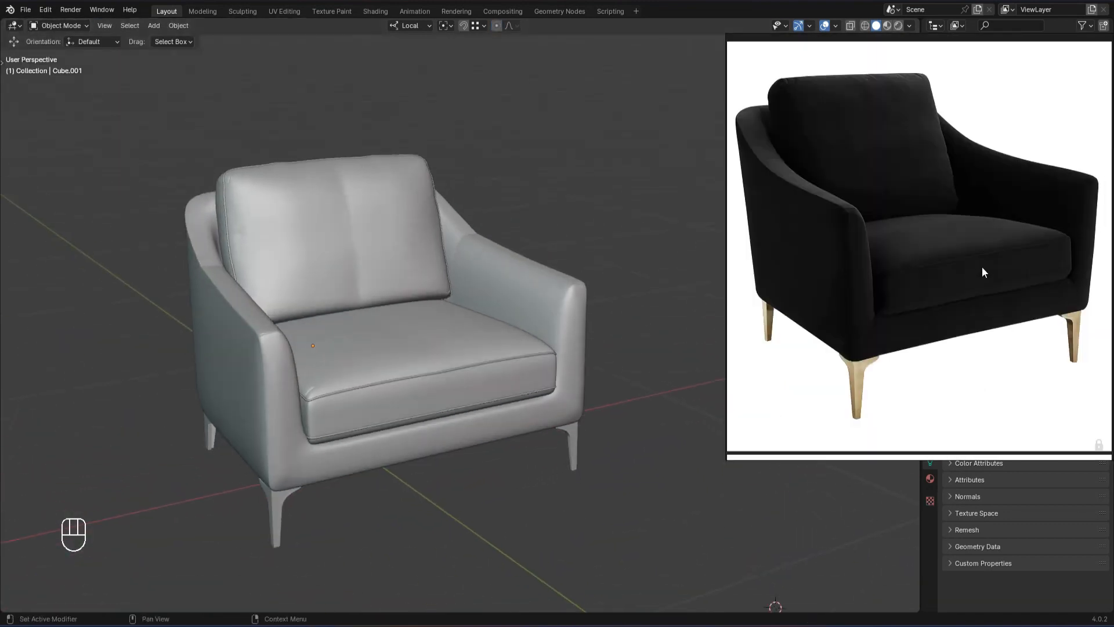
middle_click_drag(508, 464, 532, 492, "alt")
middle_click_drag(708, 379, 627, 356)
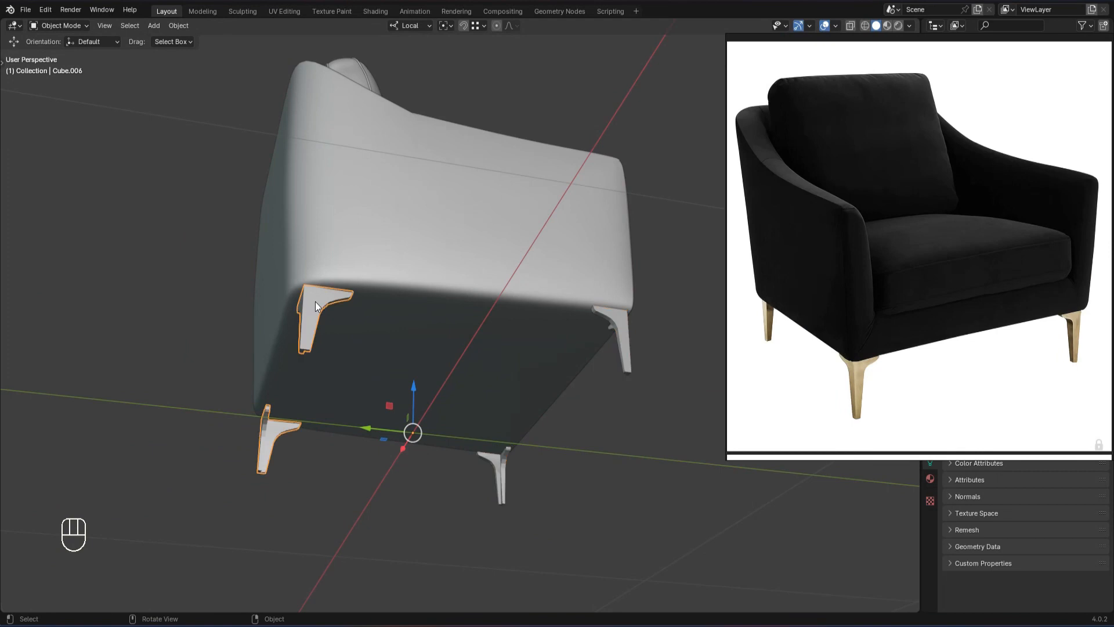
key("shift+d")
left_click(342, 350)
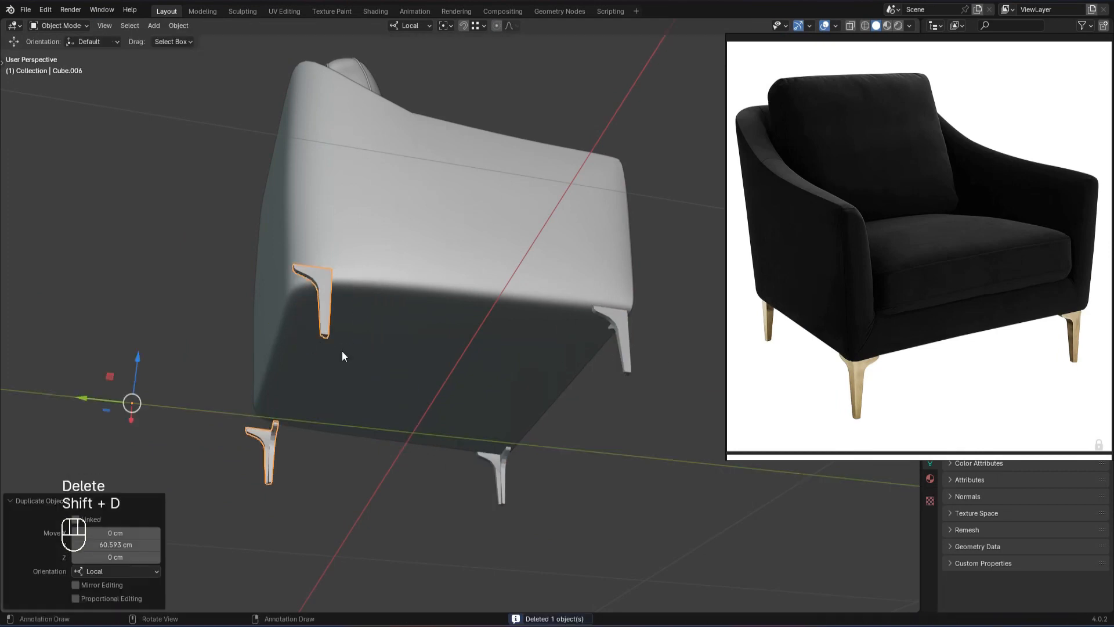
Select the duplicated leg's entire mesh and rotate it -90° about the local Z axis.
key("Tab")
key("a")
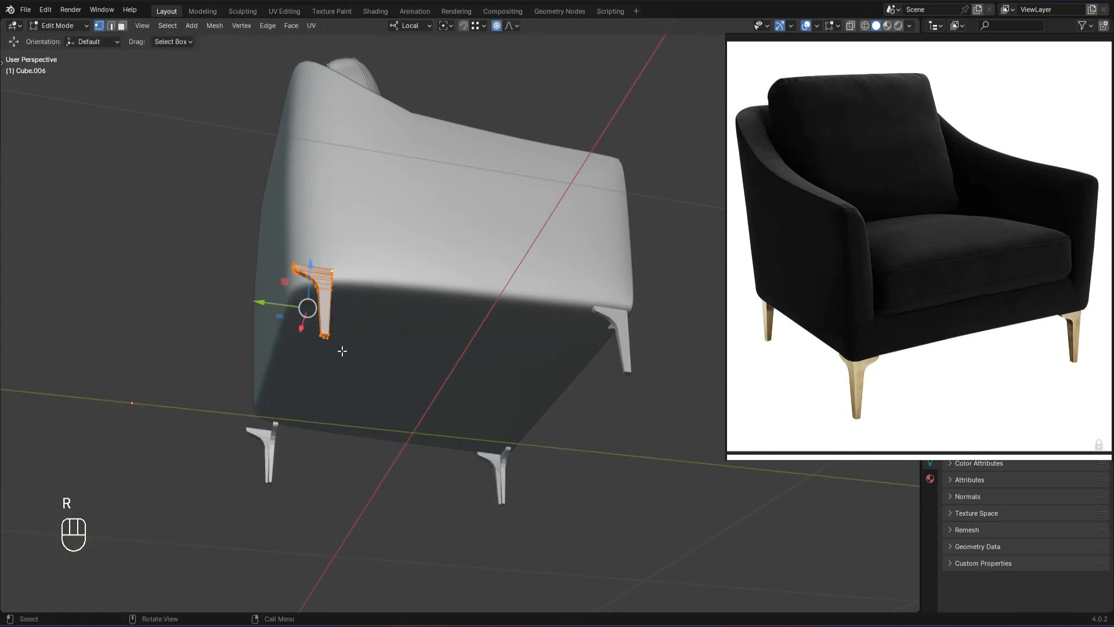
key("Escape")
type("rz180")
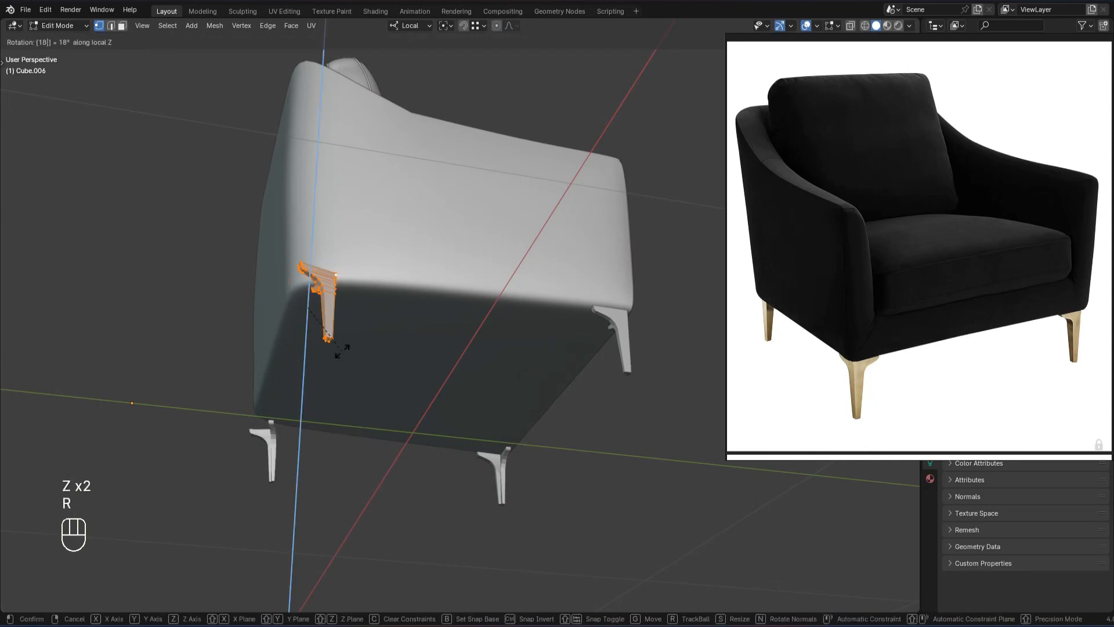
key("Return")
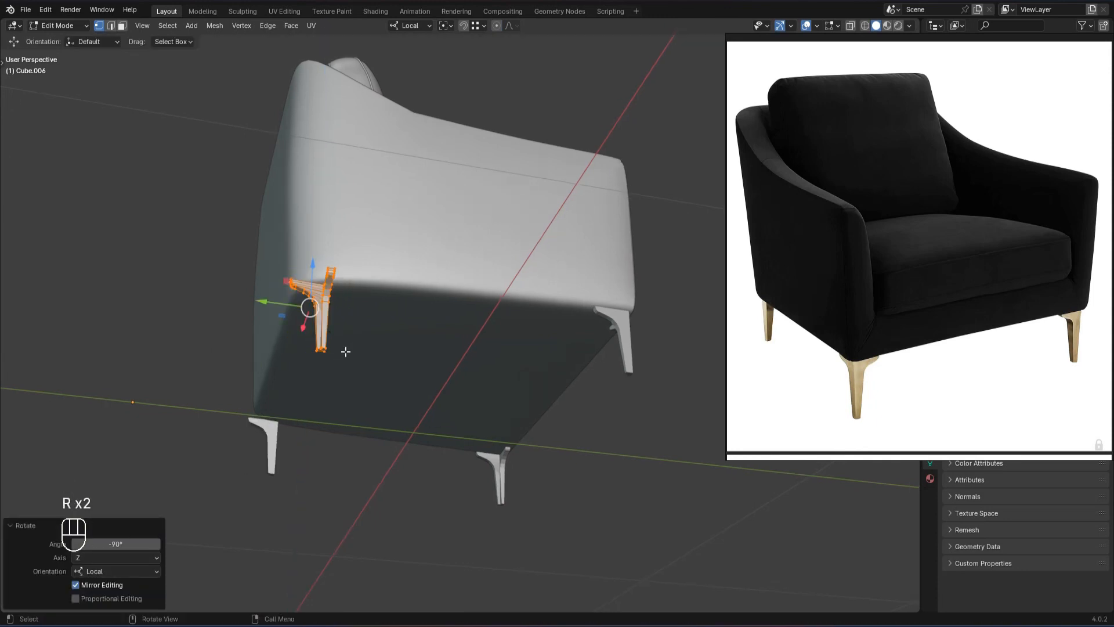
Move the rotated rear leg into place beneath the frame's rear corner.
left_click_drag(317, 326, 340, 238, "alt")
left_click_drag(351, 197, 354, 190)
left_click_drag(323, 144, 348, 165)
left_click_drag(360, 174, 398, 307, "alt")
scroll(450, 288, "up", 1, "alt")
left_click(427, 269)
left_click_drag(615, 250, 577, 415, "alt")
key("Tab")
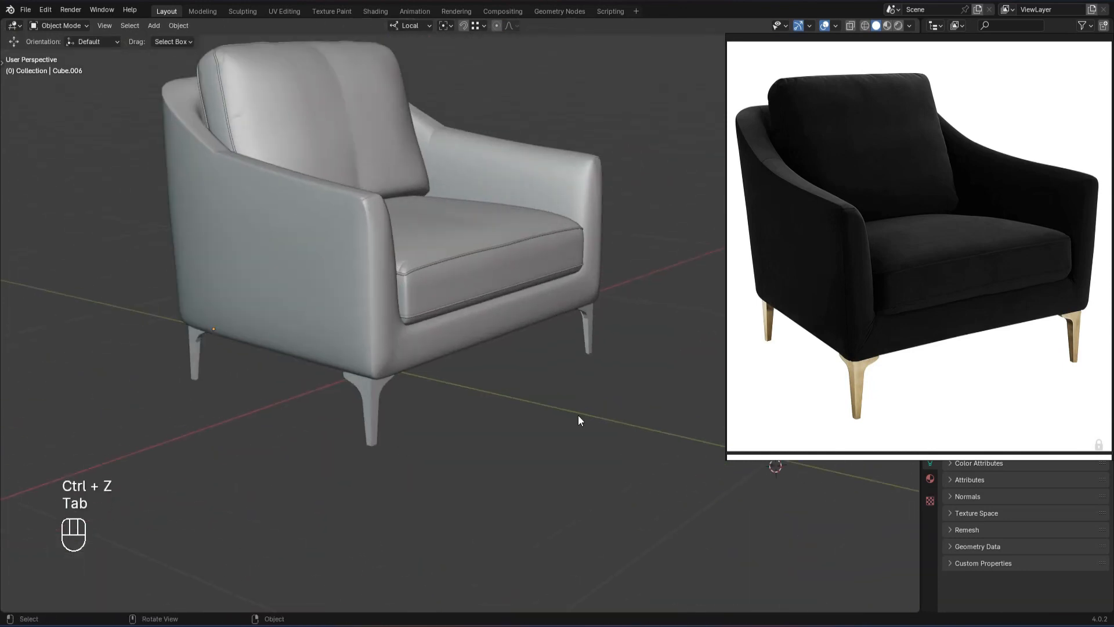
Save the armchair file.
key("ctrl+s")
mouse_move(566, 377)
left_mouse_down("alt+shift")
mouse_move(566, 417)
mouse_move(601, 434)
mouse_move(555, 444)
mouse_move(371, 349)
mouse_move(552, 403)
mouse_move(620, 441)
mouse_move(604, 483)
left_mouse_up("alt+shift")
scroll(577, 416, "up", 1)
key("ctrl+s")
Adjust the front legs' surface shading and review the complete armchair.
left_click(624, 431)
scroll(354, 319, "up", 5)
right_click(346, 304)
left_click(346, 316)
left_click(417, 357)
scroll(418, 357, "down", 5)
scroll(623, 441, "up", 1)
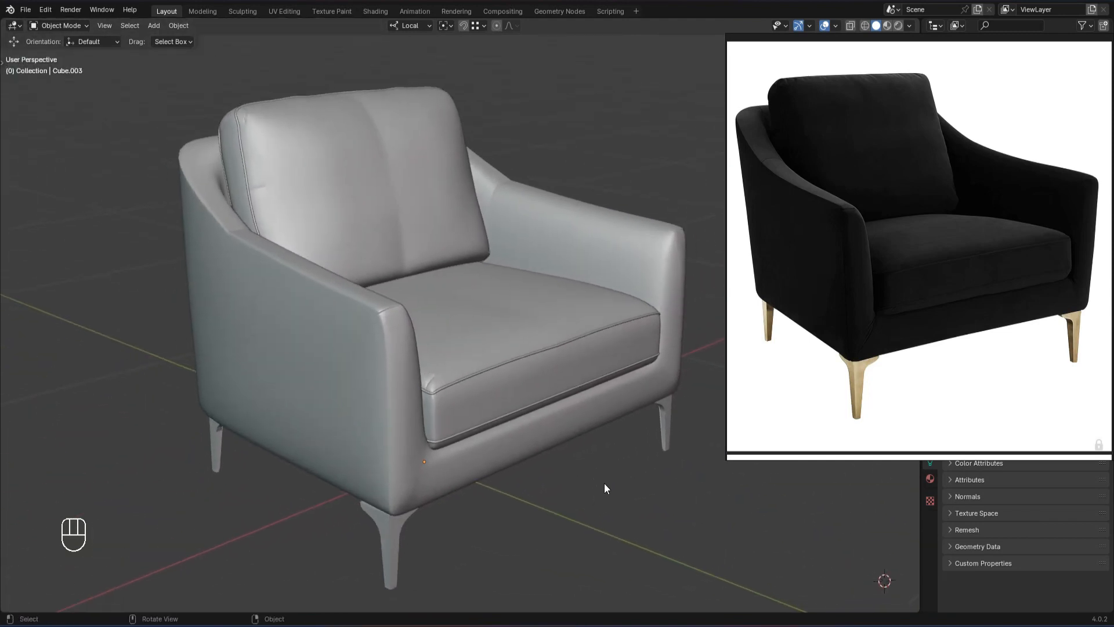
Inspect the back cushion's mesh topology up close in Edit Mode, and compare the complete armchair with the reference photo.
left_click(452, 232)
key("Tab")
scroll(458, 232, "up", 2)
left_click_drag(470, 230, 419, 276, "alt")
scroll(383, 269, "up", 4)
key("Tab")
scroll(419, 276, "down", 7)
left_click(580, 278)
left_click_drag(580, 285, 511, 287, "alt")
scroll(524, 308, "up", 2)
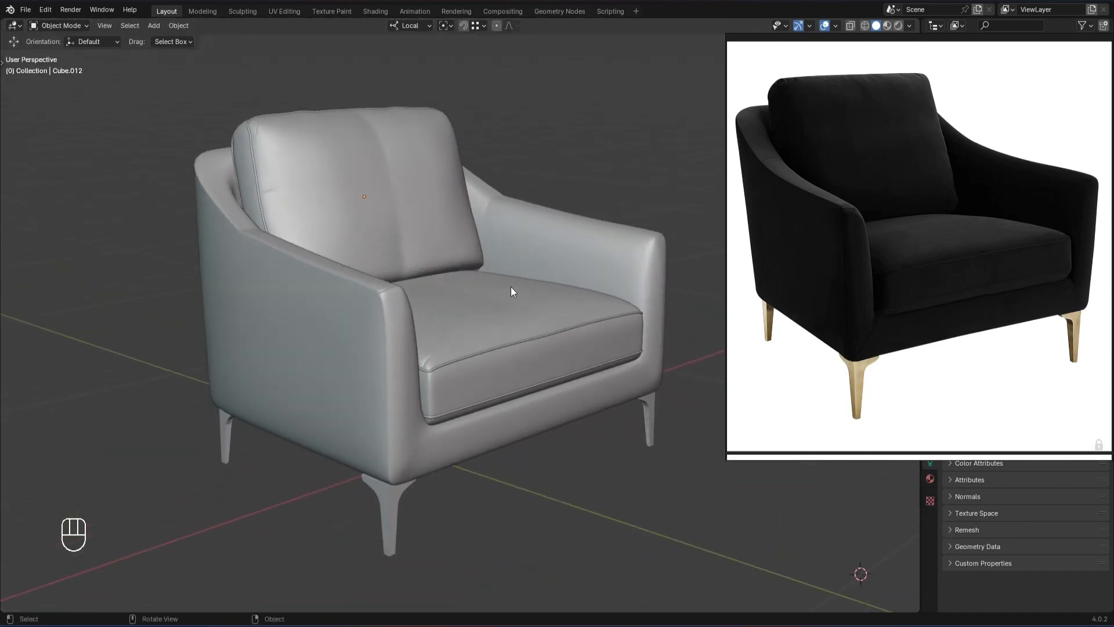
left_click_drag(514, 254, 539, 221, "alt")
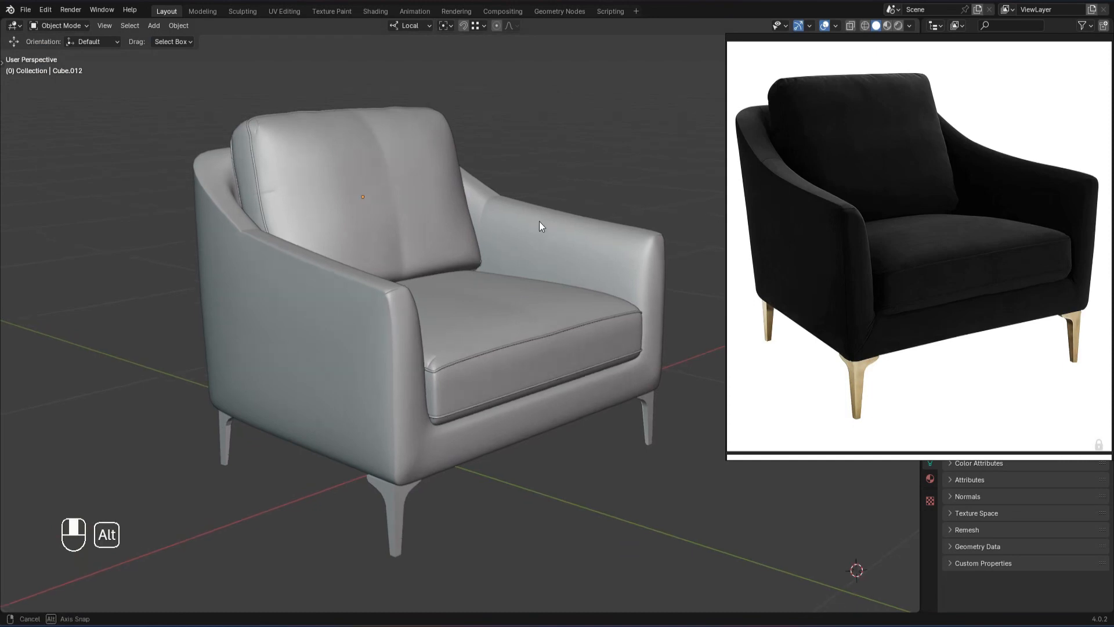